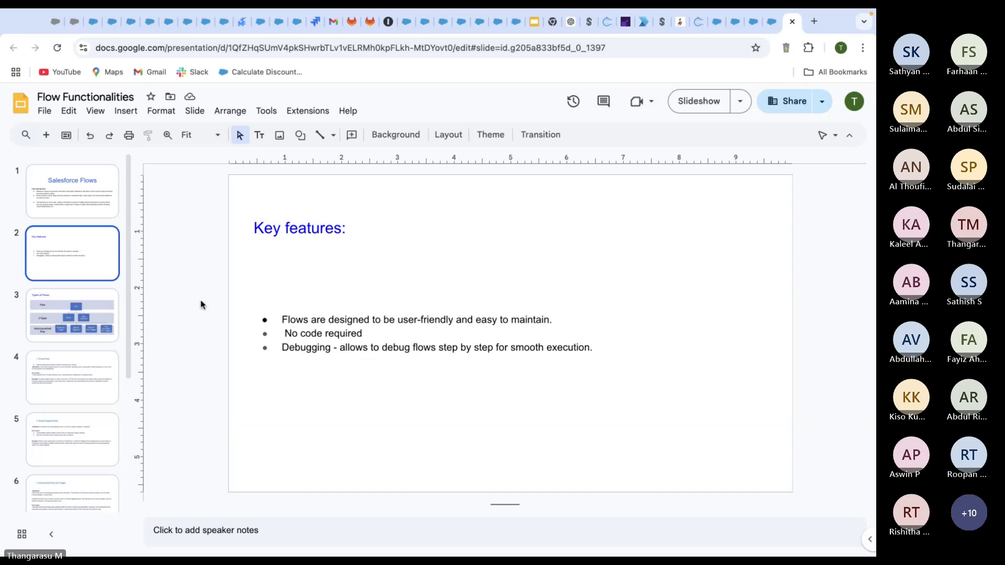
Go through the slides from "Types of Flows" to "3. Autolaunched Flows (No Trigger)", rechecking "2. Record Triggered Flows" on the way
click(82, 313)
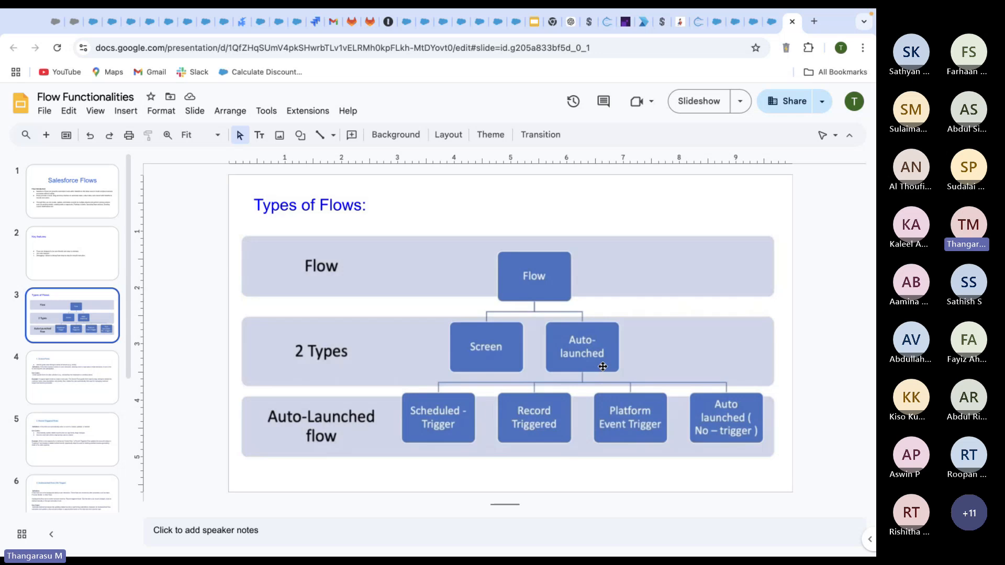
click(67, 372)
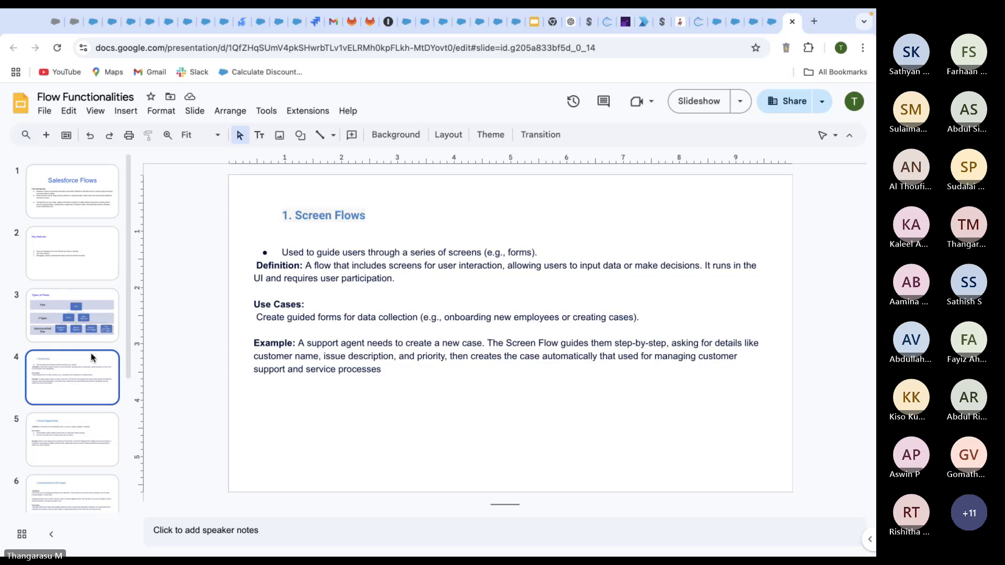
scroll(90, 353, down, 3)
click(67, 353)
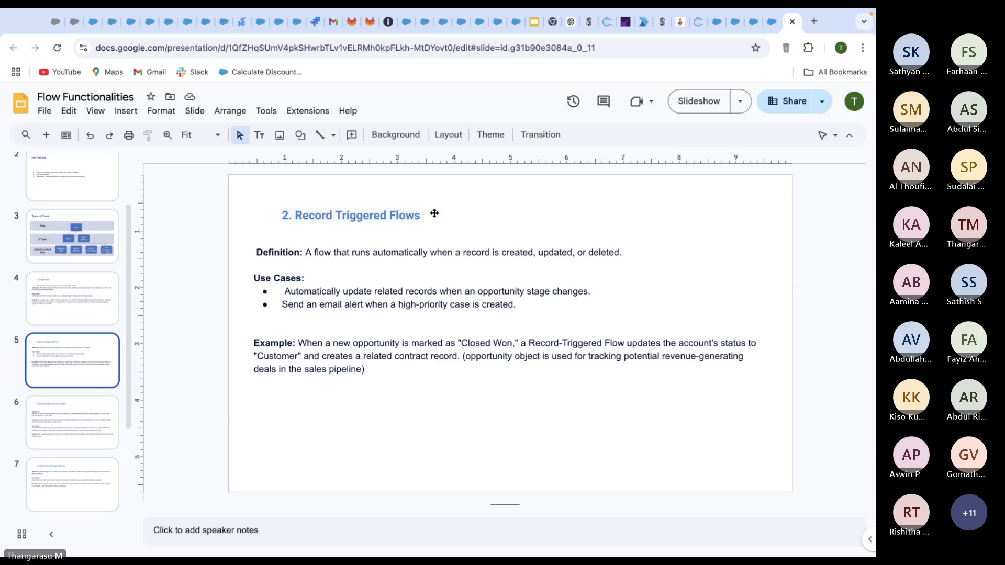
click(81, 420)
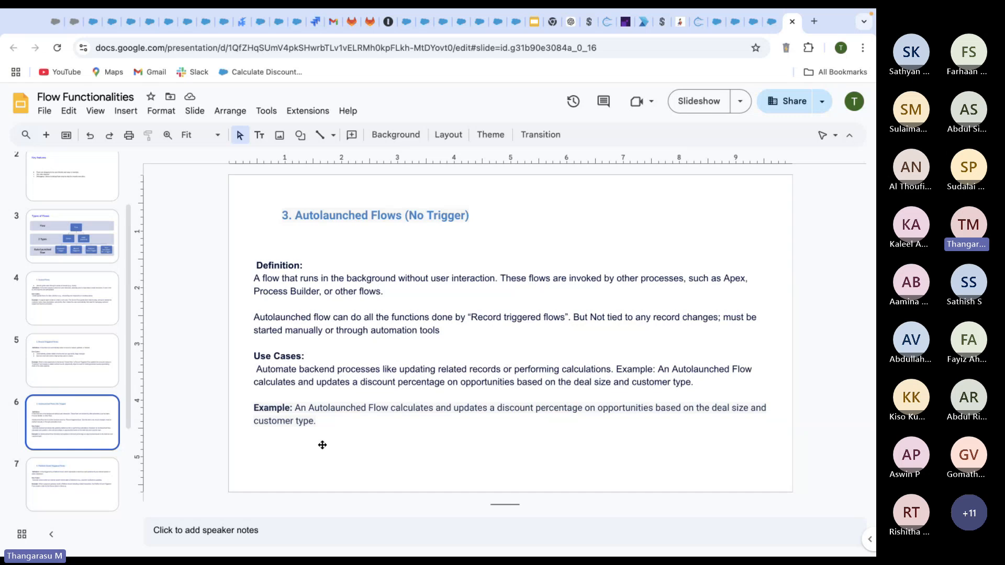
click(89, 360)
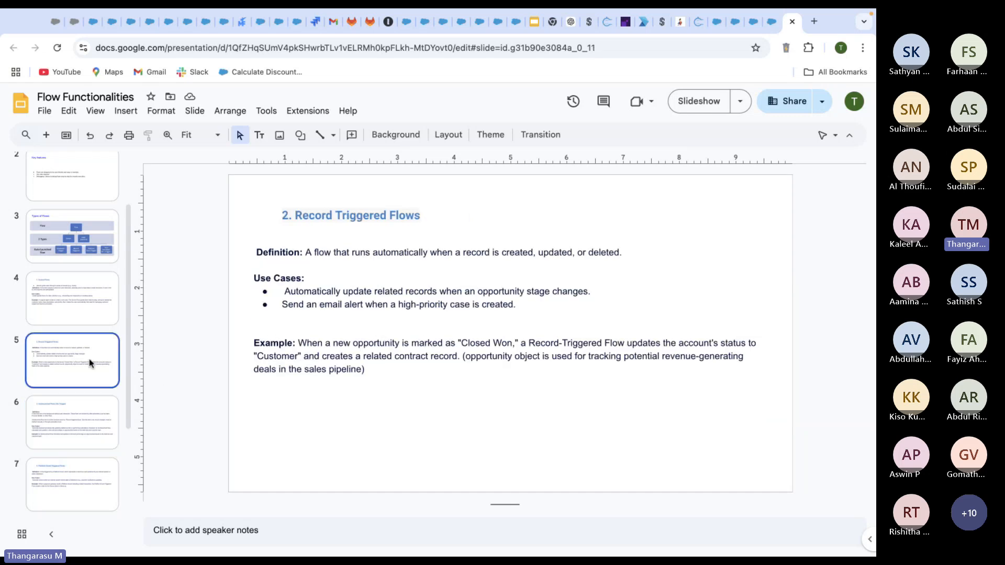
click(74, 420)
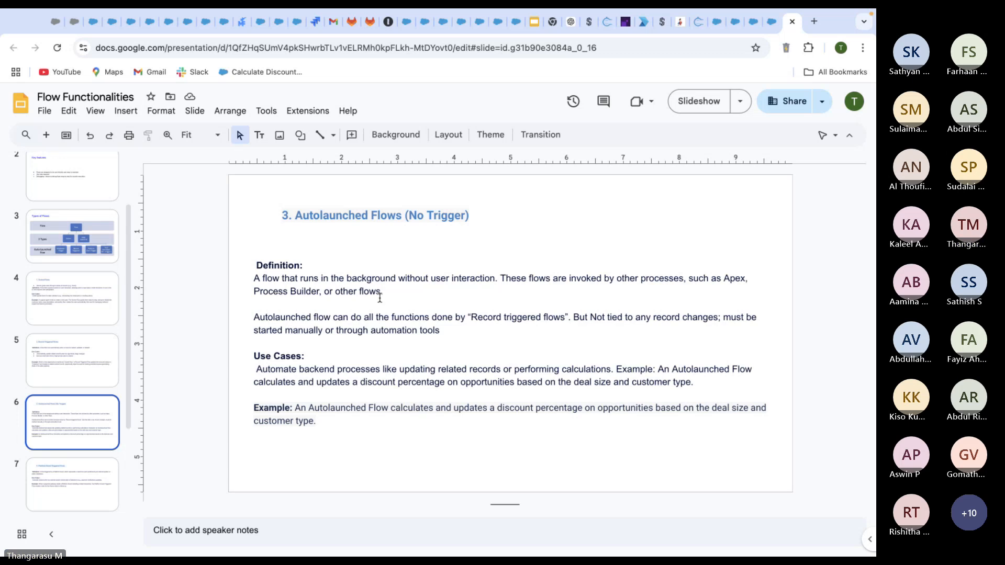
click(397, 397)
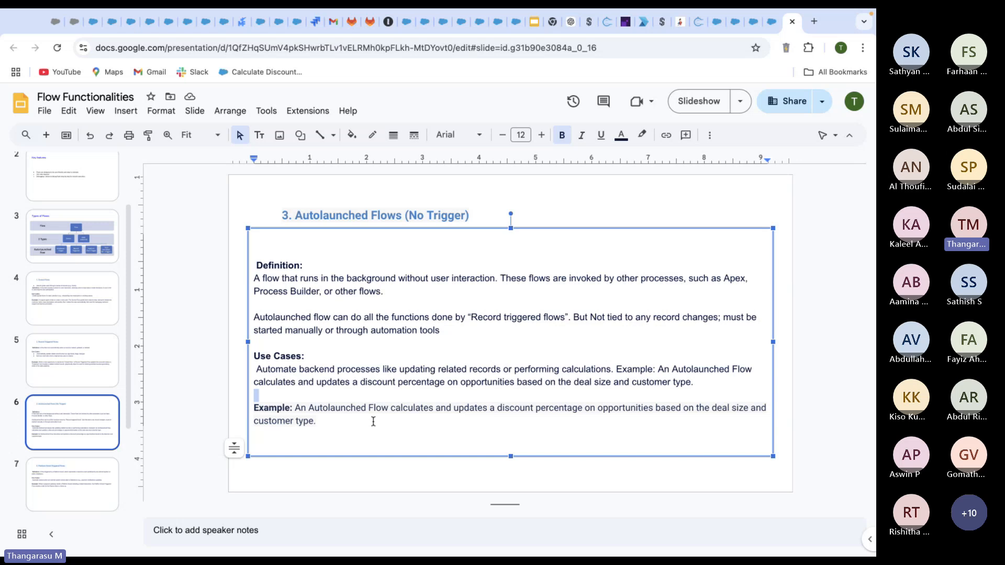
click(208, 379)
Go through the slides from "4. Platform Event-Triggered Flows" to "Record Triggered Flow with an example"
scroll(114, 396, down, 2)
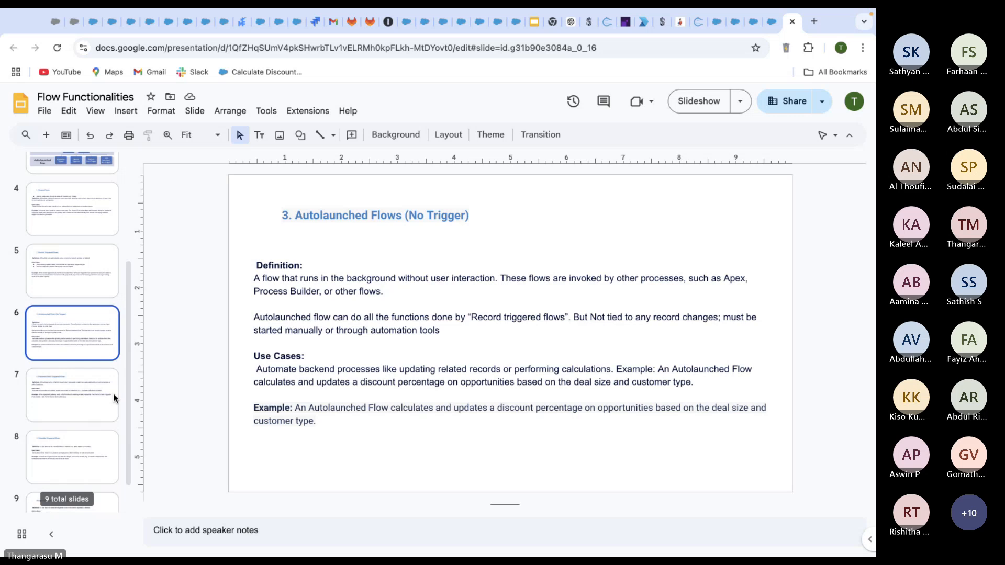
click(86, 381)
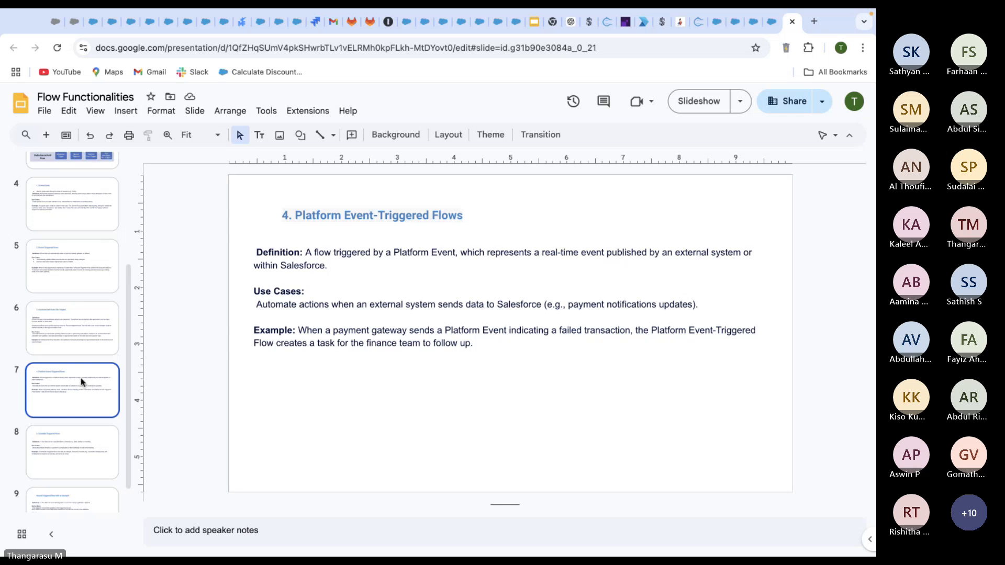
click(75, 454)
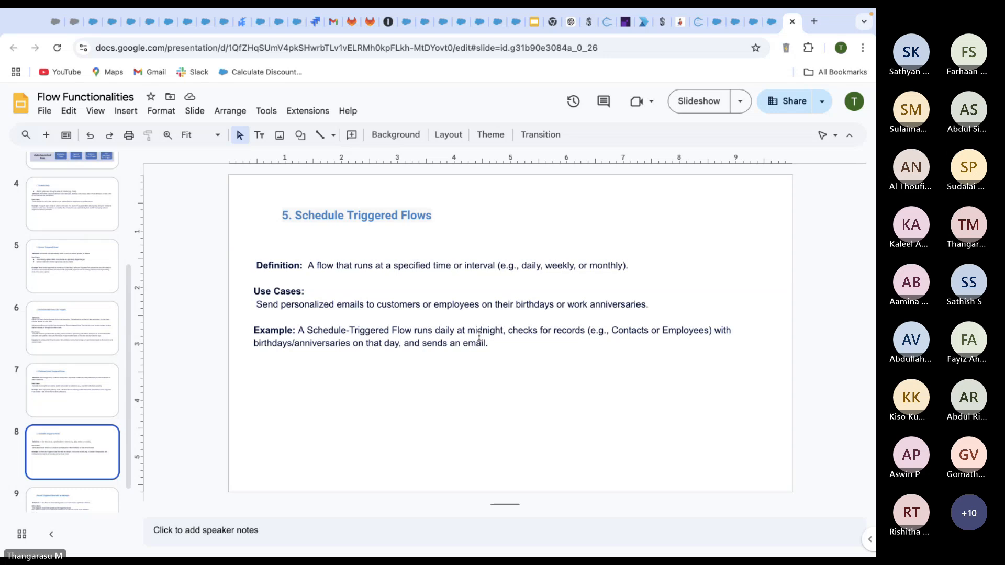
scroll(33, 387, down, 1)
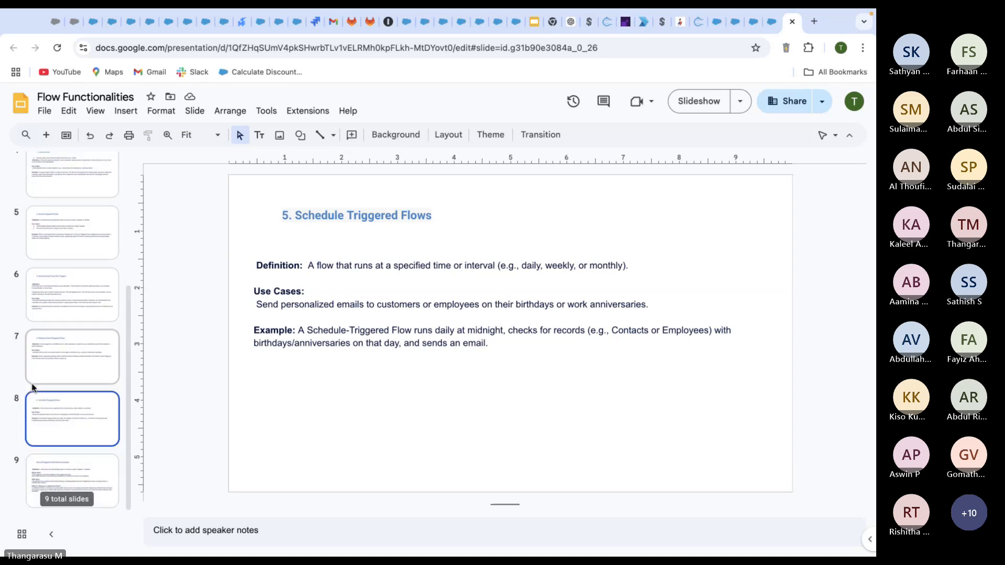
click(70, 481)
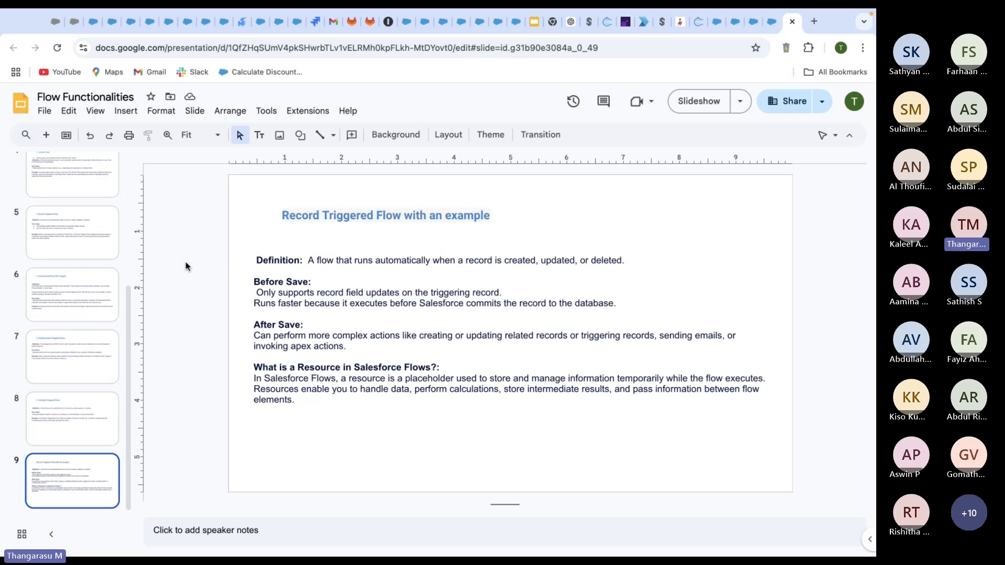
Return to the "Types of Flows" diagram on slide 3
scroll(105, 286, up, 1)
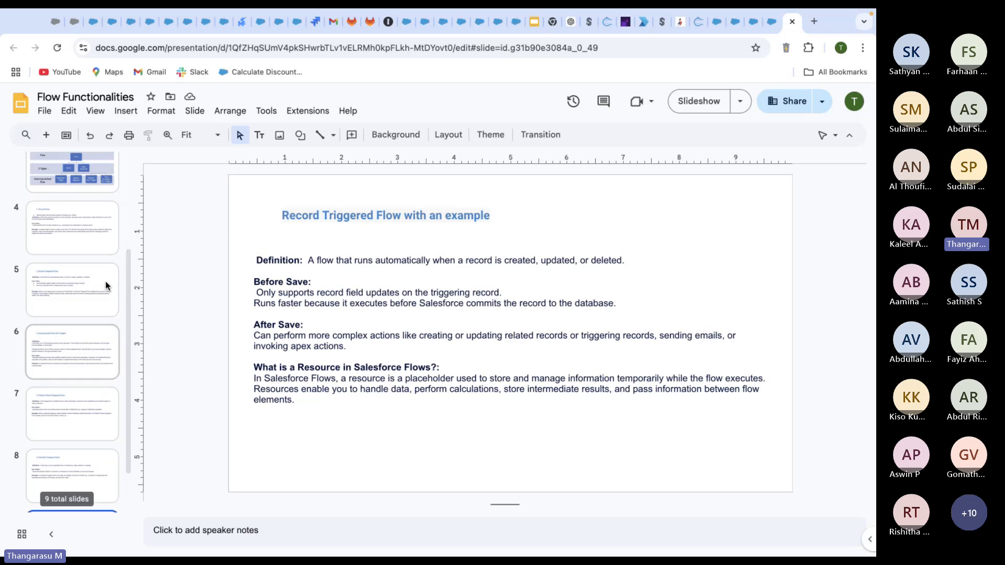
scroll(107, 286, up, 1)
click(92, 235)
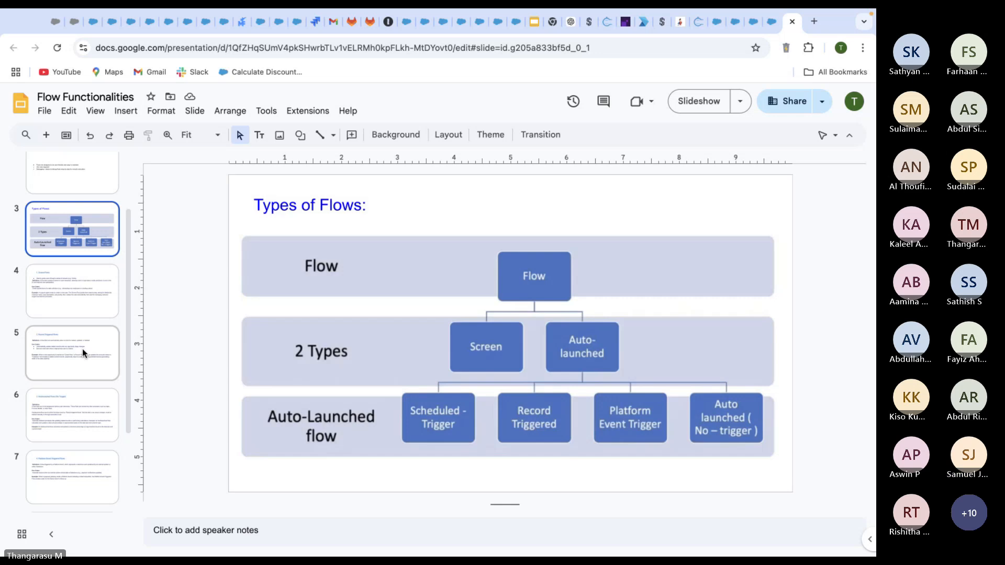
Check the Teams meeting chat and participant window, then return to the slide deck in Chrome
key(ctrl+Up)
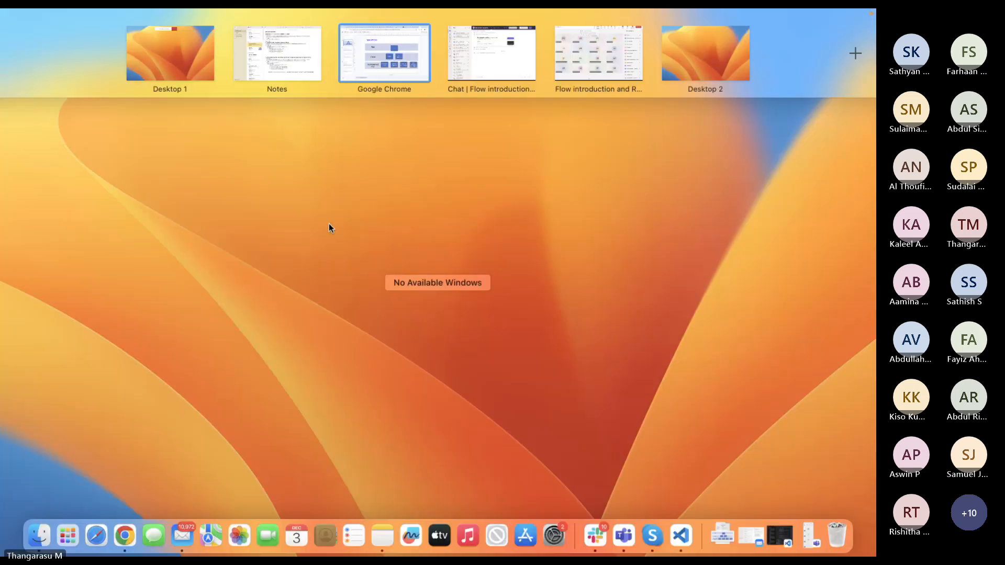
click(492, 71)
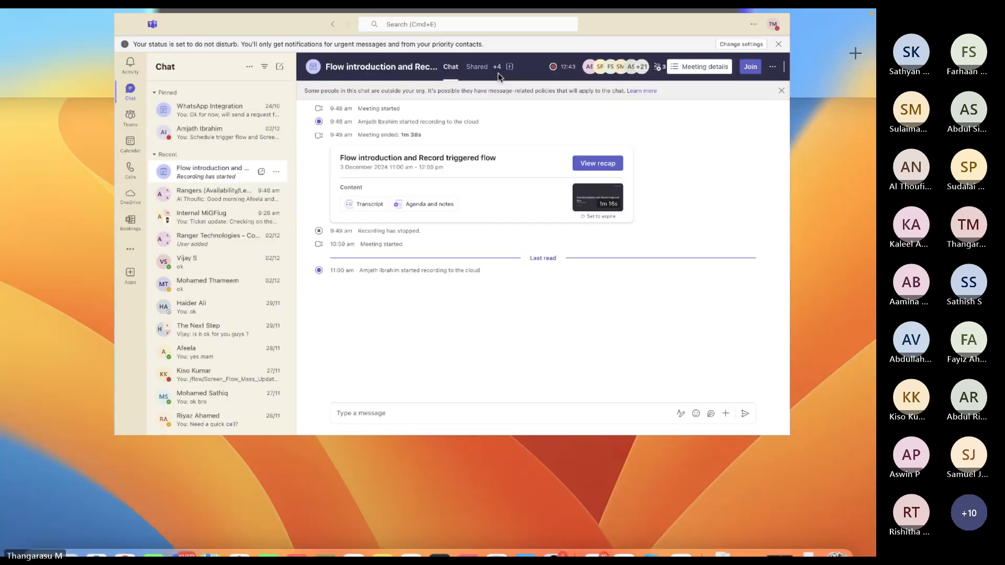
key(ctrl+Up)
click(571, 77)
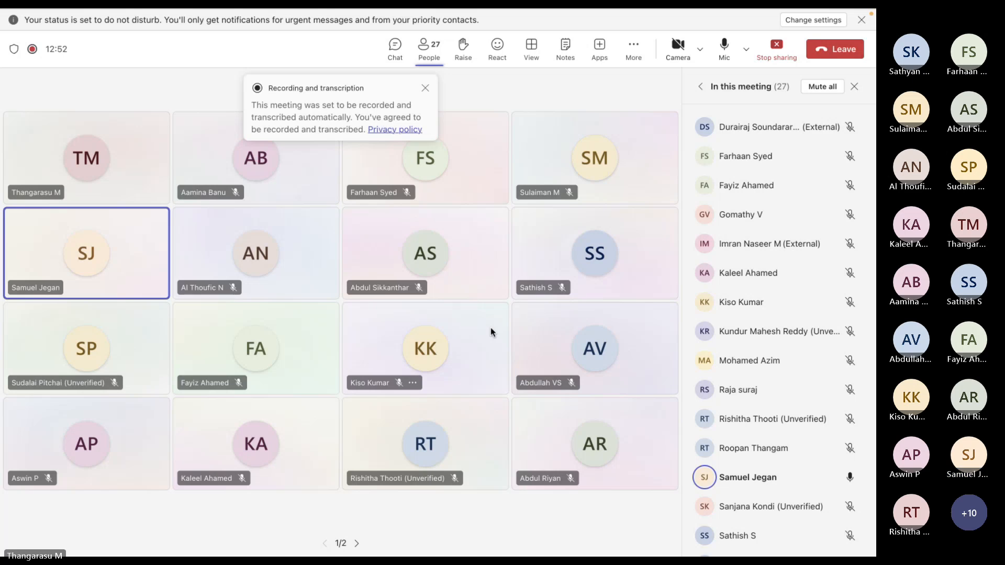
key(ctrl+Up)
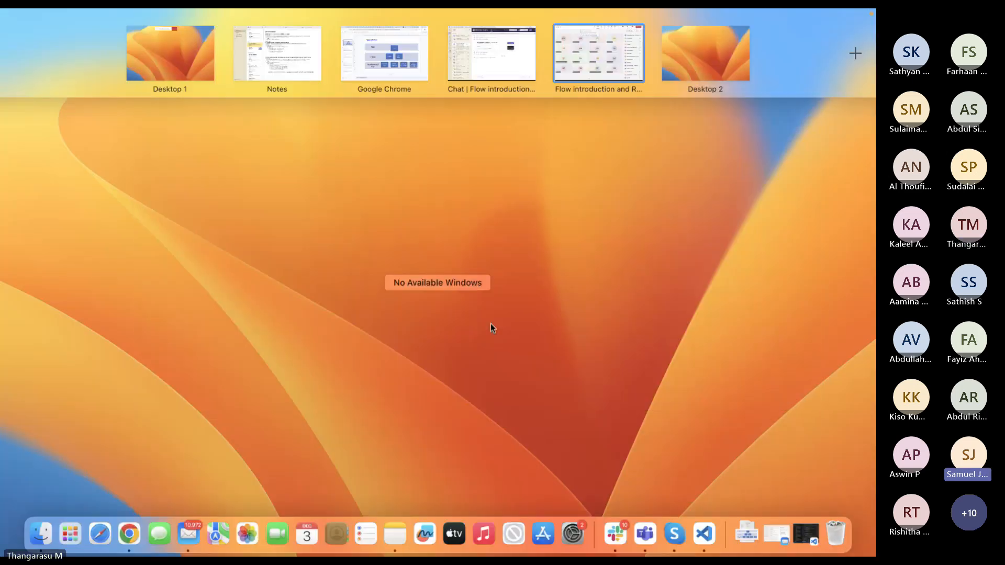
click(390, 48)
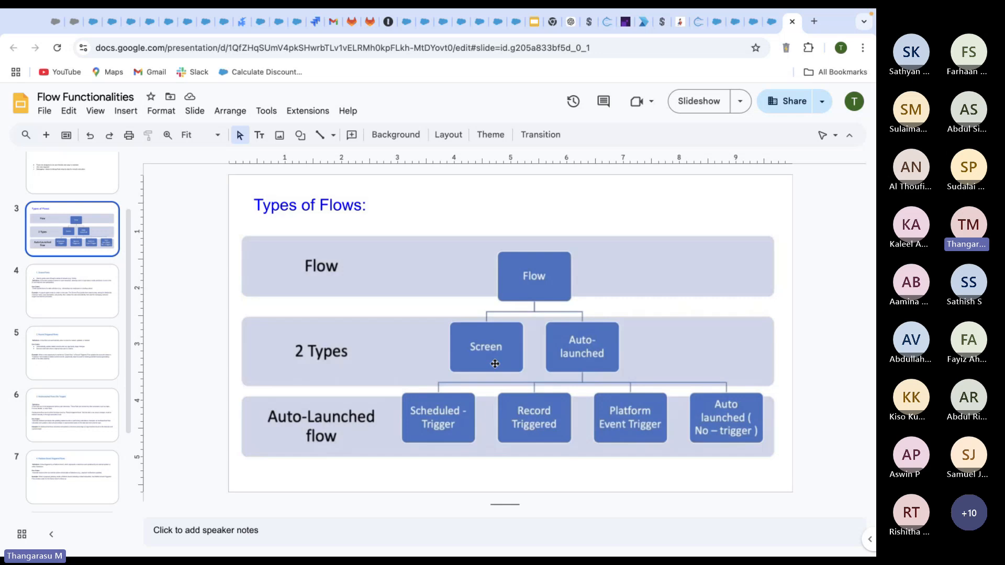
Review the slides on Screen Flows, Record Triggered Flows and Autolaunched Flows (No Trigger) again
click(53, 302)
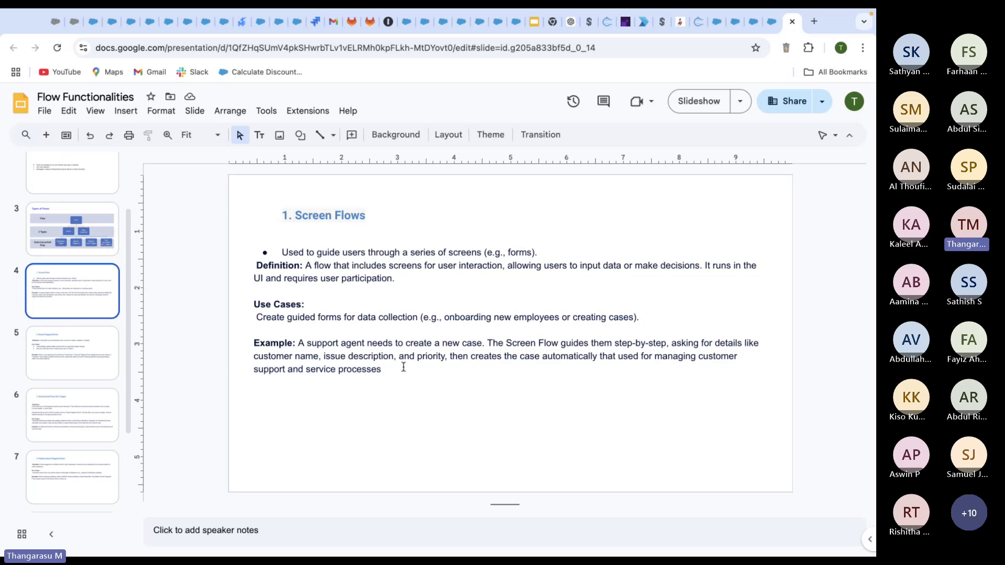
click(77, 360)
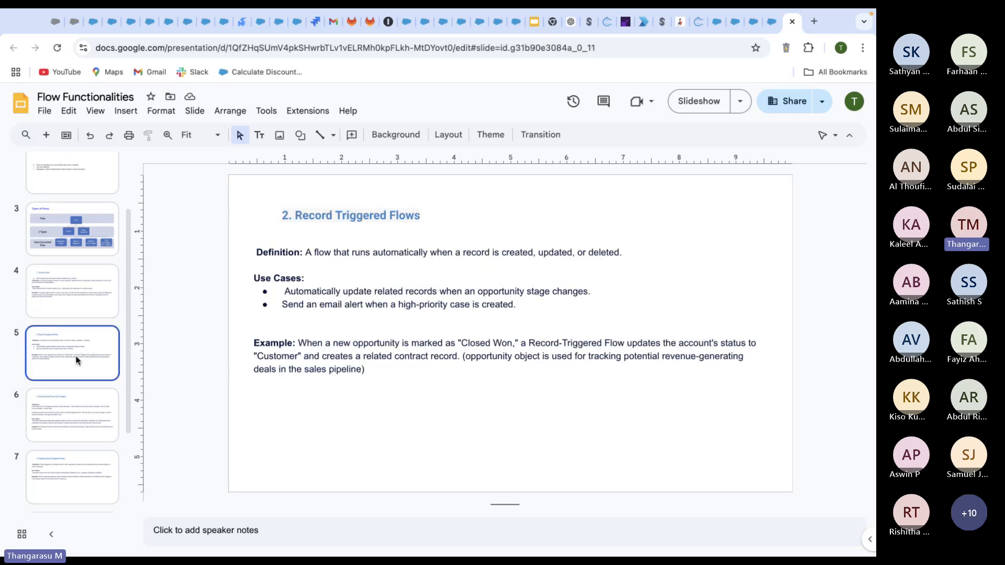
click(72, 403)
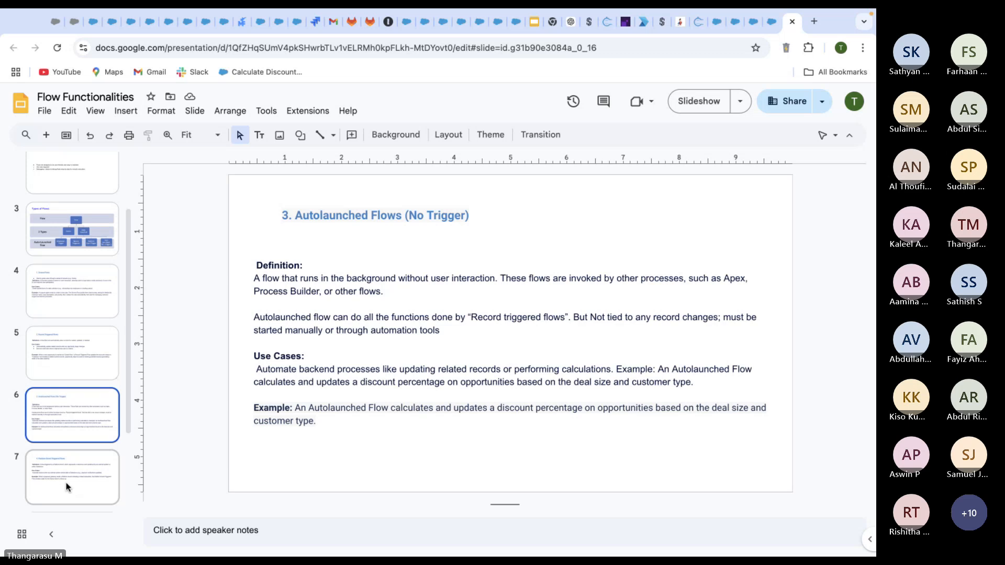
scroll(72, 482, down, 1)
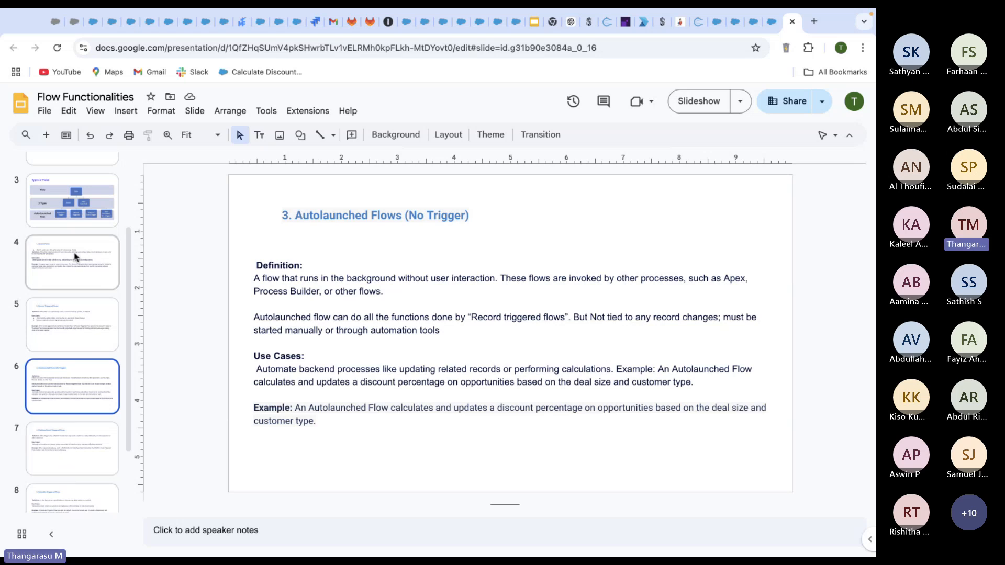
key(Up)
key(Up)
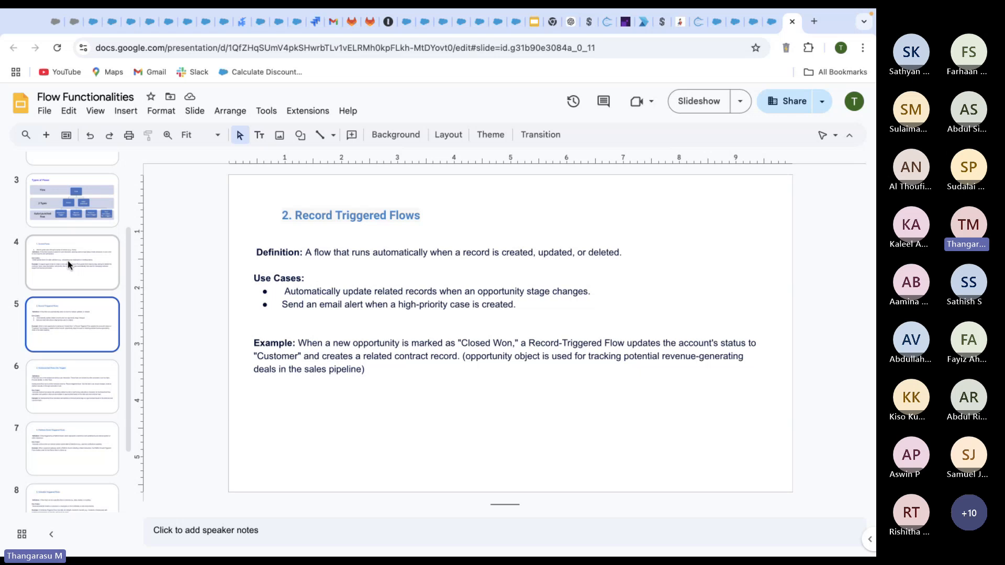
click(68, 320)
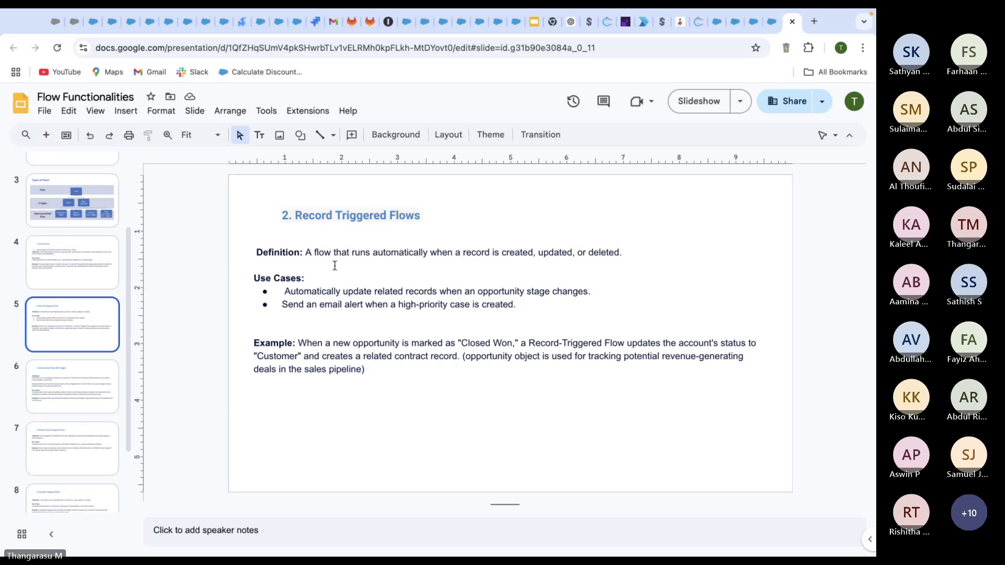
click(70, 397)
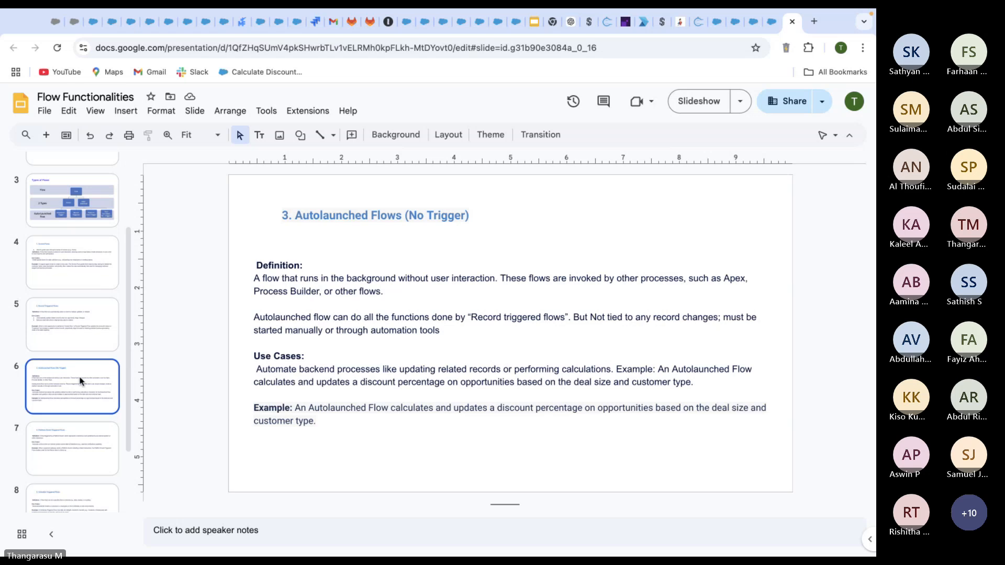
Review the Platform Event-Triggered and Schedule Triggered Flows slides, ending on the slide "Record Triggered Flow with an example"
scroll(81, 382, down, 3)
click(74, 348)
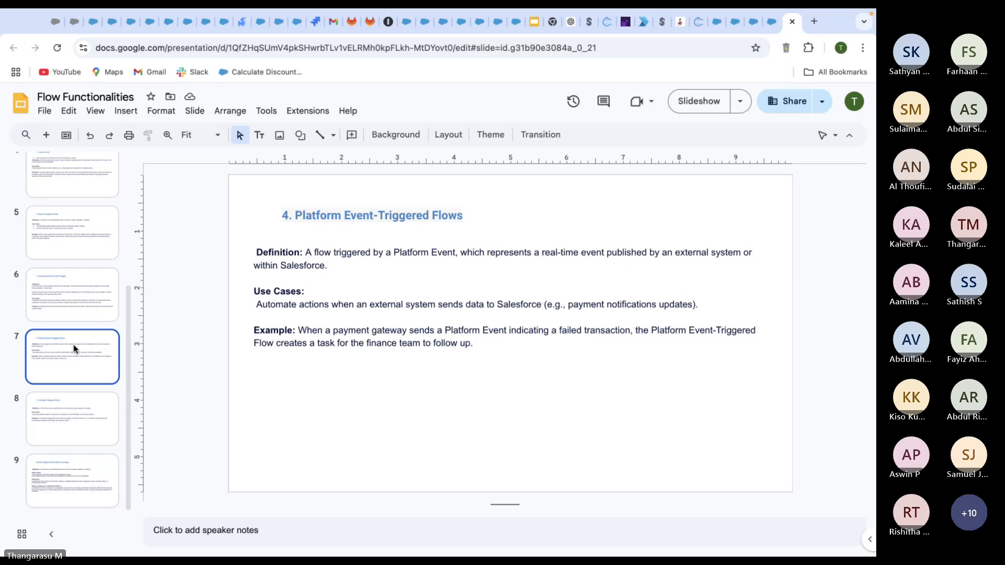
click(52, 432)
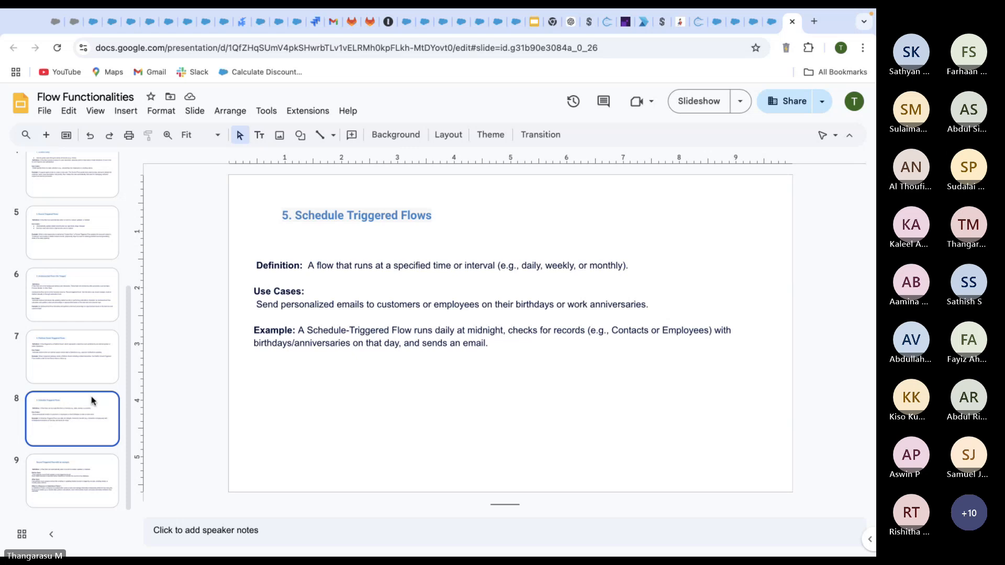
click(75, 491)
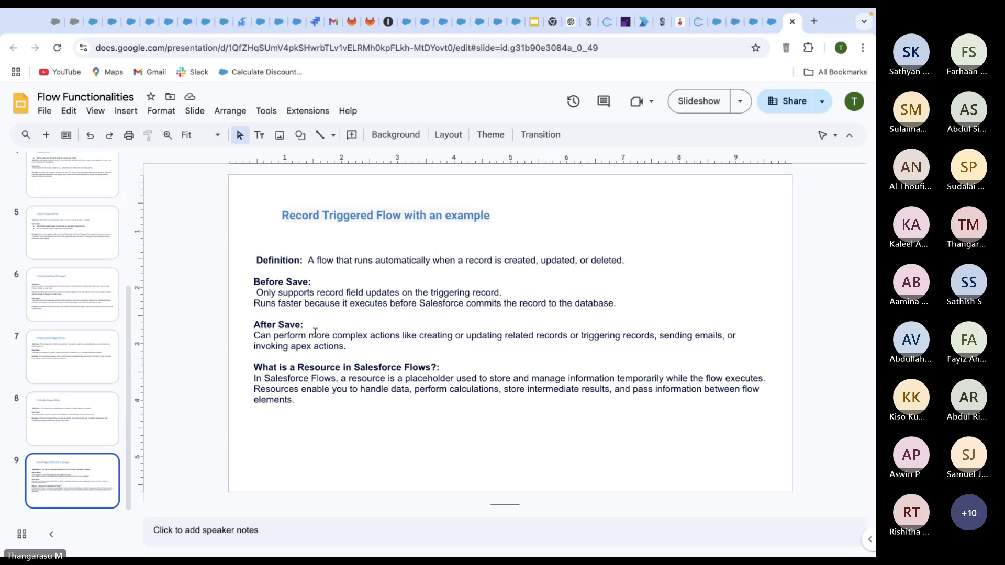
Look at the Teams meeting window and go back to the record-triggered flow example slide in Chrome
key(ctrl+Up)
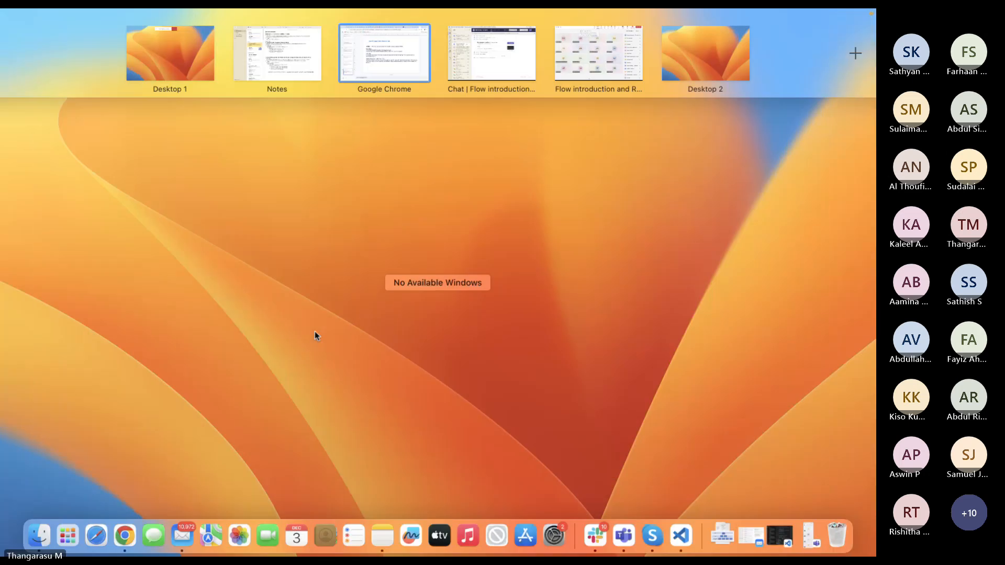
click(592, 66)
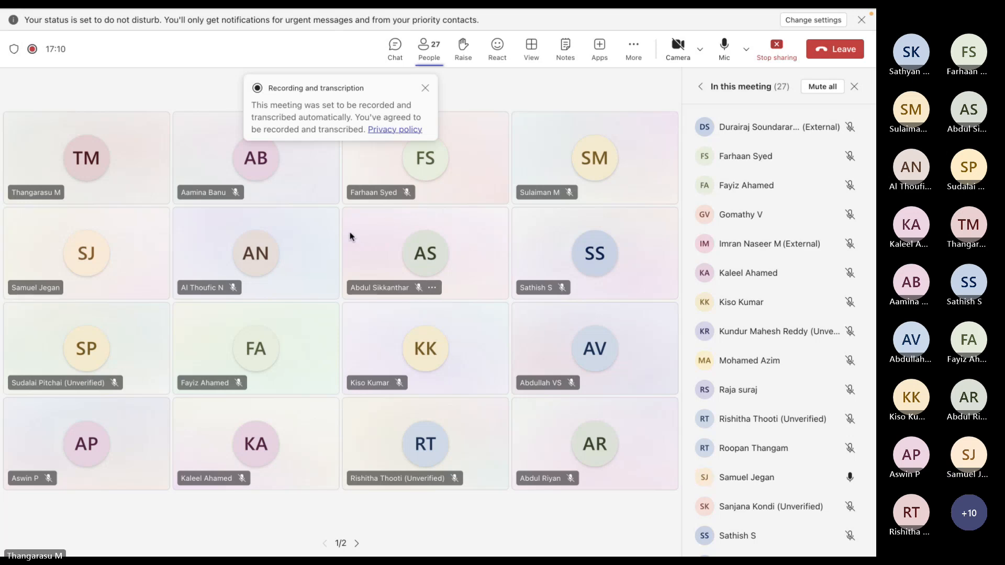
key(ctrl+Up)
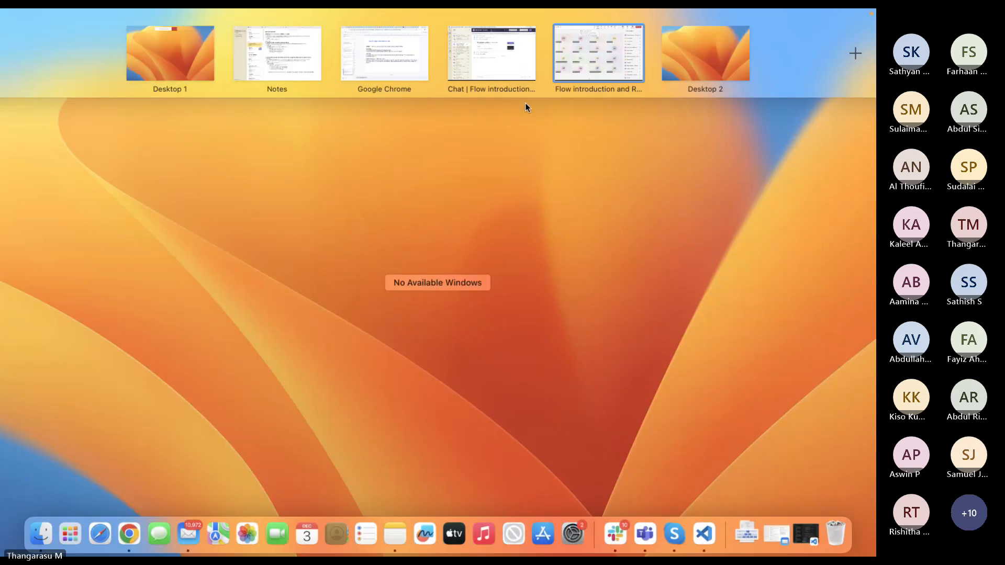
click(397, 53)
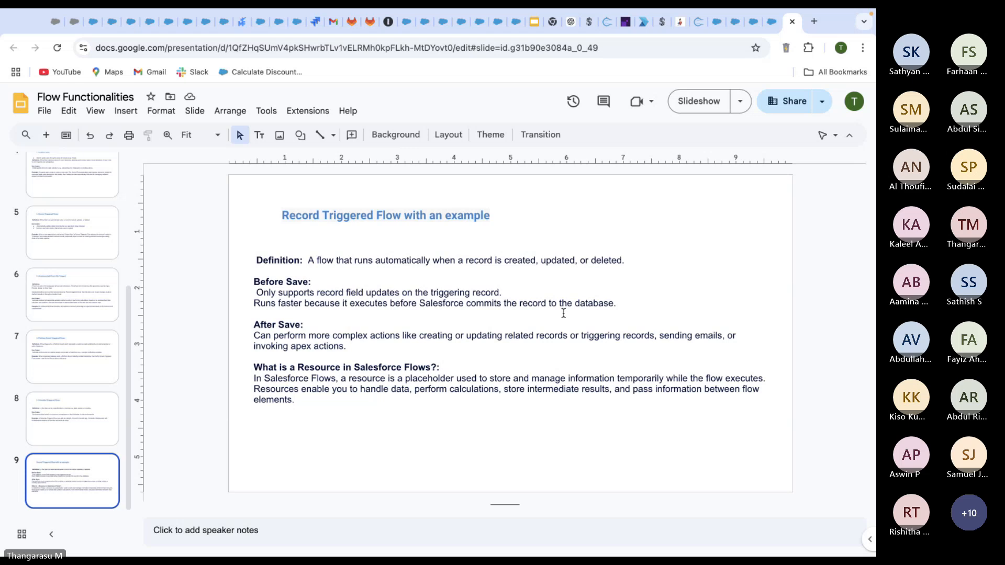
Switch to the "Session examples" note in Notes and insert blank lines below the first example's trigger "Opportunity (After Insert/Update)"
key(ctrl+Up)
click(296, 59)
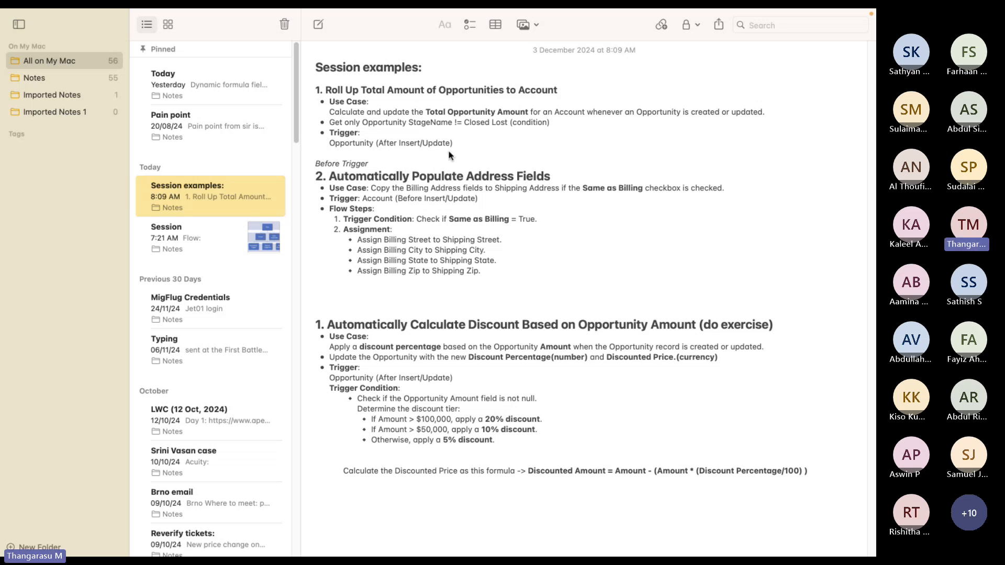
click(475, 147)
key(Return)
key(Return)
key(Return)
key(Return)
key(Return)
key(Return)
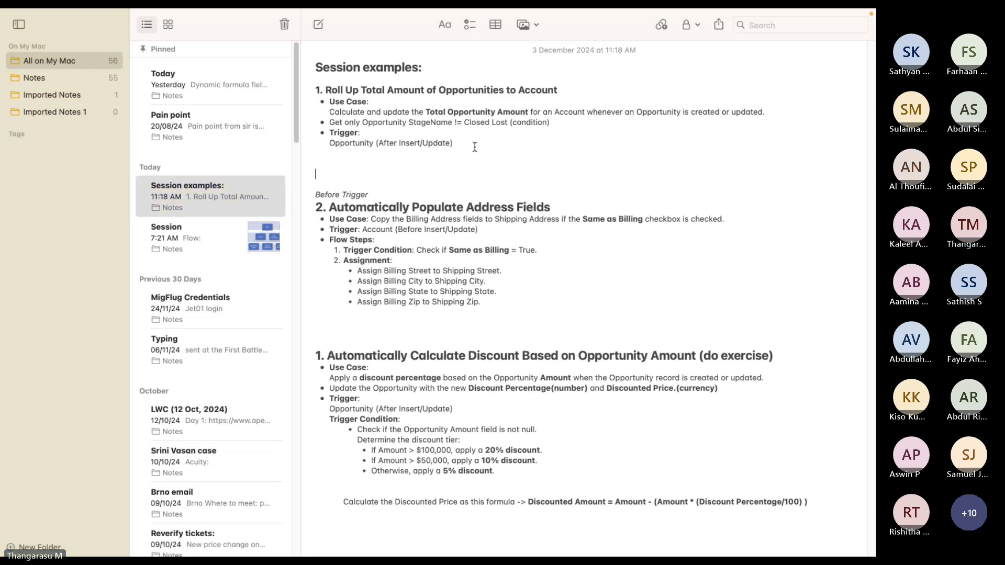
Add more blank lines between the first example and the "Before Trigger" heading in the "Session examples" note
key(Return)
key(Return)
key(Return)
key(Return)
key(Return)
key(Return)
key(Return)
key(Return)
key(Return)
key(Return)
key(Return)
key(Return)
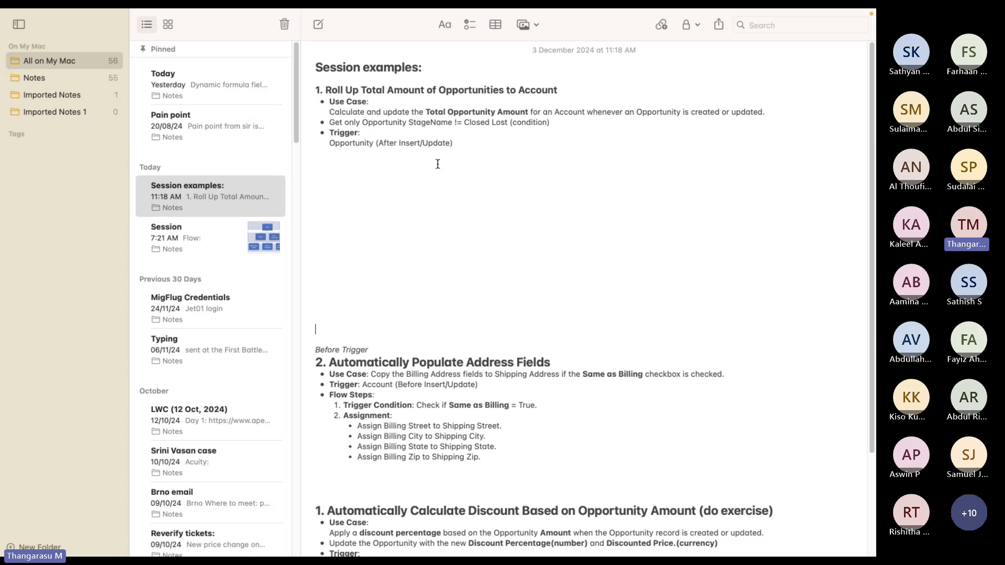
Switch to Chrome and look through the completed discount and opportunity roll-up flows, ending on the open account record
key(ctrl+Up)
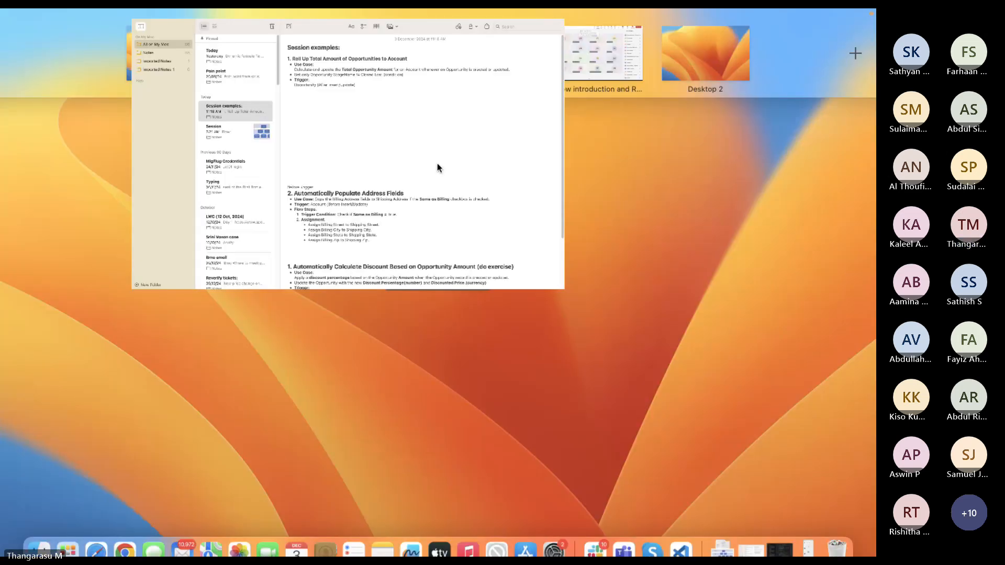
click(408, 52)
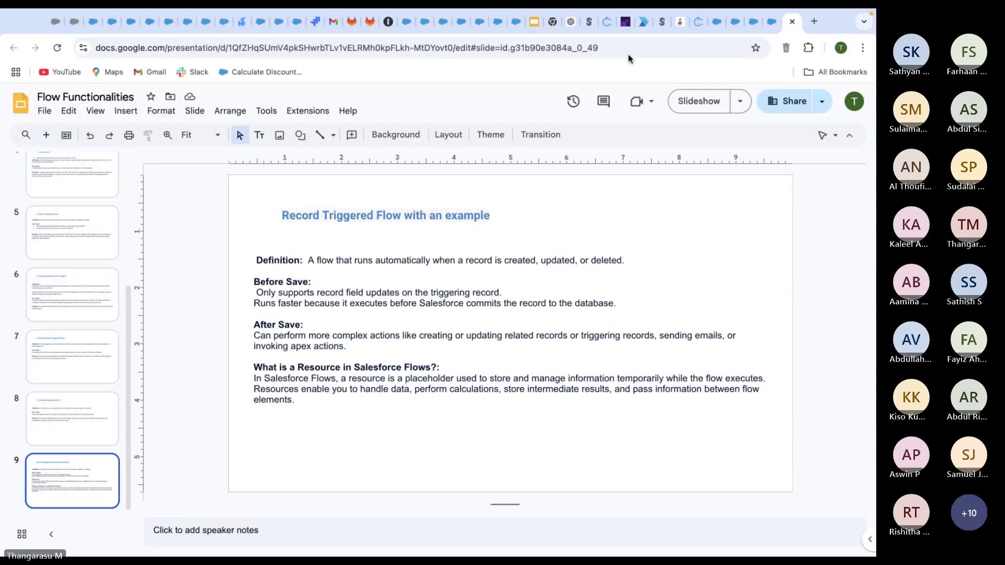
click(719, 21)
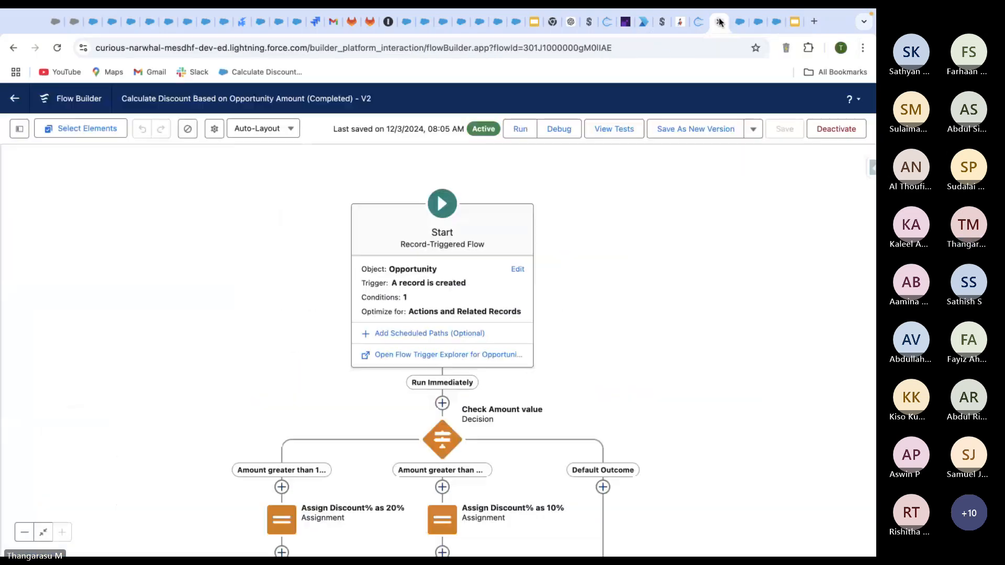
click(759, 28)
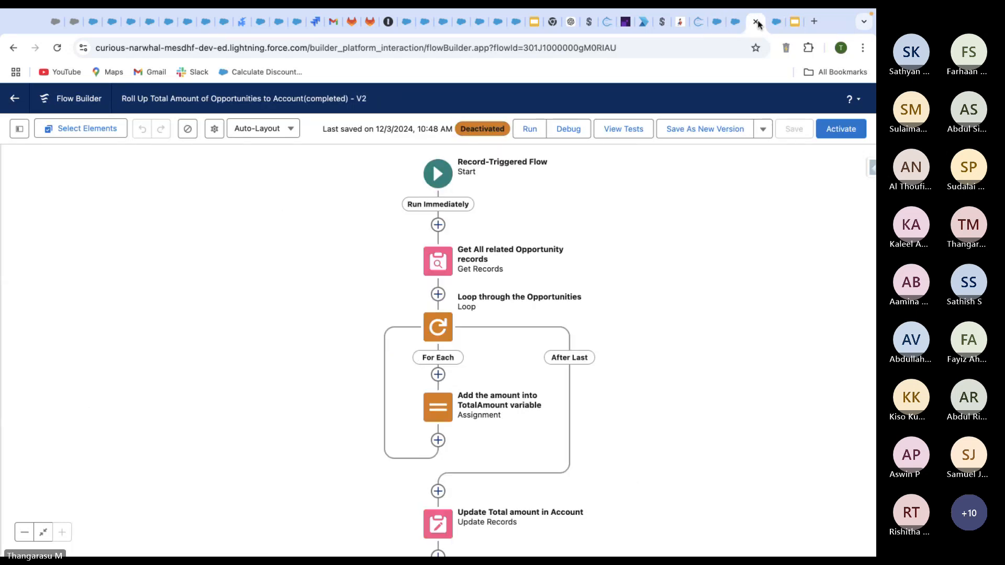
click(774, 25)
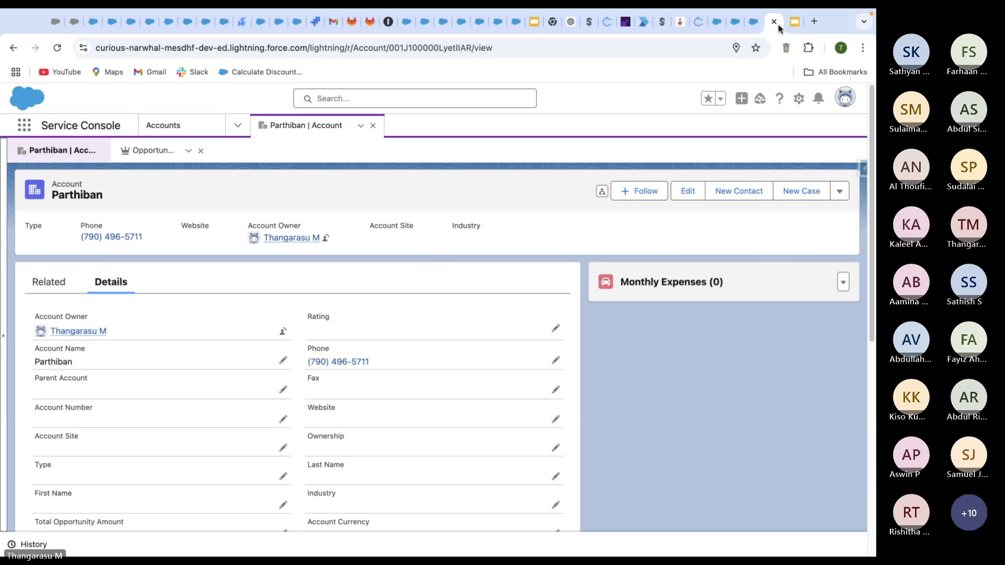
View the Accounts list as All Accounts and return it to the Recently Viewed list view
click(188, 129)
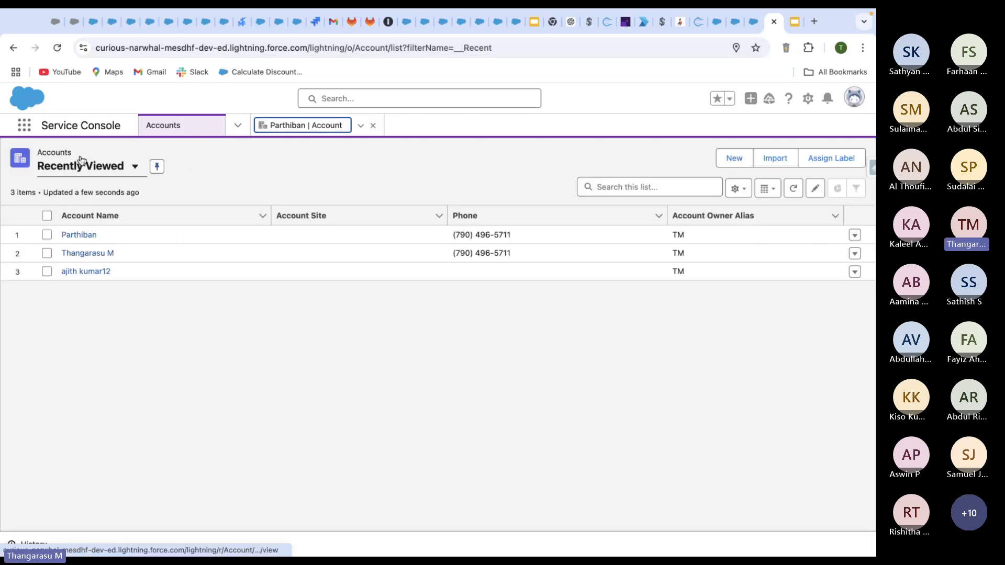
click(86, 166)
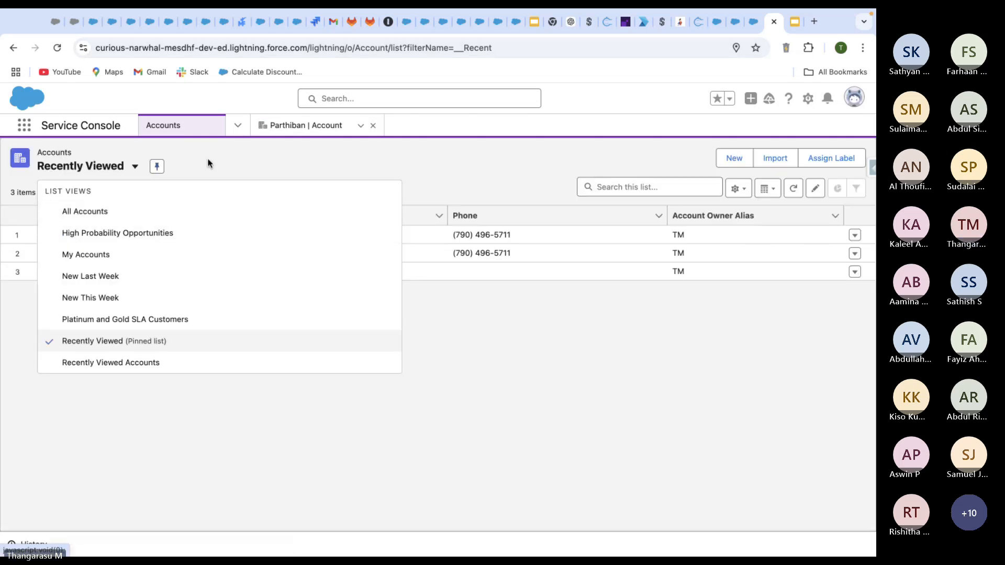
click(157, 212)
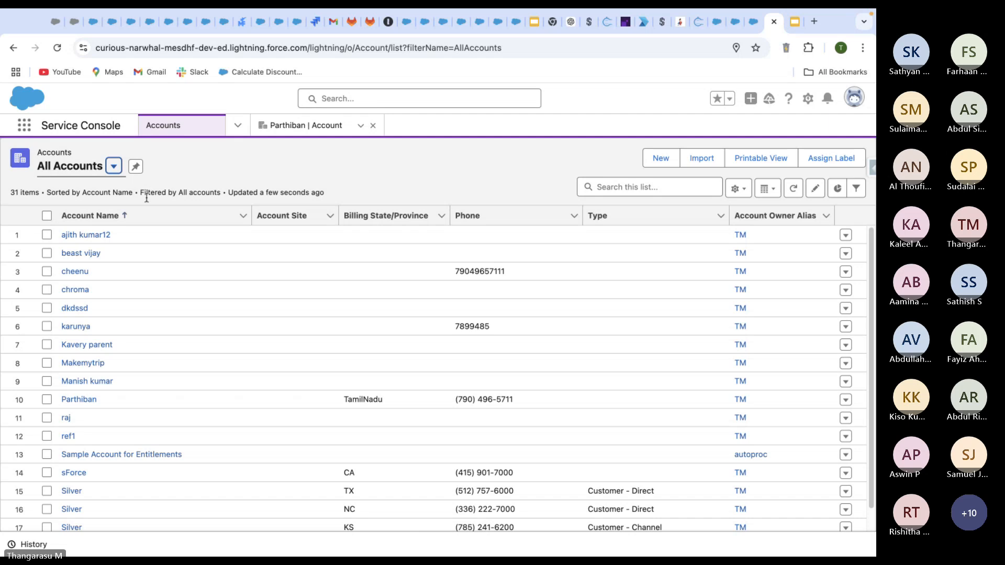
click(92, 166)
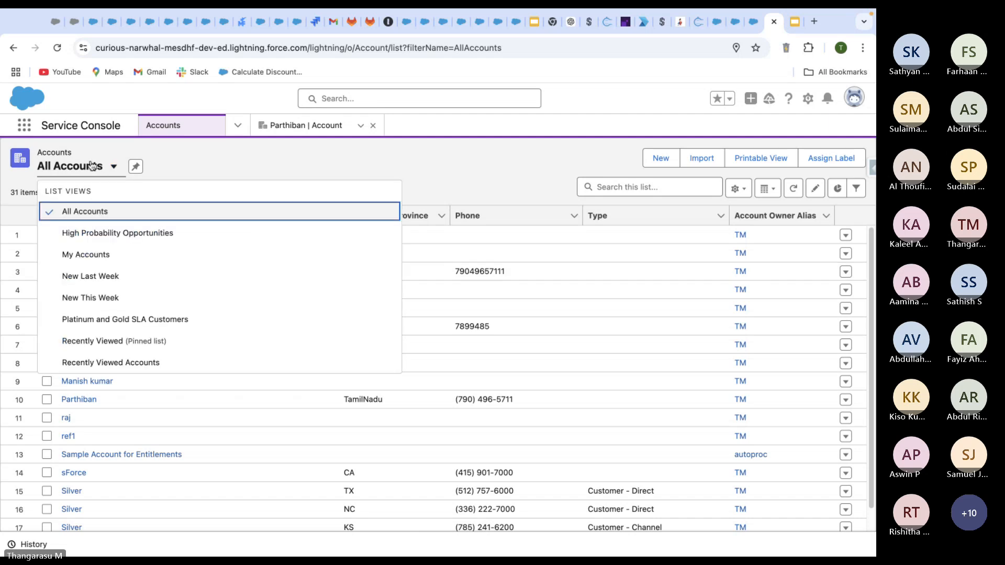
click(96, 344)
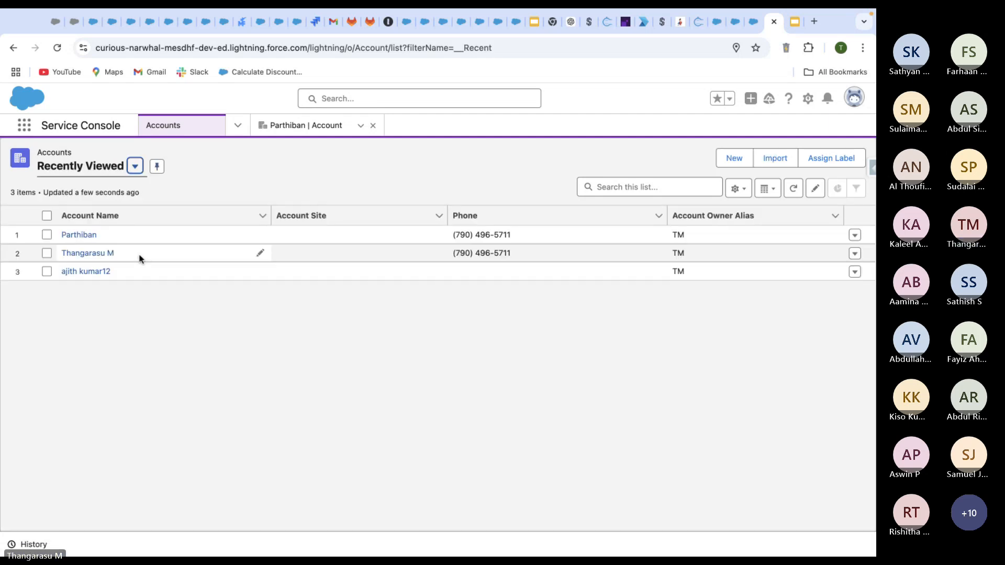
Open the first recently viewed account and examine the stages and amounts in its related Opportunities list
click(79, 236)
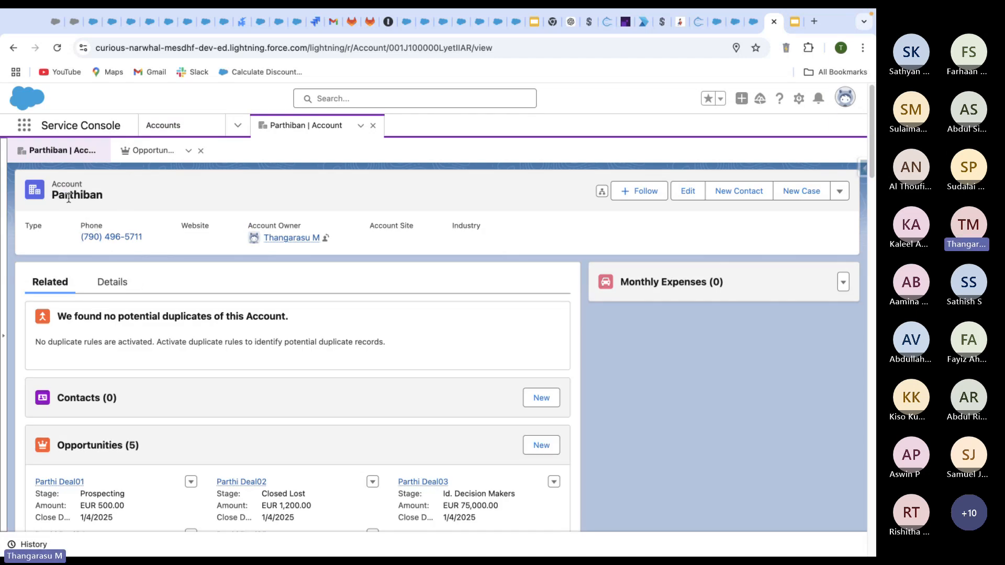
scroll(139, 346, down, 5)
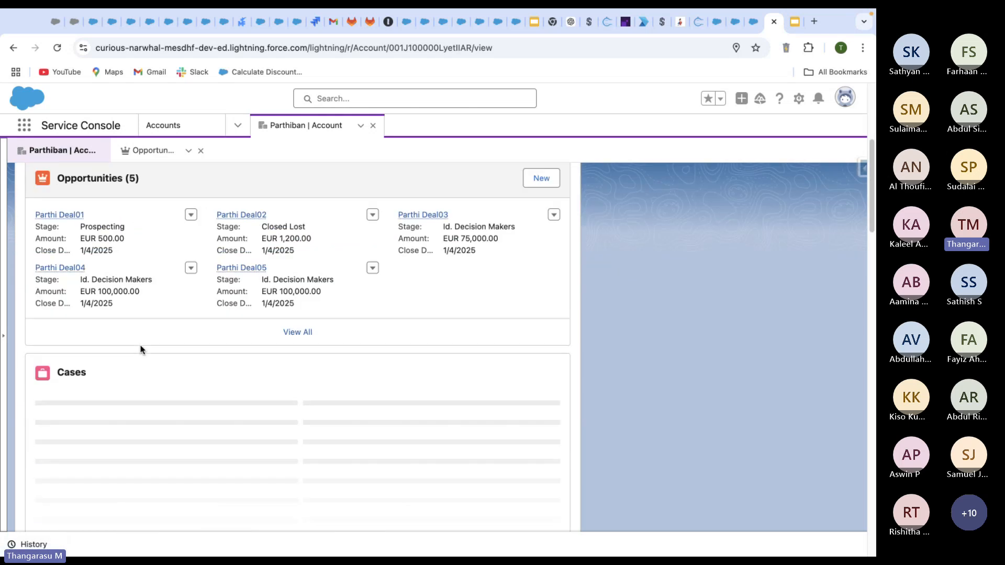
scroll(141, 350, up, 1)
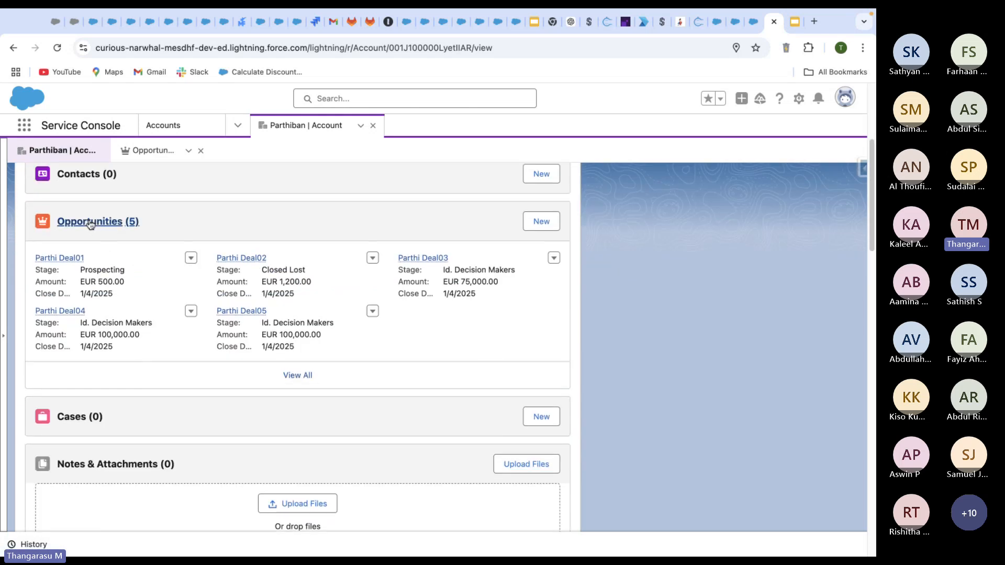
click(118, 224)
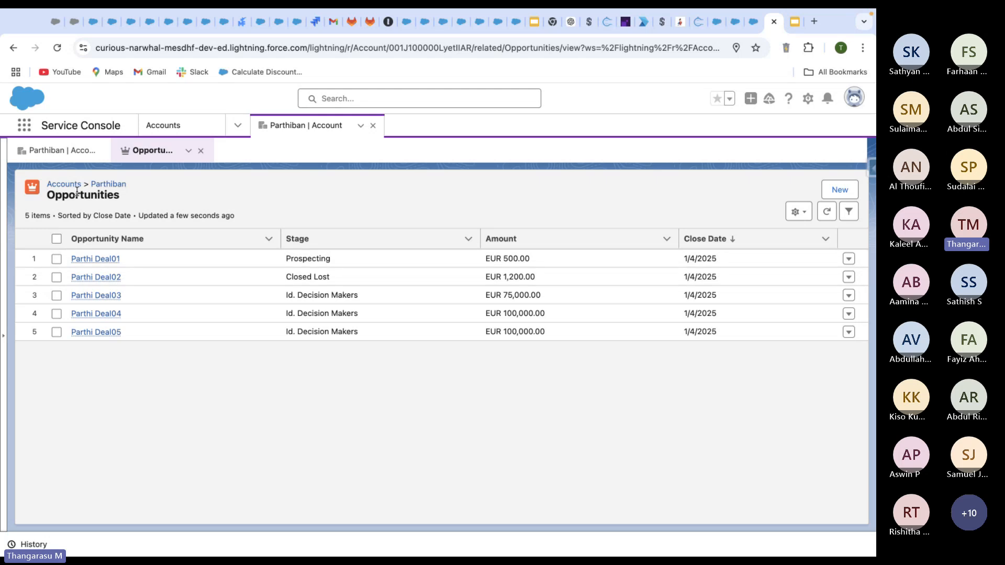
click(495, 244)
Return to the account's details and search the page for "total" to examine the Total Opportunity Amount field
click(108, 183)
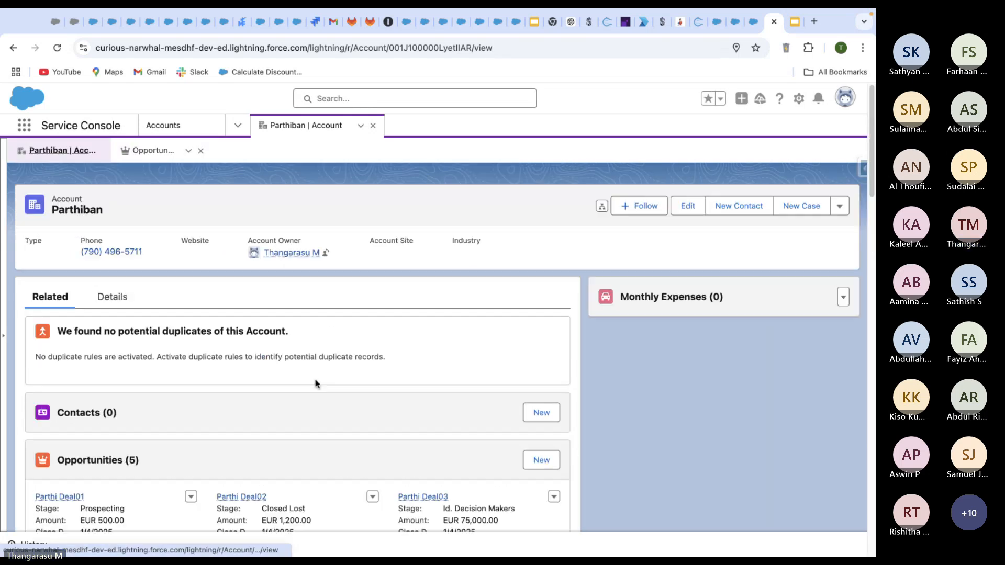
click(106, 290)
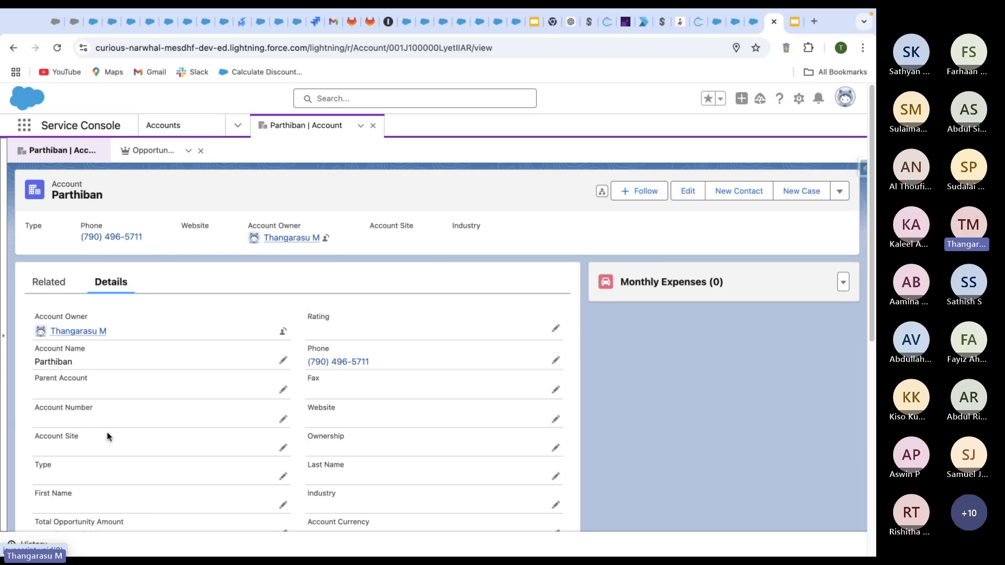
scroll(109, 436, down, 1)
scroll(206, 419, down, 1)
key(ctrl+f)
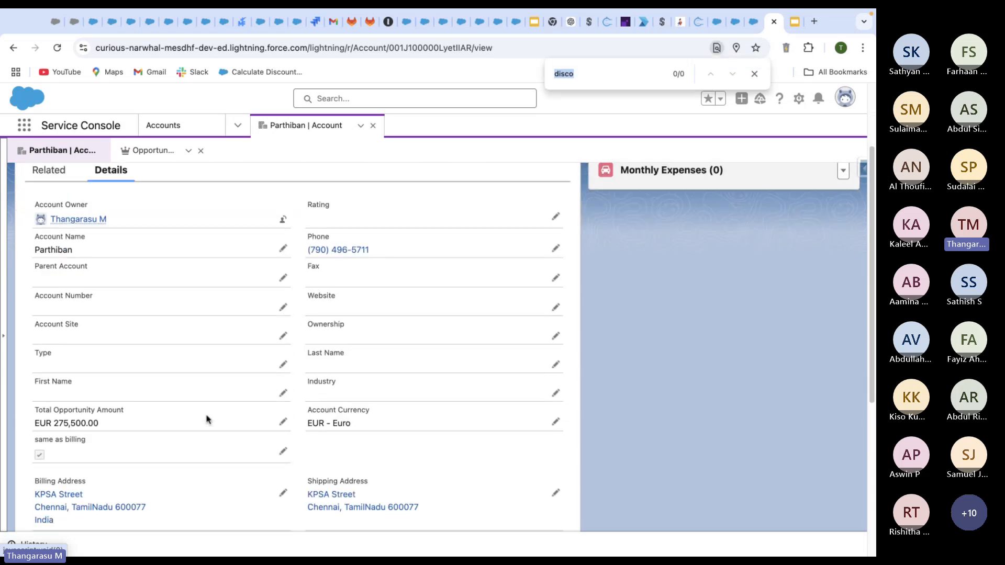
text(total)
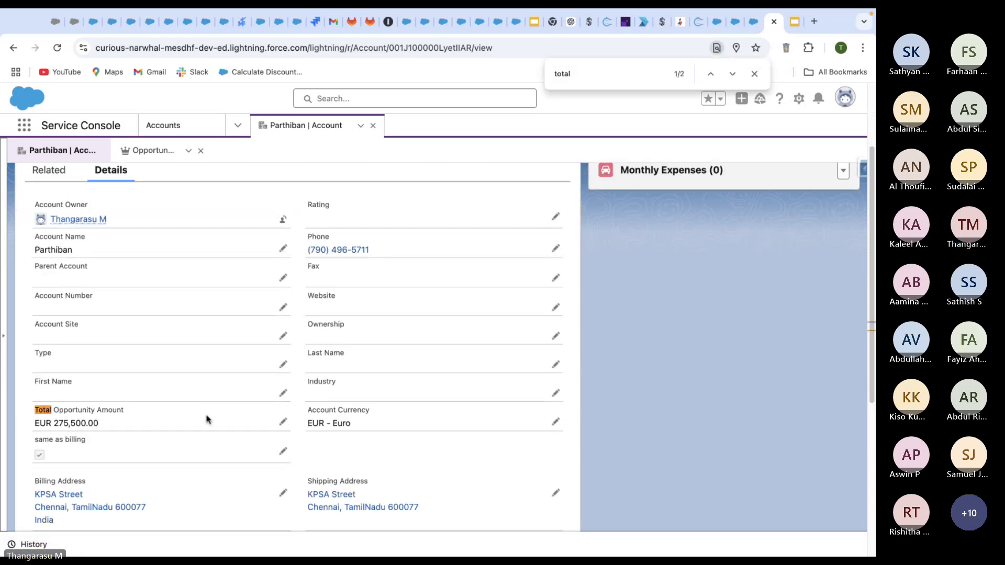
scroll(207, 419, down, 1)
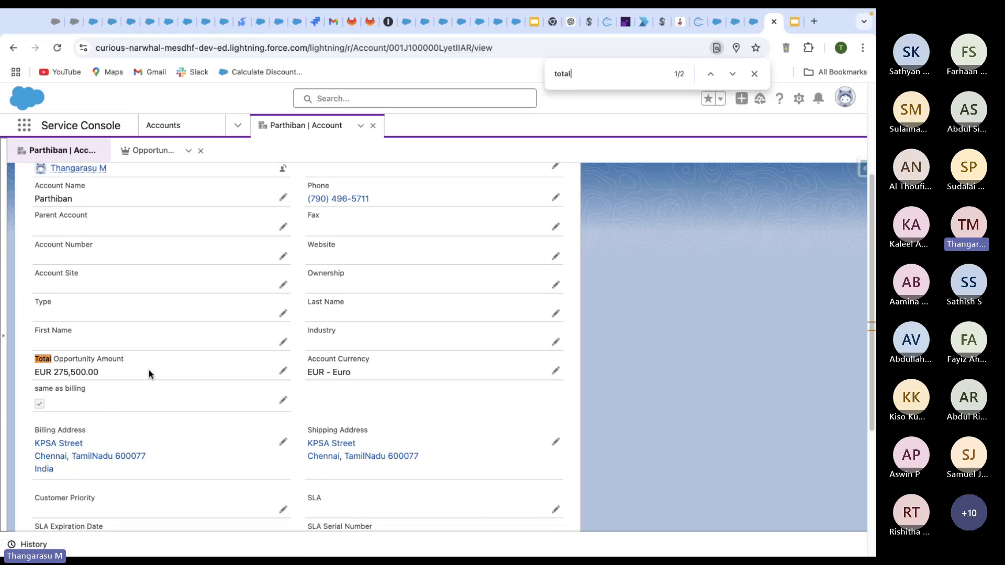
scroll(291, 354, up, 3)
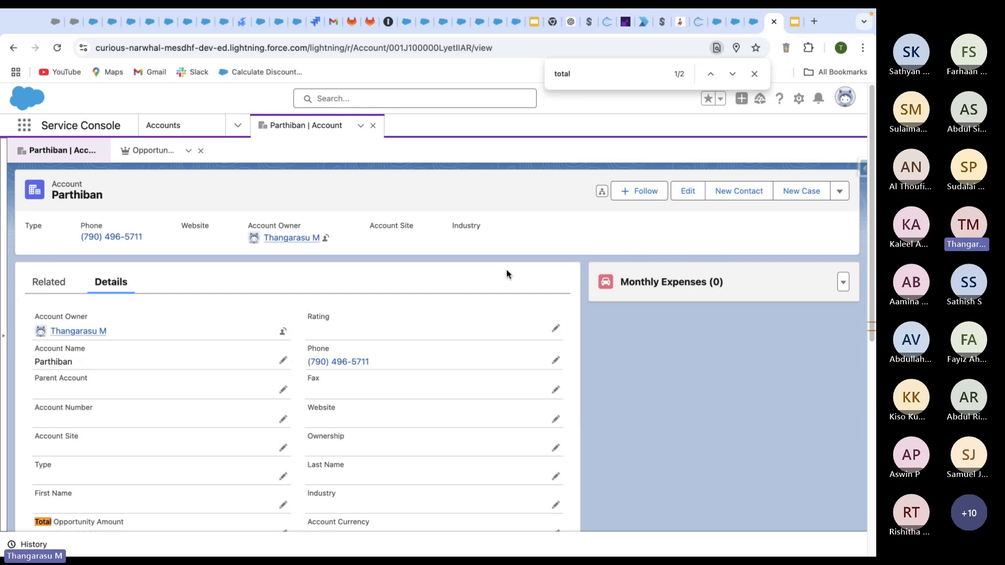
click(754, 76)
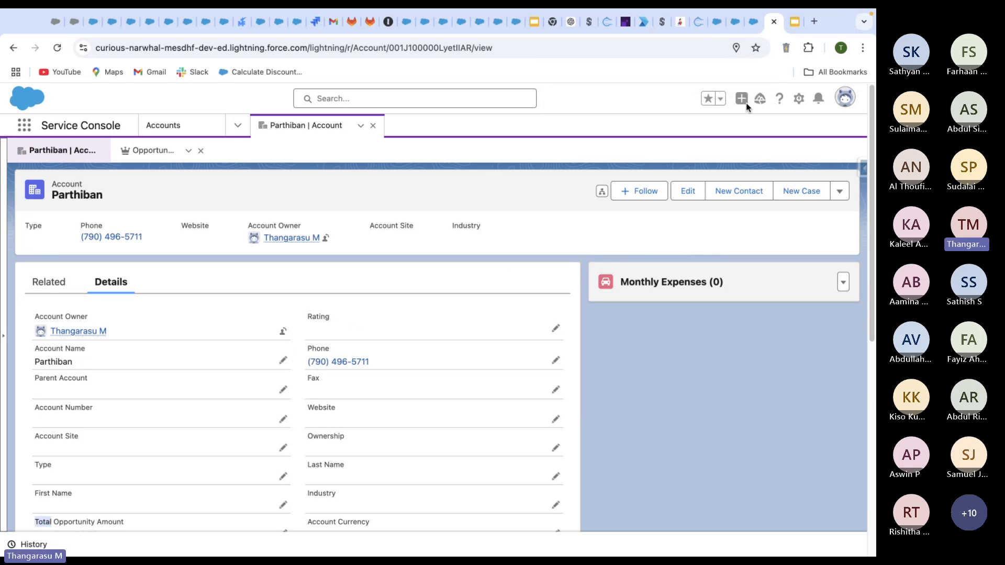
Open Salesforce Setup and switch to the Teams meeting window
click(799, 98)
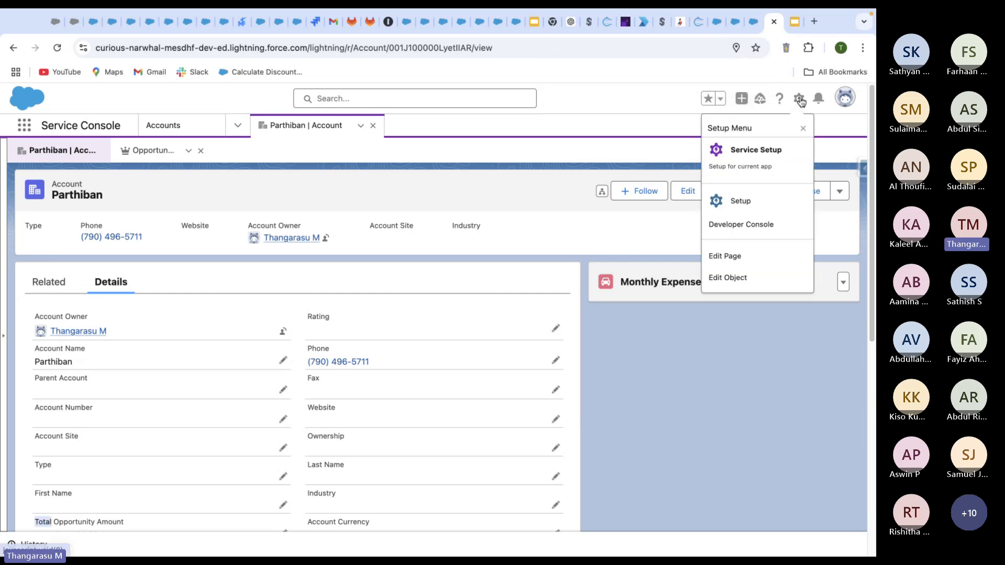
click(743, 203)
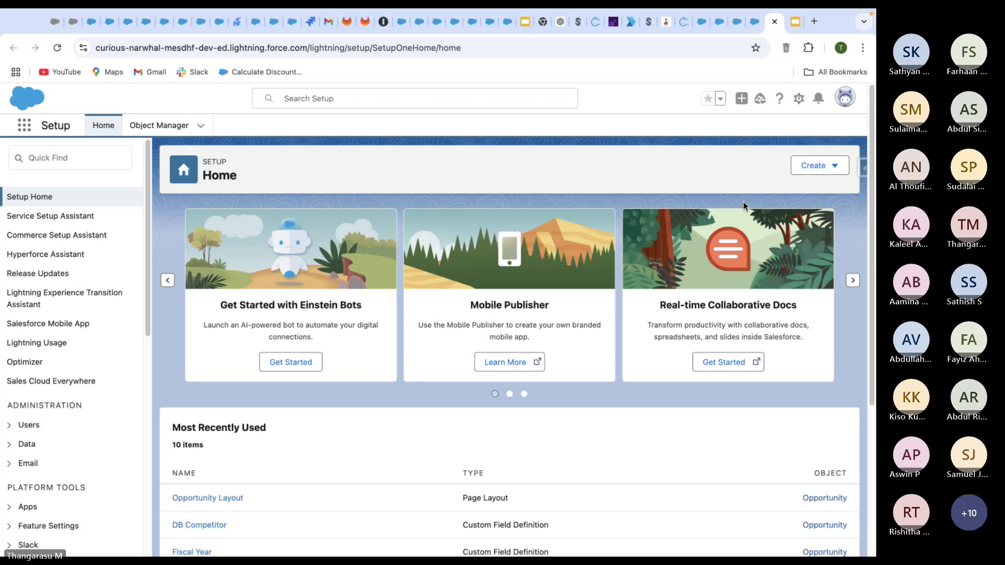
key(ctrl+Up)
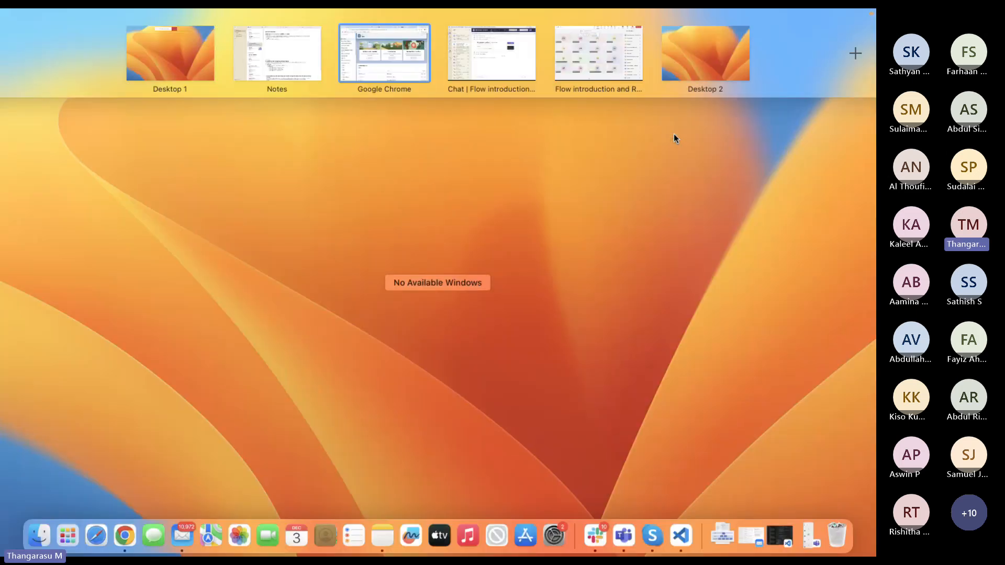
click(629, 47)
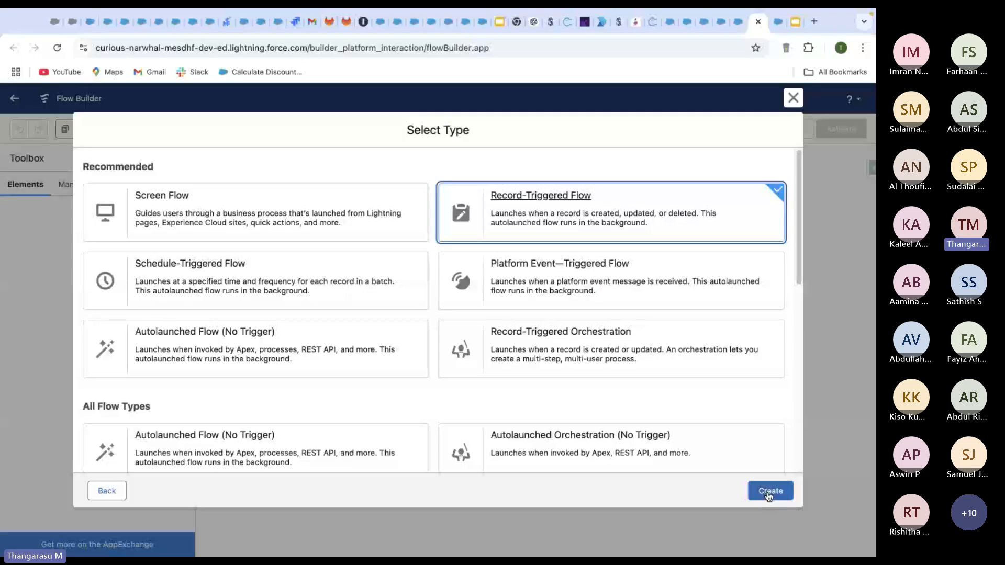
Create a new Record-Triggered Flow and open the object choices for its Start element
click(769, 490)
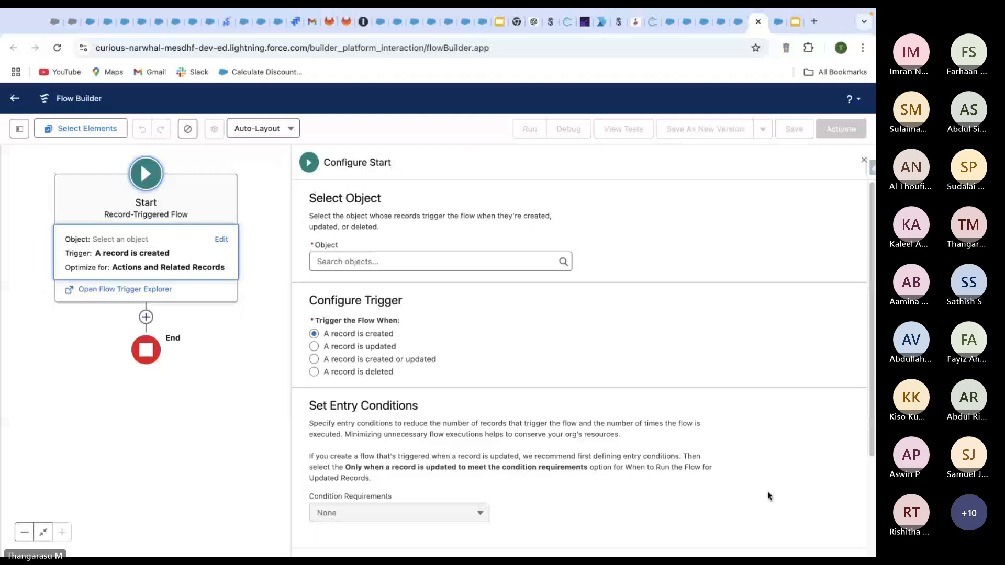
click(492, 260)
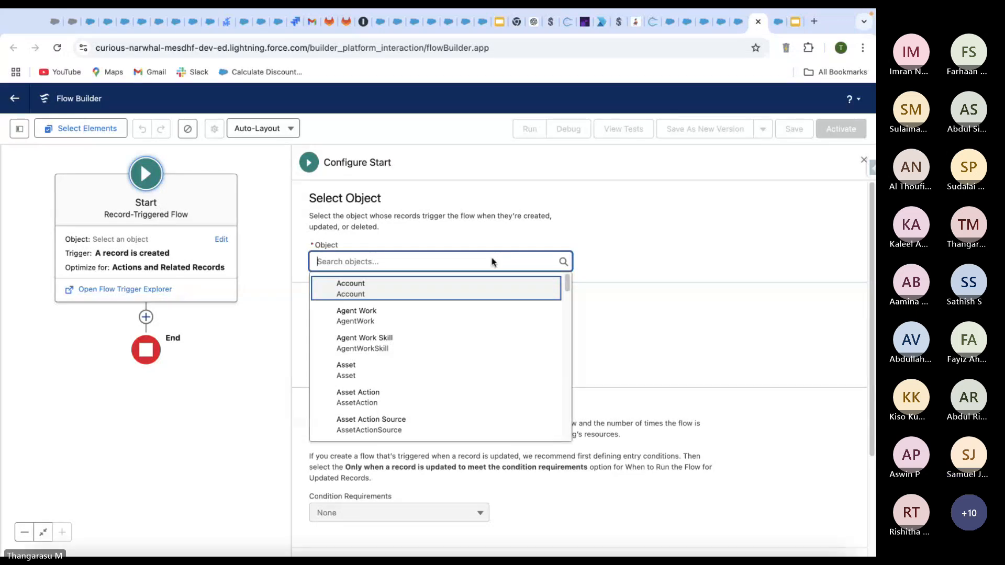
Switch to the Teams meeting window, mute the microphone and unmute it again
key(ctrl+Up)
click(495, 41)
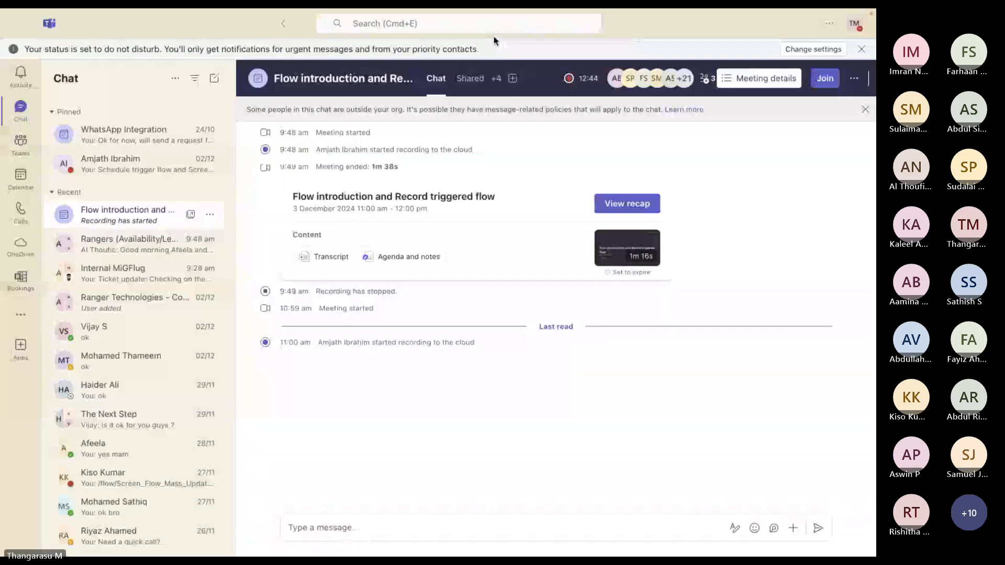
key(ctrl+Up)
click(571, 55)
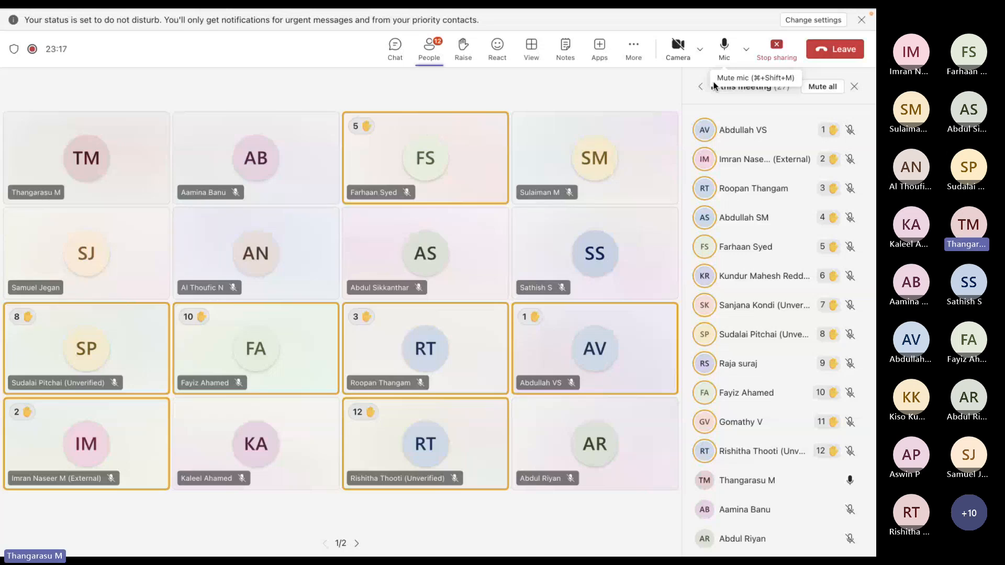
click(722, 52)
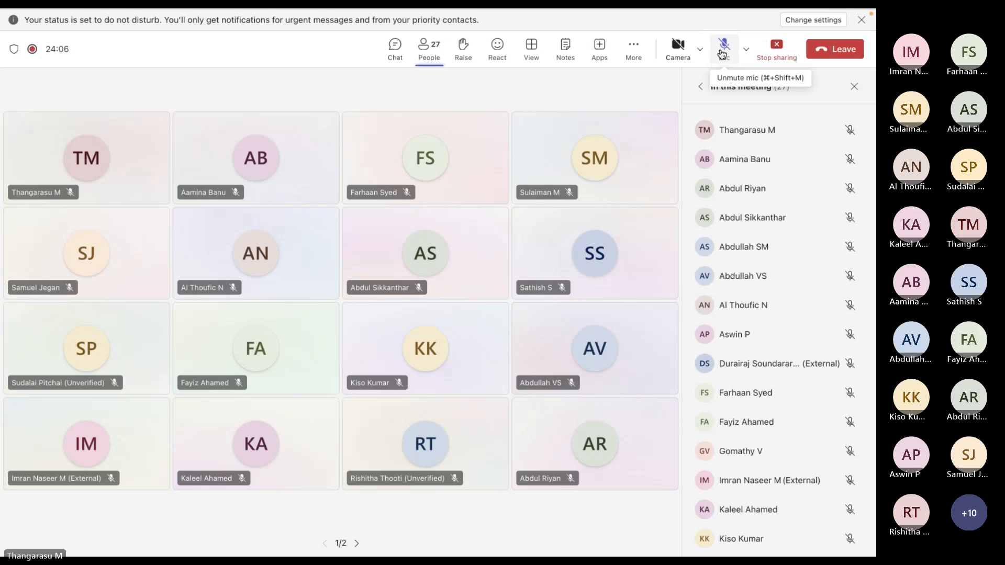
click(724, 54)
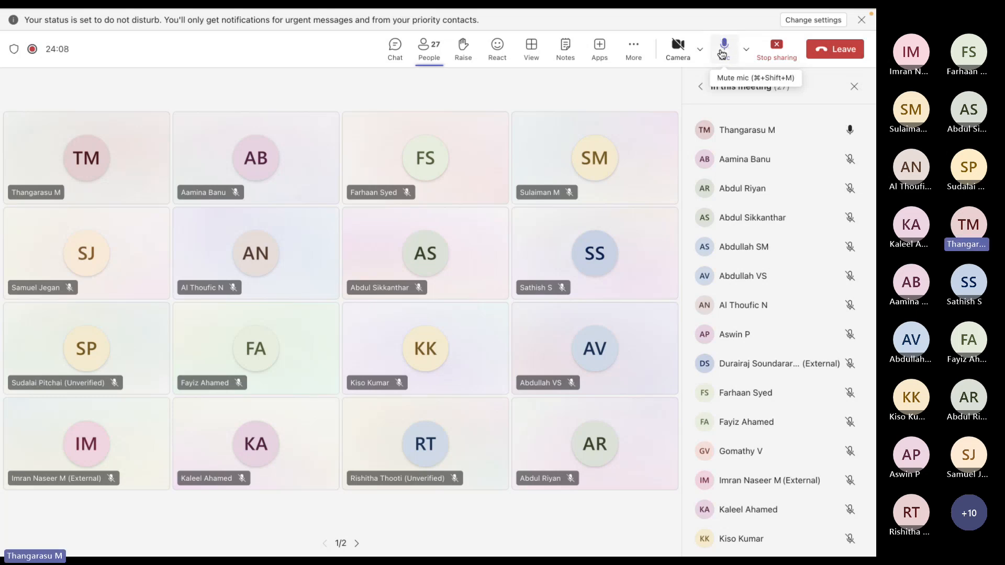
Check the available Wi-Fi networks and switch back to the new record-triggered flow in Chrome
click(730, 16)
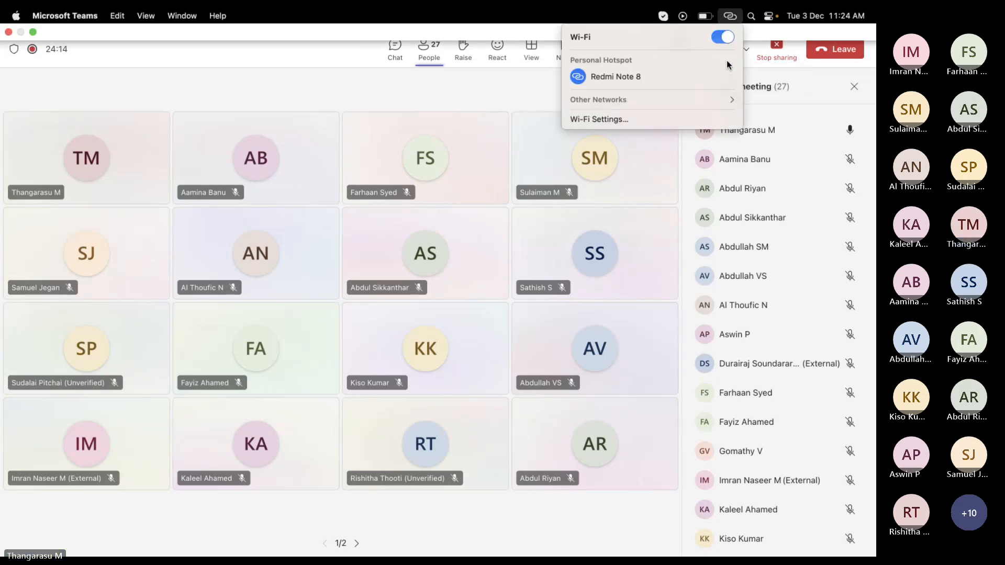
click(487, 93)
key(ctrl+Up)
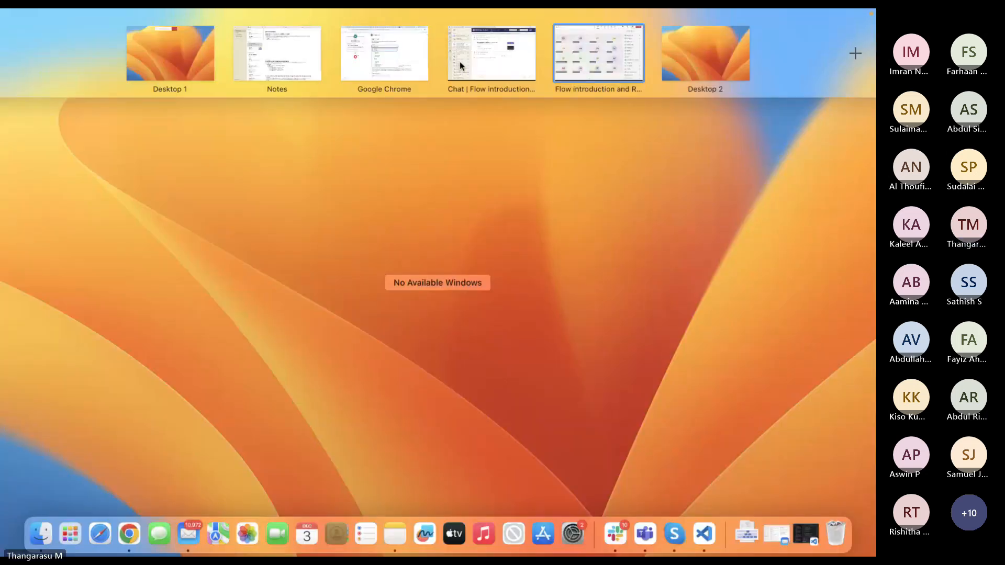
mouse_move(456, 62)
click(379, 57)
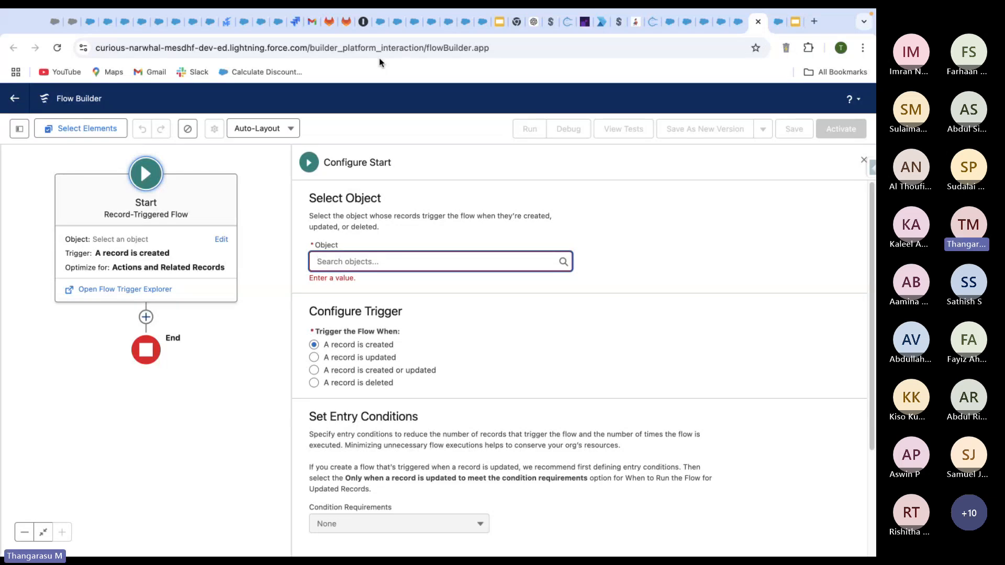
Set the Start element's object to Opportunity and trigger the flow when a record is created or updated
click(412, 262)
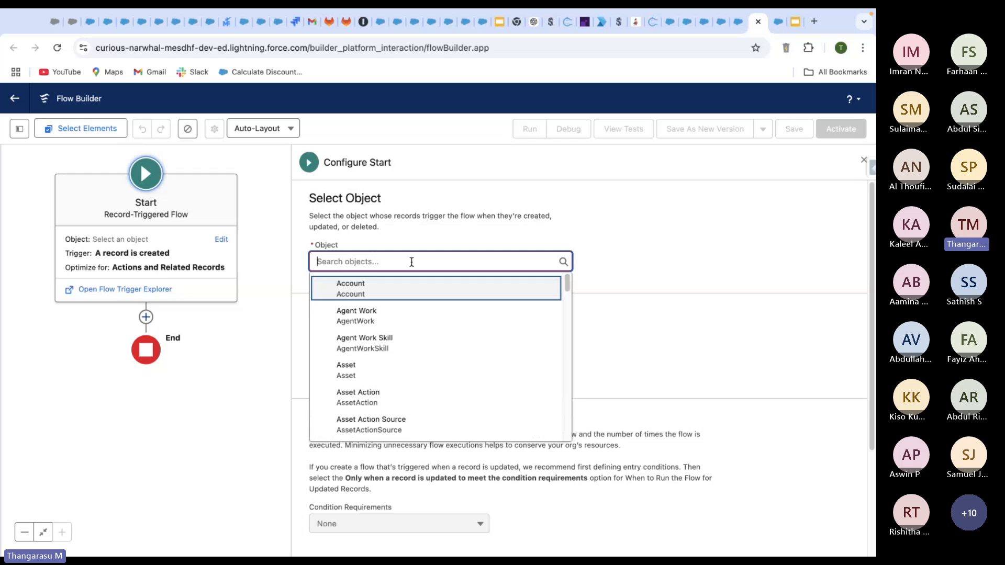
text(opp)
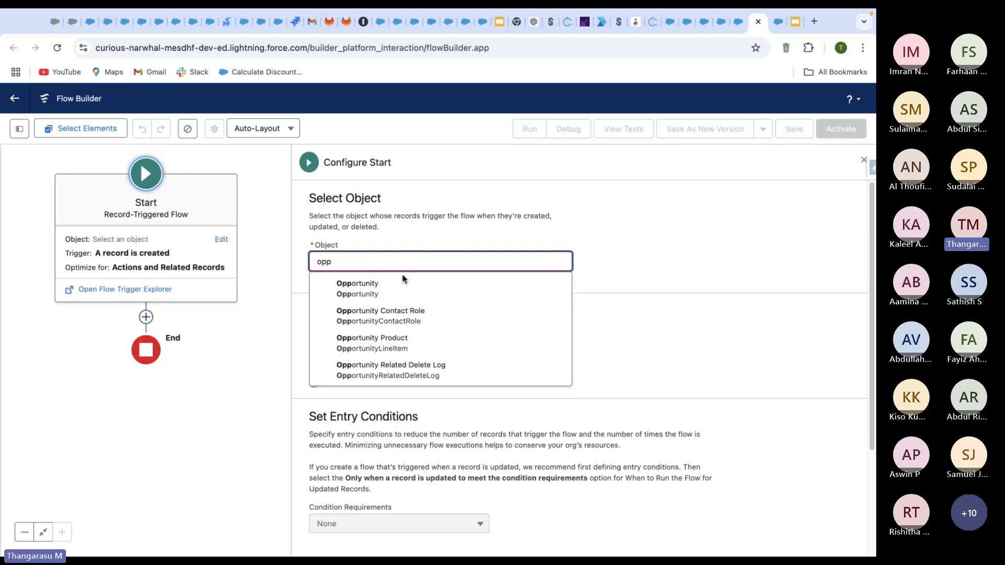
click(387, 292)
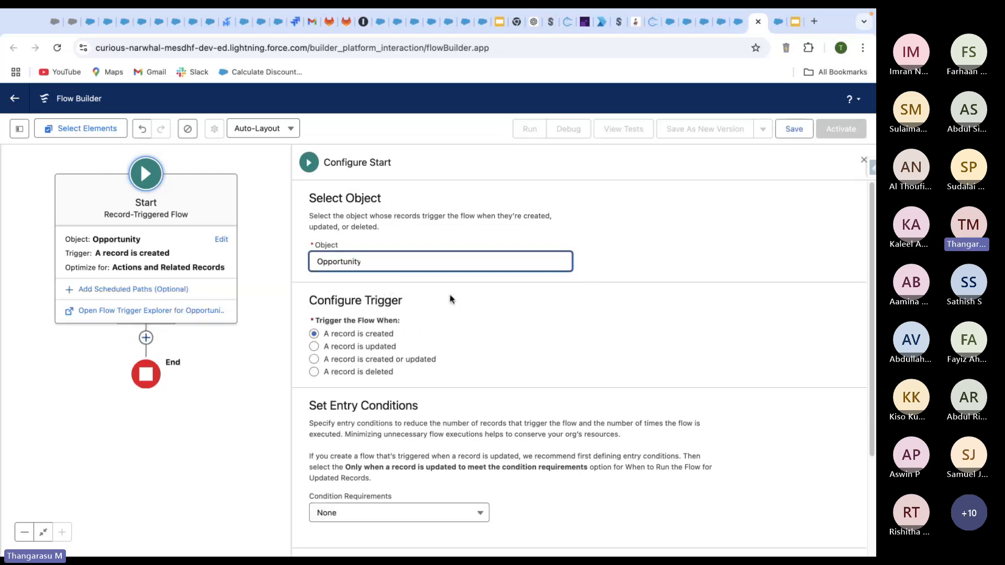
scroll(486, 318, down, 2)
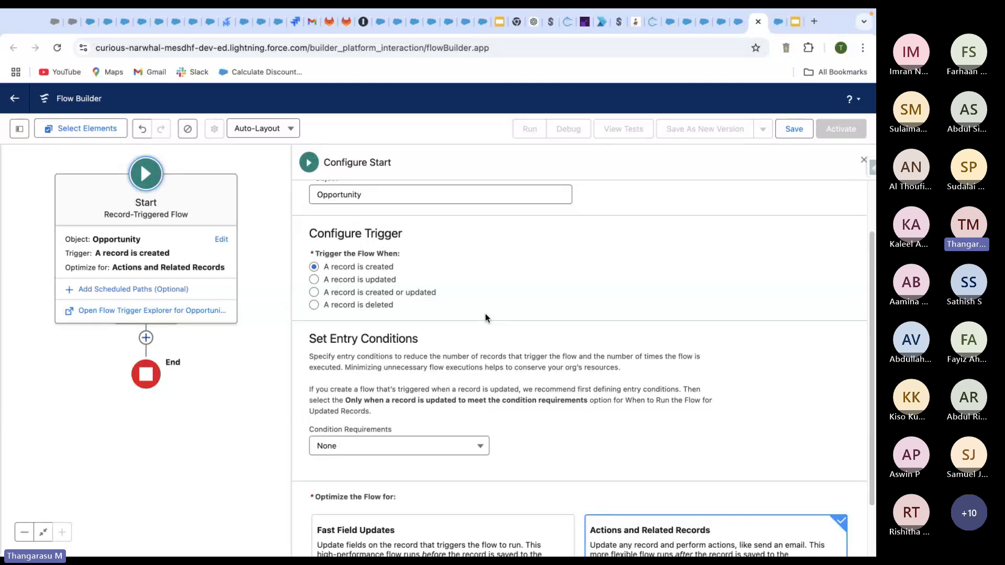
click(375, 297)
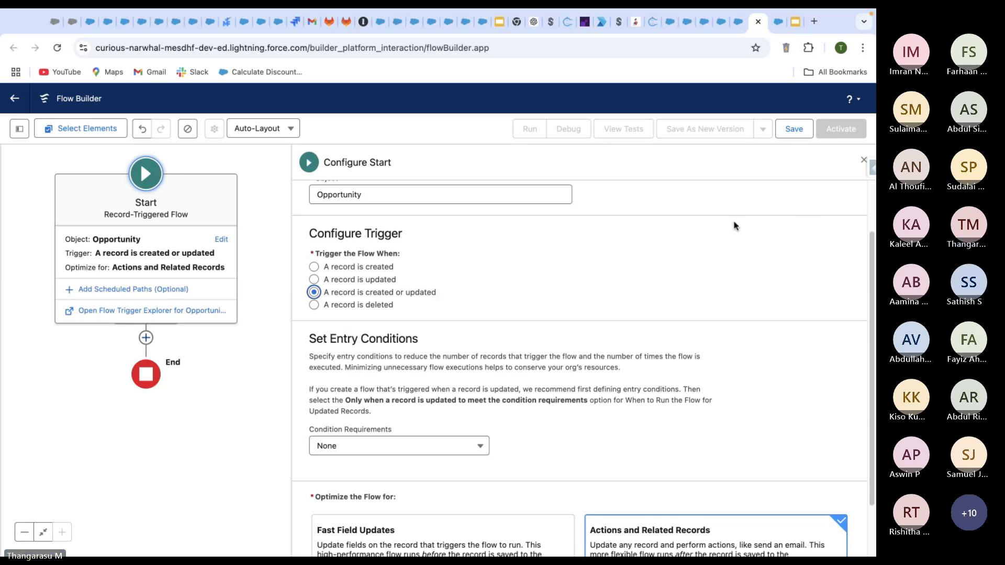
Set the flow's entry condition requirements to All Conditions Are Met (AND)
scroll(675, 448, down, 1)
scroll(676, 447, down, 3)
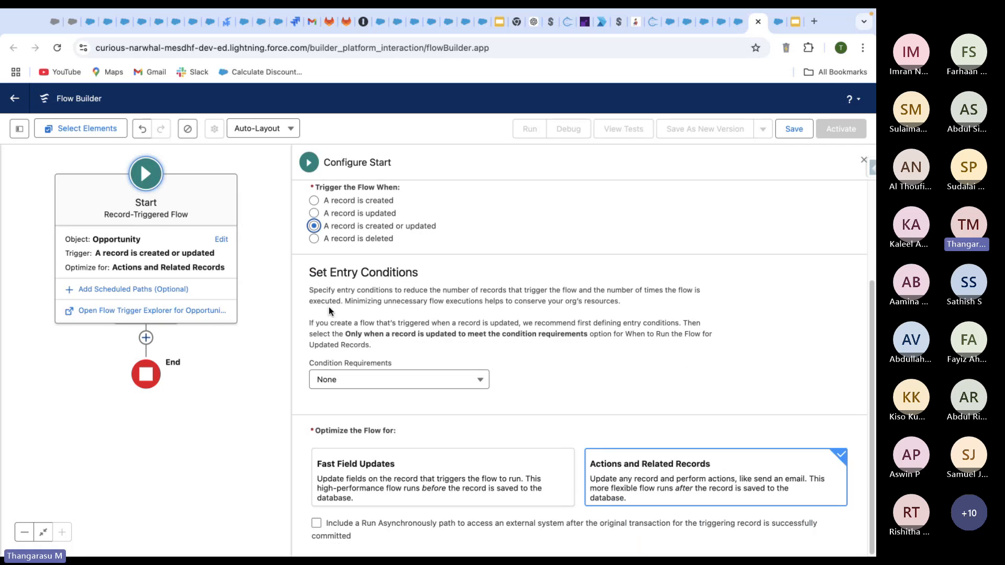
drag(307, 271, 433, 283)
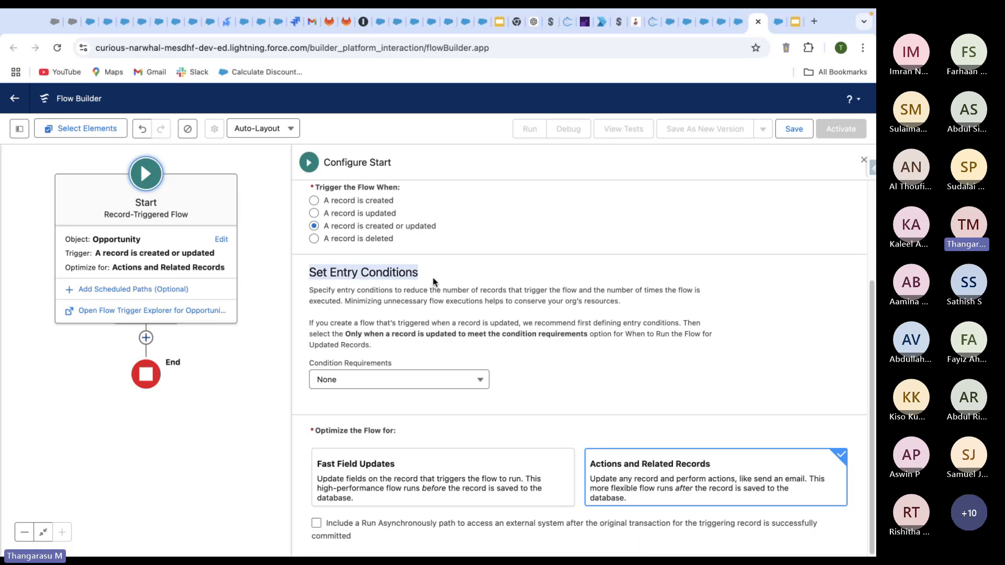
click(368, 379)
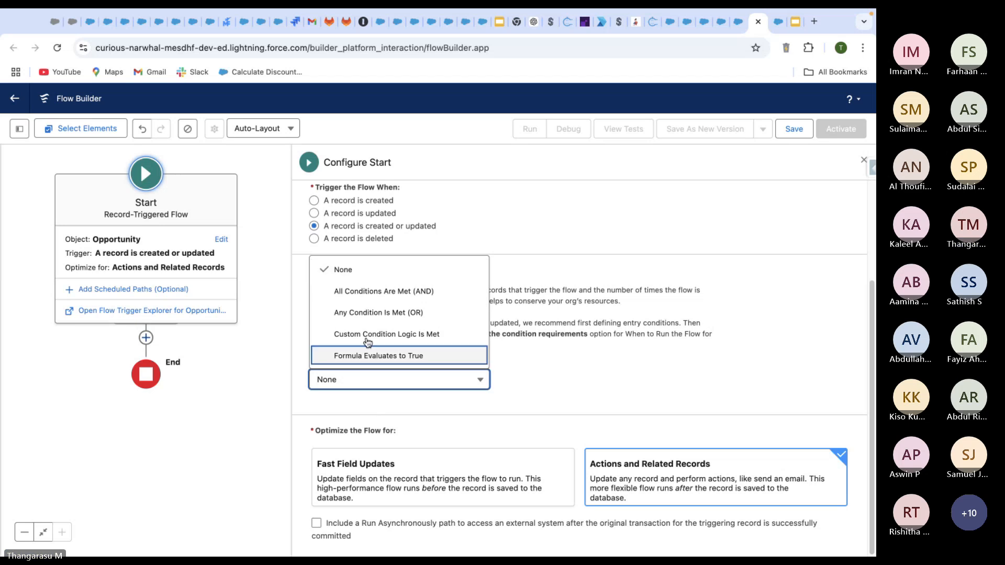
click(350, 291)
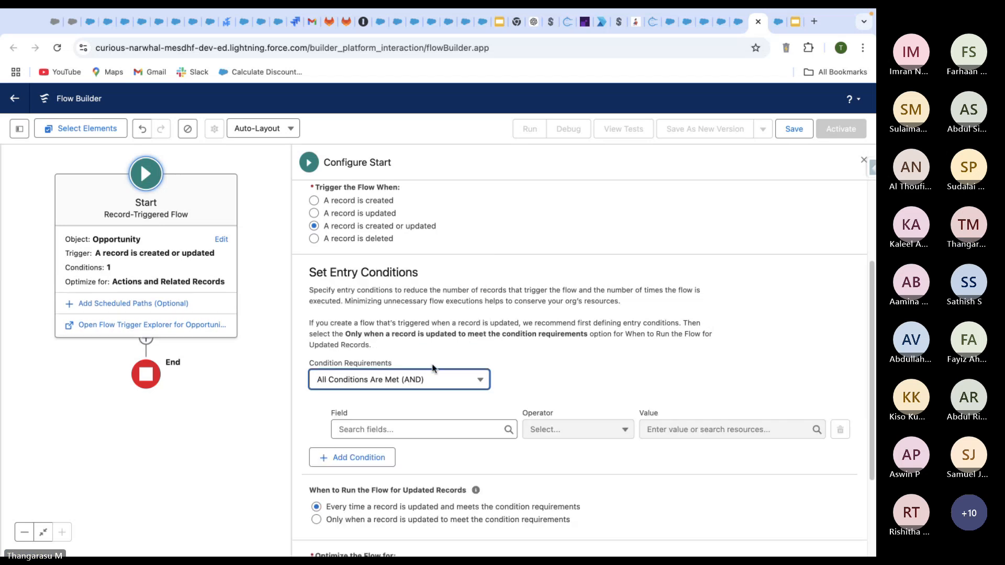
Define an entry condition requiring Amount to be Greater Than 0 and check the other available operators
scroll(433, 368, down, 3)
click(410, 305)
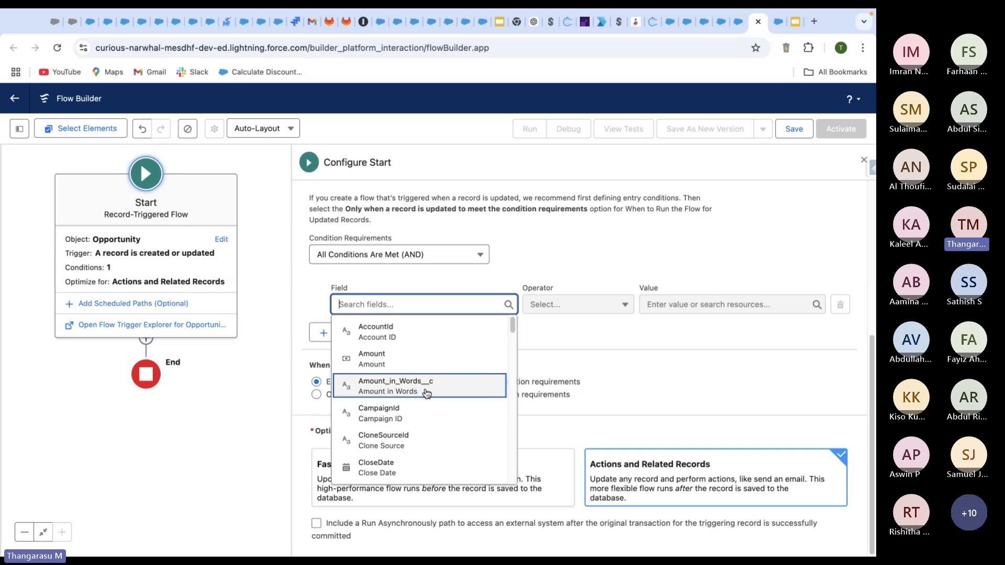
click(414, 359)
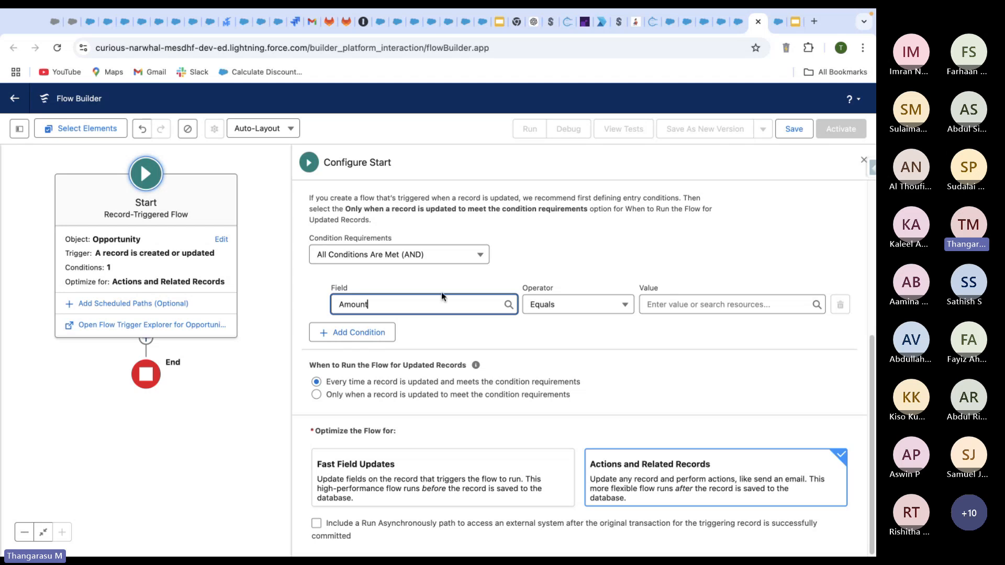
click(581, 310)
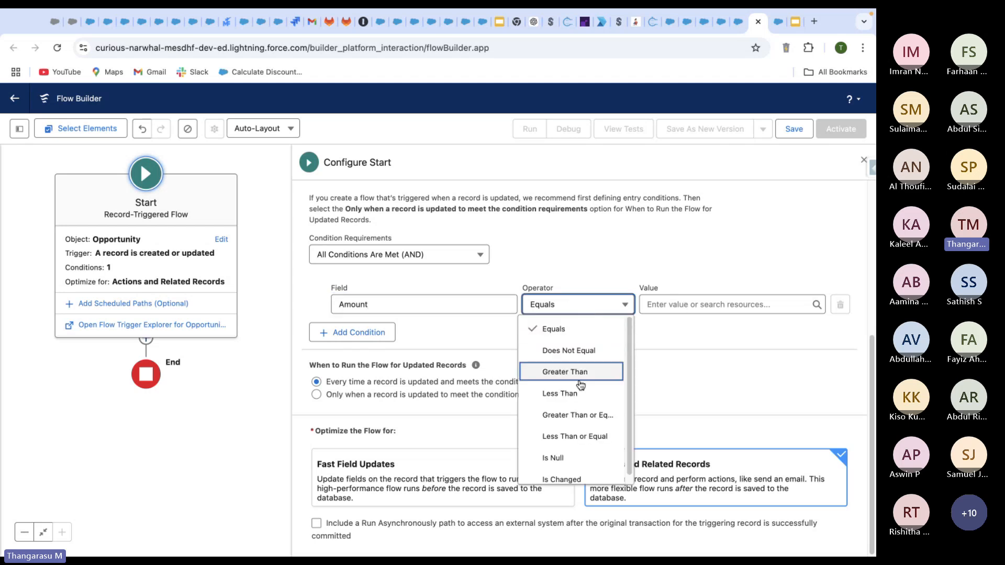
click(573, 374)
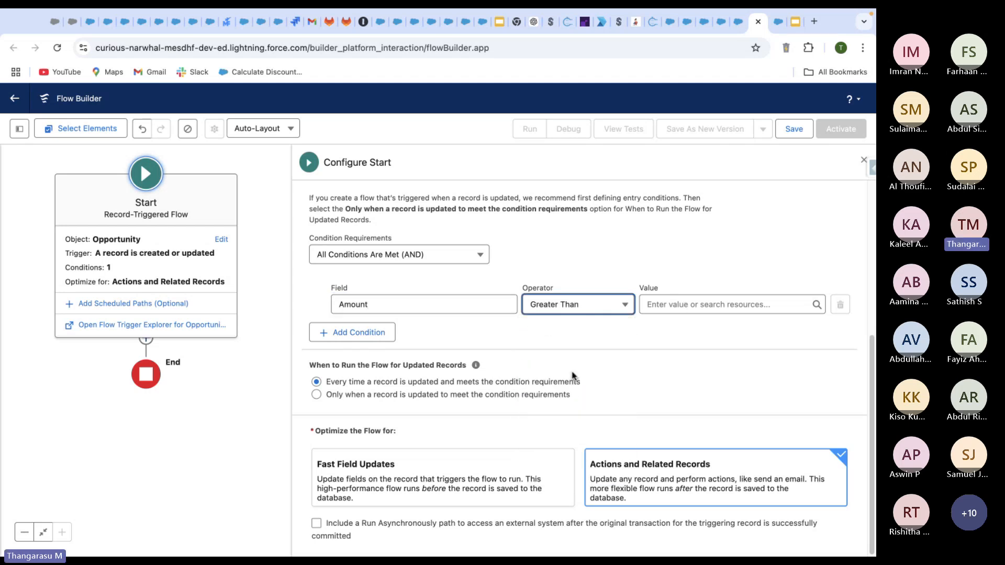
click(654, 303)
text(0)
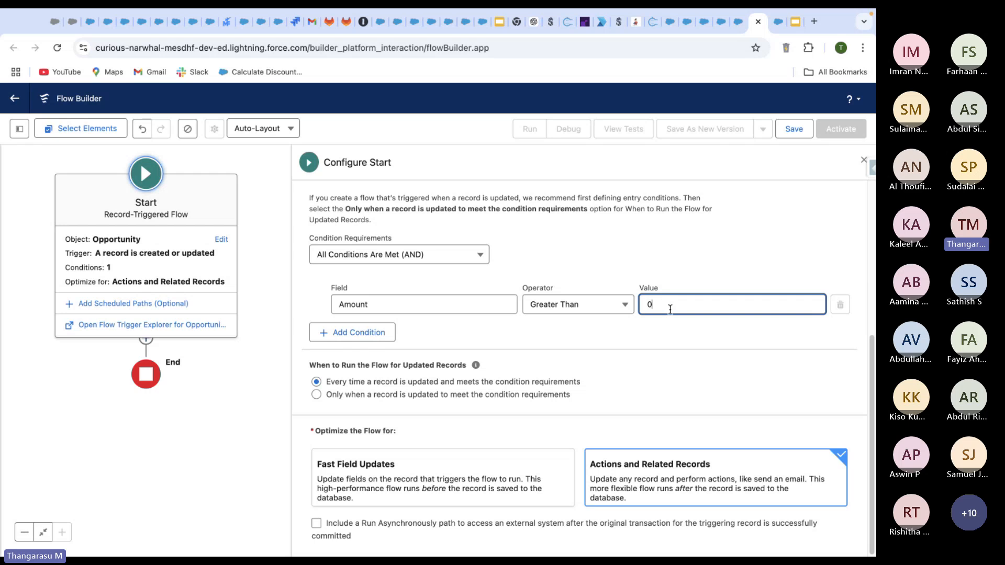
click(576, 304)
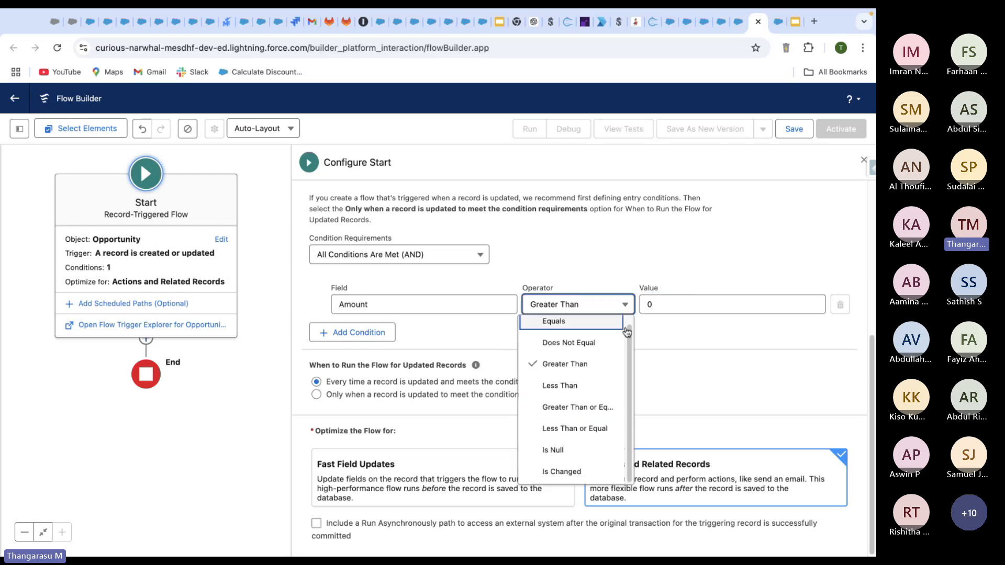
click(703, 264)
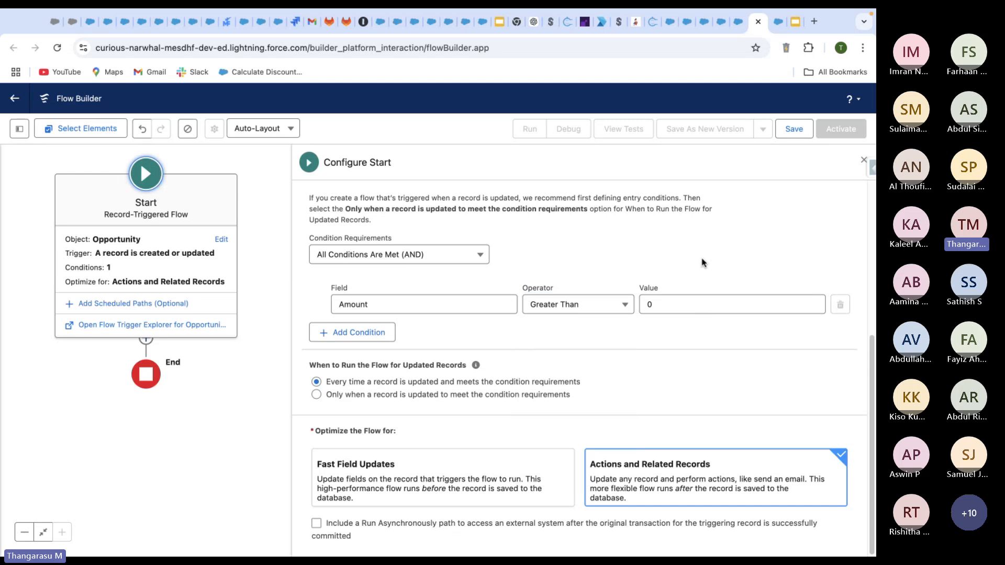
Reset the entry condition requirements to None and close the Start element's configuration
click(445, 257)
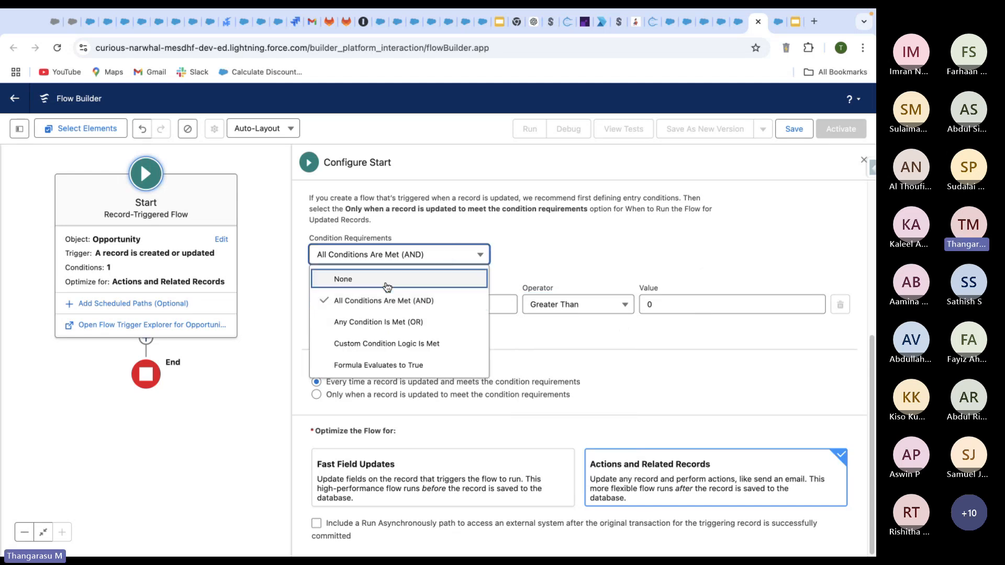
click(387, 283)
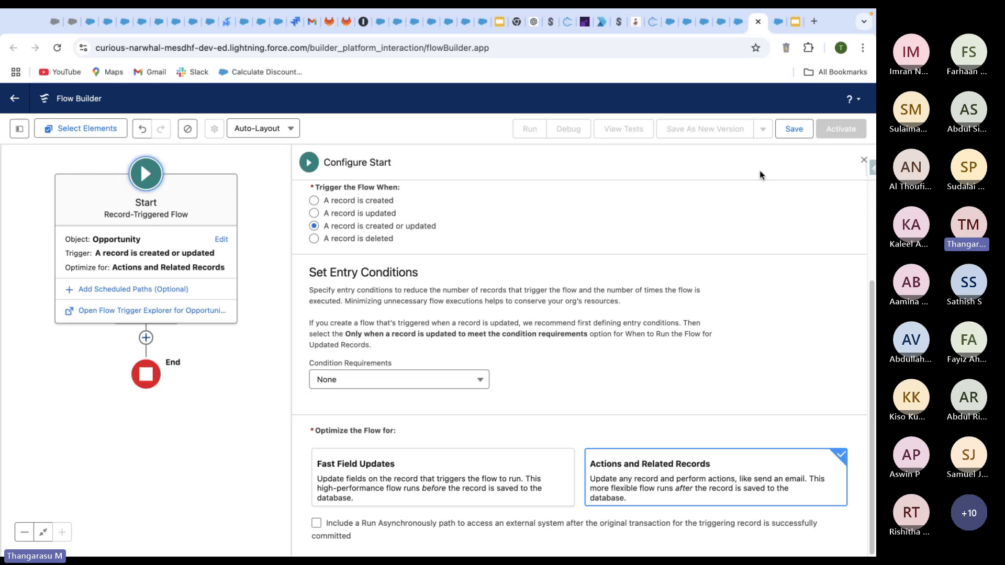
click(866, 162)
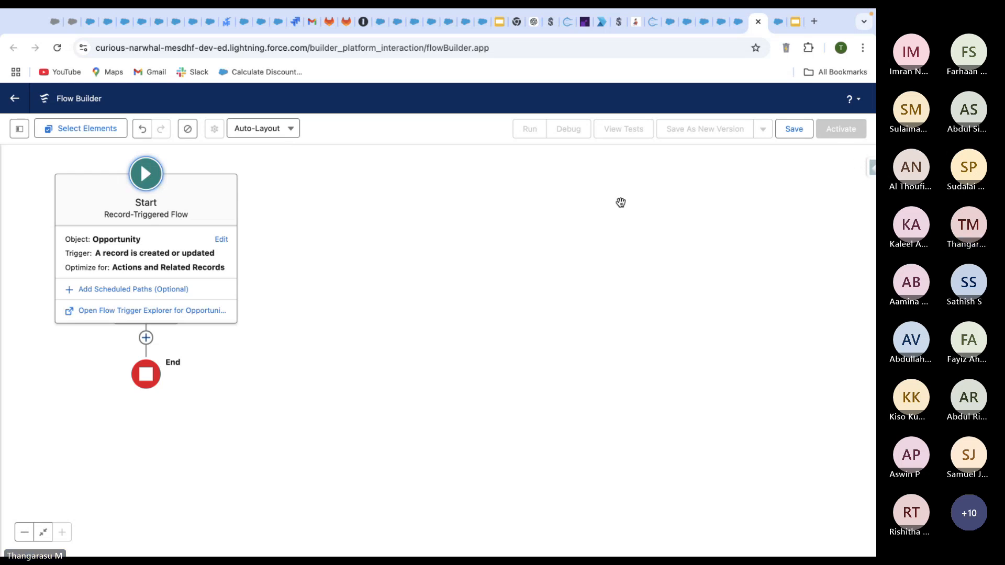
drag(460, 276, 580, 246)
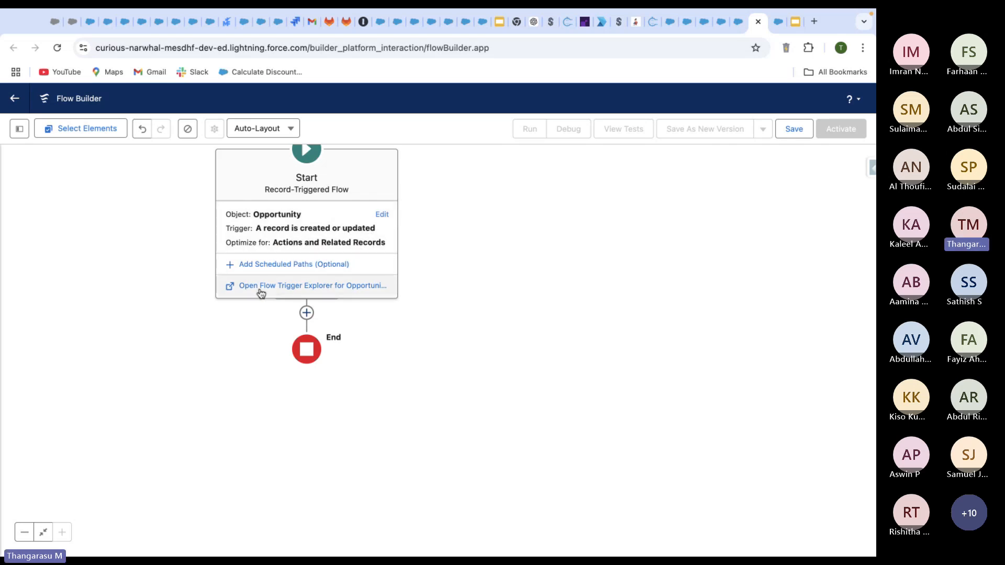
click(278, 229)
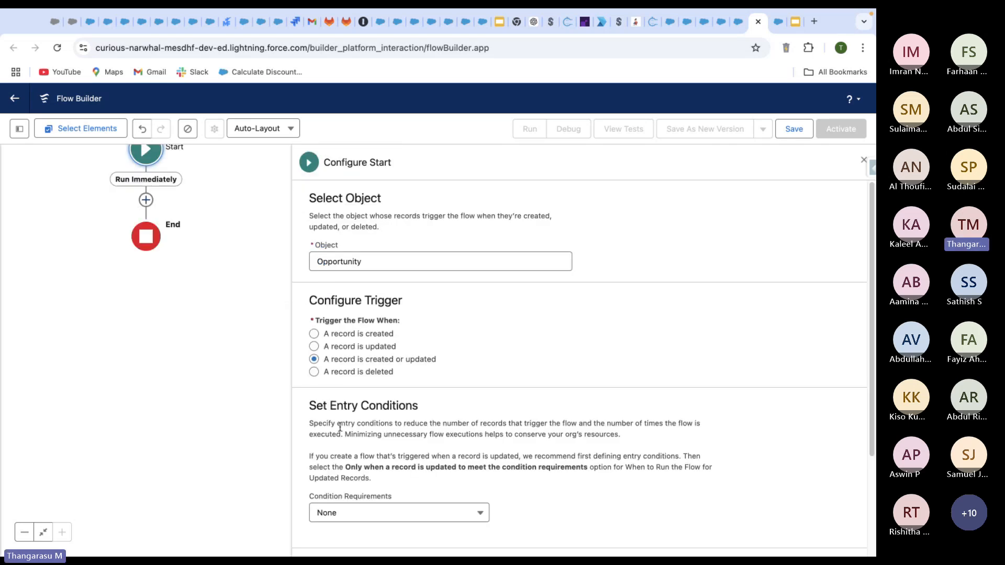
click(864, 160)
drag(611, 292, 576, 199)
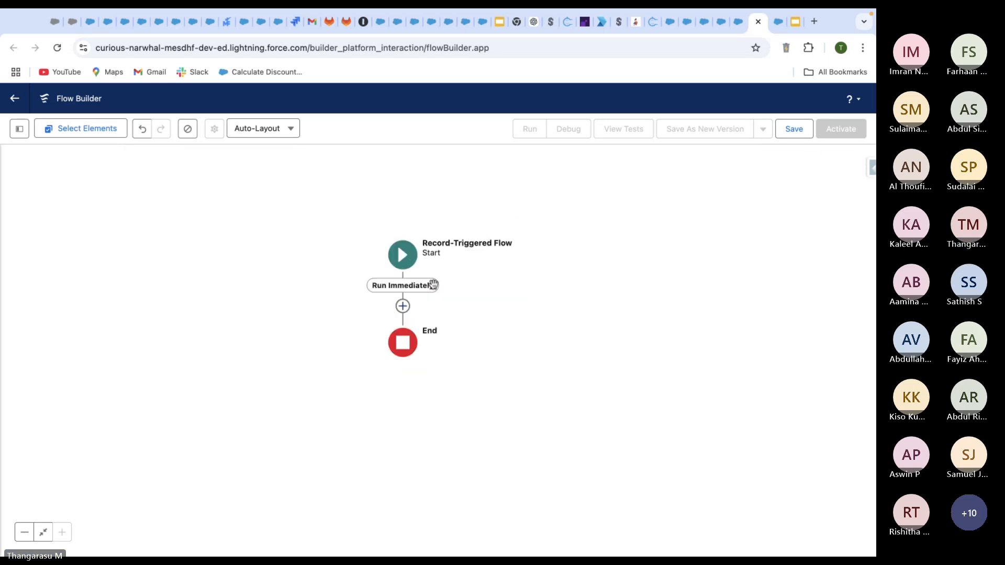
Add a Get Records element to the Run Immediately path and label it "get all related Opportunities record"
click(402, 307)
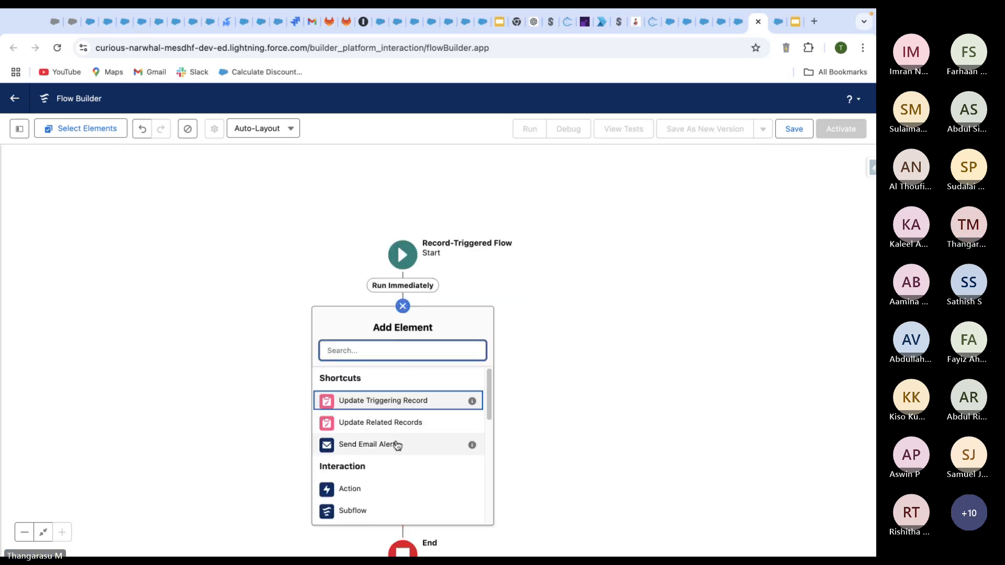
scroll(413, 447, down, 1)
scroll(414, 447, up, 1)
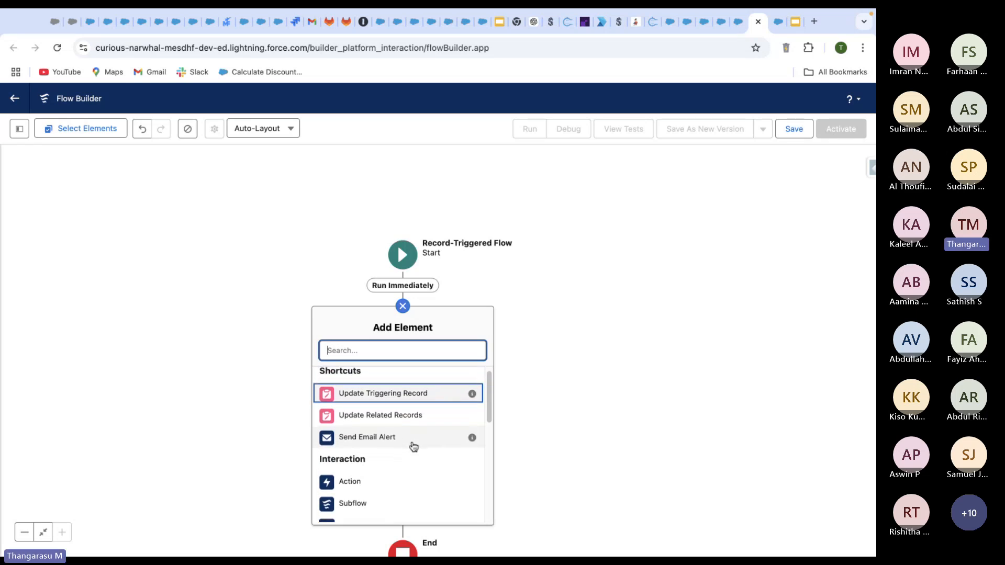
scroll(414, 447, down, 2)
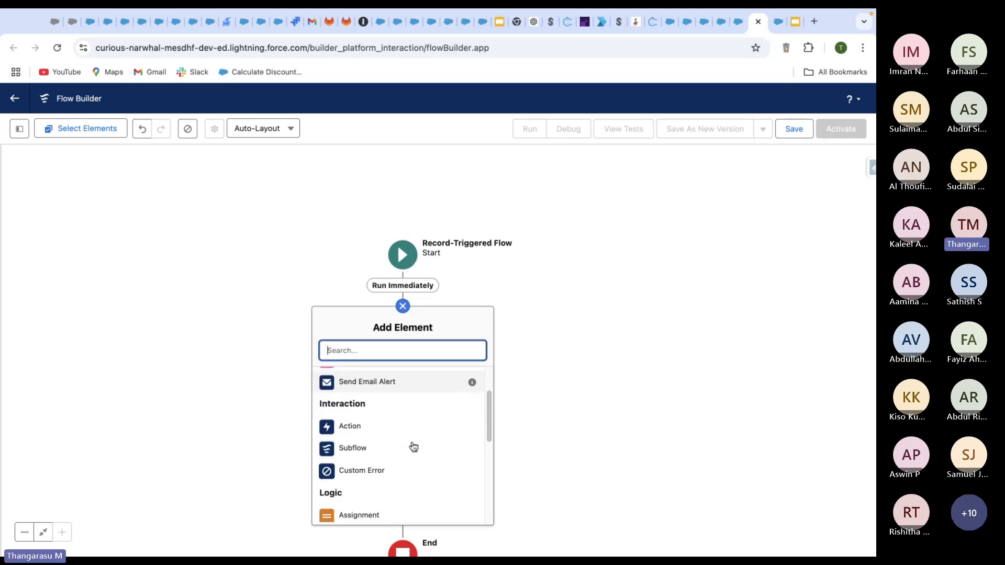
scroll(414, 448, down, 5)
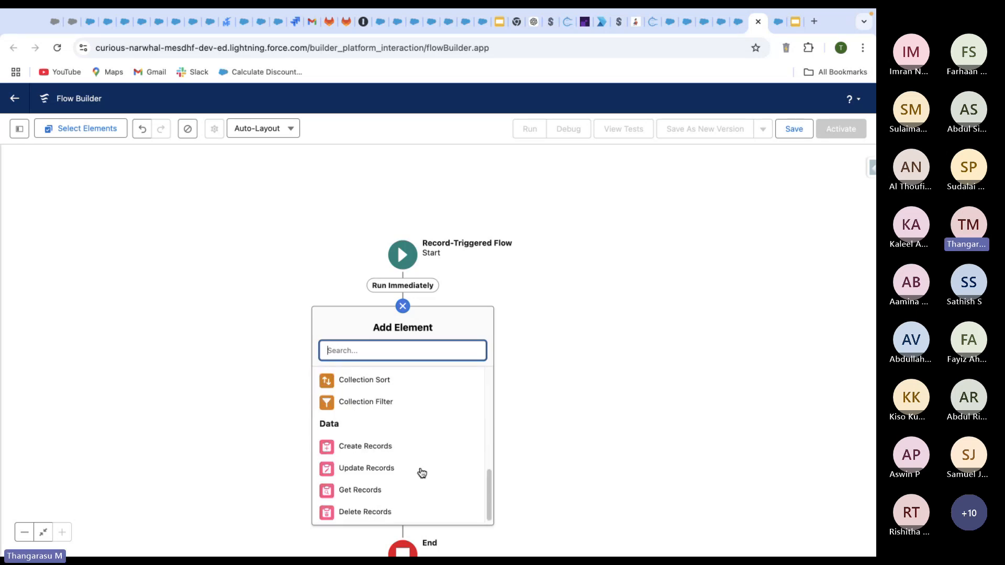
click(383, 489)
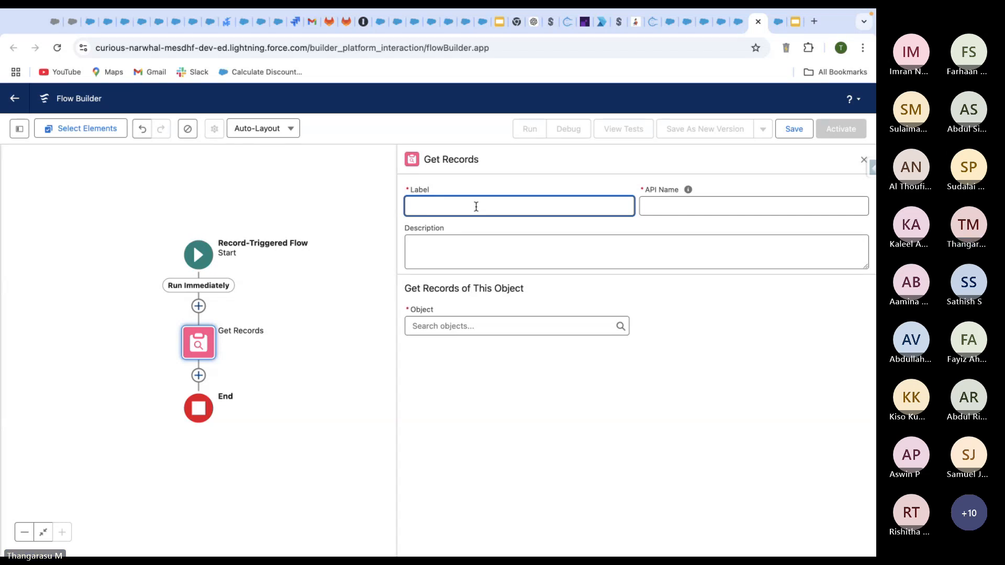
text(get all)
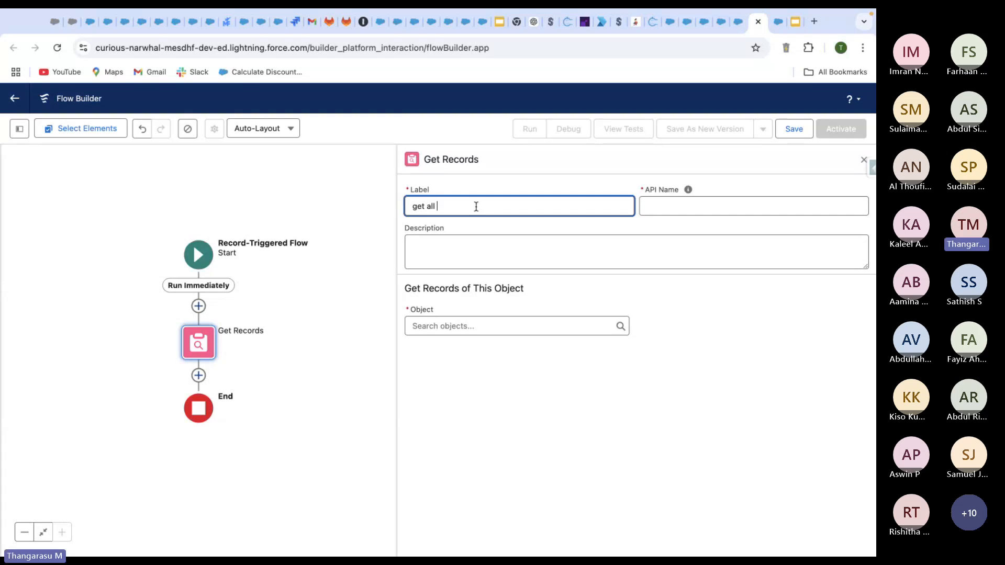
text(r)
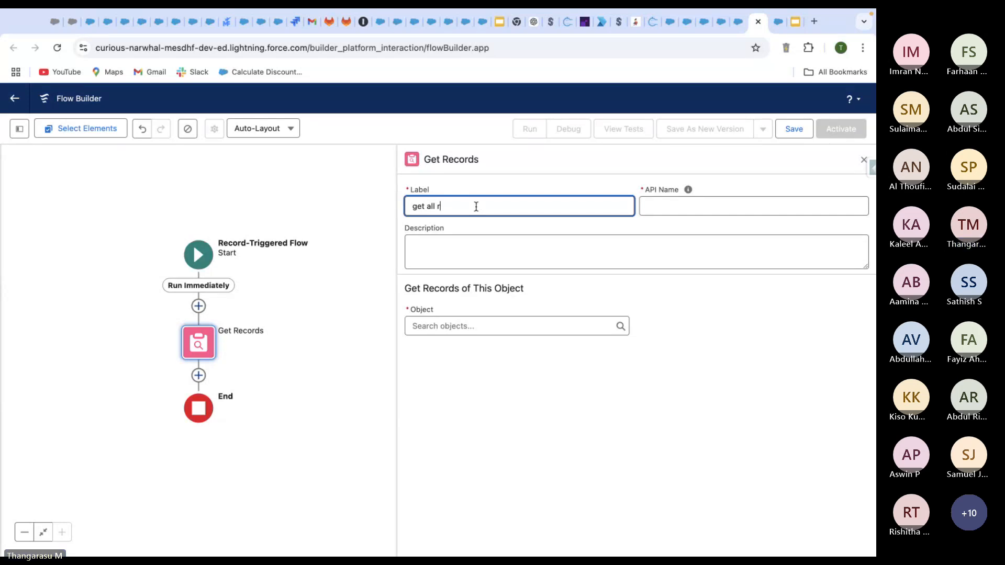
text(elated Opportunities record)
click(573, 280)
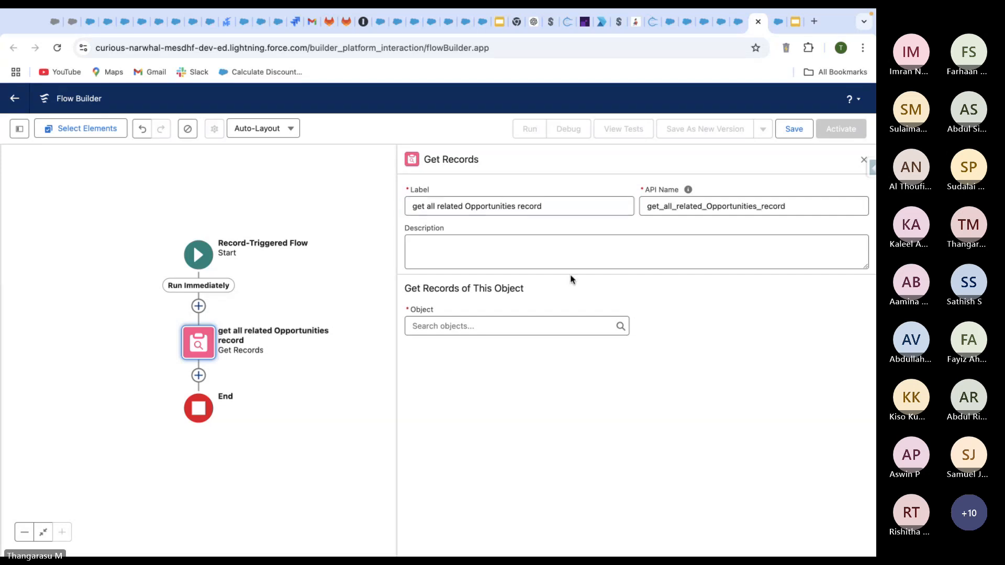
Set the Get Records object to Opportunity and show its record filter section
click(487, 322)
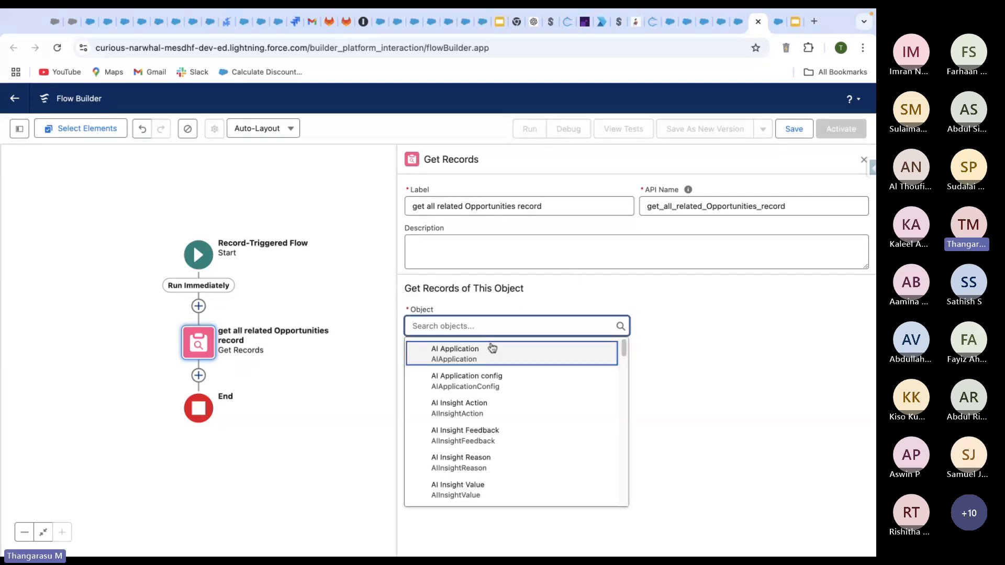
text(opp)
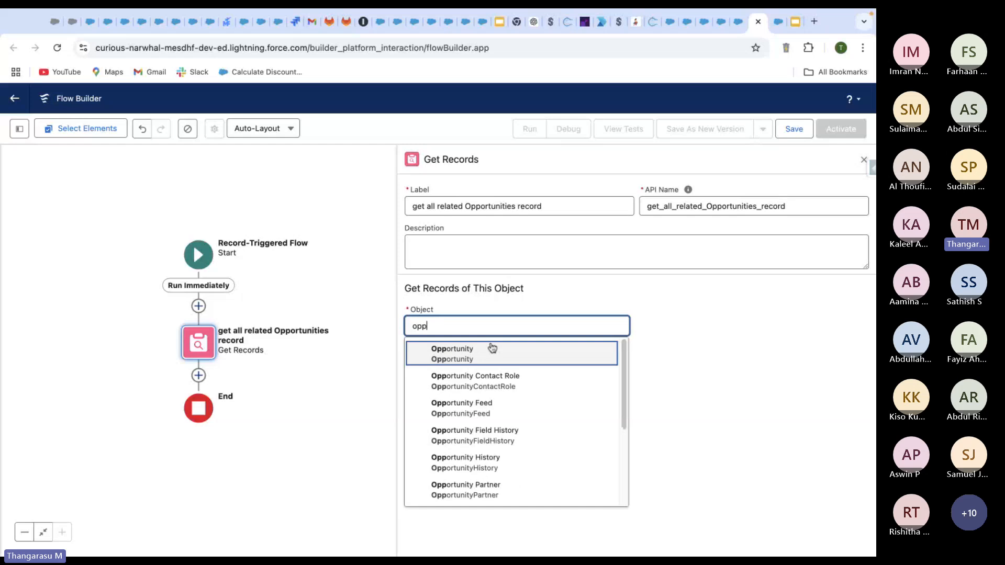
click(523, 362)
scroll(679, 354, down, 2)
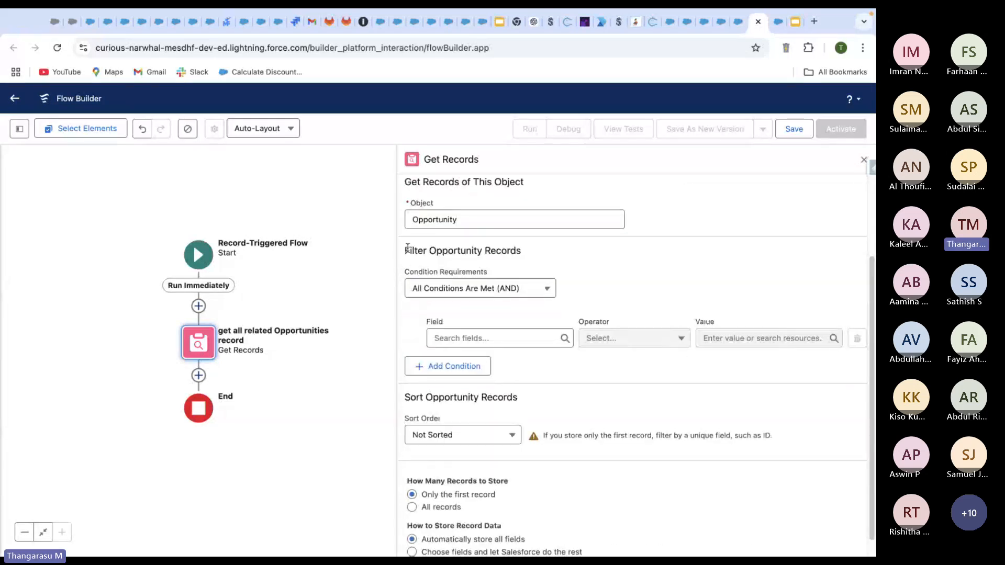
drag(407, 249, 512, 250)
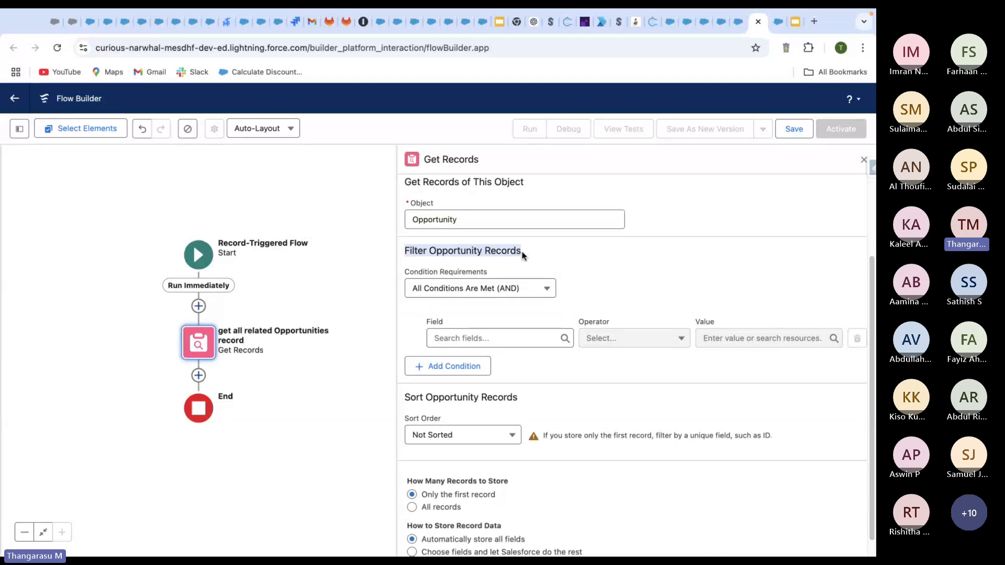
click(573, 257)
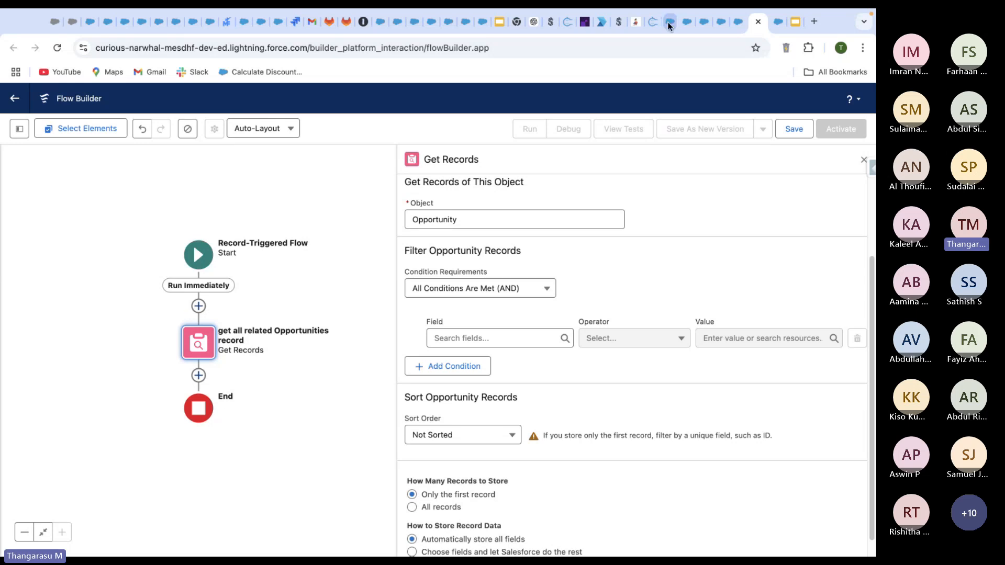
Switch to the account record in the Service Console and open its Deal01 opportunity from the related Opportunities list
click(740, 30)
click(718, 26)
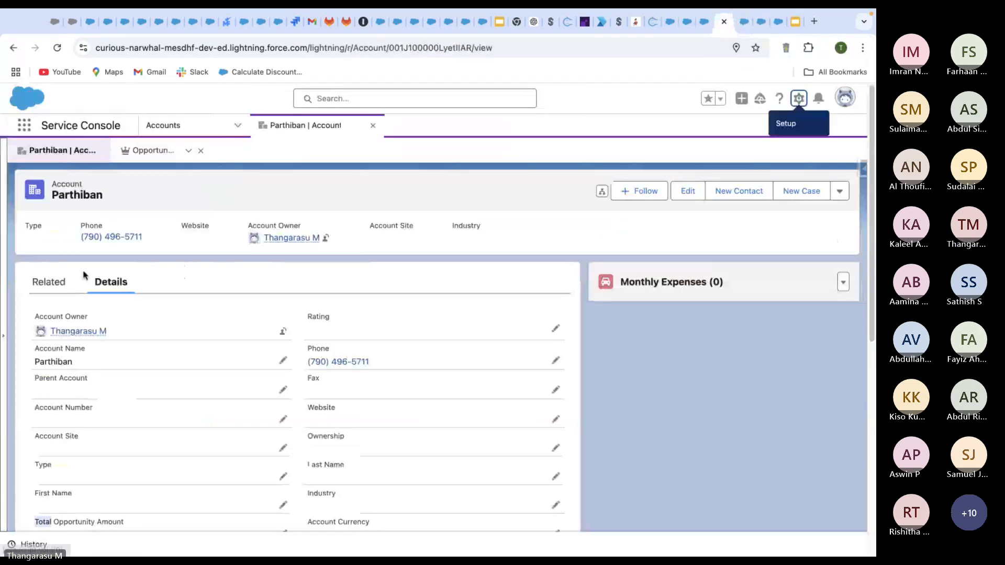
click(48, 282)
click(91, 446)
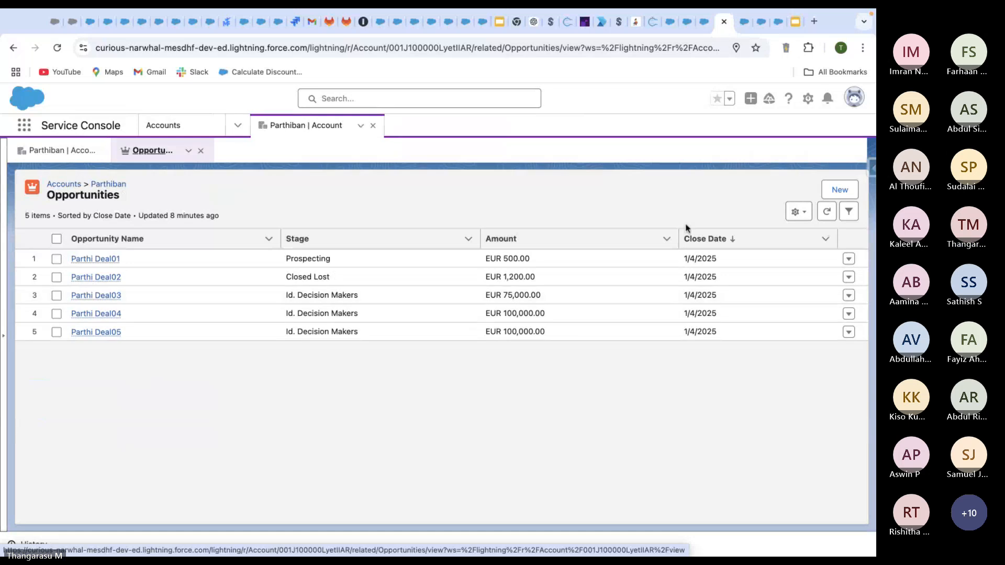
click(90, 262)
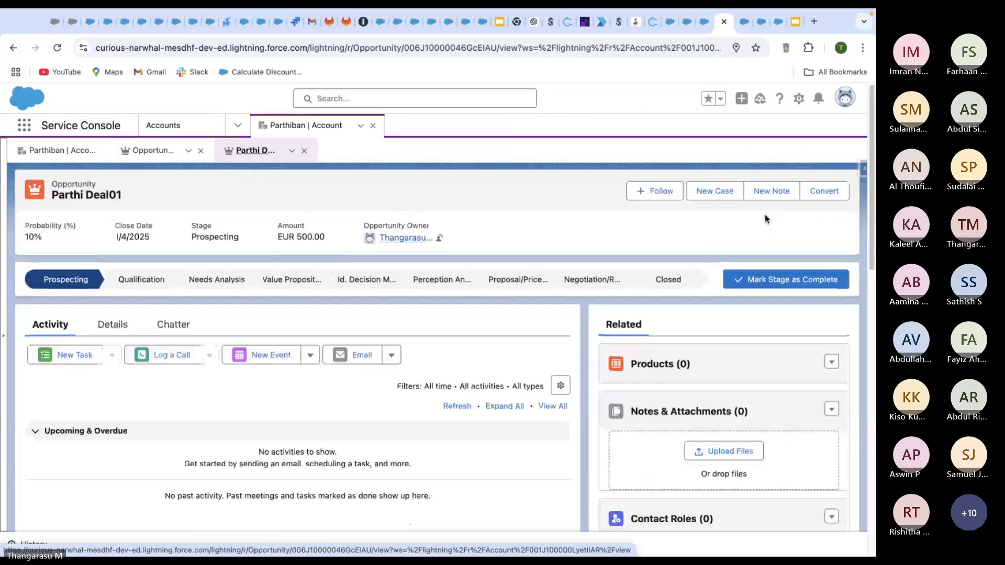
Clone the Deal01 opportunity, change the ending of the copy's name to Deal06, and save it
click(840, 191)
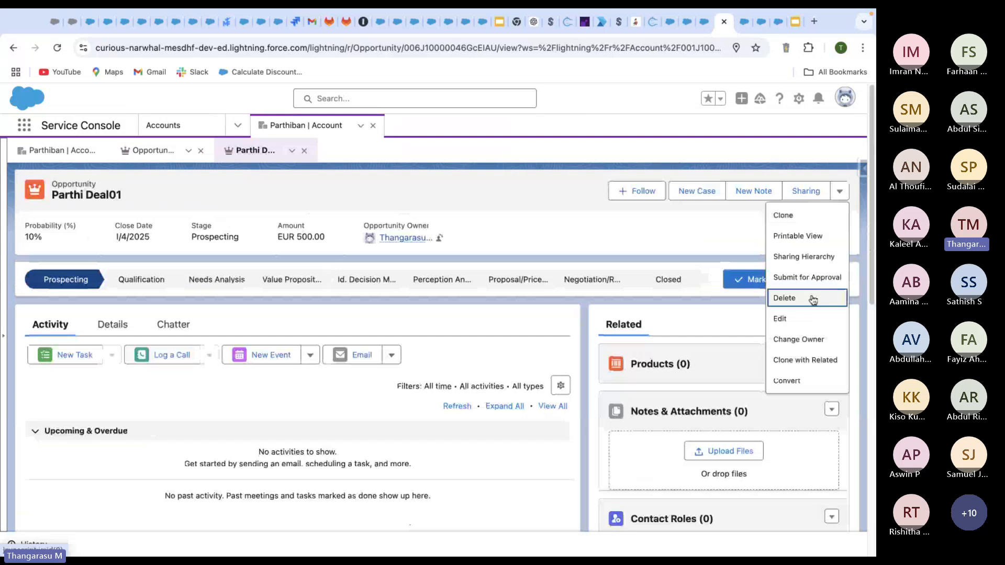
click(785, 213)
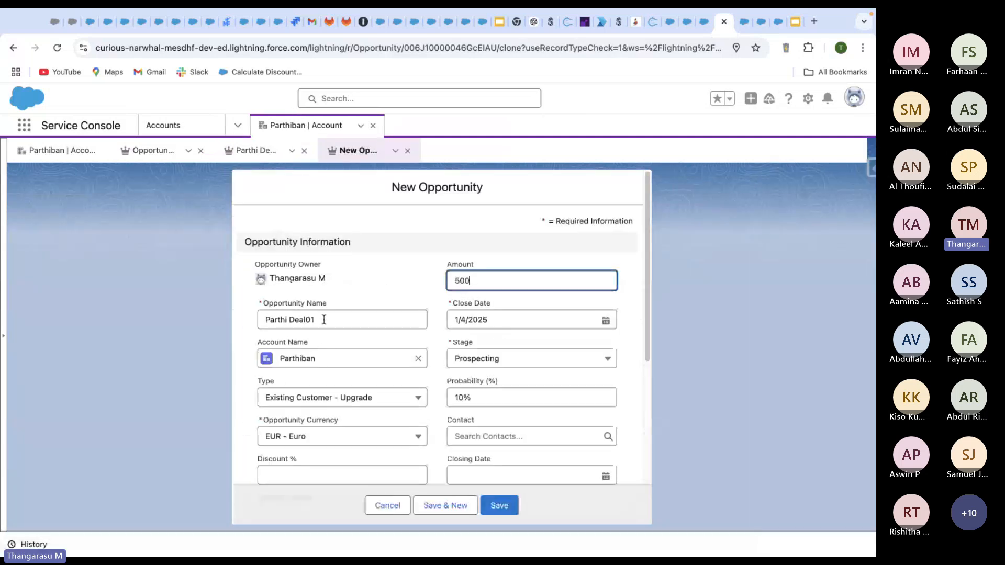
click(324, 320)
key(BackSpace)
text(6)
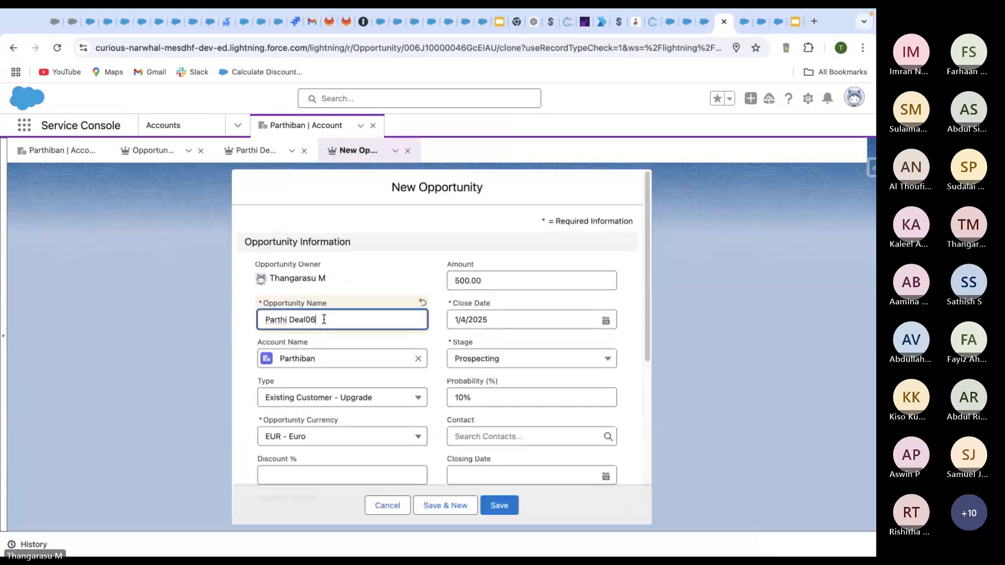
click(386, 268)
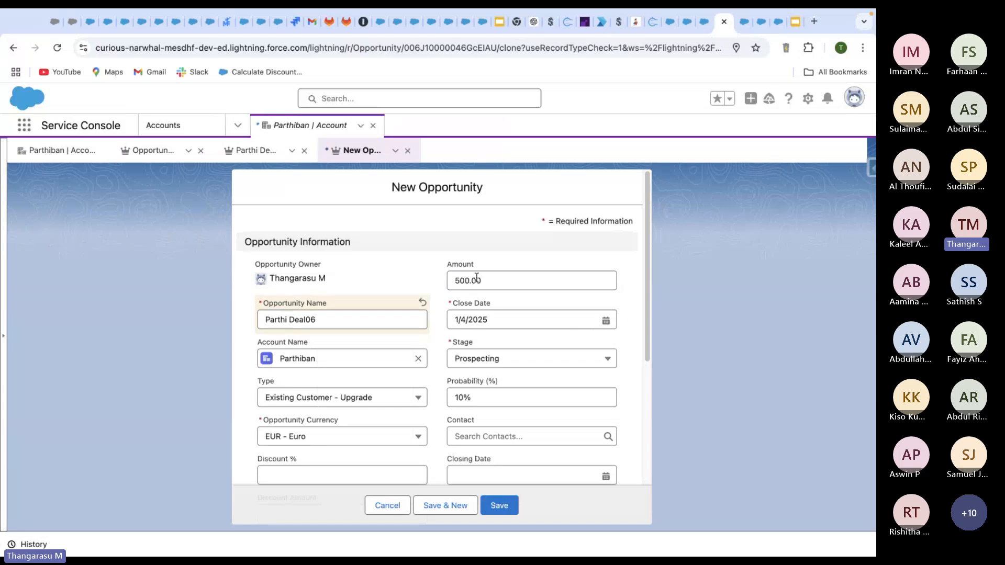
click(501, 507)
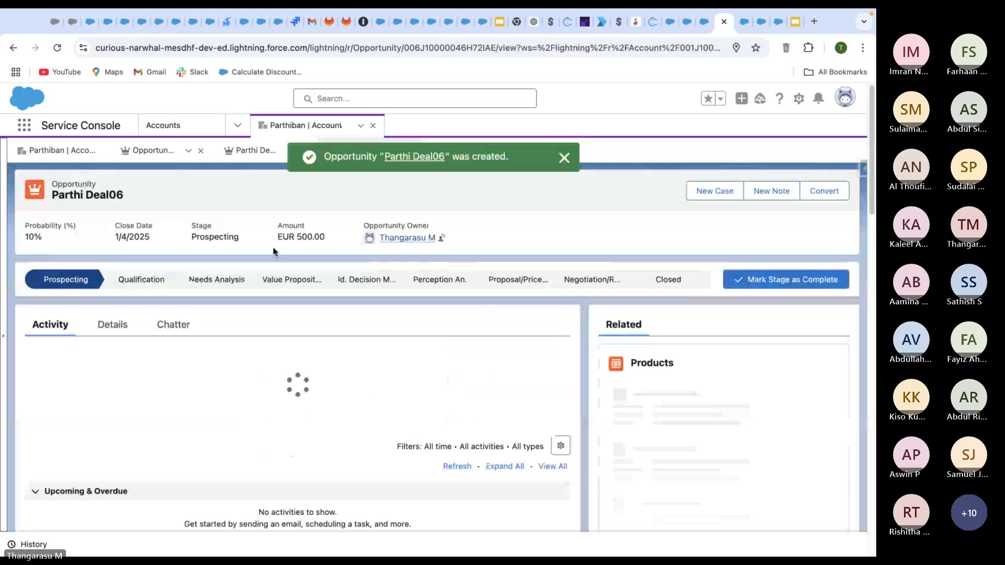
Go from the new opportunity's details to its parent account and view the full related Opportunities list
click(111, 325)
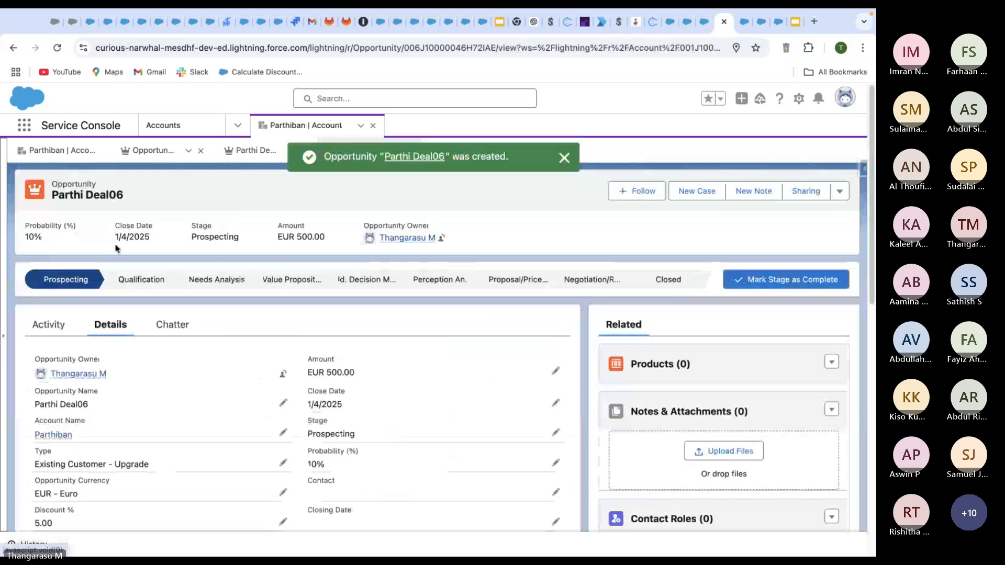
click(53, 434)
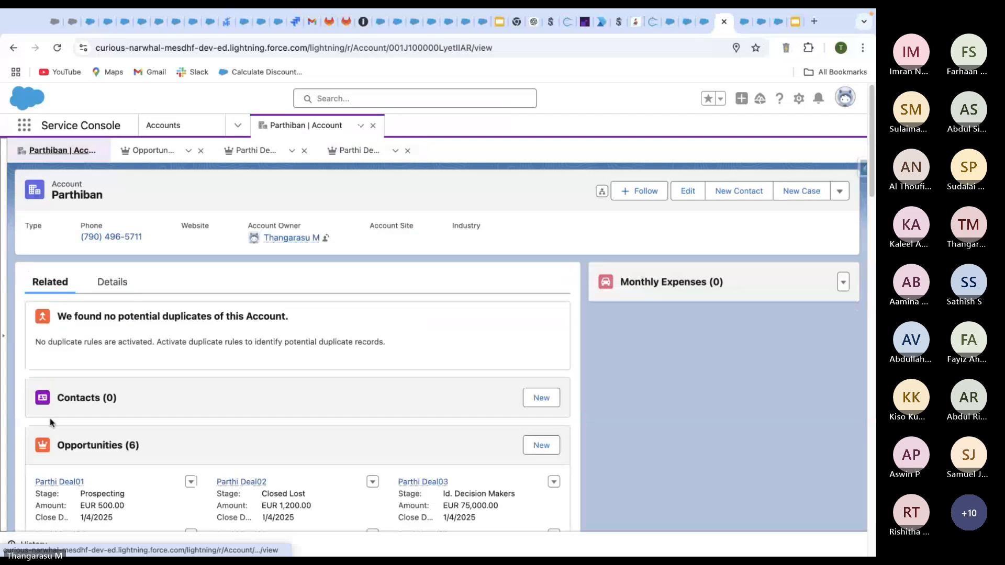
scroll(85, 387, down, 1)
click(86, 387)
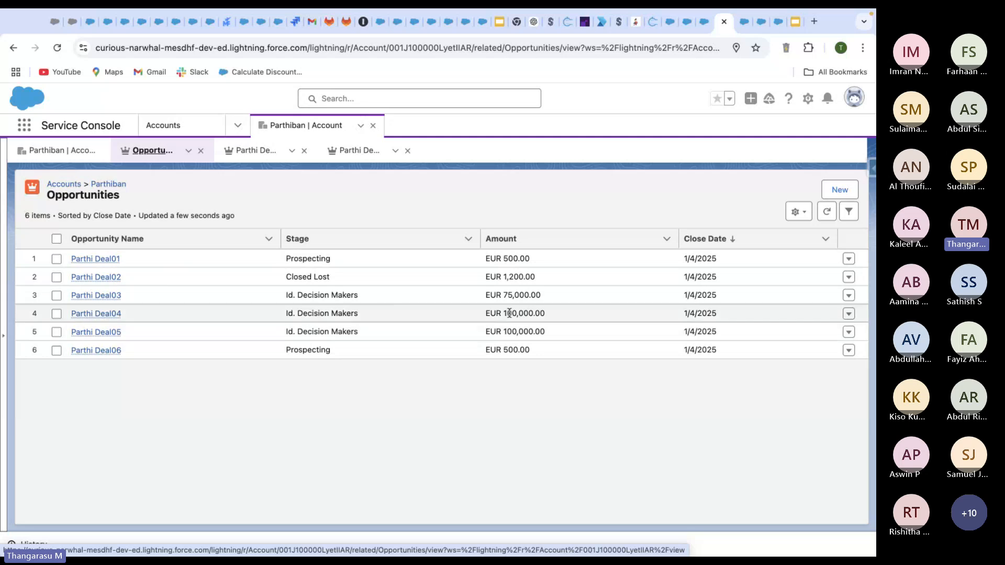
Return to the account record and check the Total Opportunity Amount field in its details
click(107, 184)
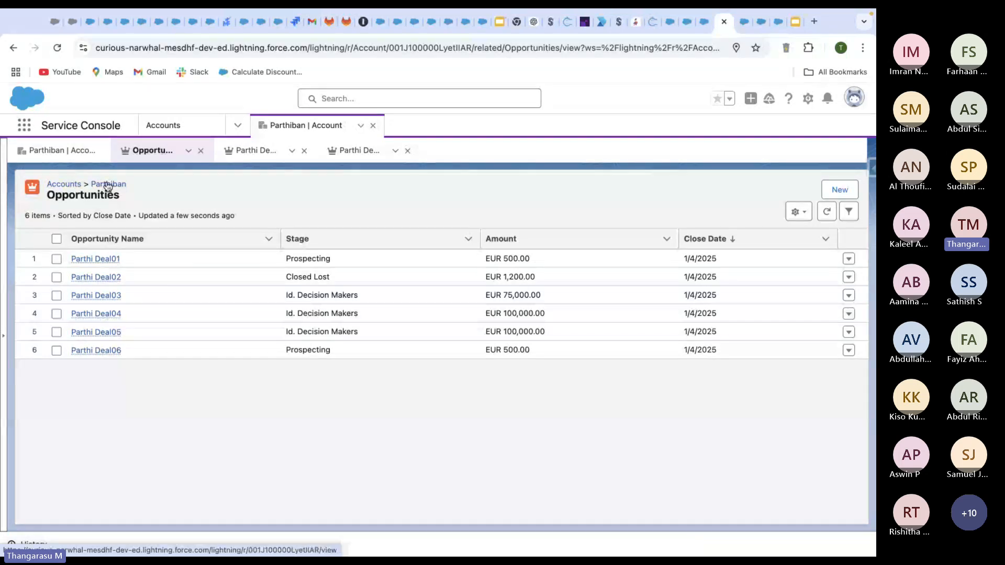
click(113, 226)
scroll(121, 335, down, 3)
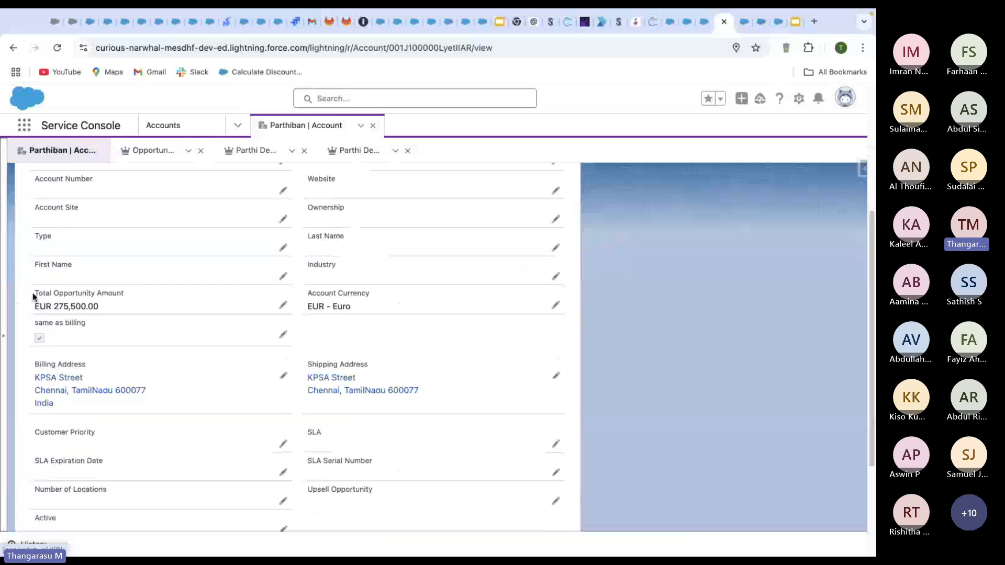
drag(32, 294, 129, 295)
click(142, 302)
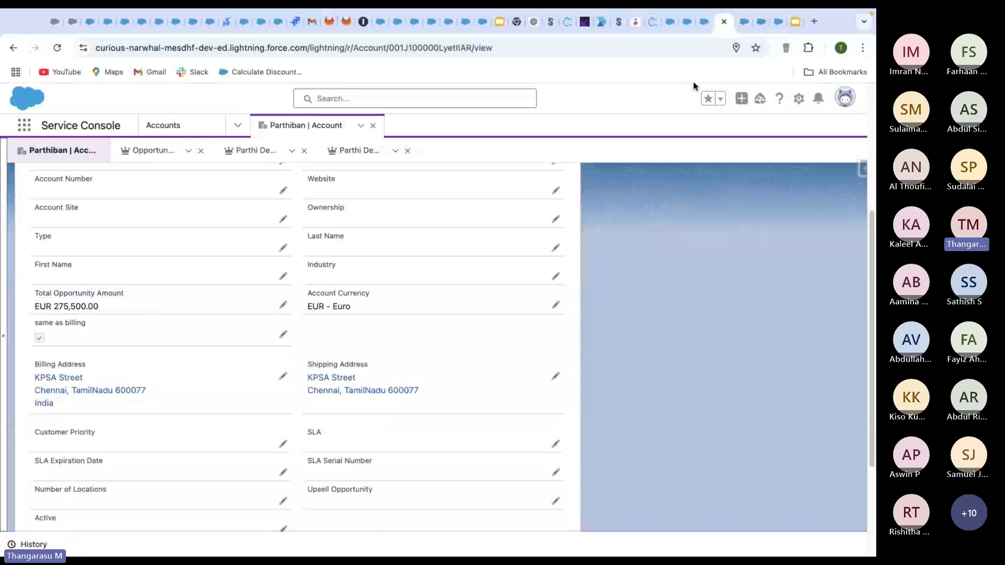
Switch back to Flow Builder and review the Get Records filter settings and the Opportunity fields available for filtering
click(745, 20)
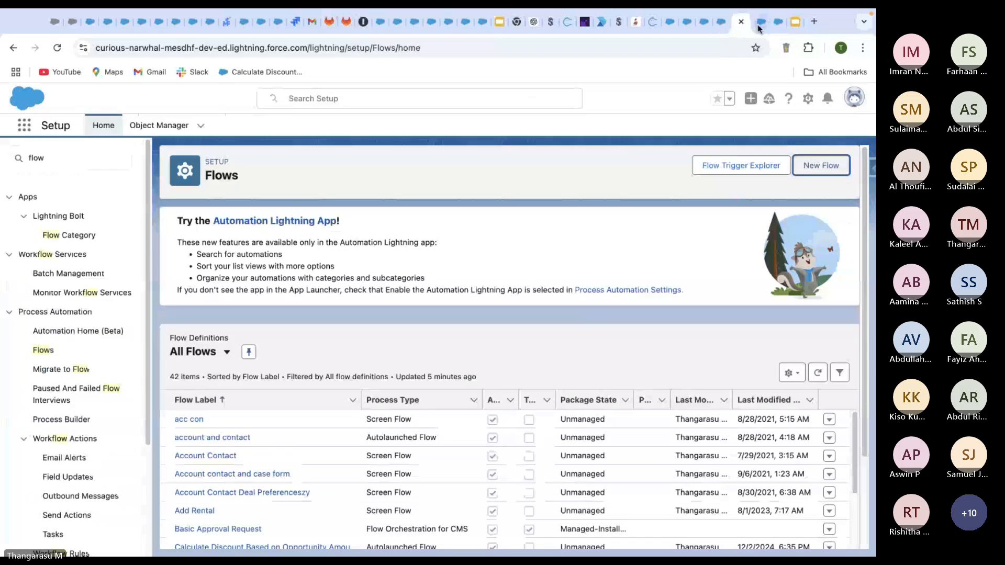
click(761, 24)
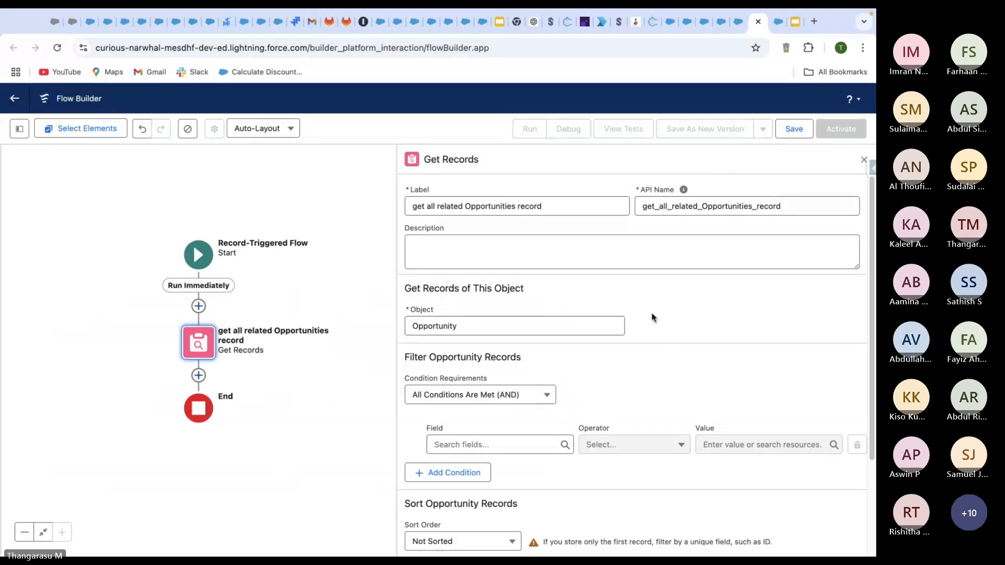
scroll(648, 301, down, 3)
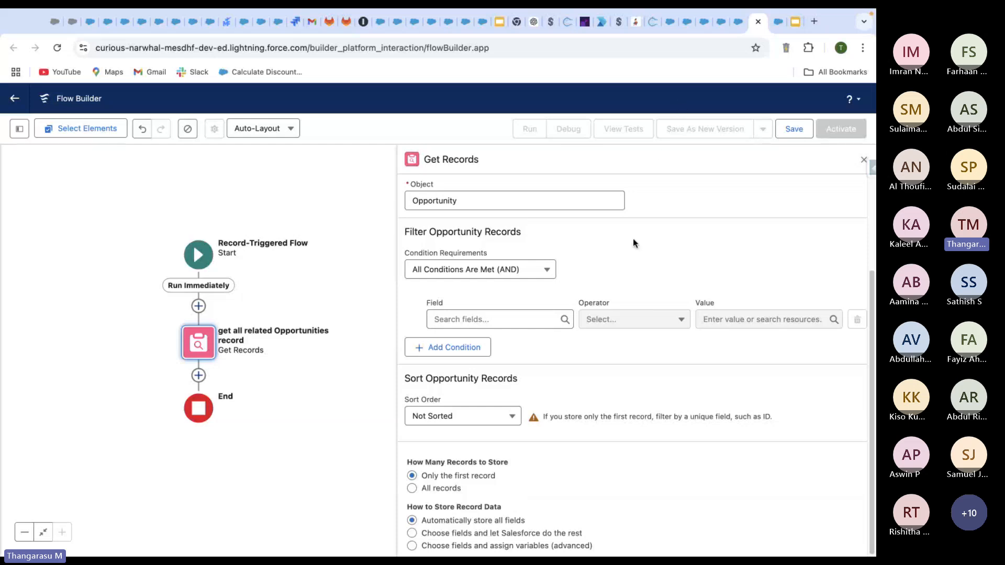
scroll(548, 432, up, 1)
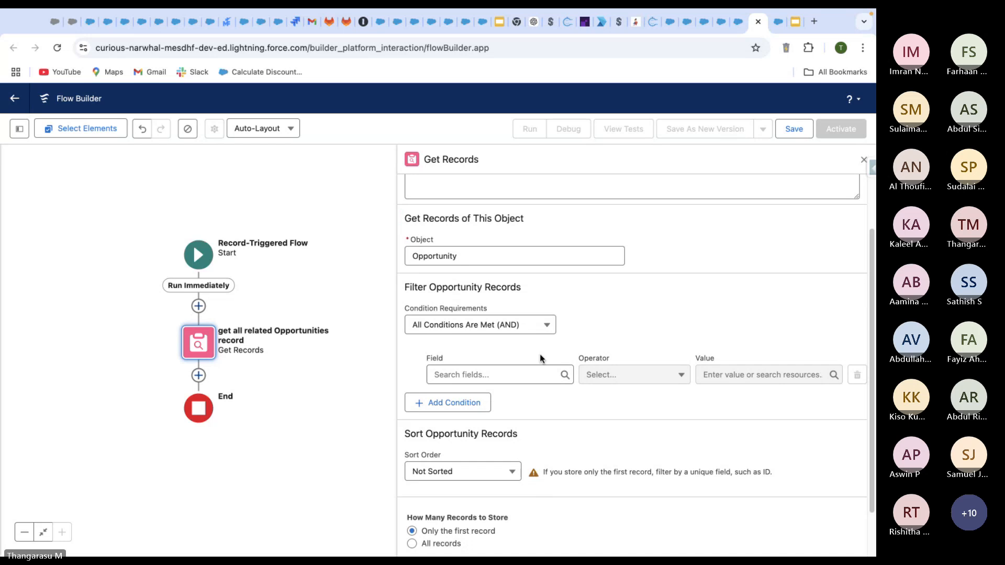
click(508, 372)
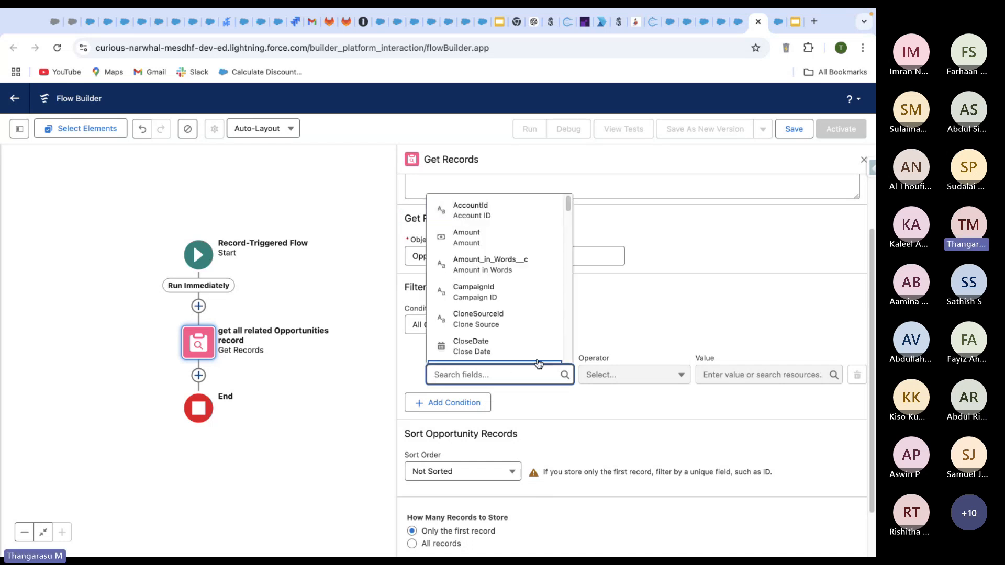
click(661, 265)
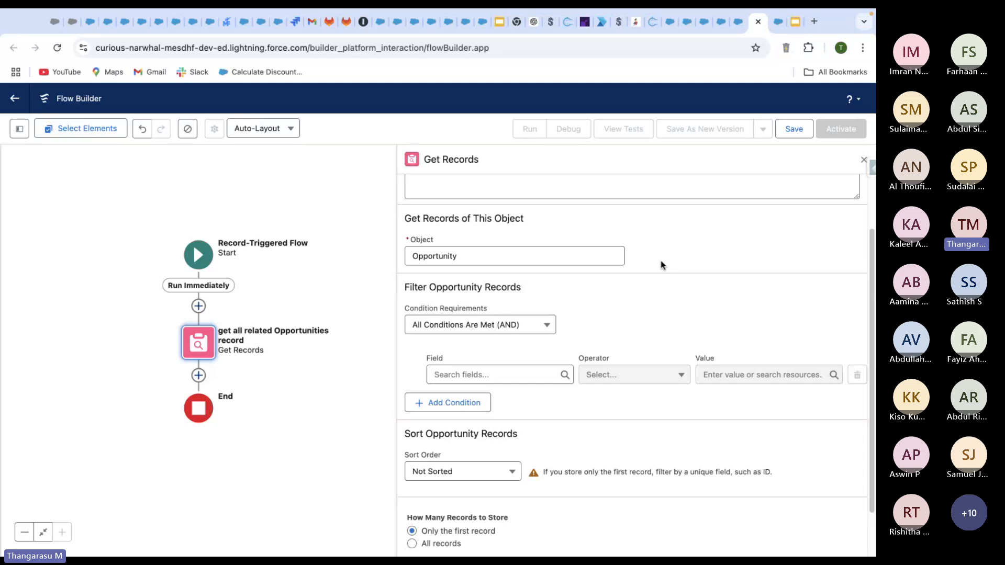
Define the first Get Records filter condition as AccountId Equals $Record > Account ID
click(530, 375)
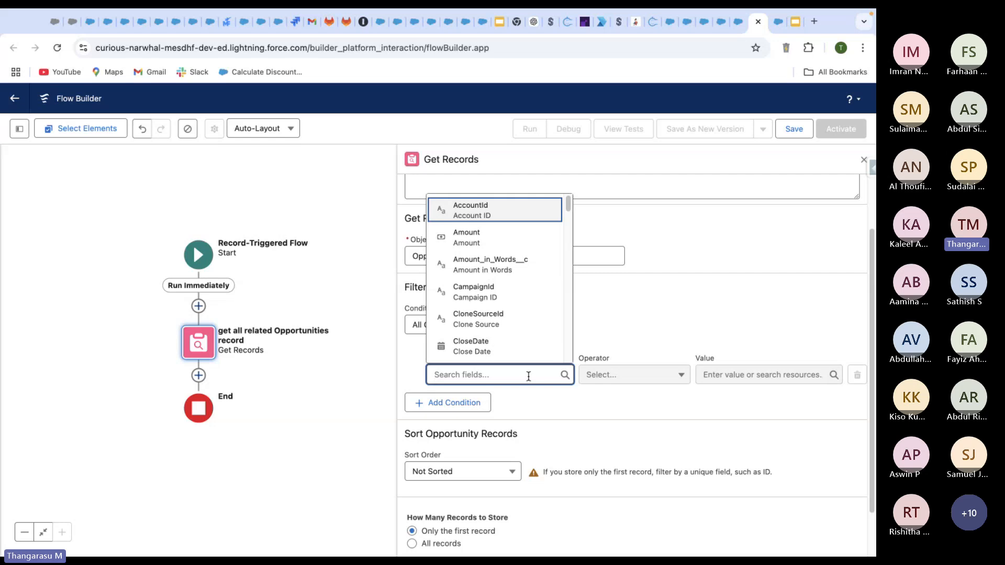
click(485, 210)
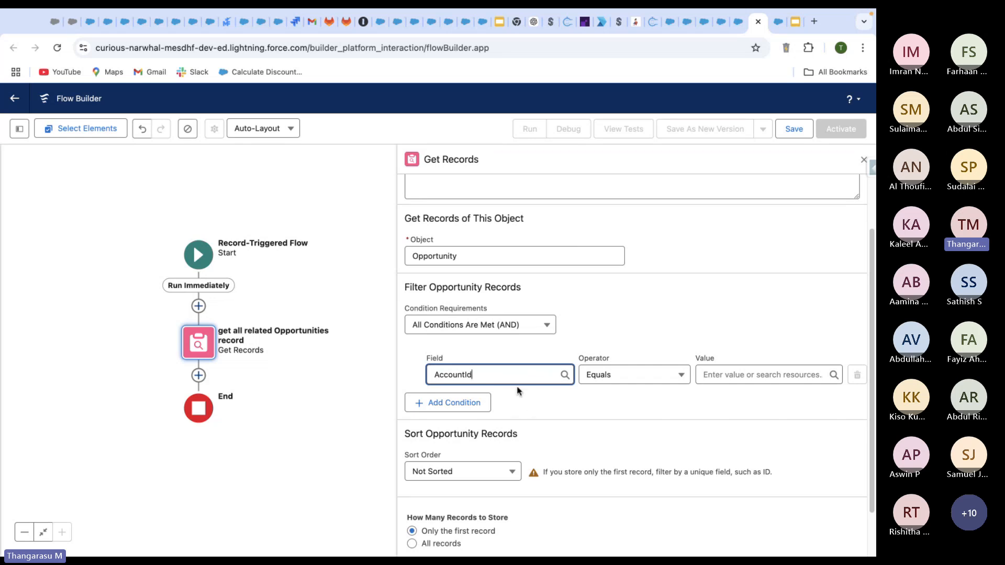
click(624, 411)
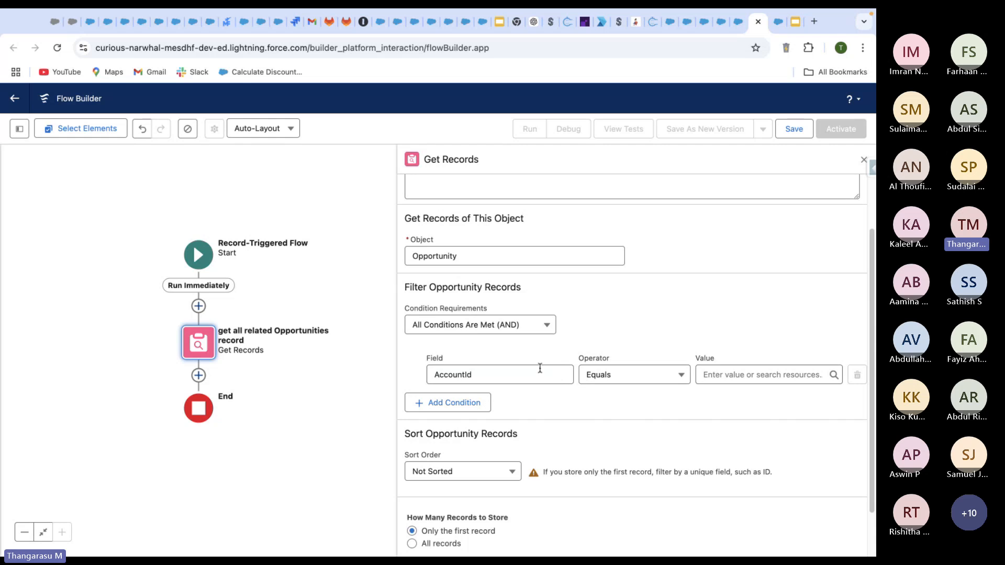
click(734, 375)
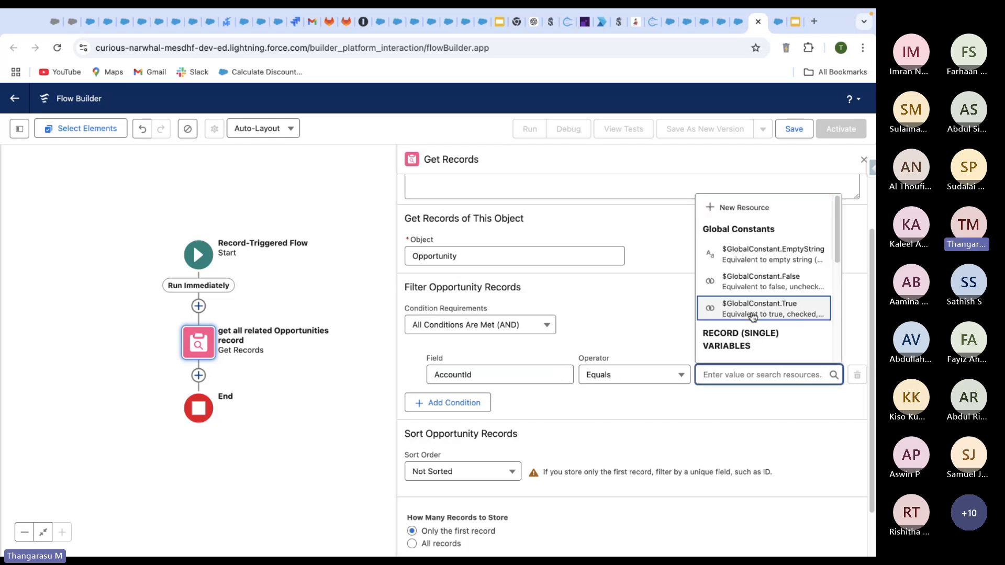
text(reco)
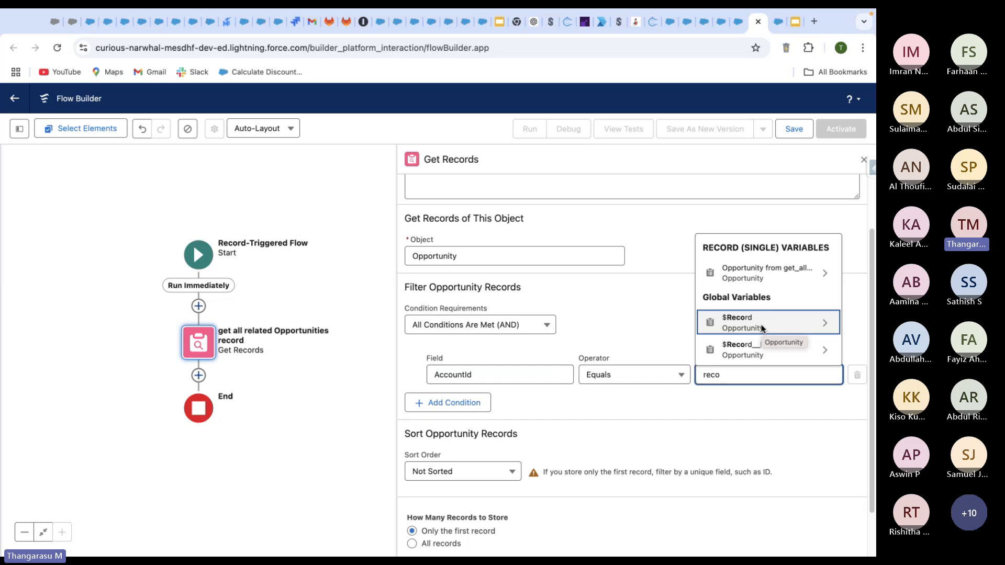
click(751, 334)
text(acc)
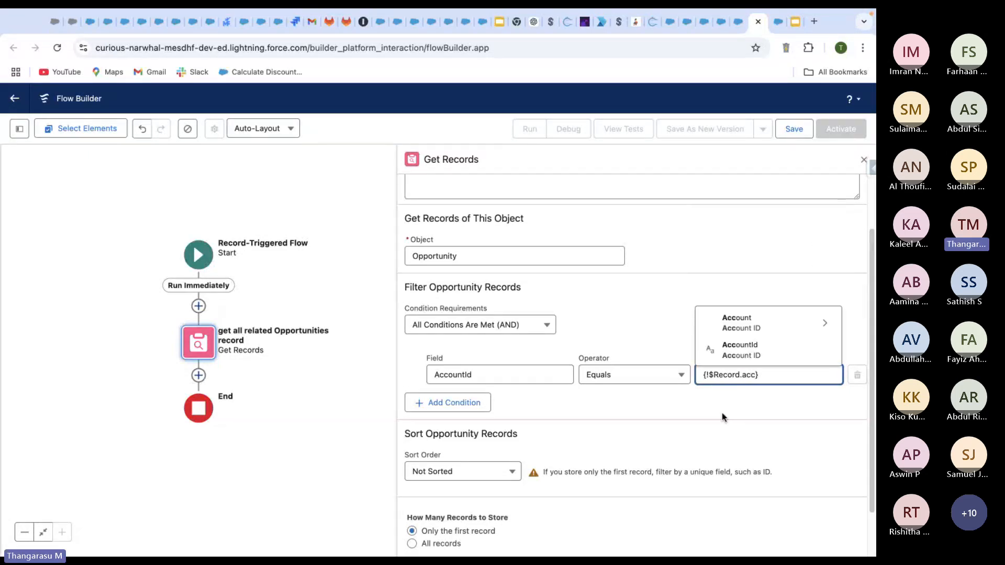
click(742, 345)
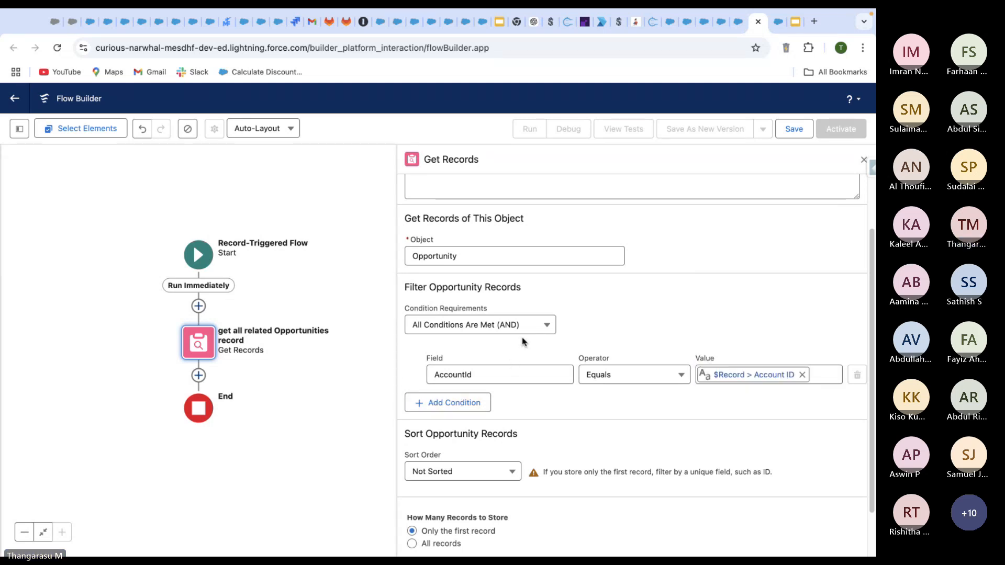
Add a second filter condition requiring StageName Does Not Equal Closed Lost
click(449, 404)
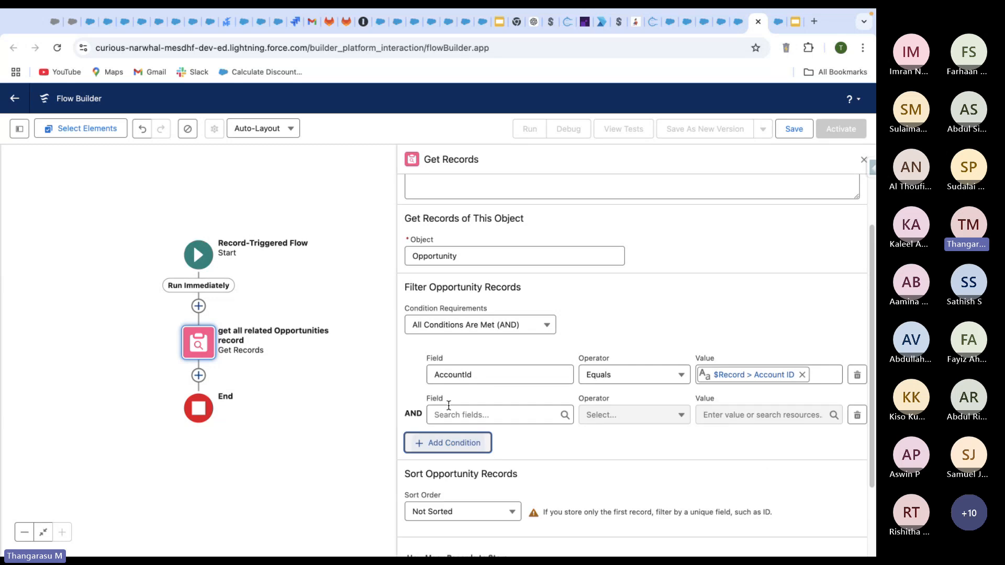
scroll(471, 416, down, 2)
click(514, 328)
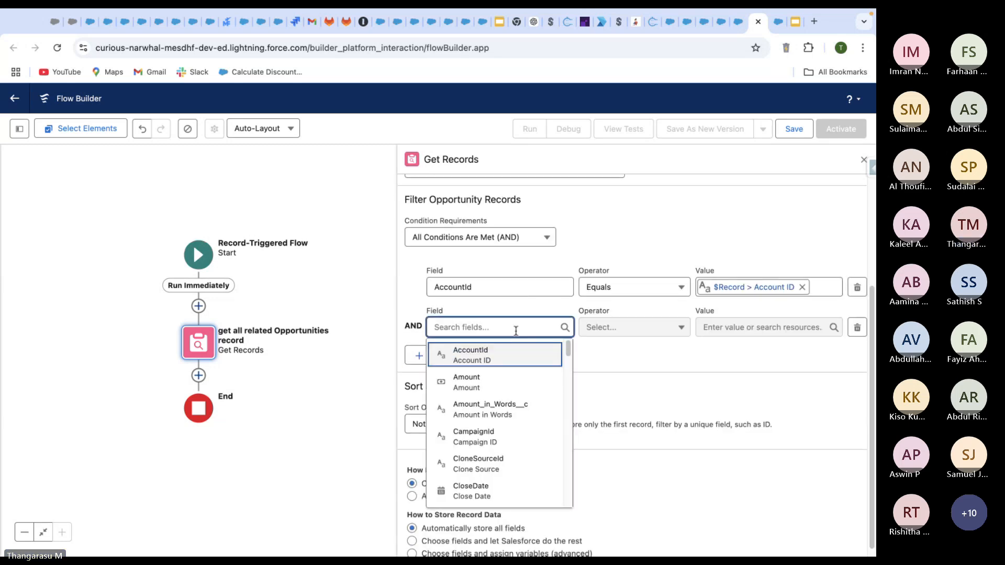
text(stag)
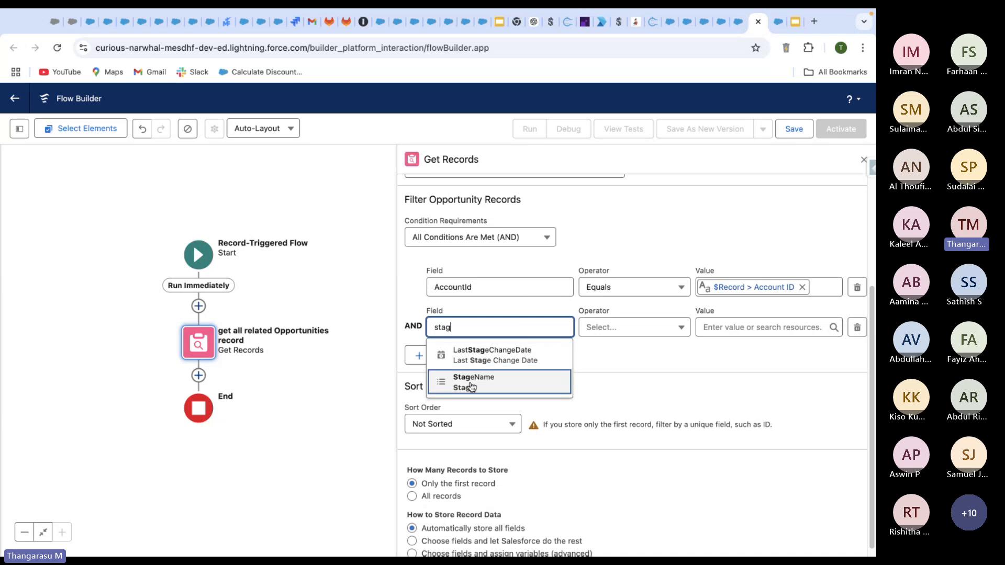
click(472, 387)
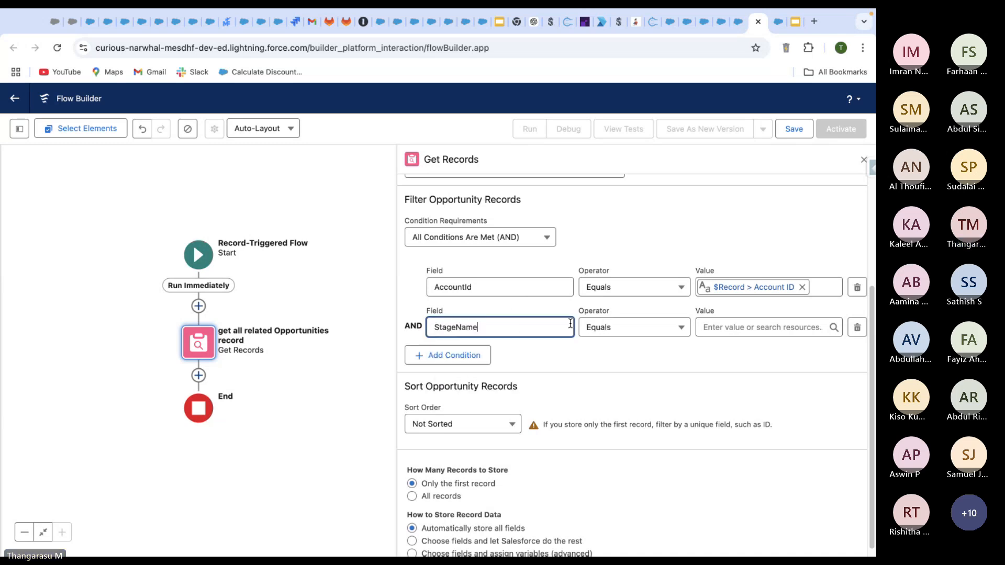
click(632, 330)
click(622, 223)
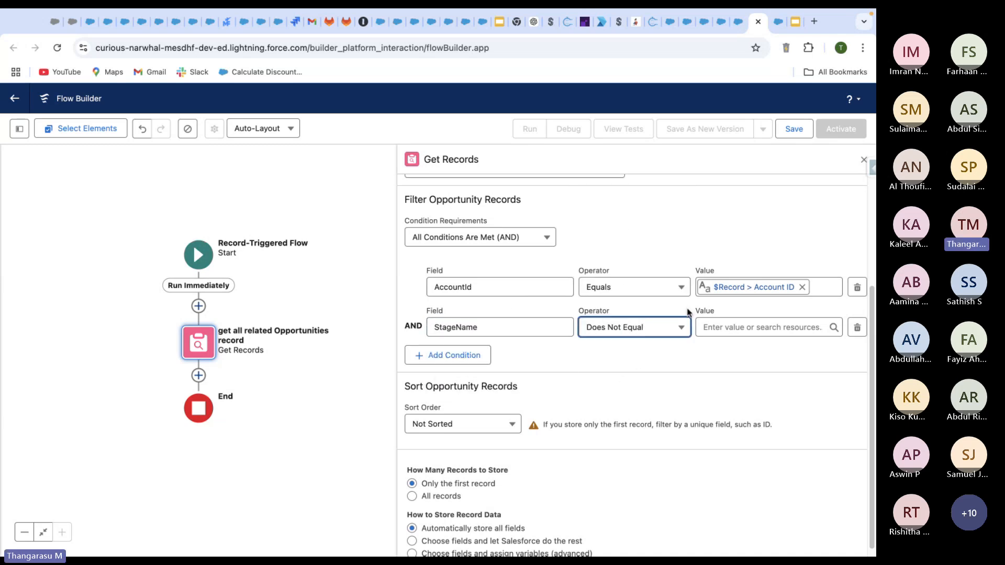
click(736, 328)
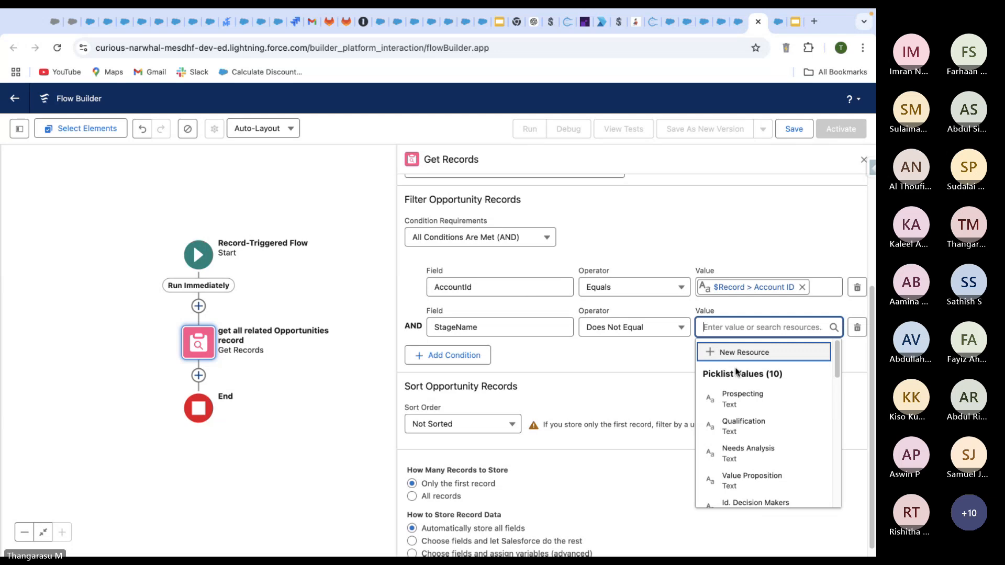
scroll(751, 403, down, 5)
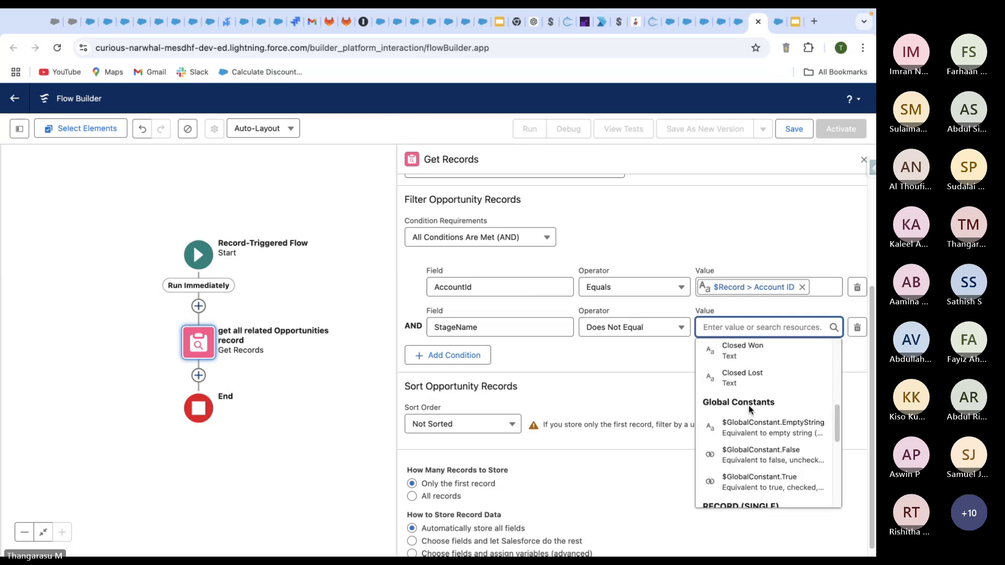
click(715, 373)
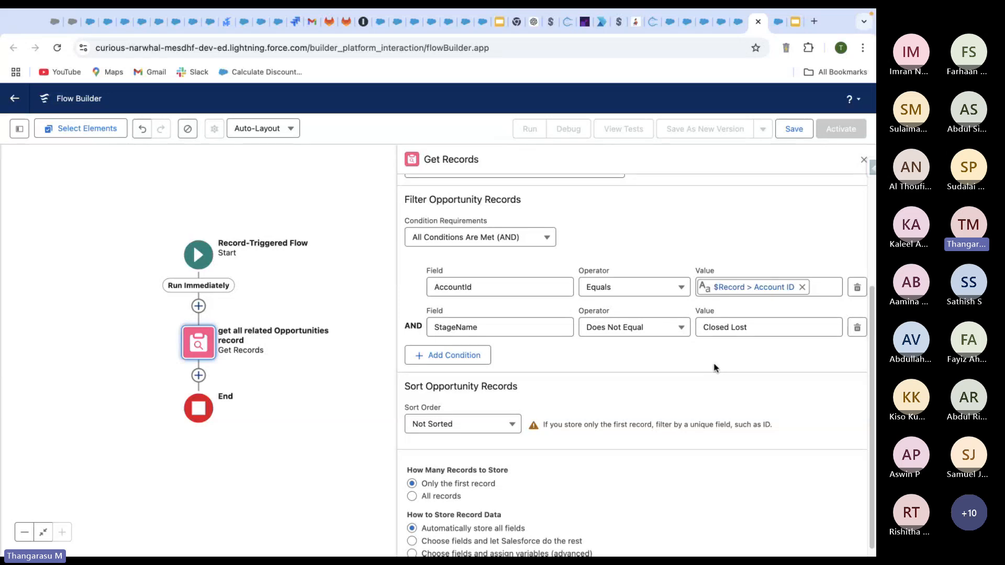
Set the Get Records element to store all records and close its settings
scroll(676, 373, down, 1)
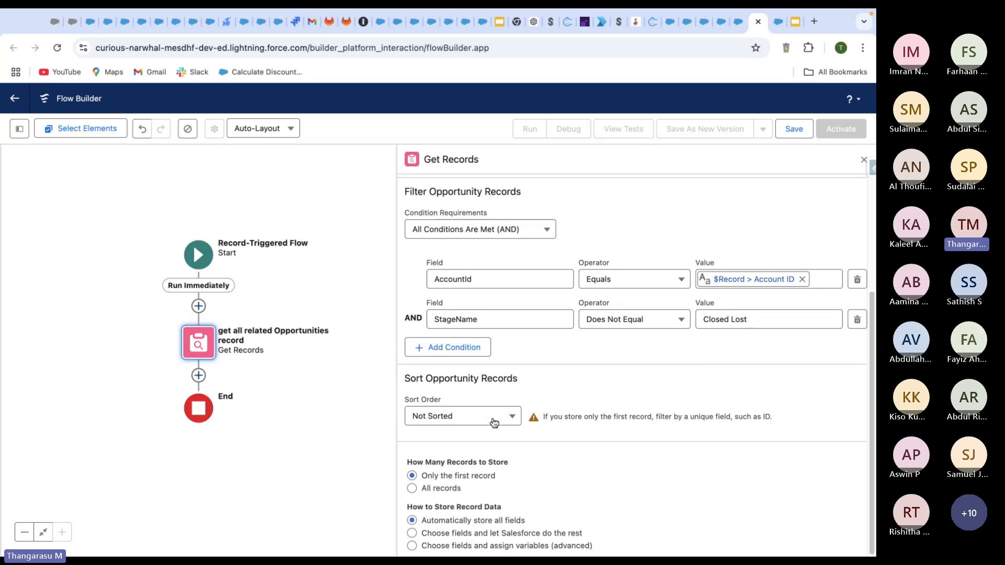
triple_click(410, 463)
drag(410, 463, 481, 459)
click(412, 489)
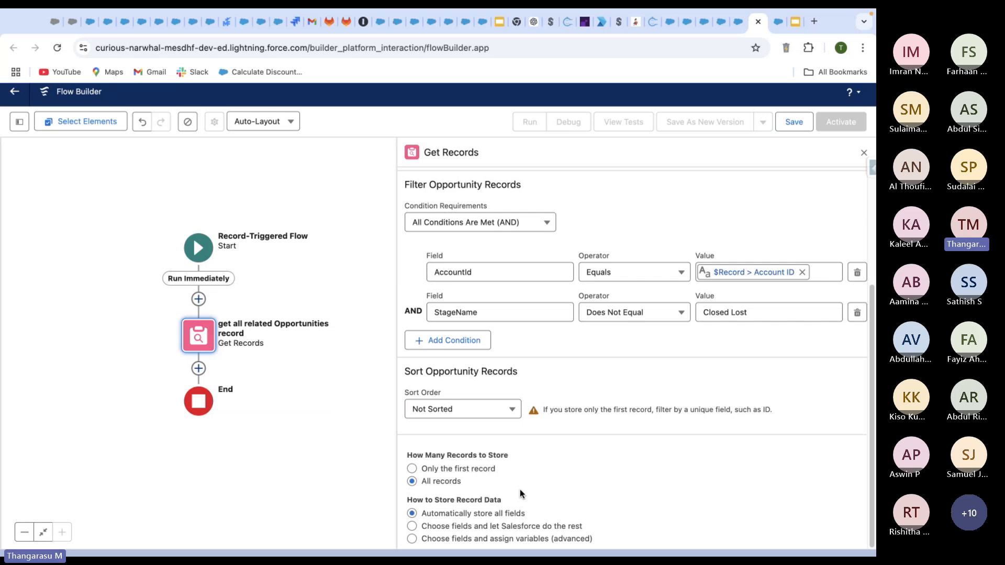
click(864, 161)
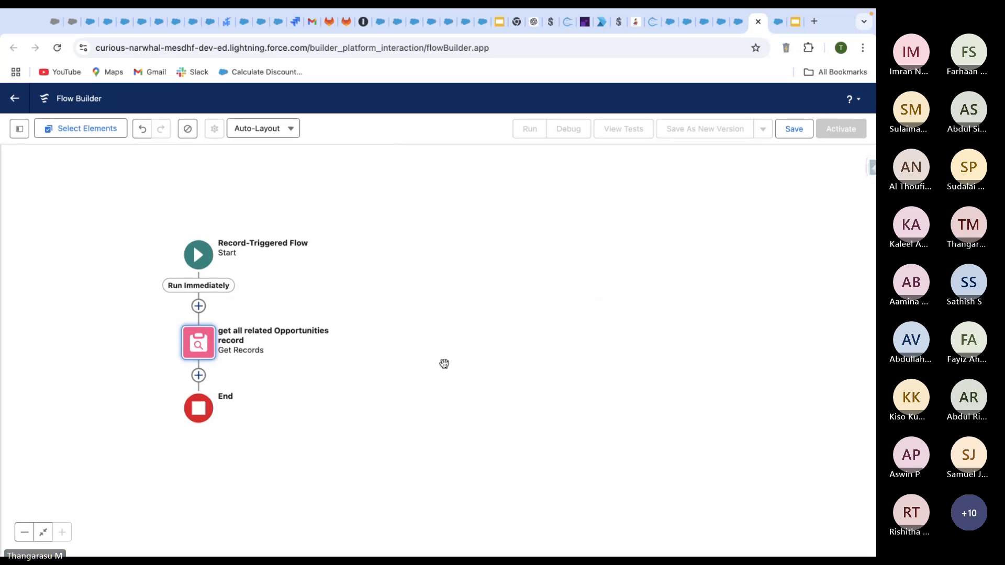
Add a Loop element after the Get Records element and label it "Loop through Opportunities"
drag(442, 363, 590, 309)
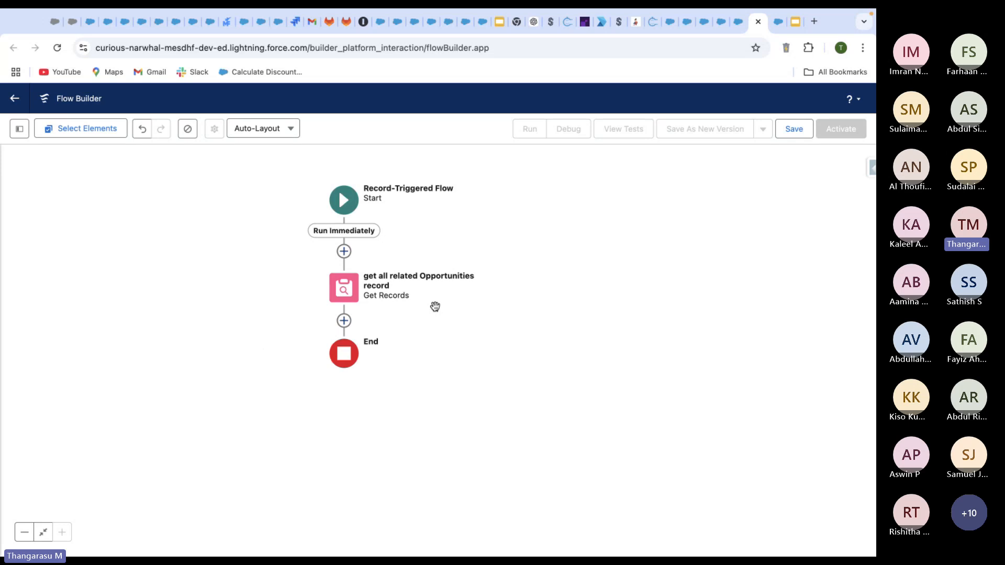
click(344, 321)
scroll(352, 498, down, 5)
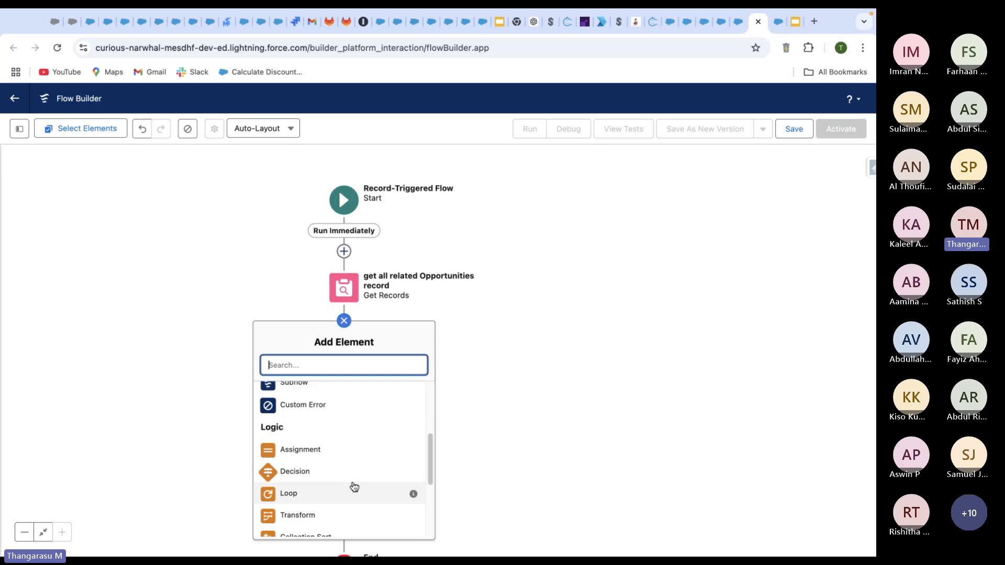
scroll(354, 486, down, 1)
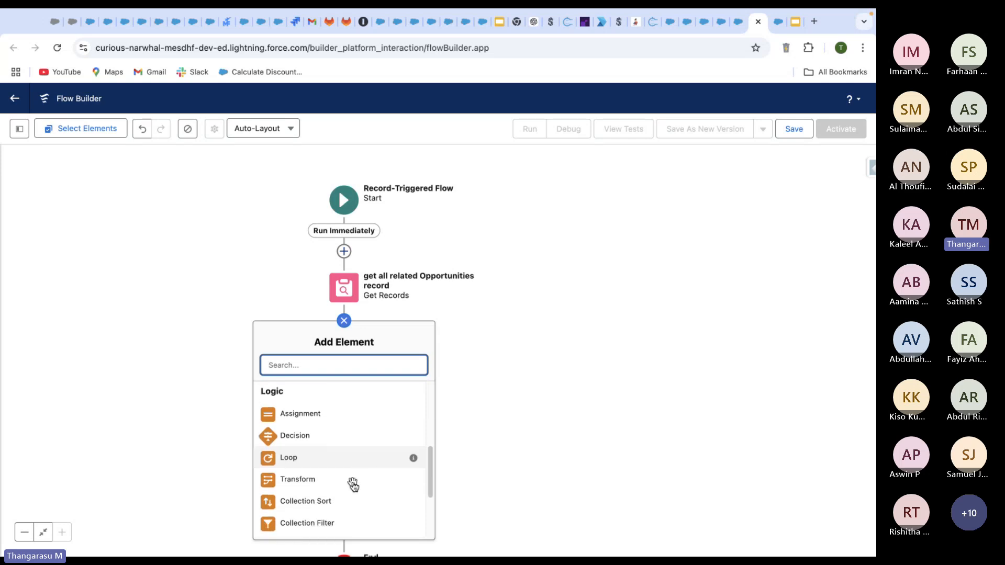
click(306, 460)
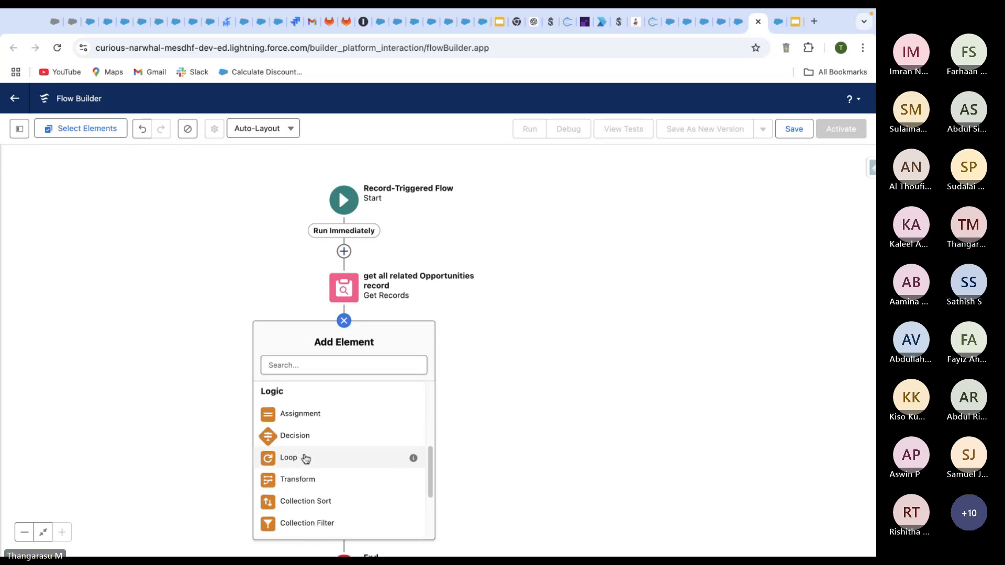
text(Loo)
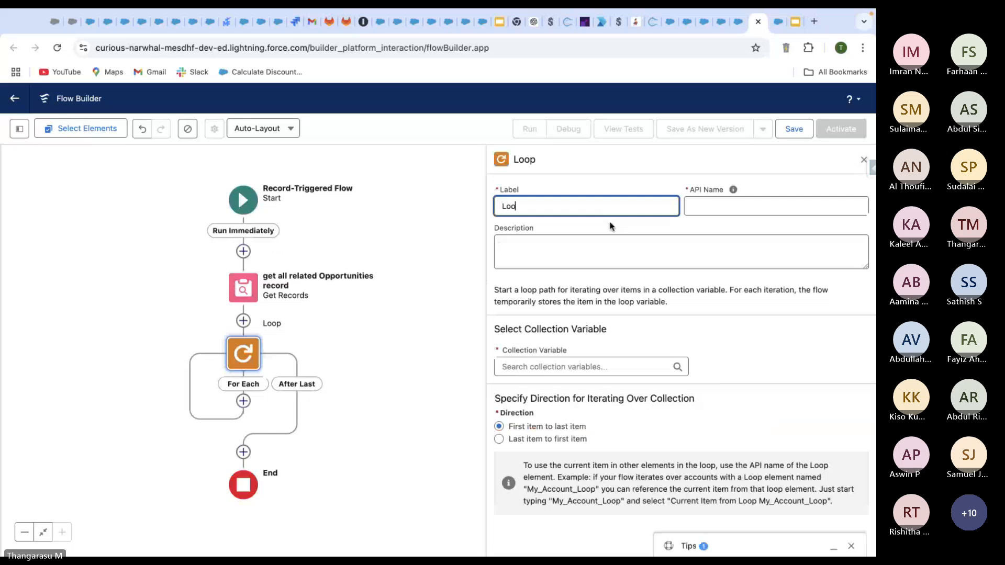
text(p through Opportunities)
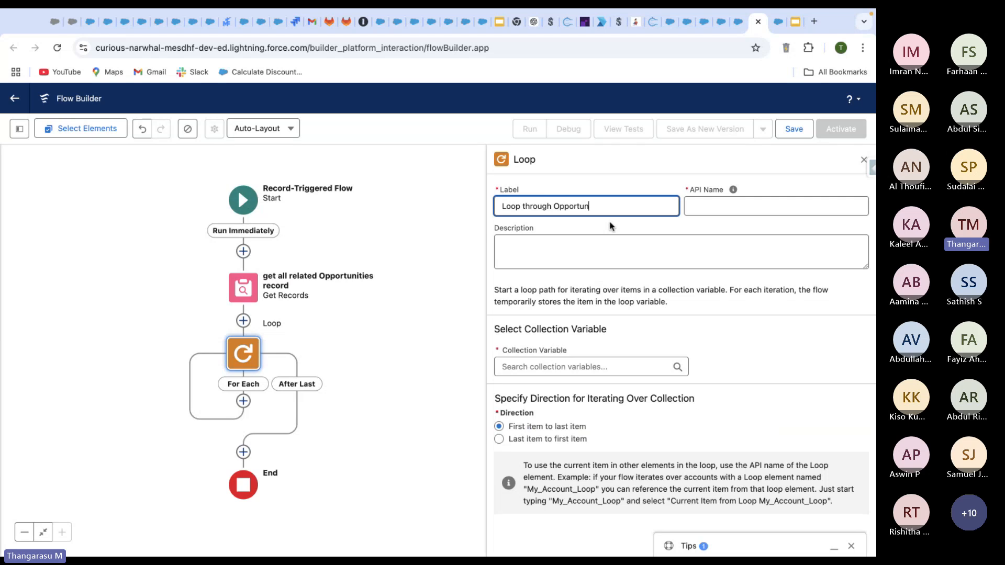
click(714, 290)
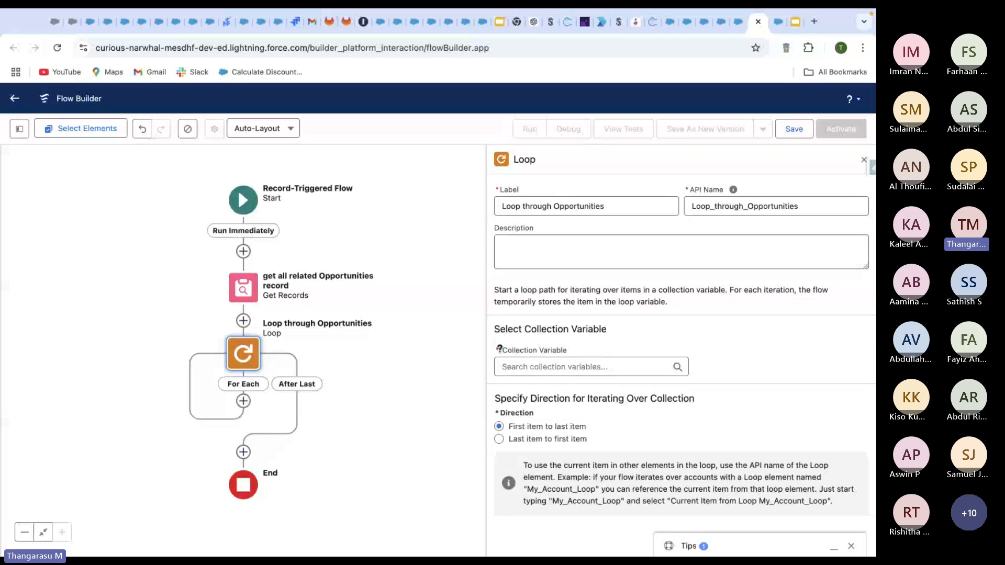
Set the loop's collection variable to Opportunities from get all related Opportunities record and close the loop settings
drag(498, 349, 593, 352)
click(595, 351)
click(575, 365)
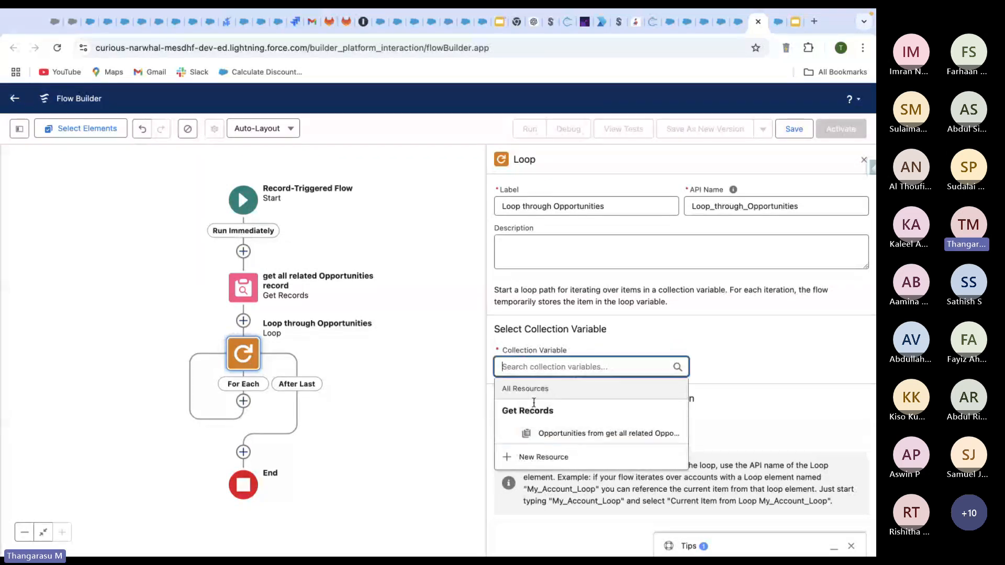
click(571, 439)
click(733, 415)
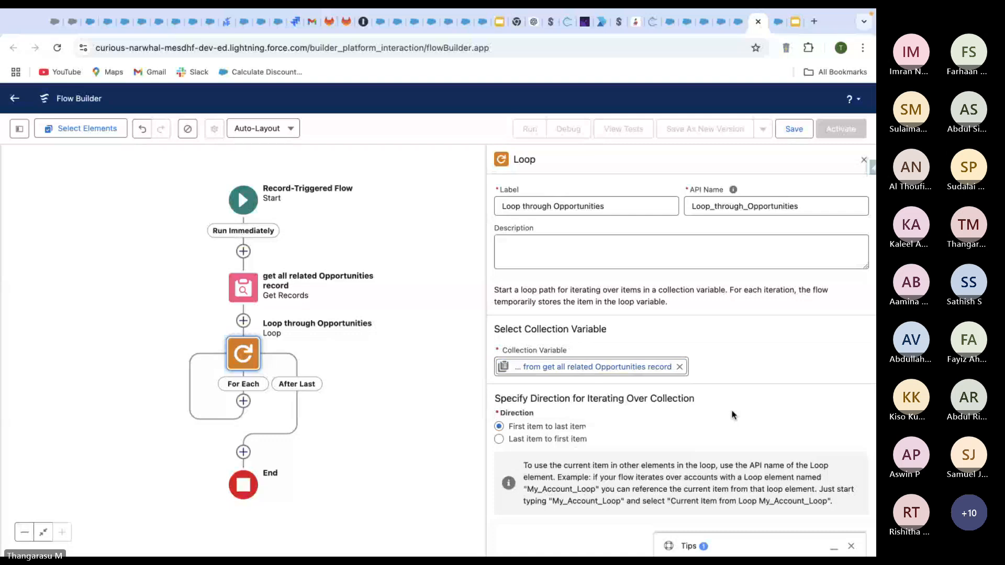
click(863, 159)
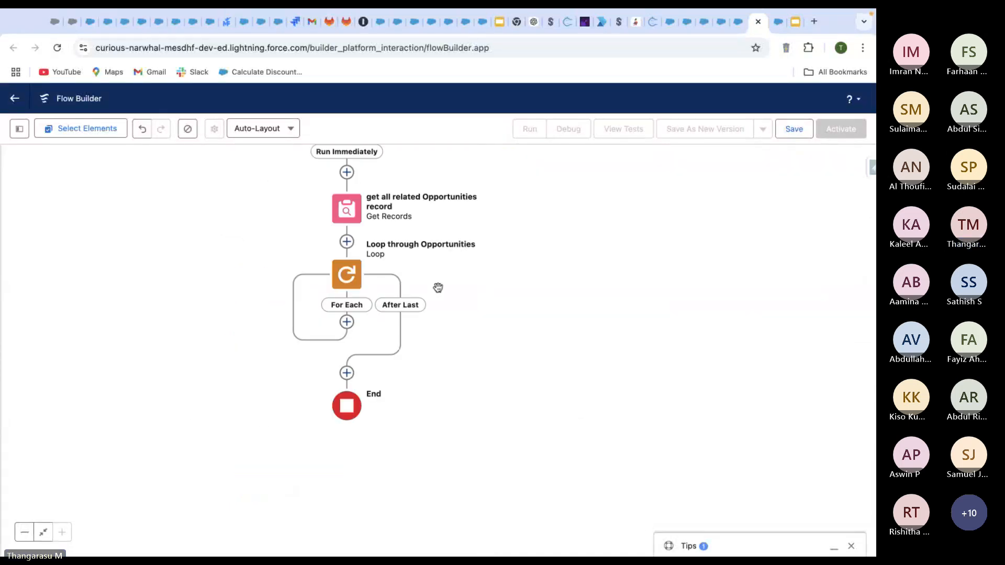
Start a new flow resource of type Variable with the API name TotalAmount
click(347, 323)
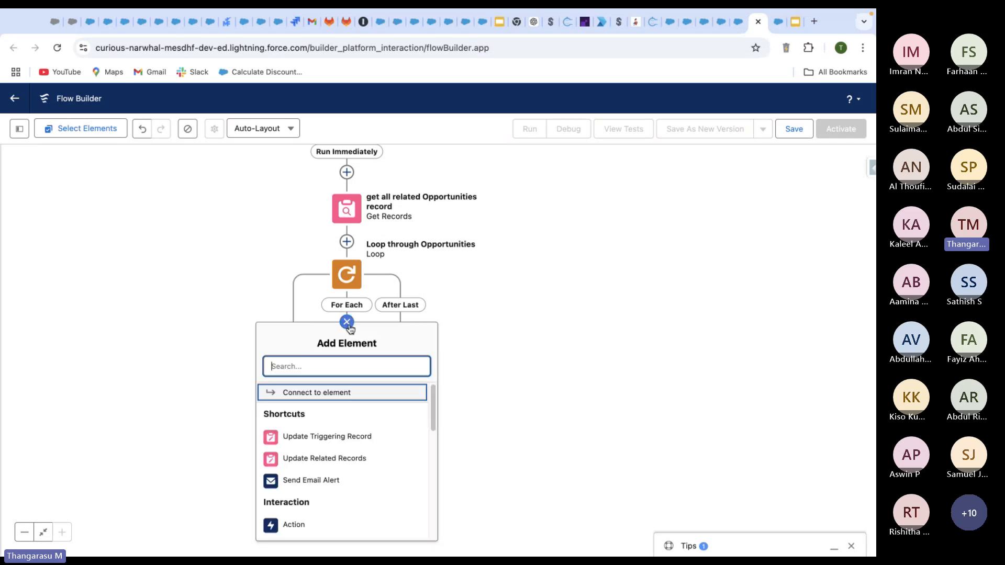
click(531, 304)
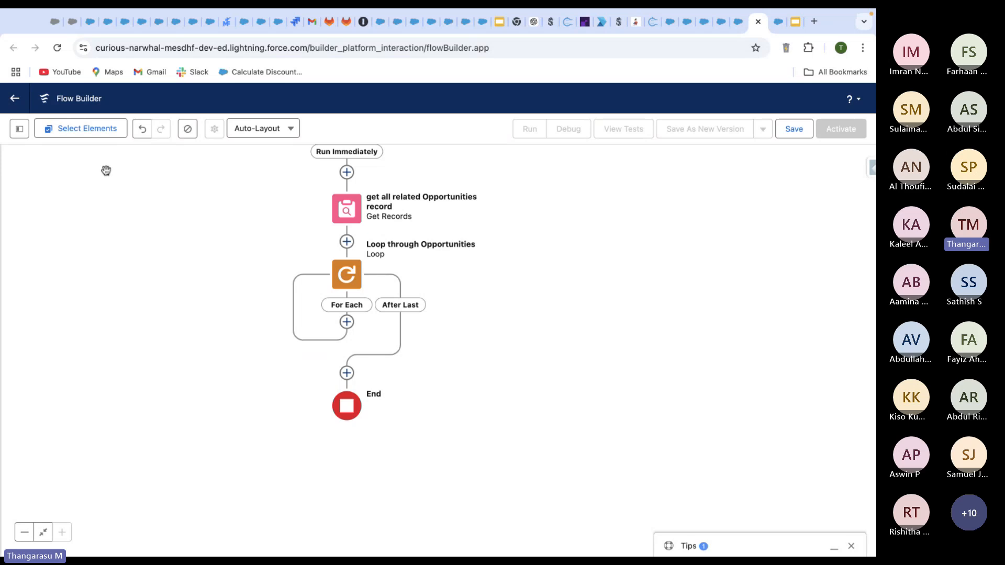
click(19, 130)
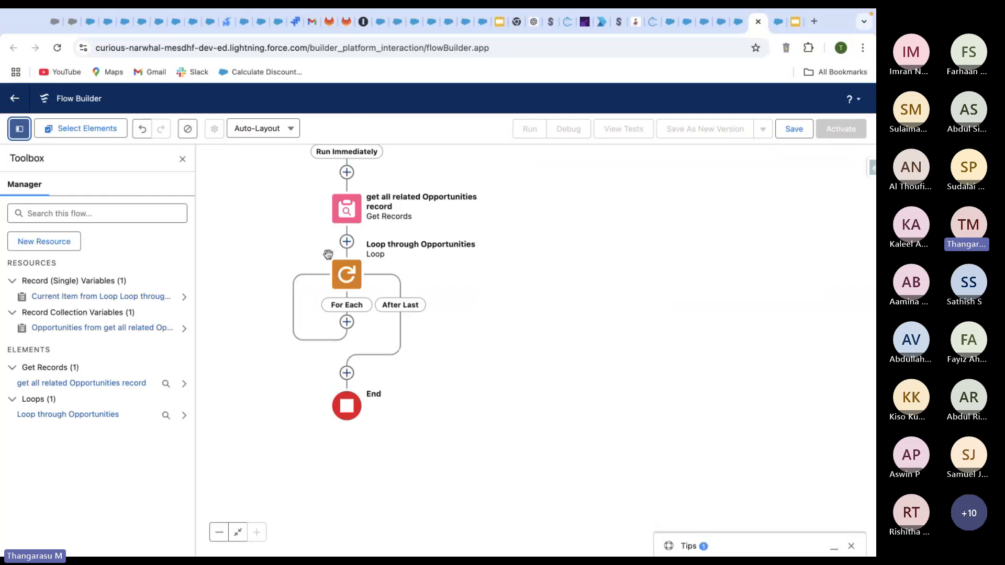
click(41, 246)
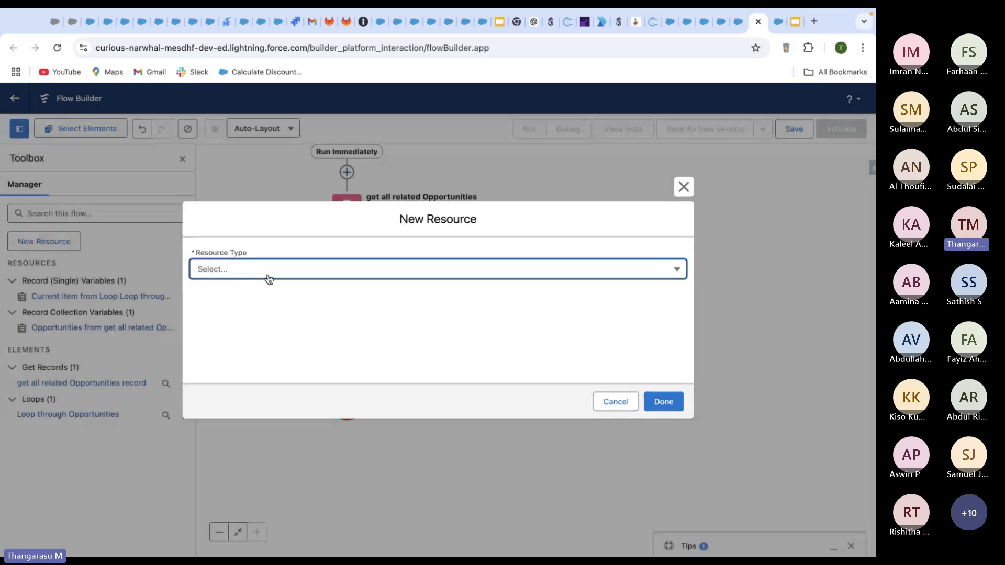
click(268, 277)
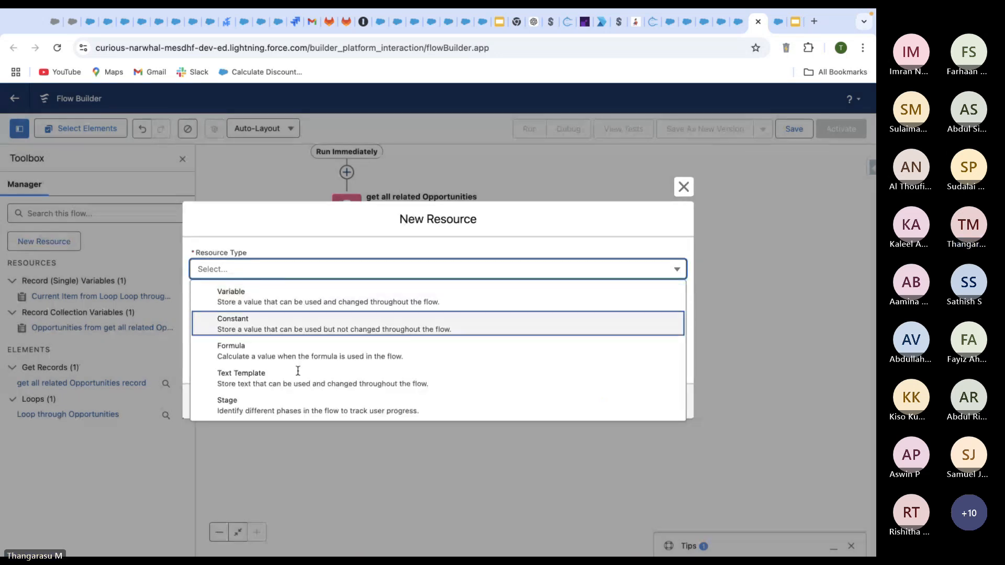
click(251, 302)
click(298, 299)
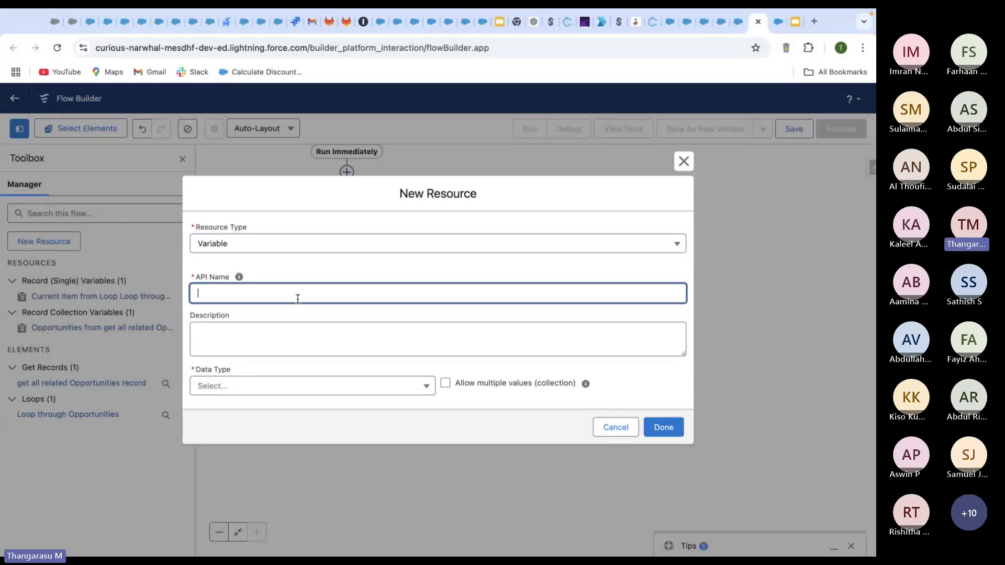
text(TotalAmount)
Give the TotalAmount variable the Currency data type with 2 decimal places and finish creating it
click(320, 337)
click(313, 399)
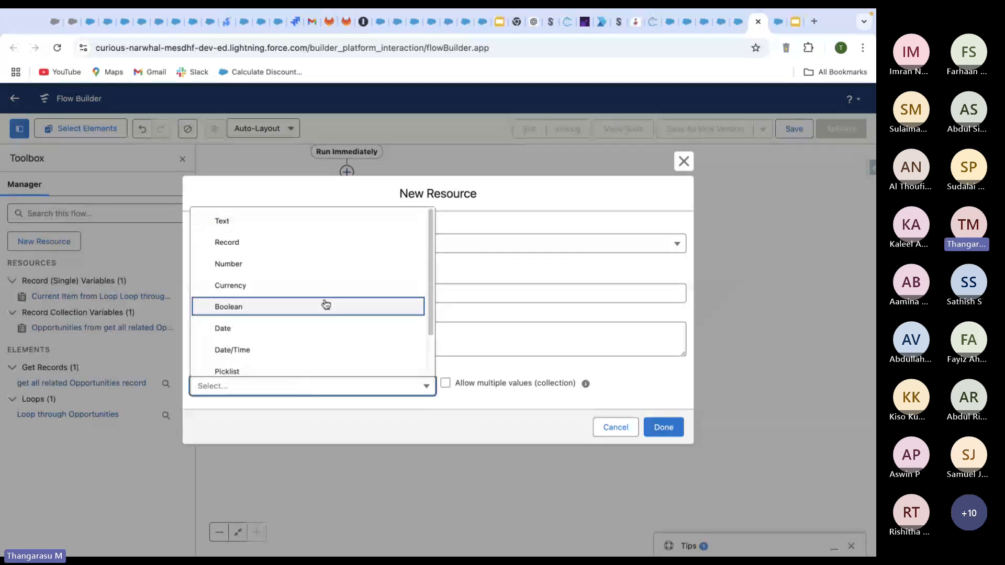
scroll(325, 302, down, 2)
click(265, 244)
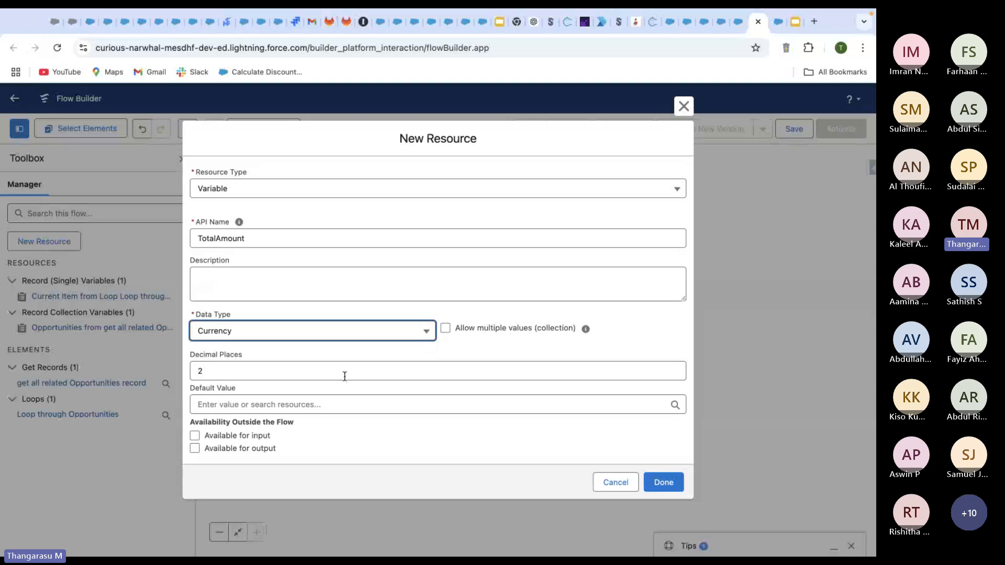
click(336, 355)
click(199, 373)
text(2)
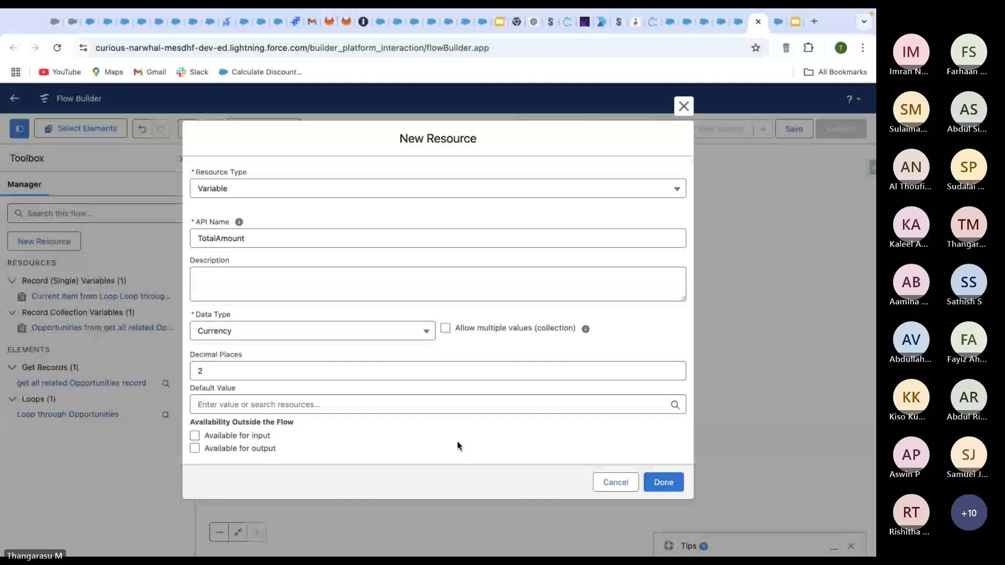
click(665, 482)
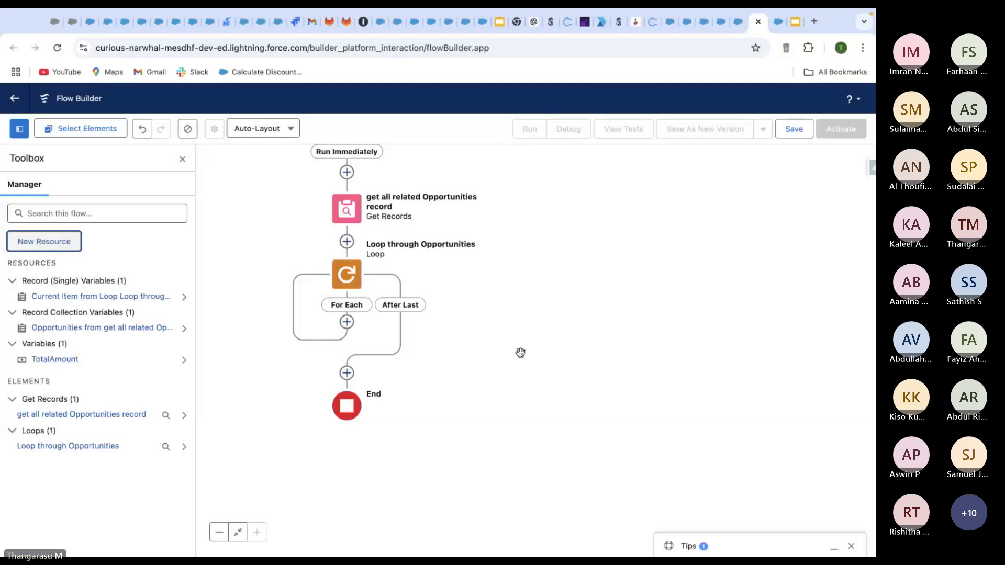
Add an Assignment element on the loop's For Each path and label it "Sum up the total amount"
click(347, 322)
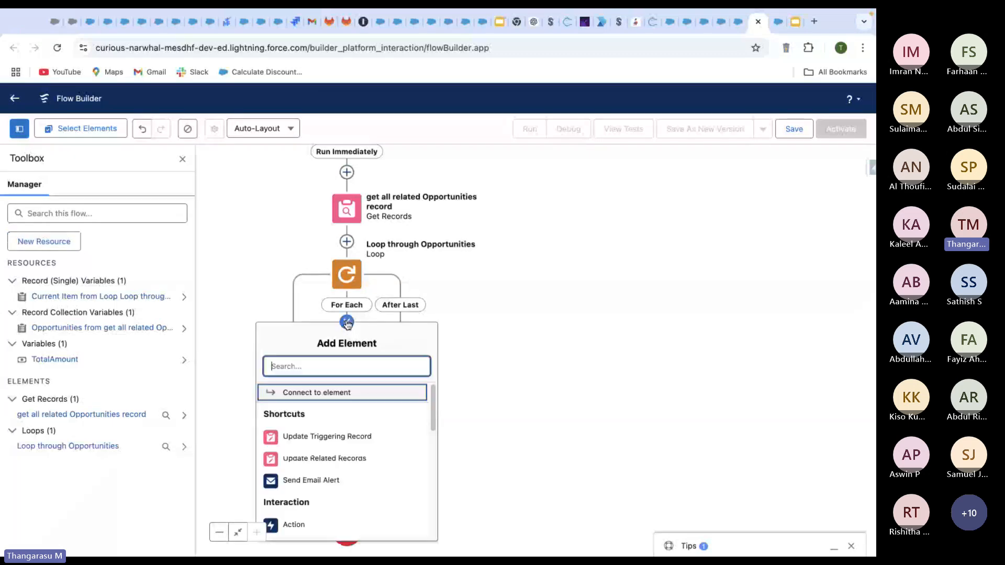
scroll(331, 422, down, 3)
scroll(342, 451, down, 2)
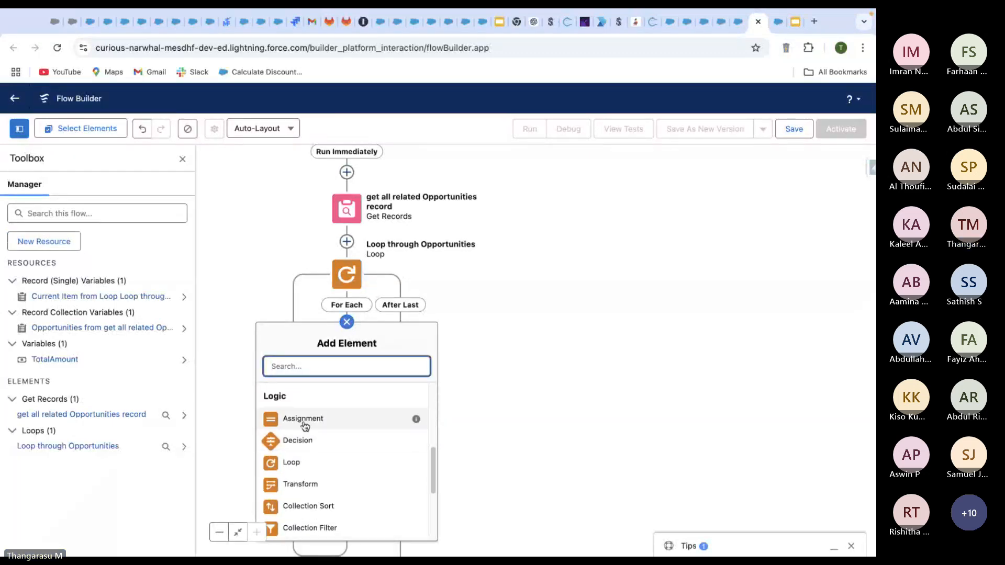
click(305, 422)
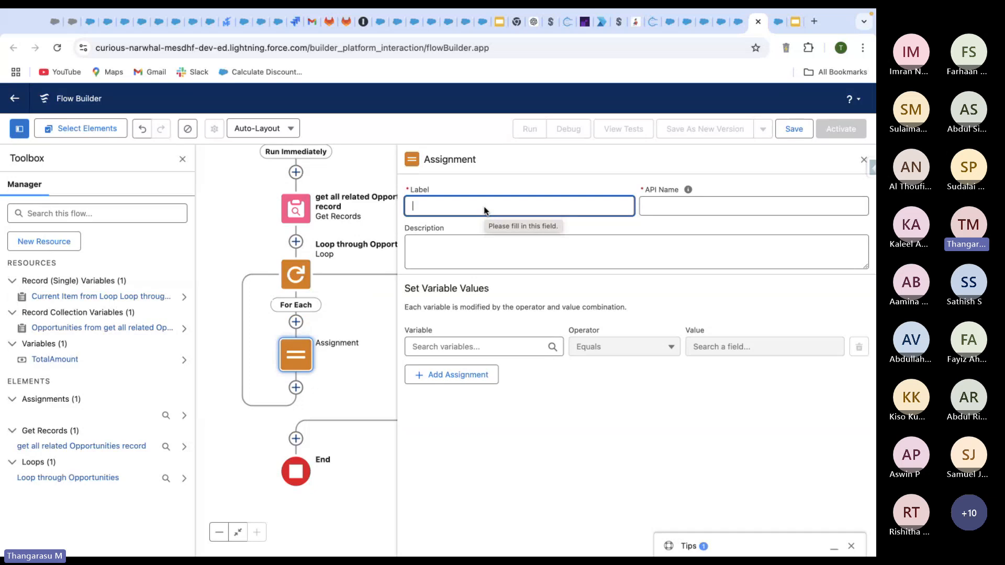
text(Ass)
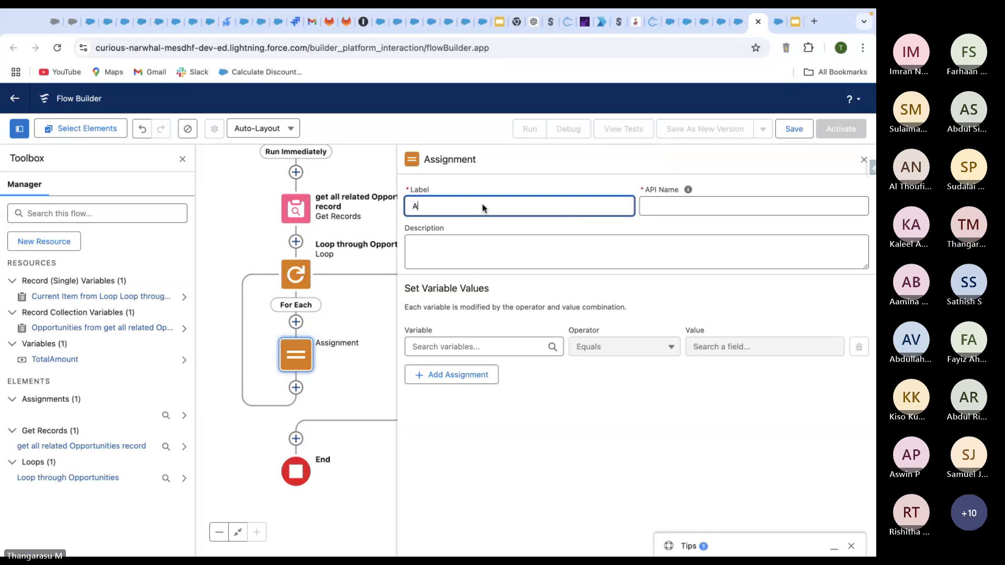
key(BackSpace)
key(BackSpace)
key(BackSpace)
text(Sum up the total amount)
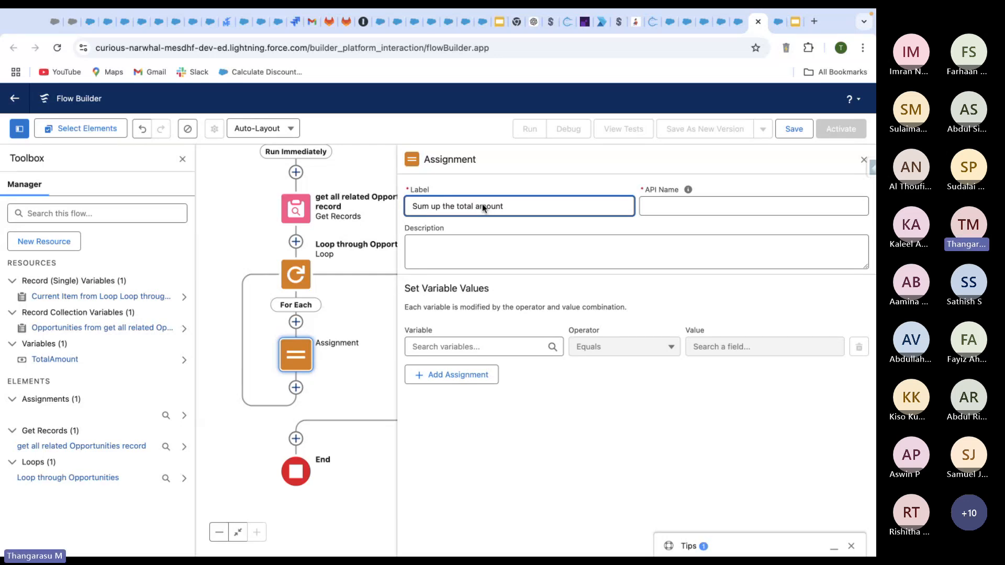
click(561, 259)
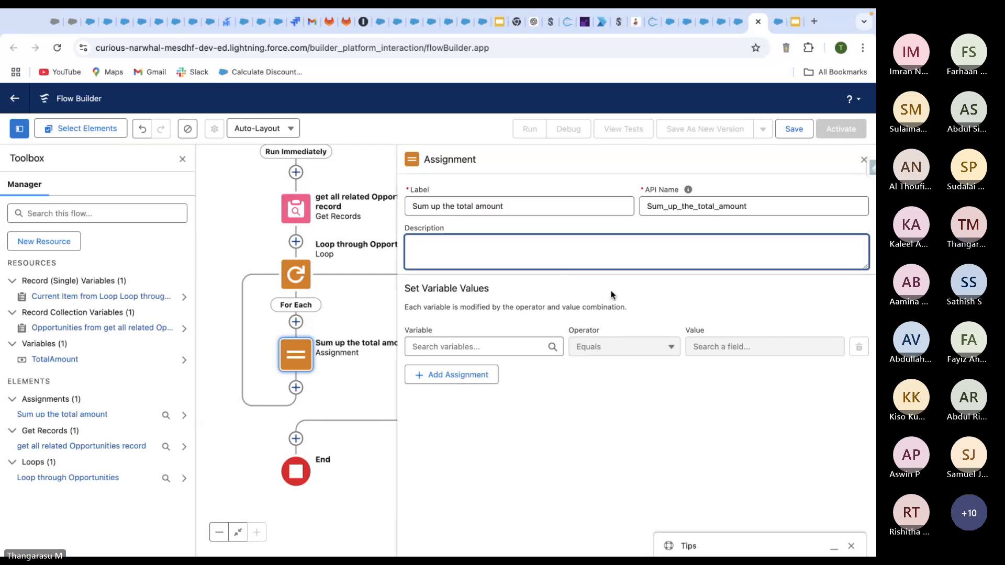
Set the assignment's variable to TotalAmount and its operator to Add
click(498, 350)
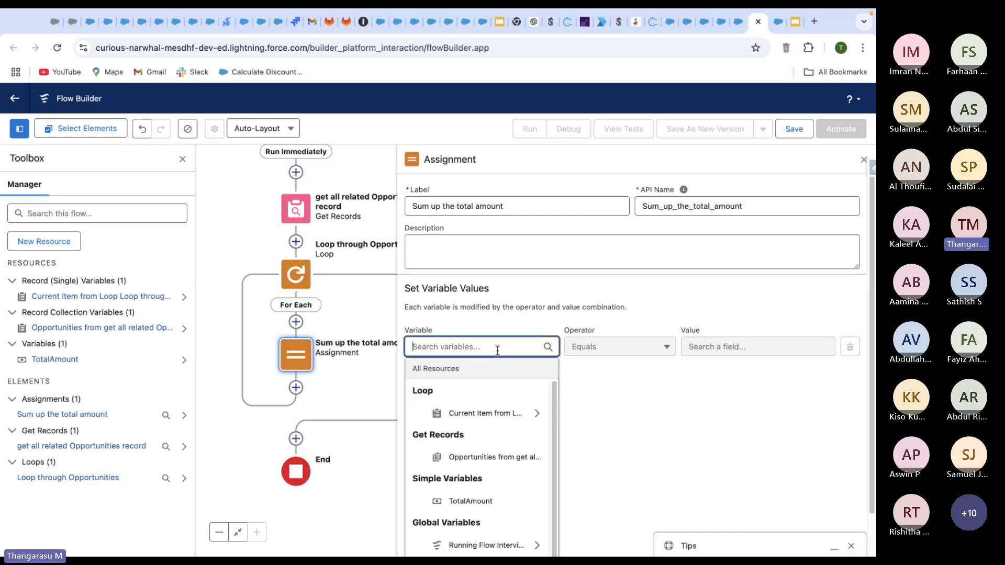
text(total)
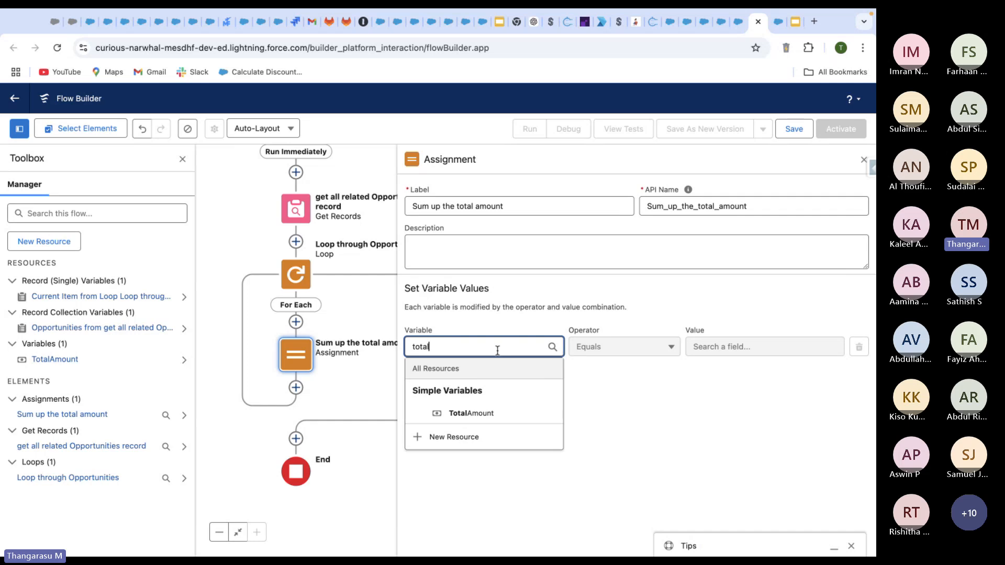
click(474, 413)
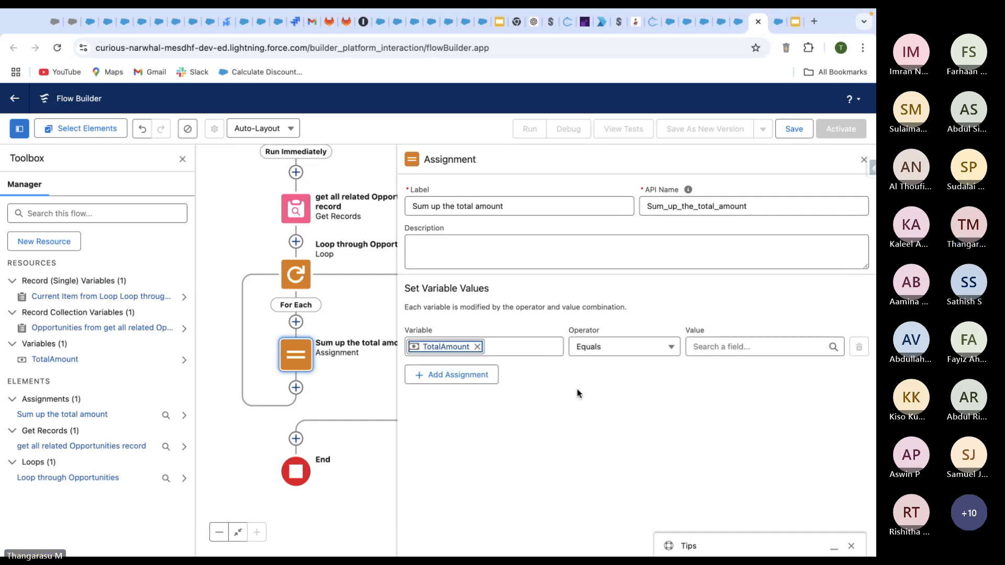
click(663, 347)
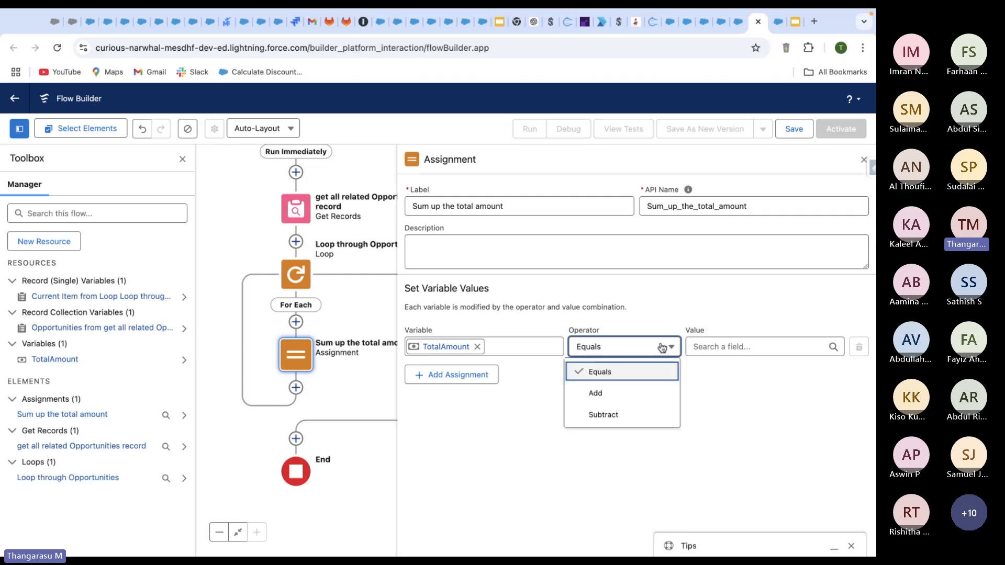
click(650, 393)
Set the assignment's value to the Amount field of the loop's current item and close the assignment settings
click(714, 349)
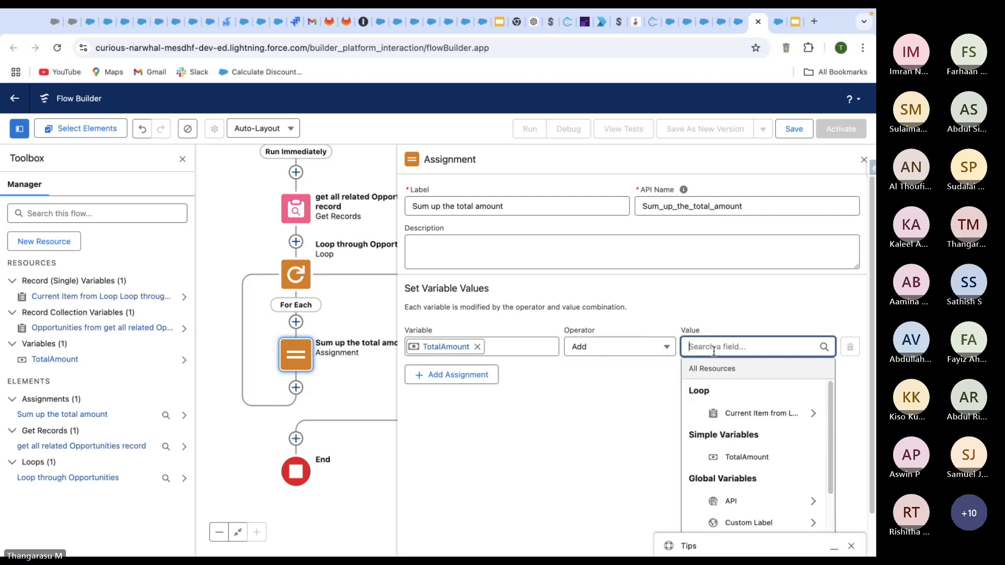
scroll(737, 364, down, 1)
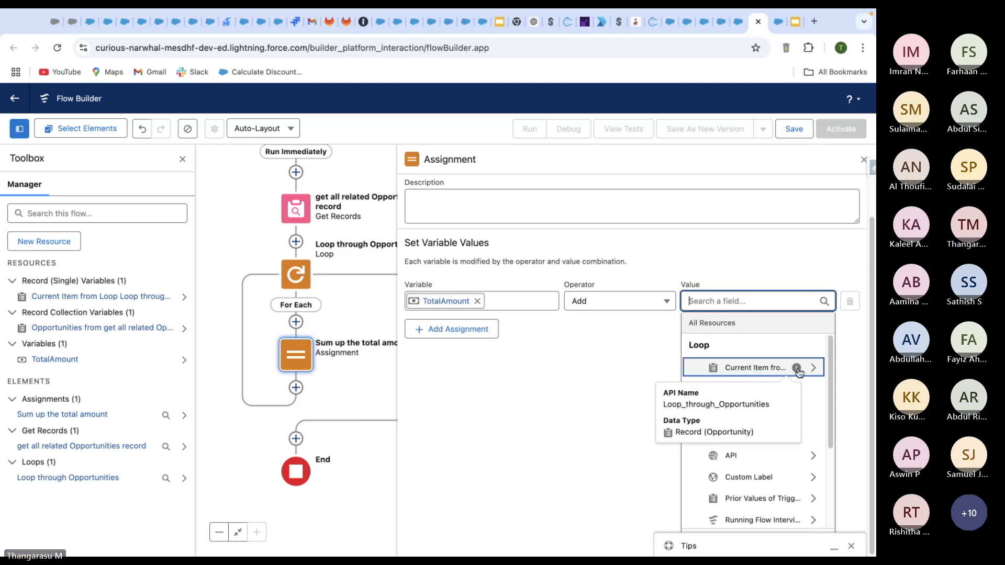
mouse_move(797, 370)
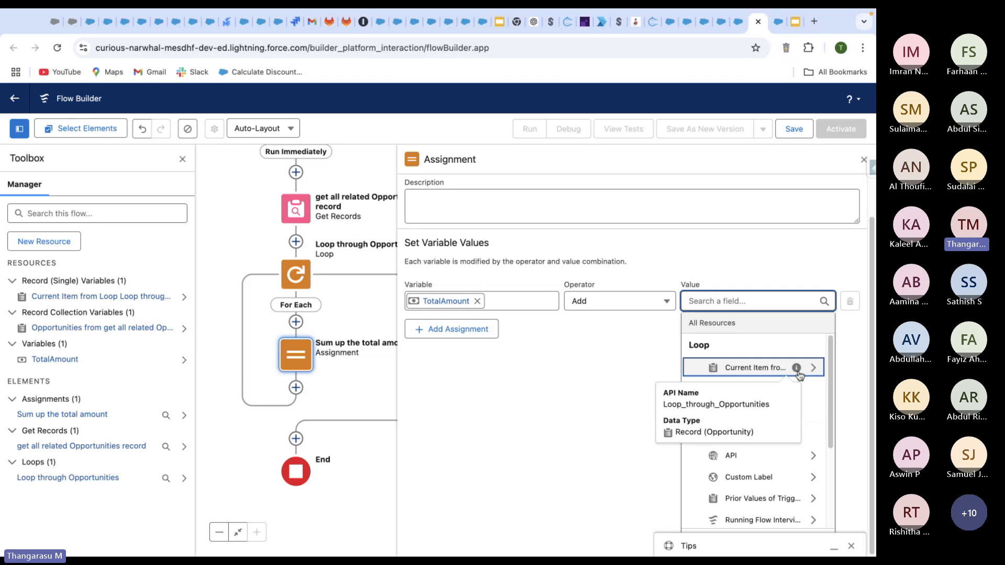
click(739, 370)
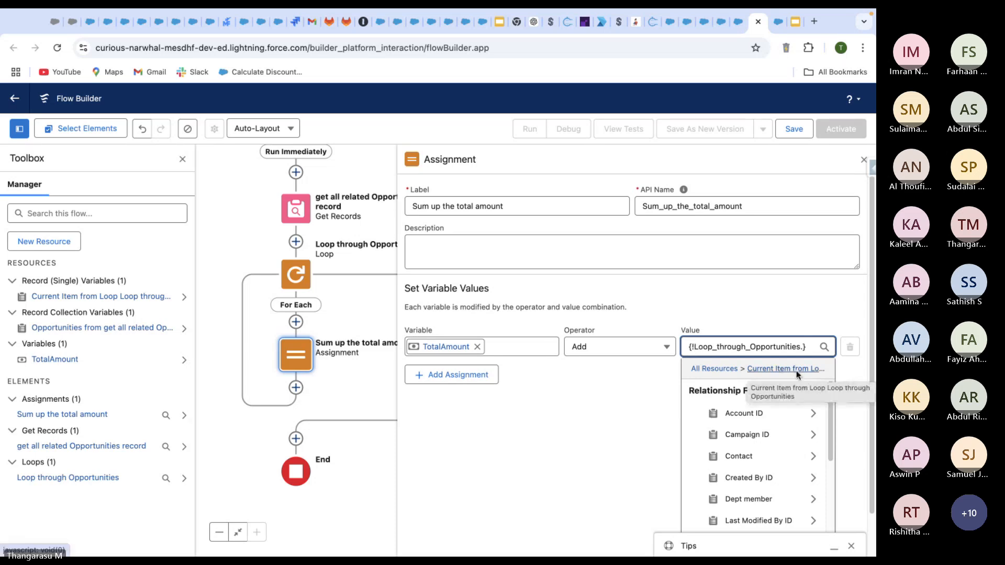
text(amou)
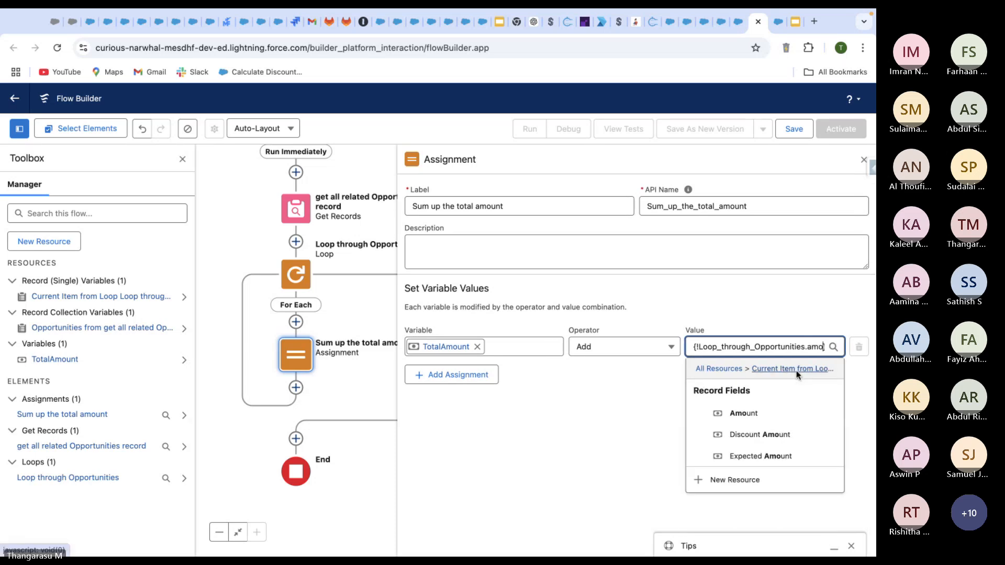
click(739, 414)
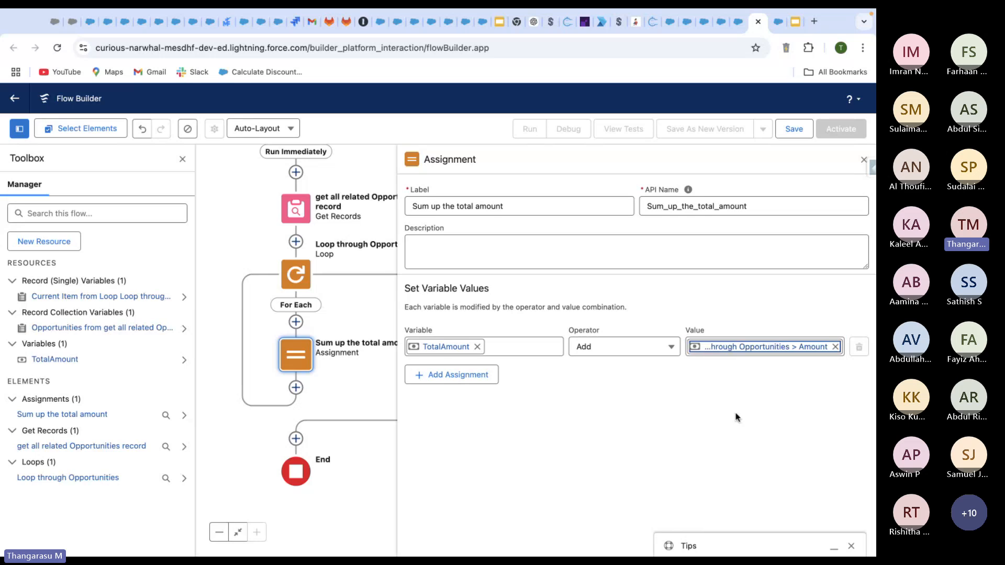
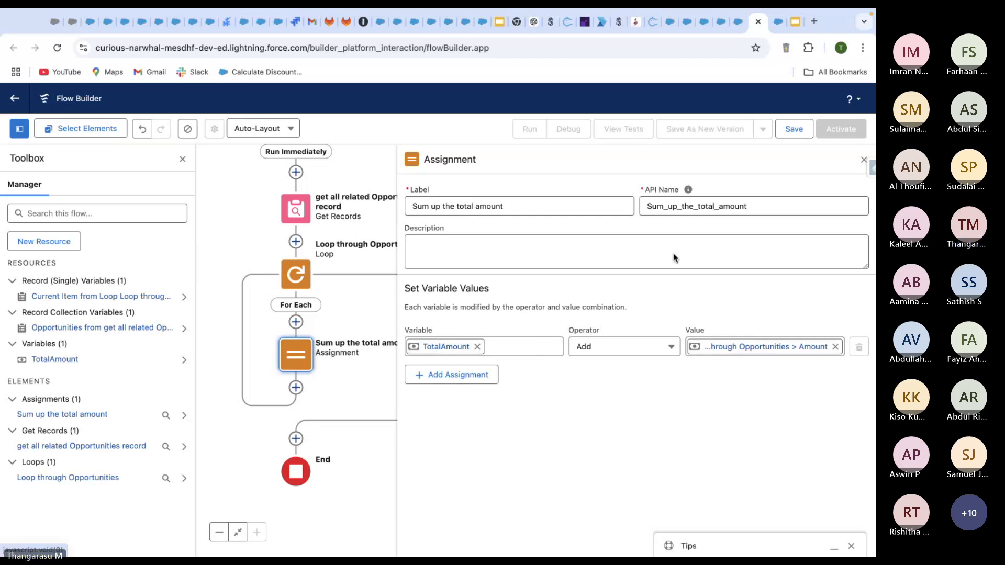
click(864, 161)
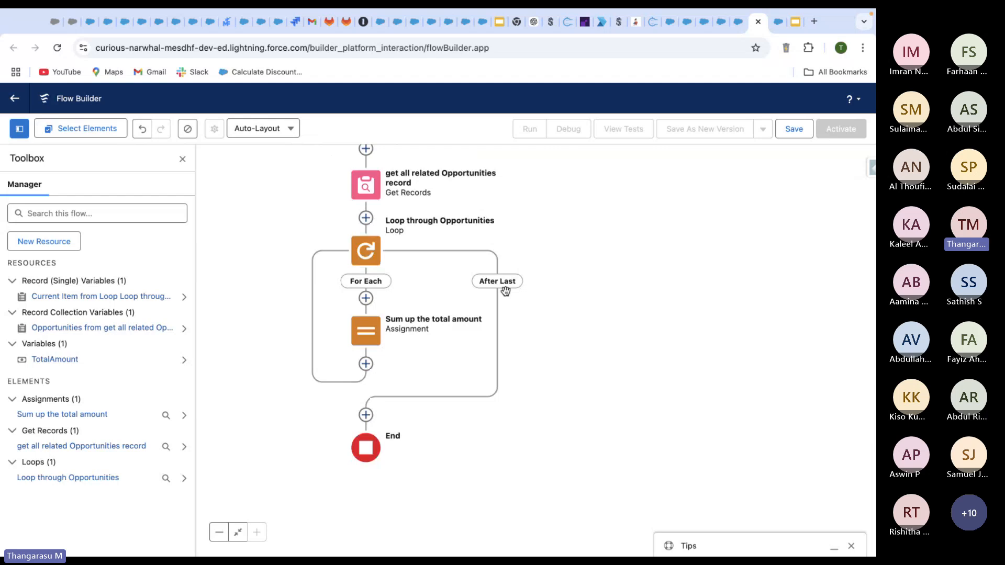
Add an Update Records element after the loop's After Last path and label it "Update Account with Total amount"
click(366, 414)
drag(543, 434, 543, 298)
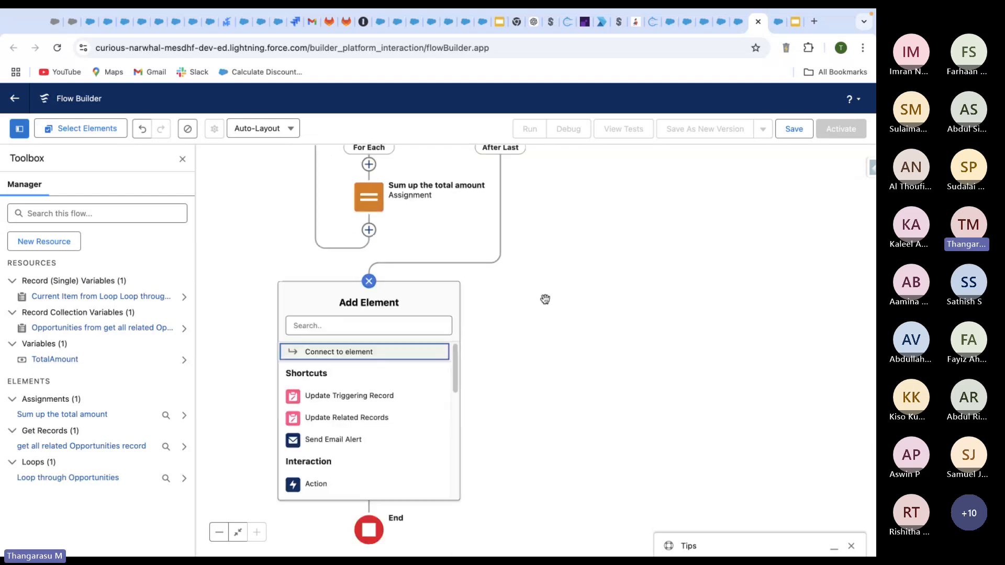
scroll(359, 442, down, 3)
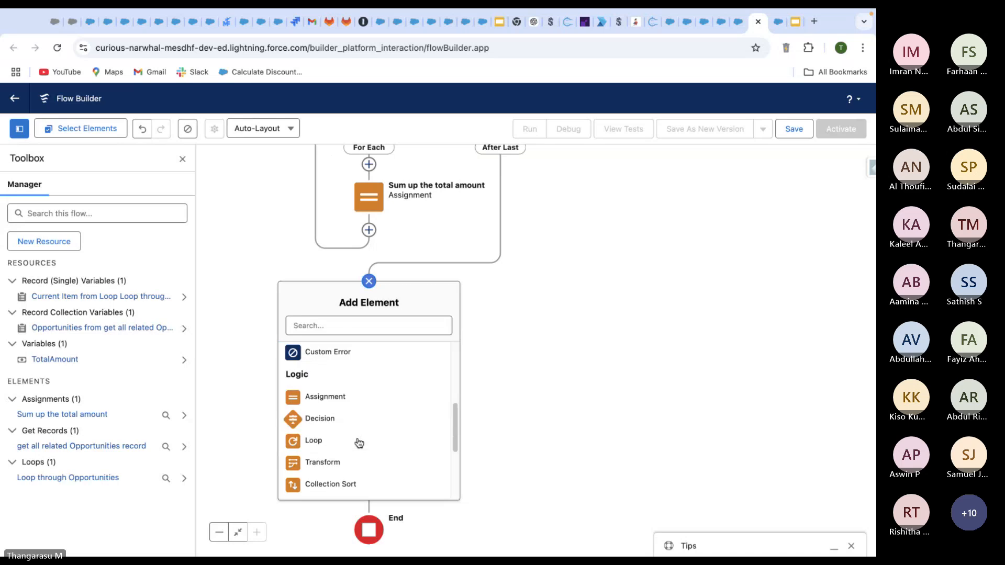
click(338, 322)
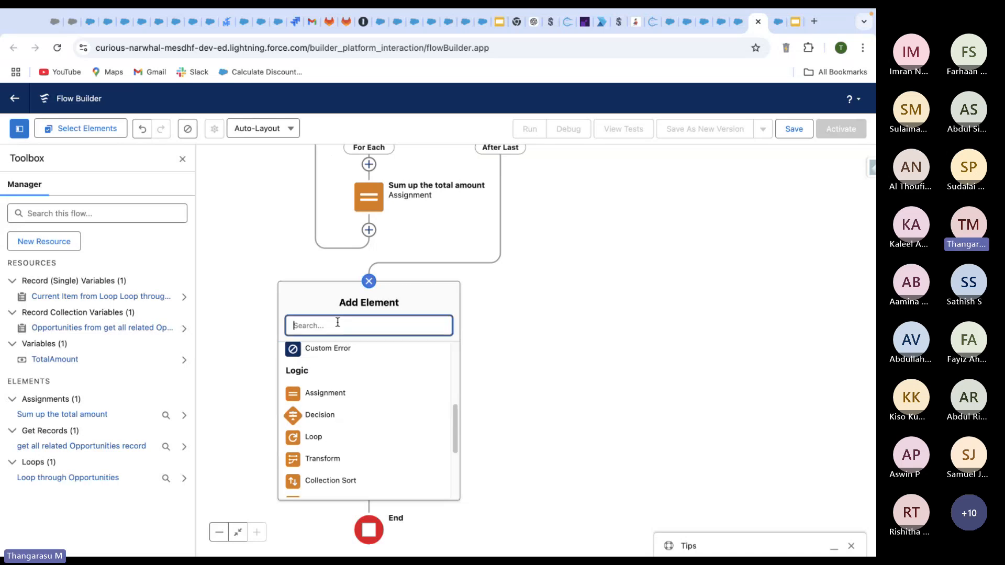
text(upda)
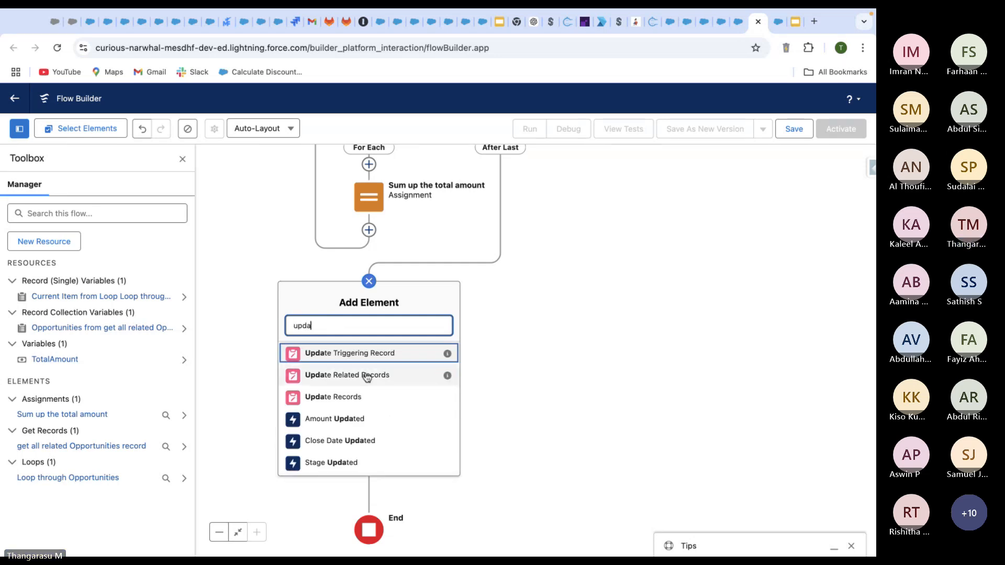
click(367, 396)
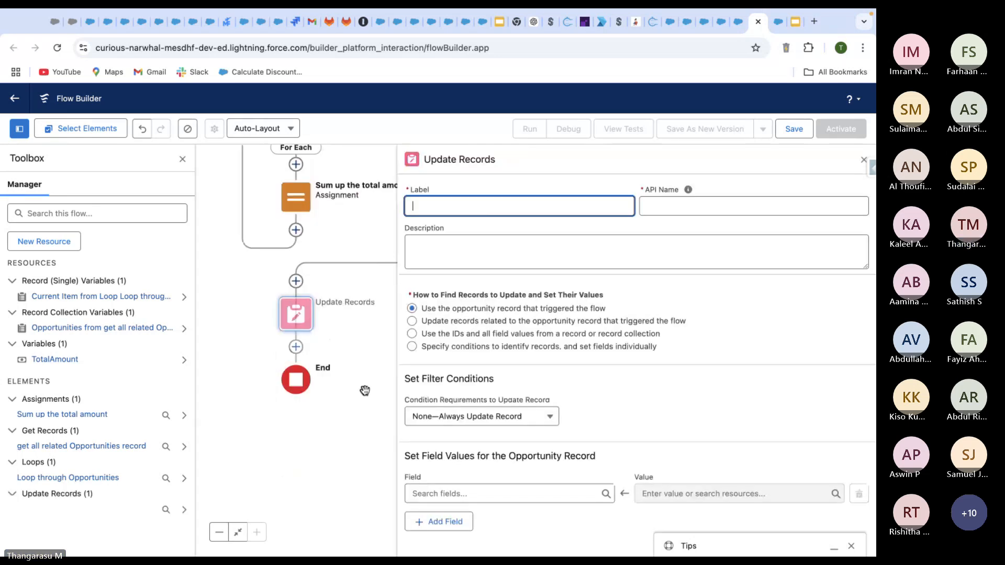
text(Update Account)
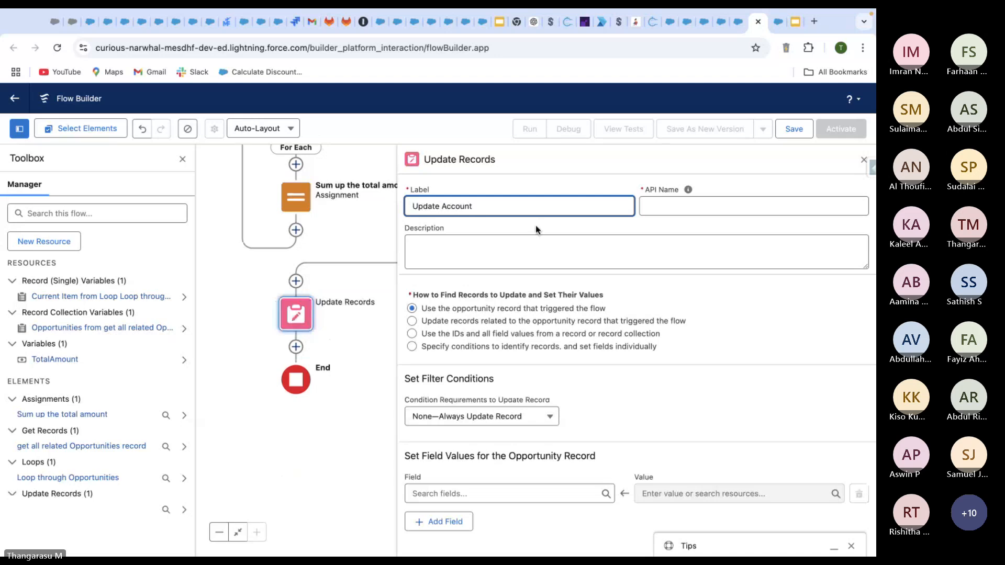
text( with Total amount)
click(643, 289)
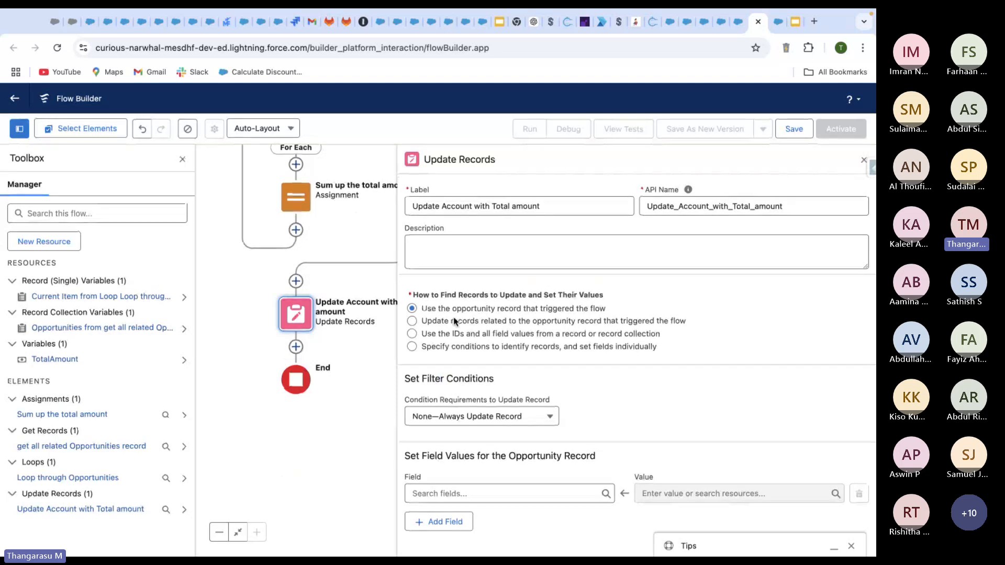
click(412, 346)
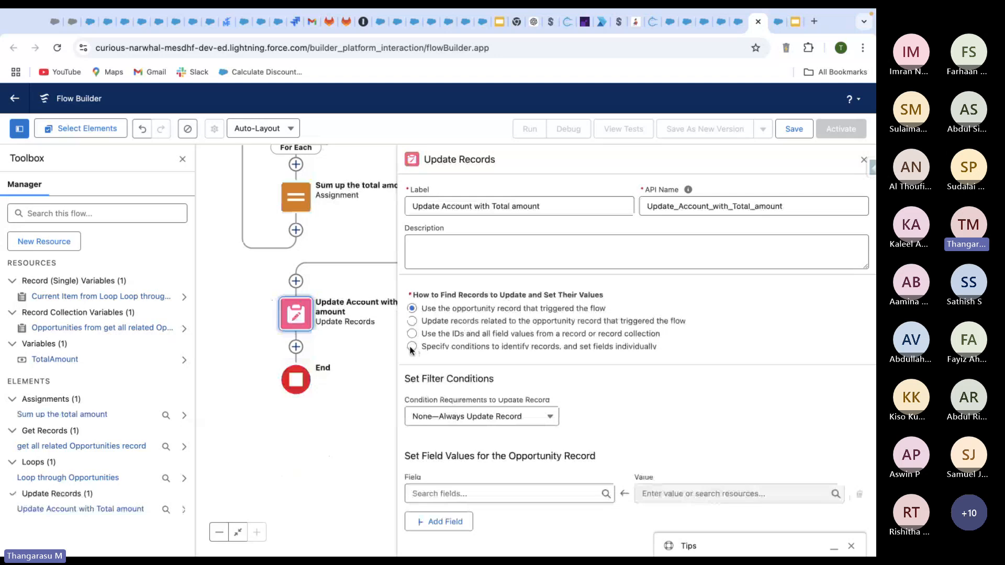
scroll(546, 371, down, 1)
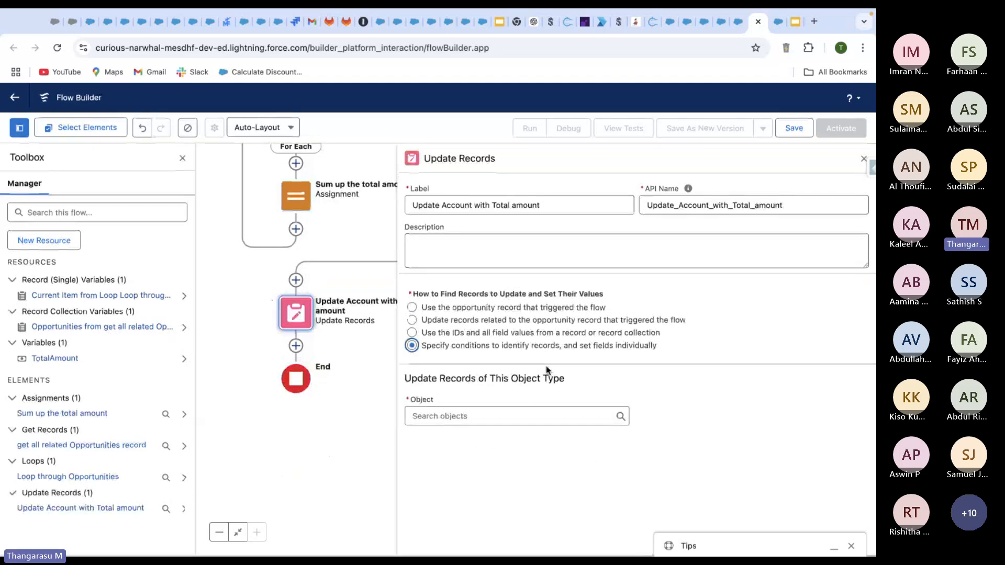
click(412, 334)
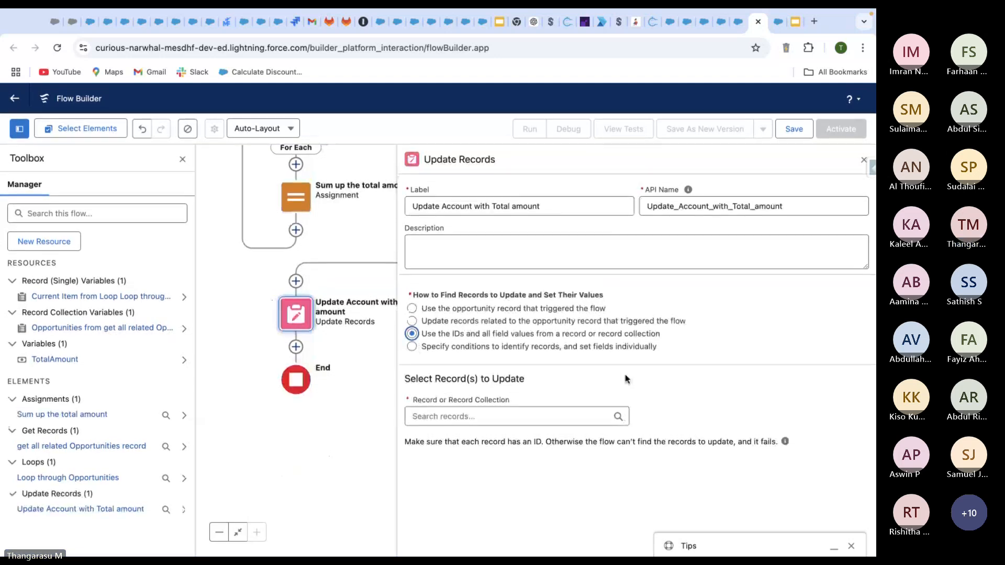
click(558, 418)
scroll(558, 417, down, 1)
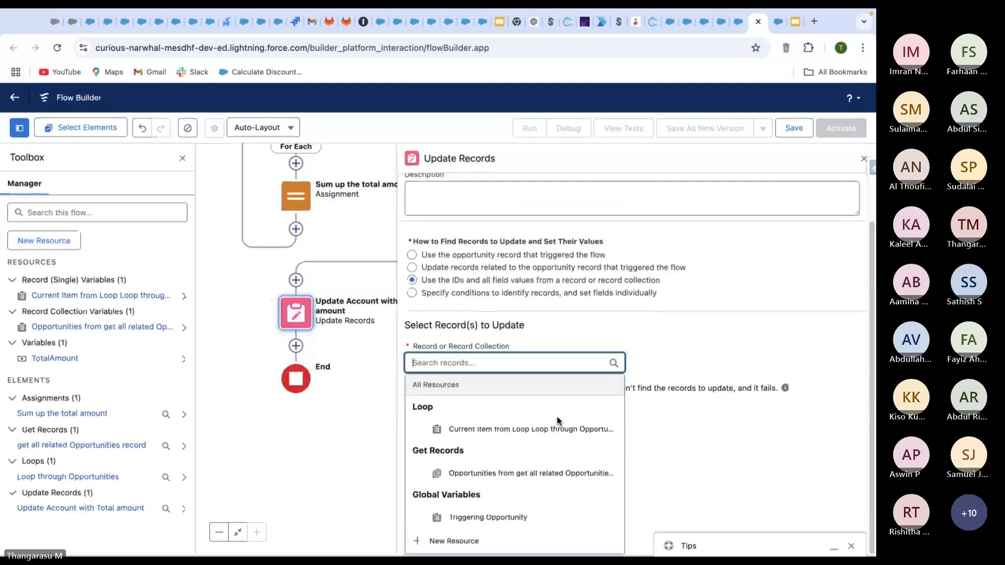
click(629, 340)
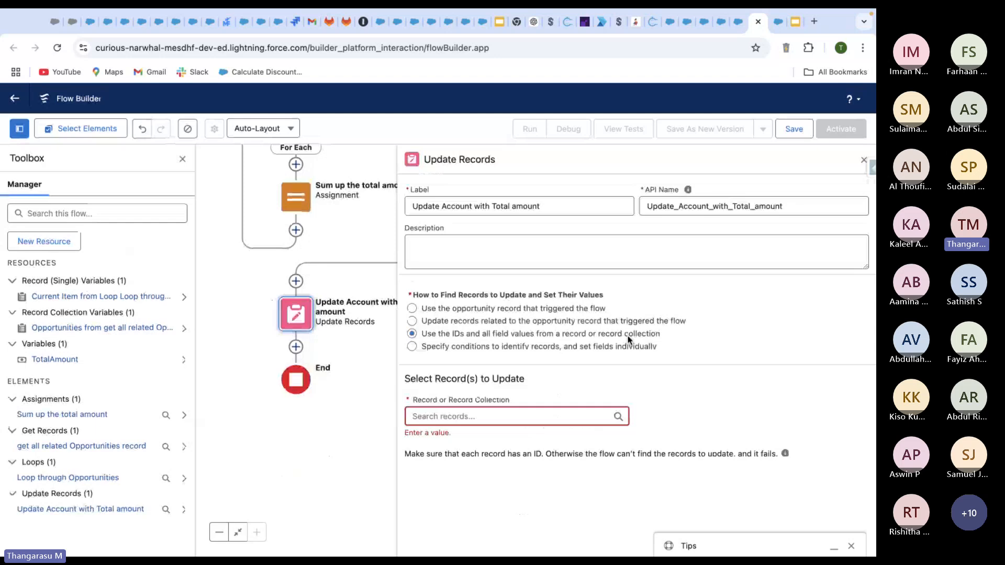
Have the update specify conditions to identify records and set fields individually, with Account as the object
click(623, 346)
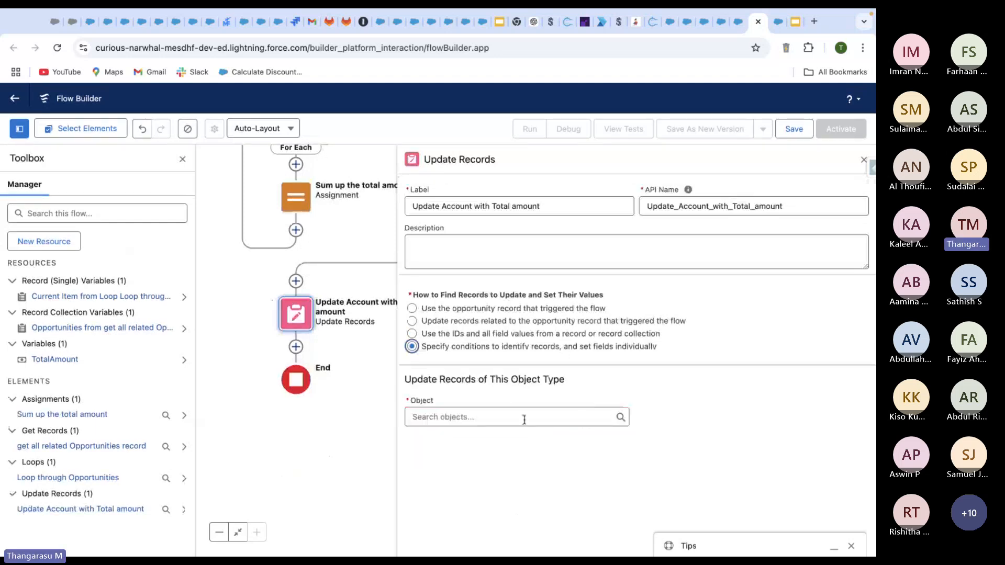
click(506, 417)
click(659, 363)
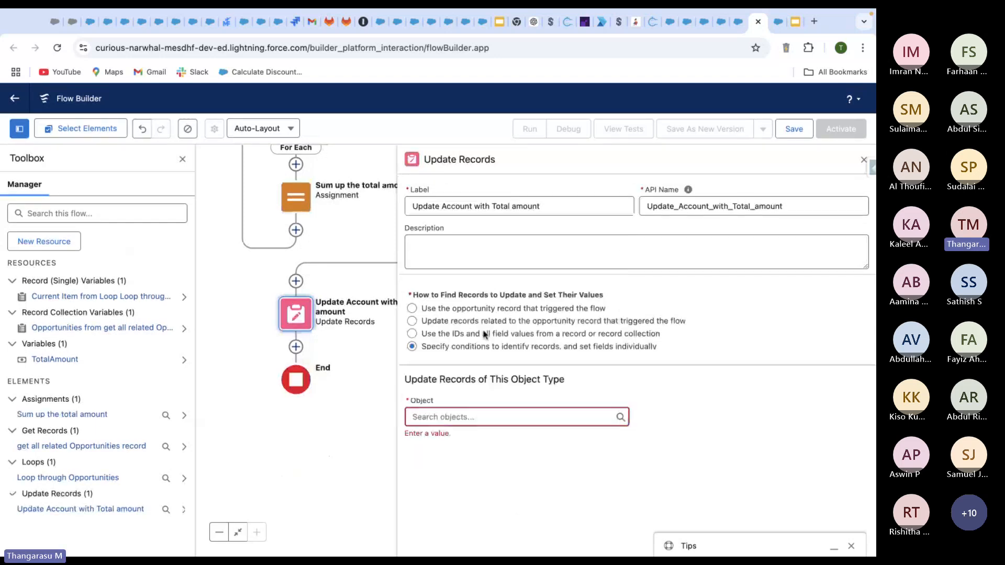
click(481, 418)
text(account)
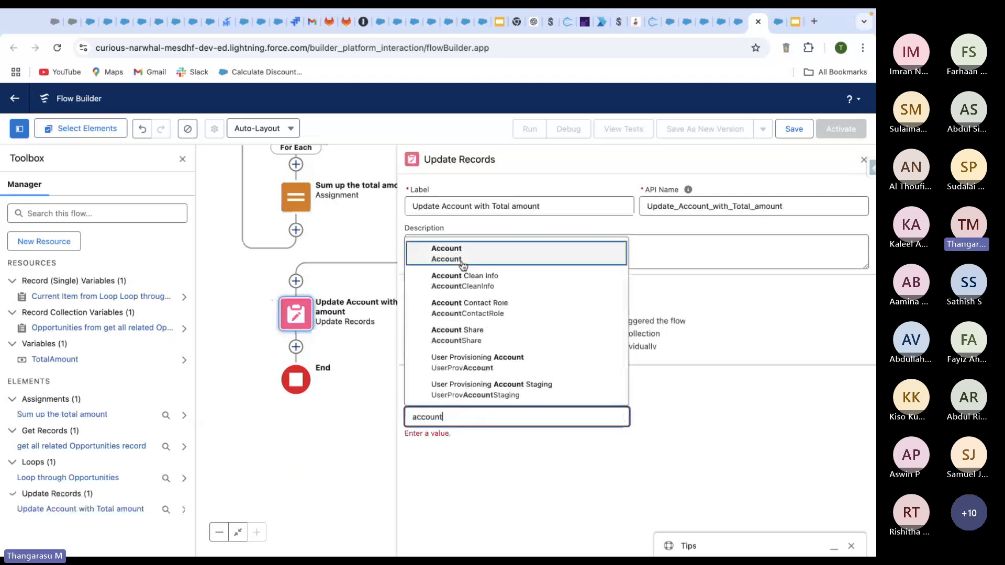
click(463, 260)
Filter the Account records with the condition Id Equals $Record > Account ID
scroll(569, 457, down, 3)
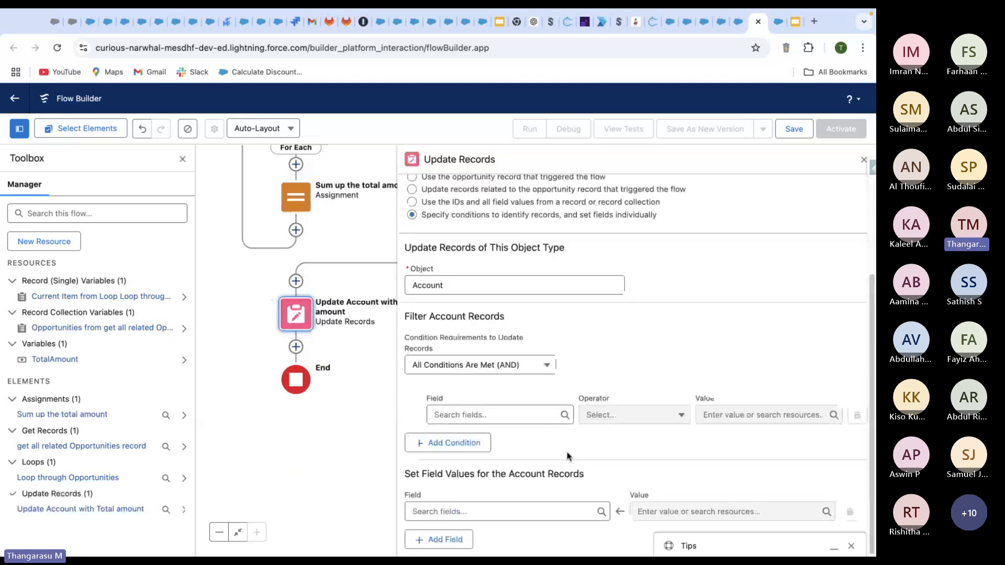
click(492, 416)
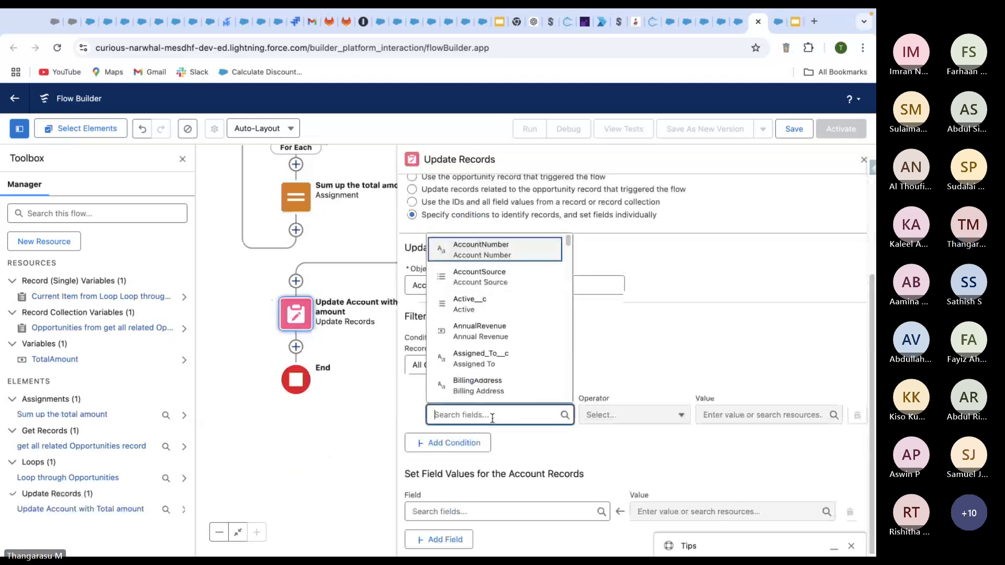
text(Id)
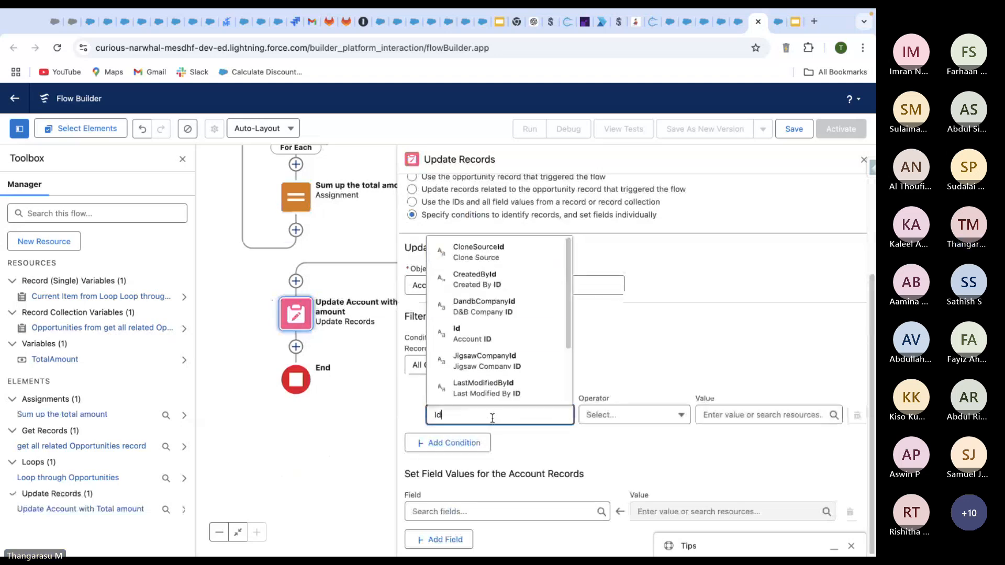
click(508, 333)
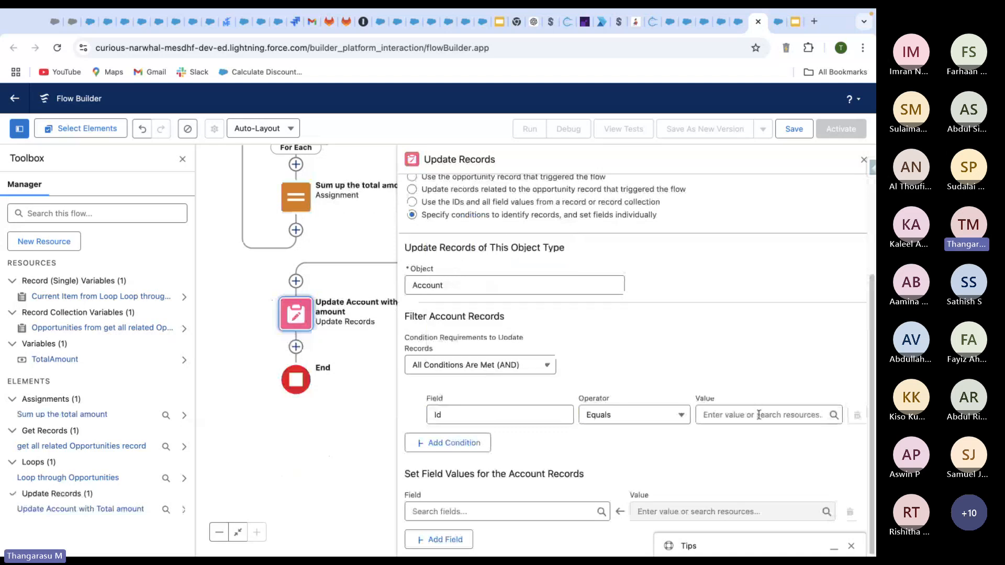
click(759, 414)
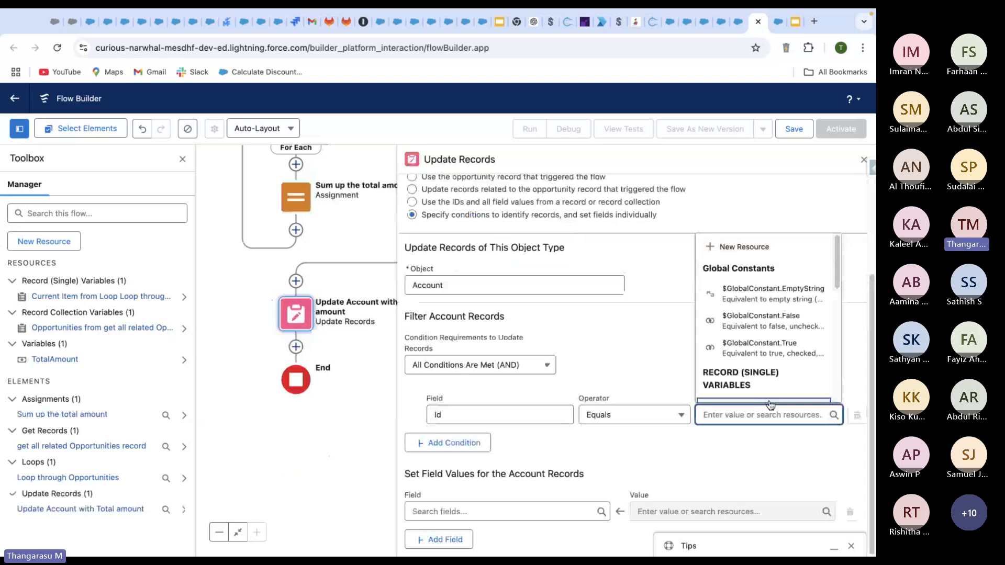
text(reco)
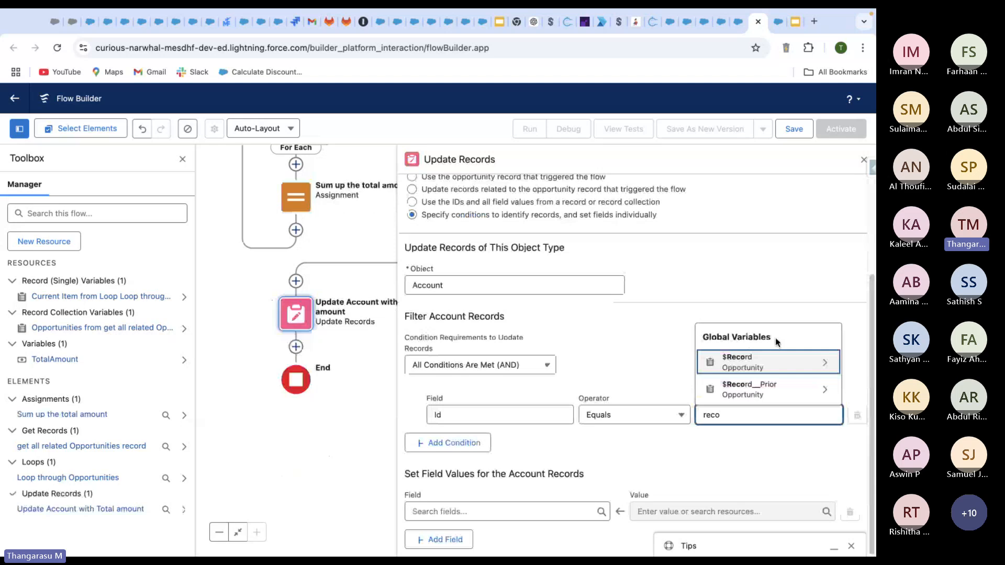
click(774, 362)
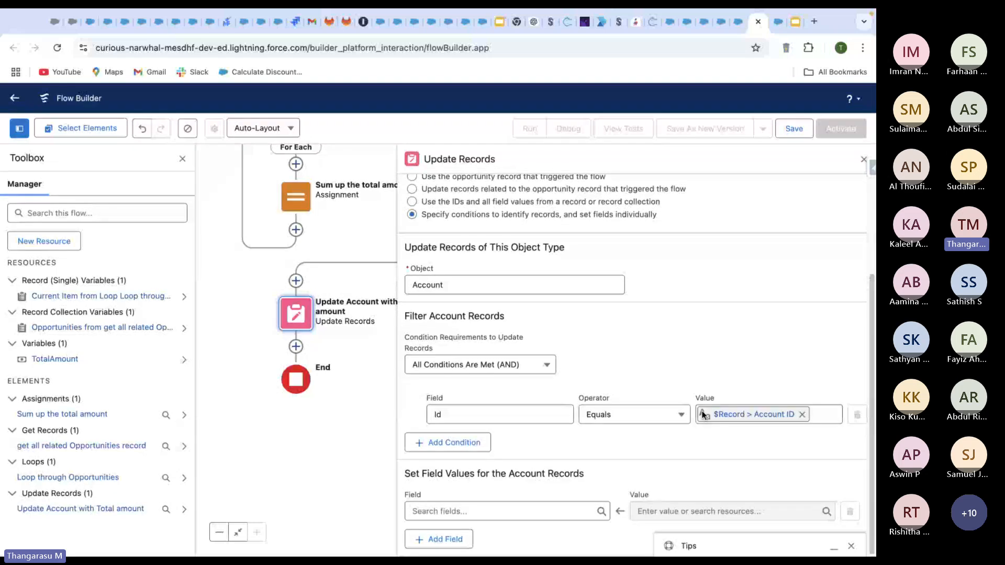
Set the account's To__c field to the TotalAmount variable and close the Update Records settings
click(489, 511)
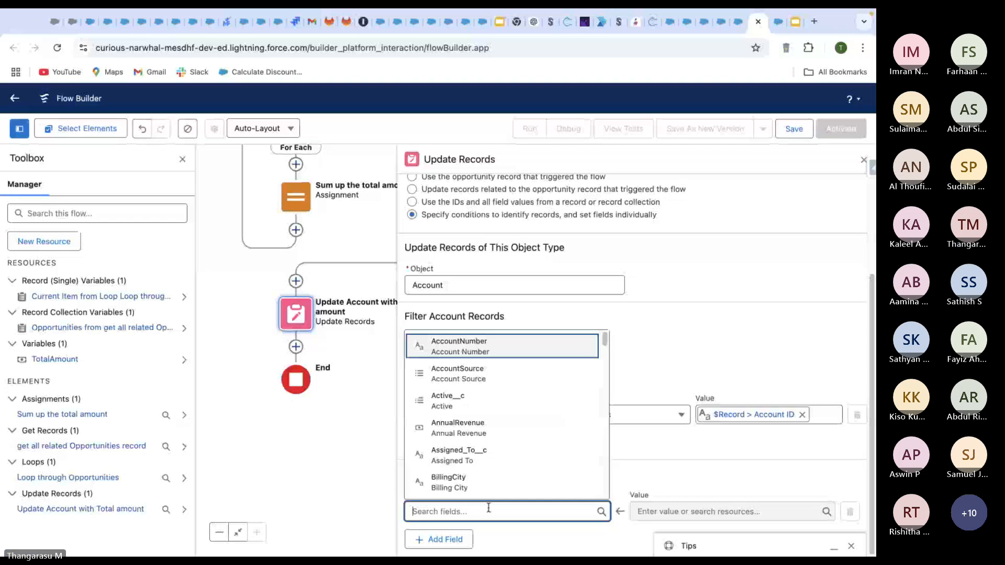
text(To__c)
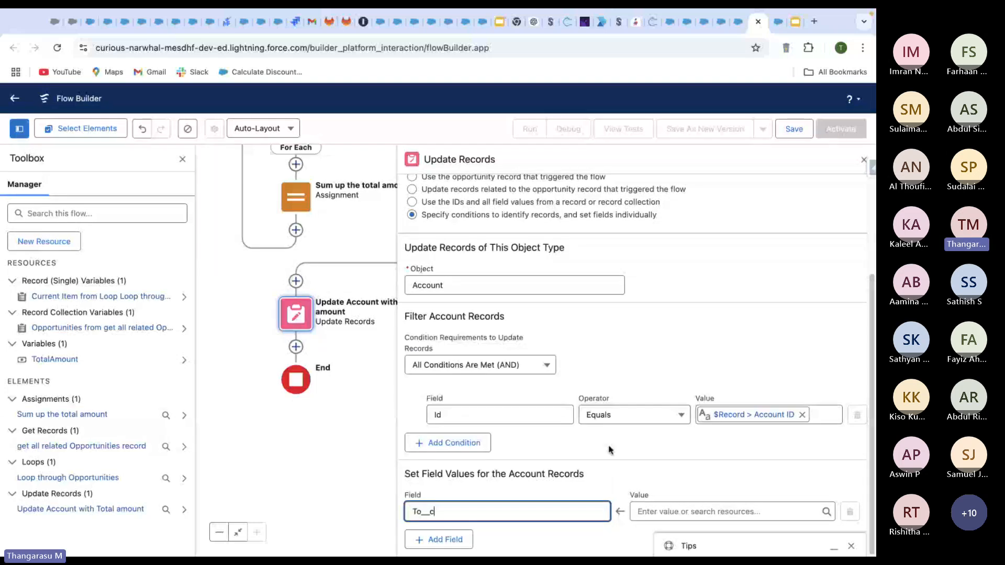
click(728, 511)
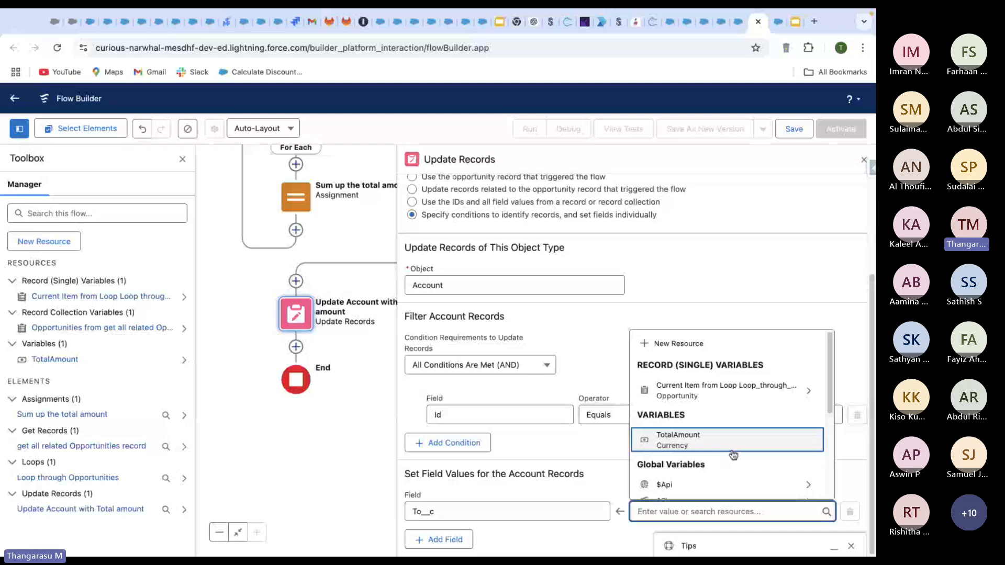
click(732, 451)
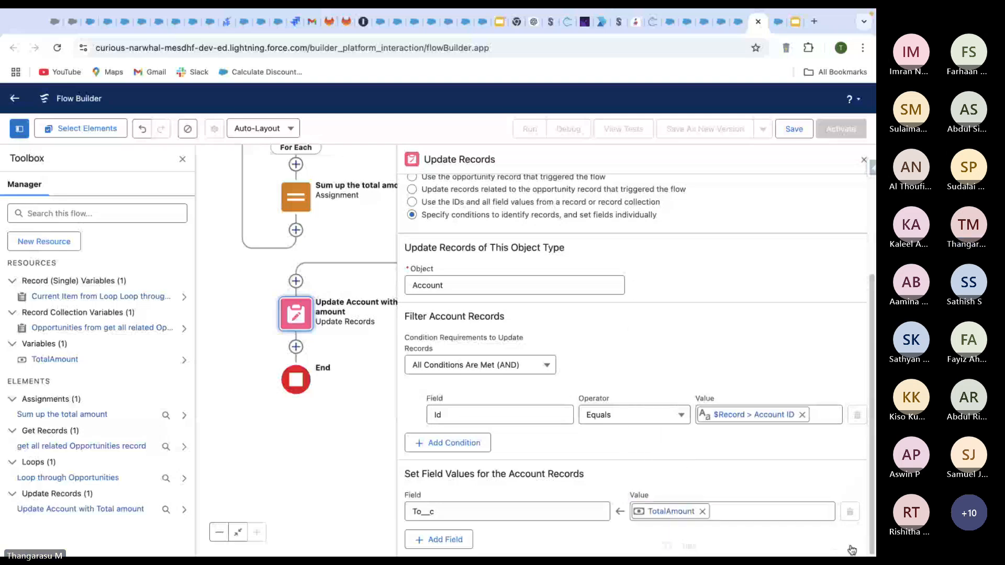
click(863, 162)
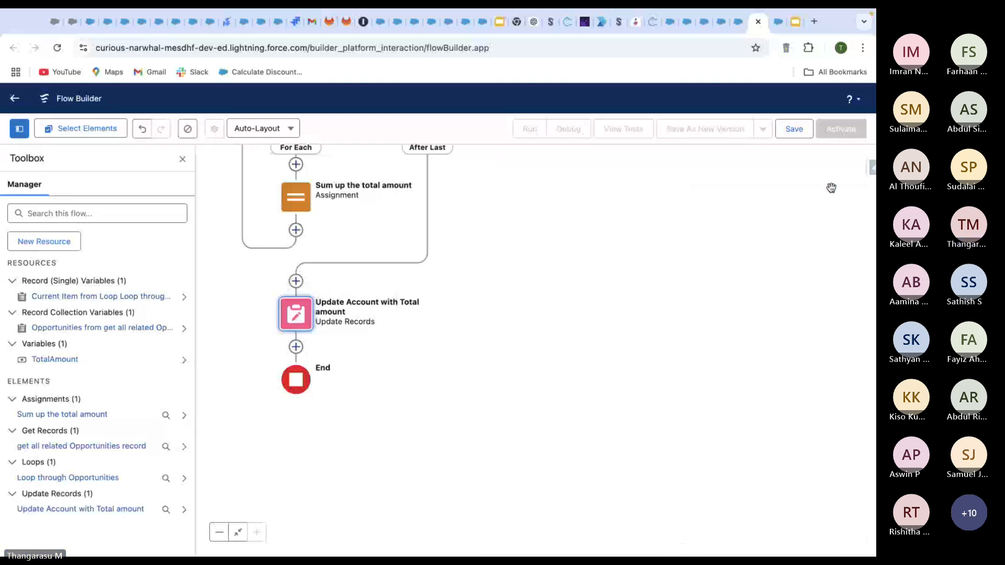
Review the flow from its start trigger through the loop, including the settings of the "Sum up the total amount" assignment
drag(539, 212, 599, 305)
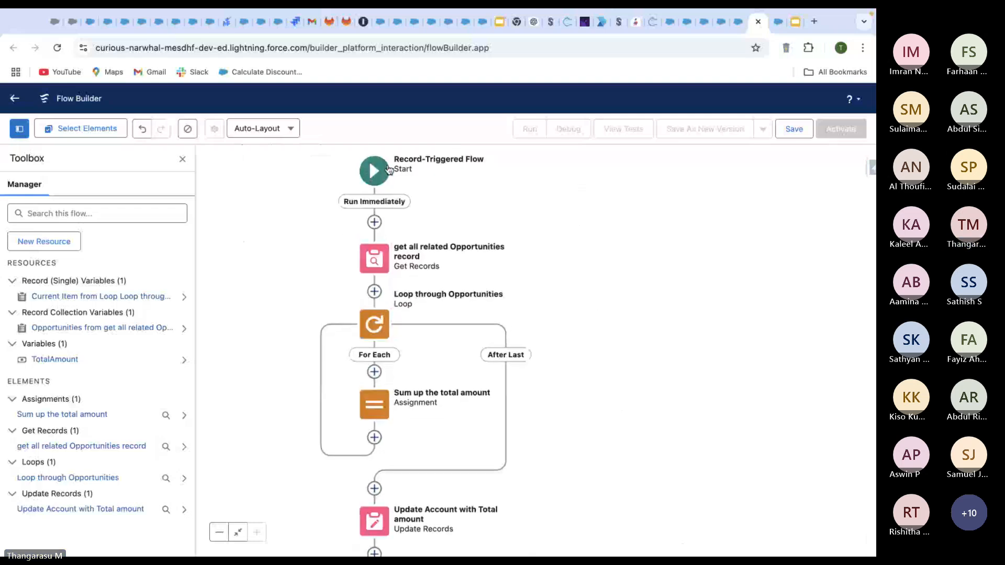
click(389, 169)
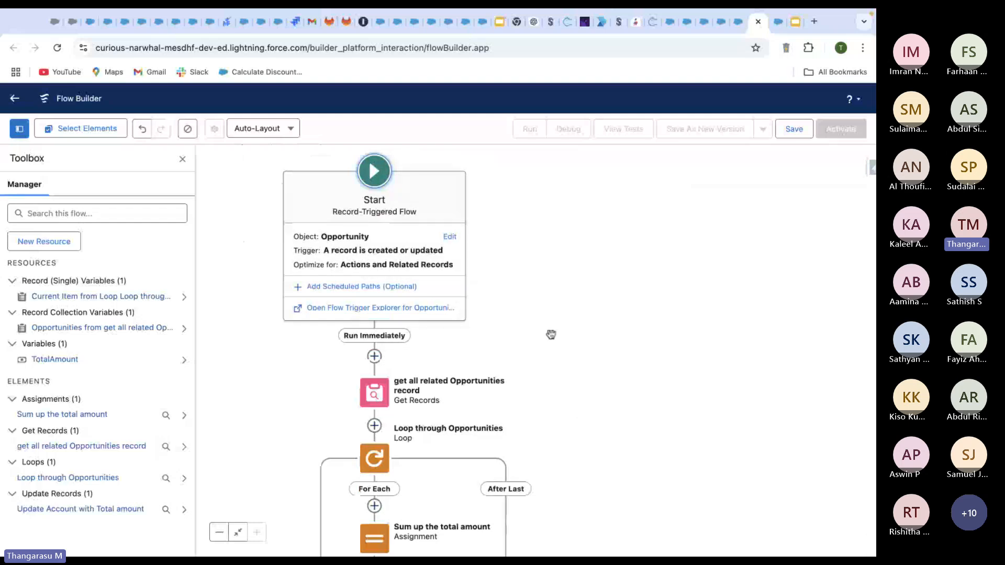
scroll(552, 334, down, 5)
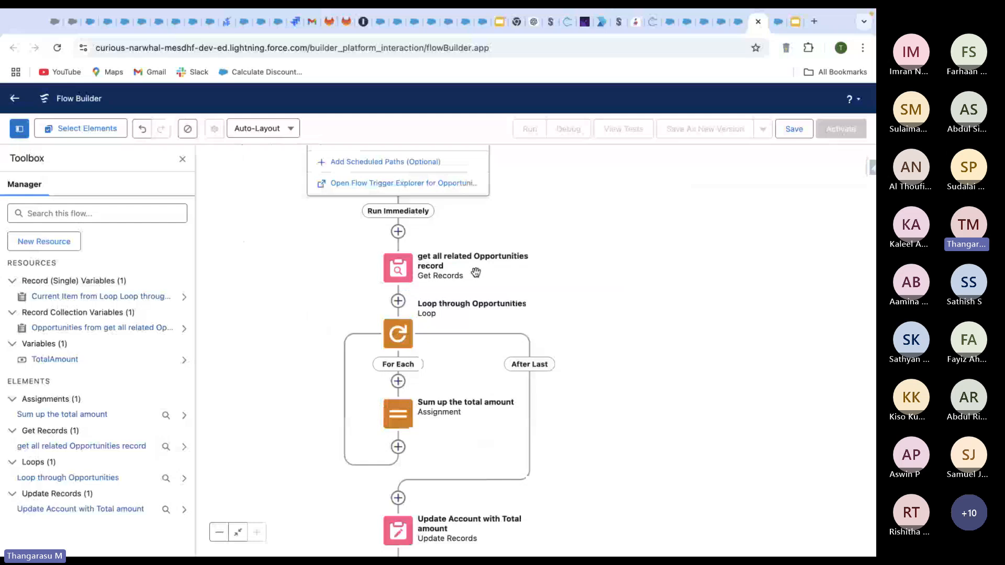
scroll(404, 387, down, 1)
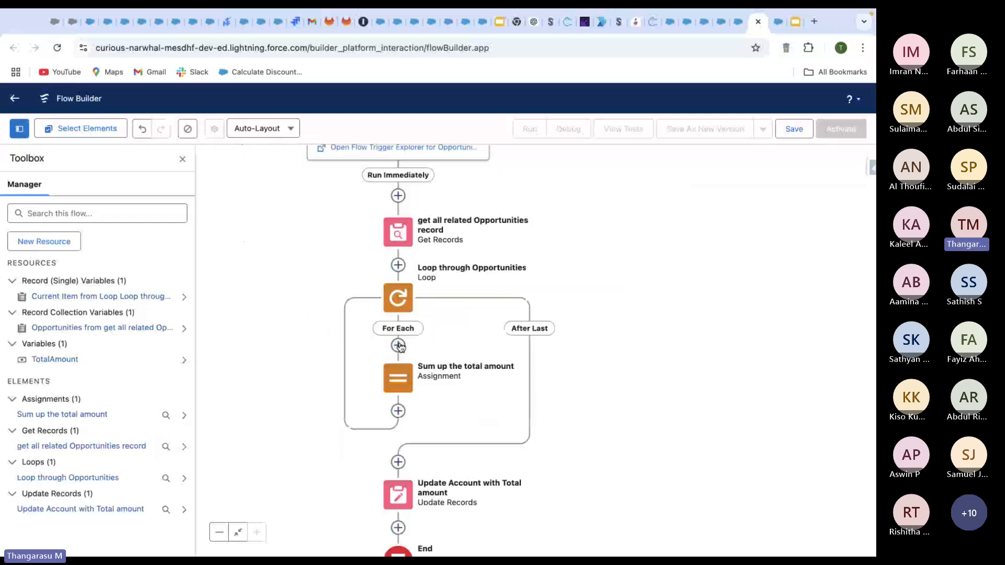
click(406, 392)
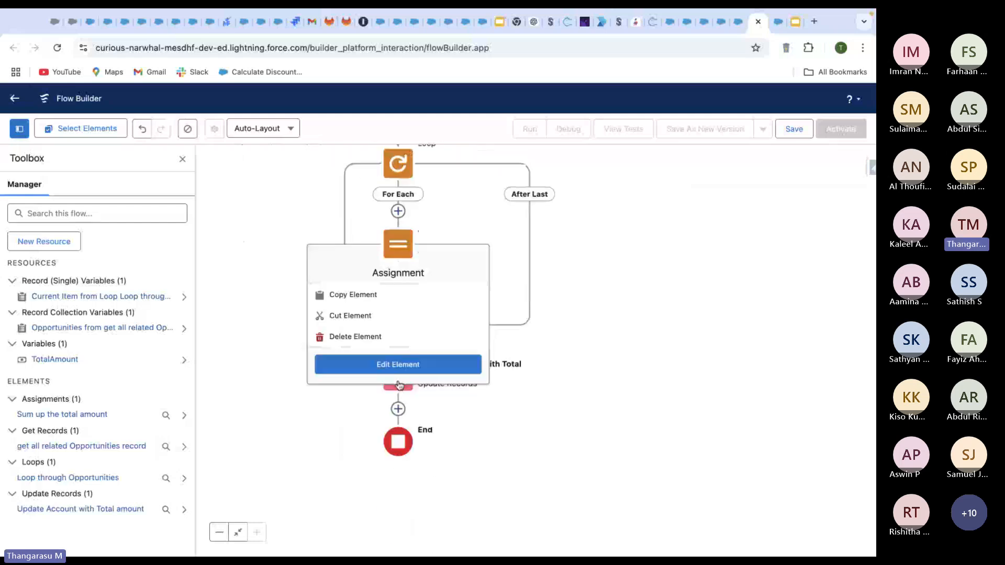
click(397, 363)
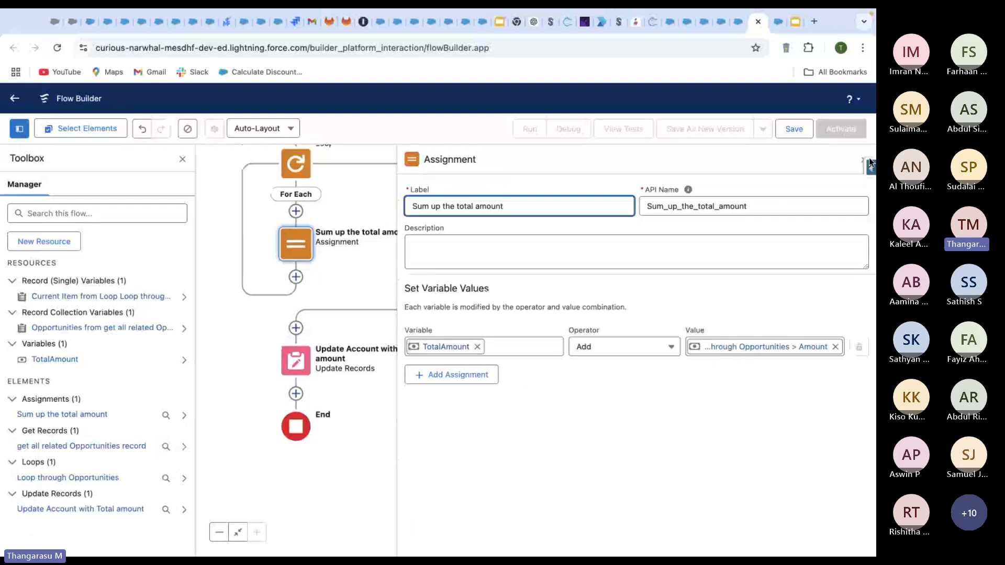
click(864, 158)
click(864, 157)
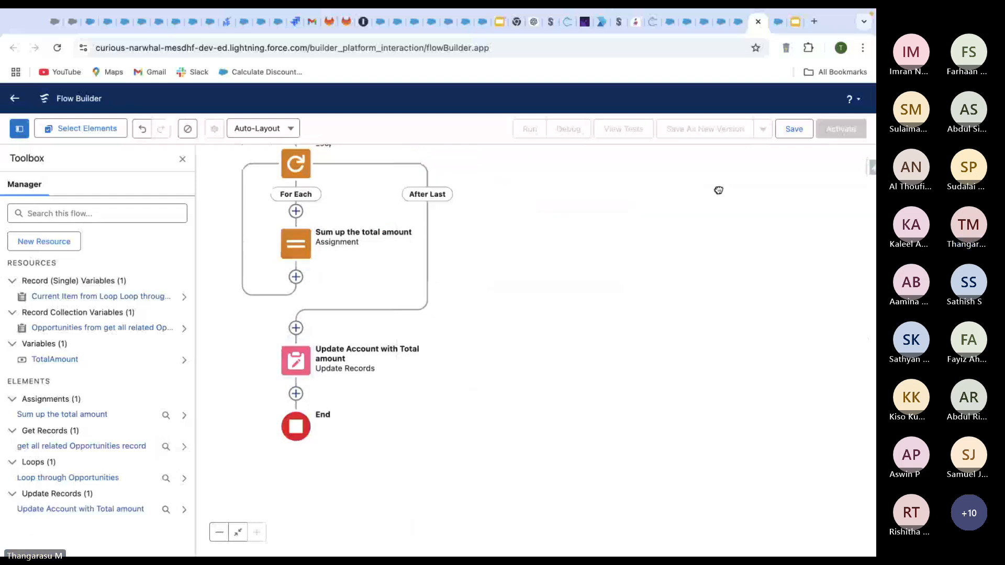
drag(368, 191, 414, 206)
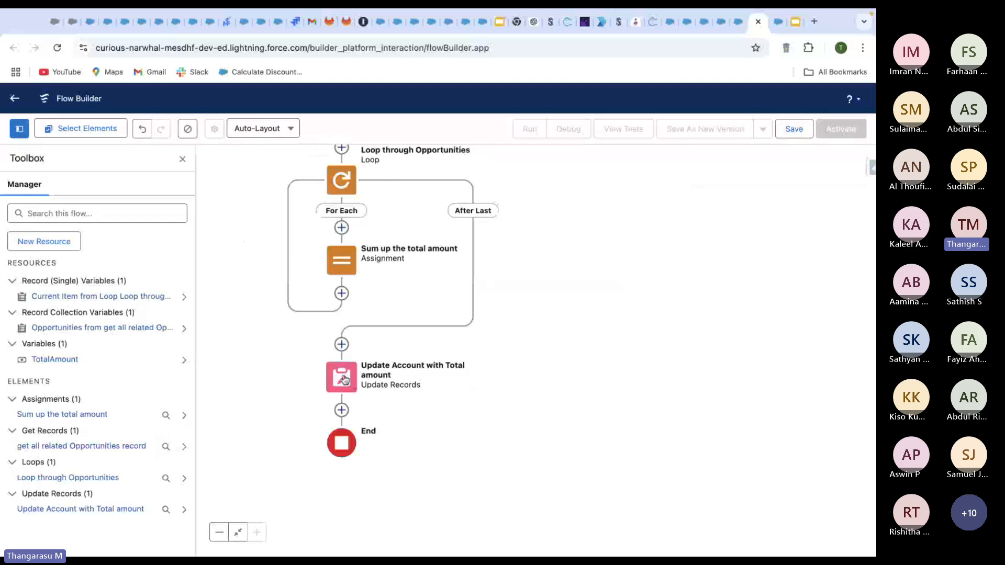
drag(648, 211, 718, 308)
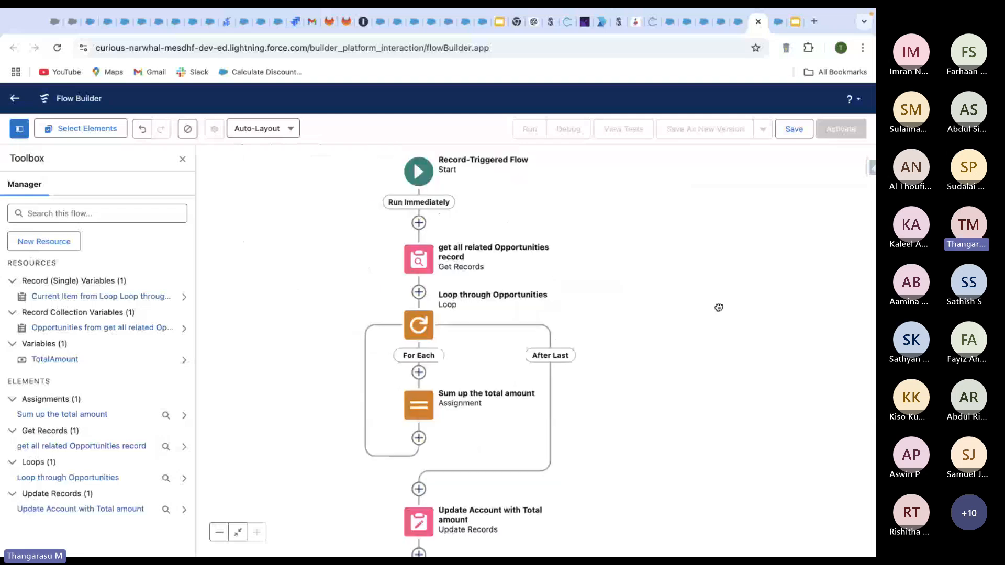
Save the flow with the label "Update Total Opportunity amount in Account" and its matching API name
click(794, 129)
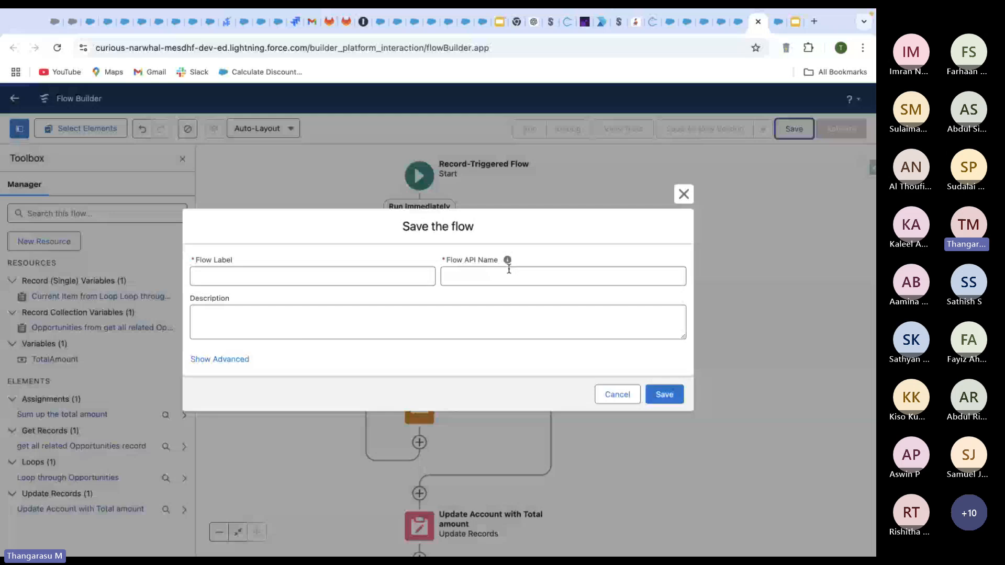
click(311, 283)
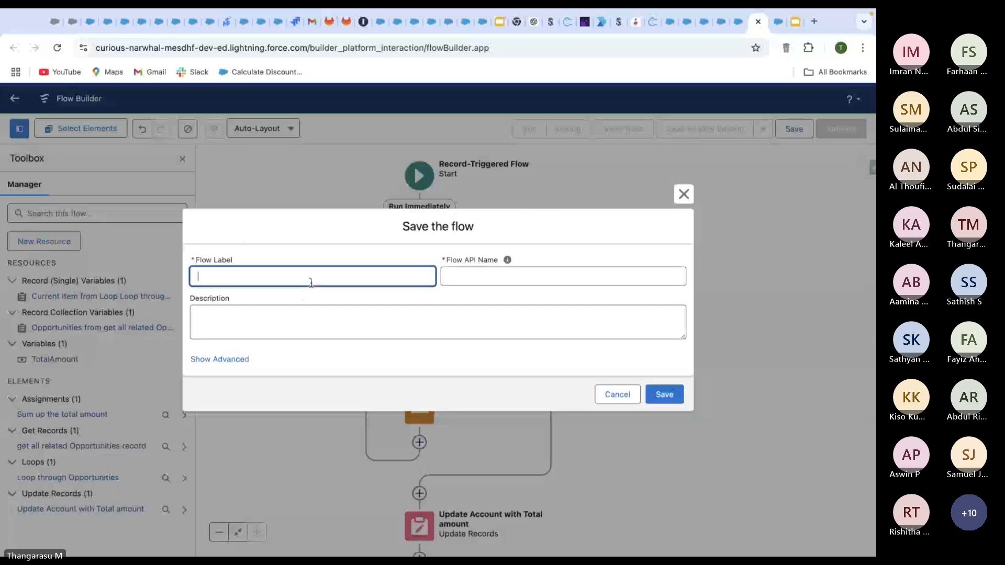
text(Update)
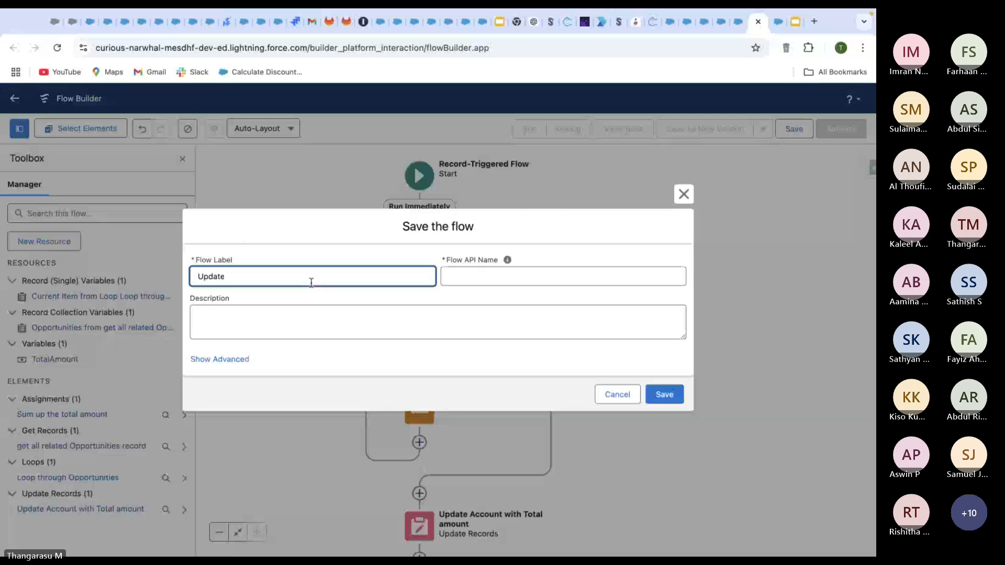
text( Total Opportunity amount in )
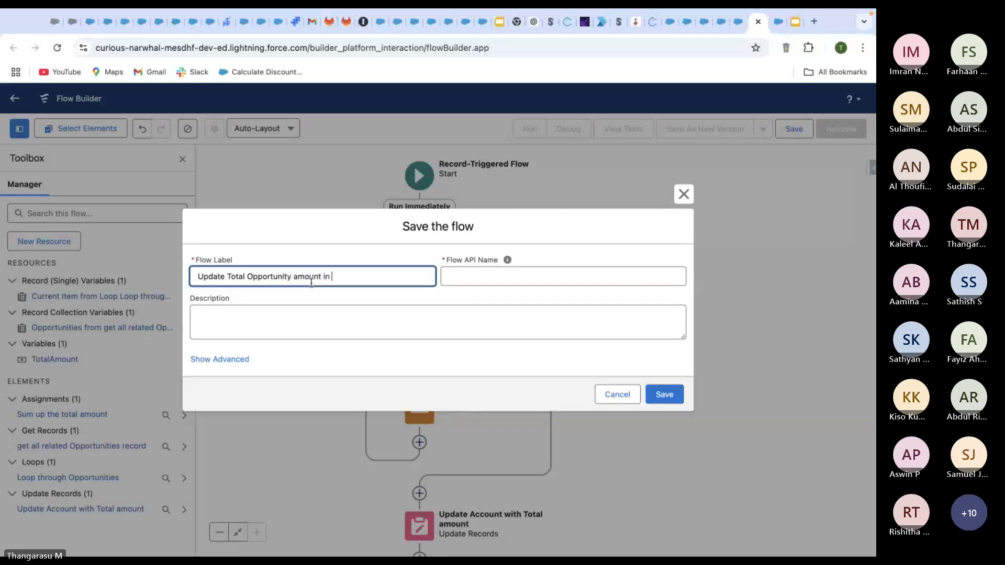
text(Account)
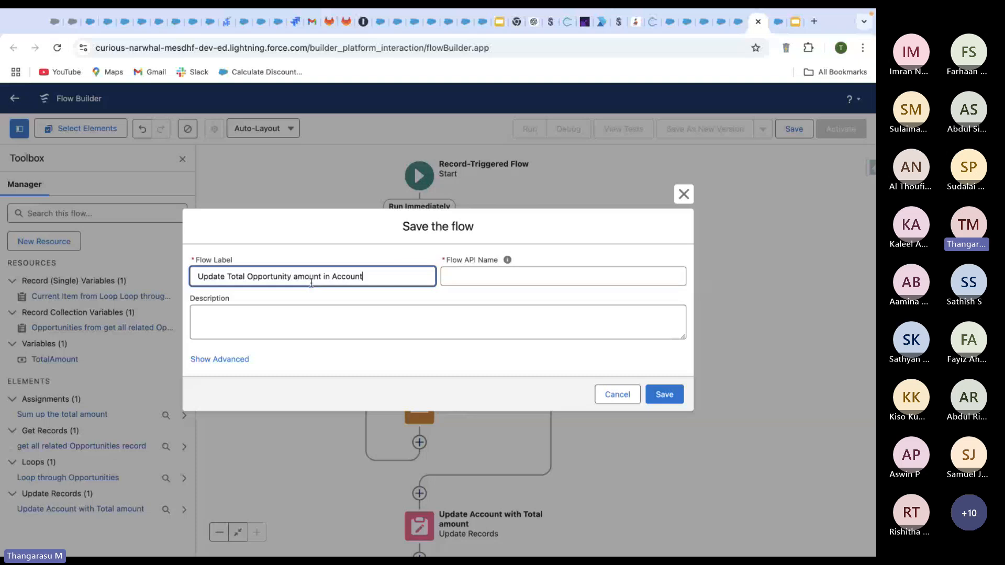
click(556, 403)
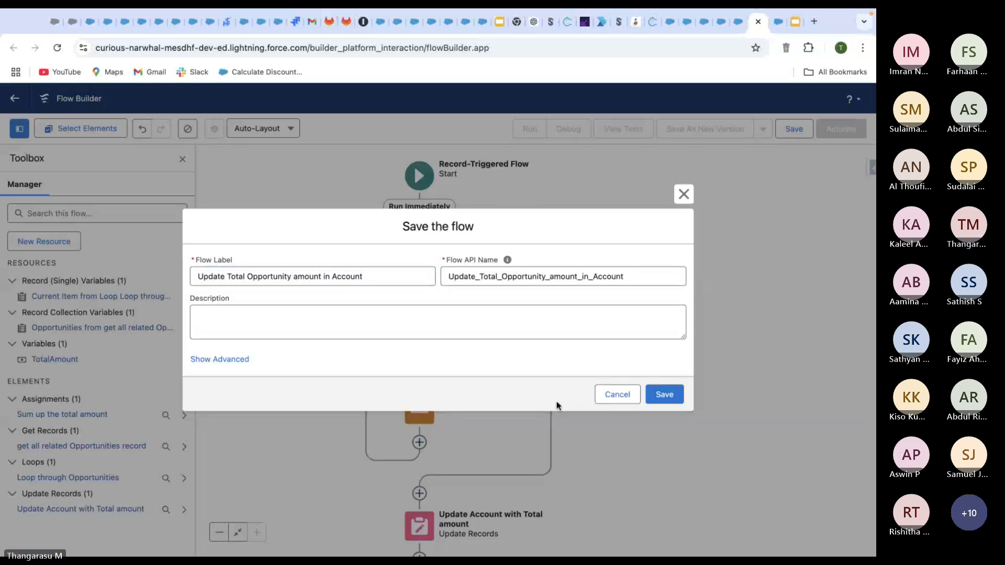
click(664, 395)
scroll(673, 362, down, 1)
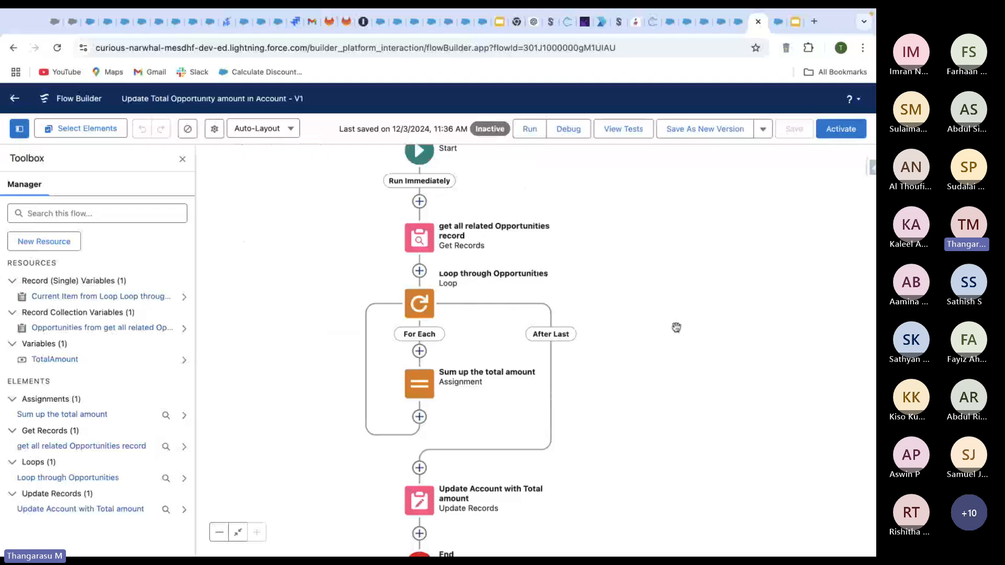
drag(646, 218, 646, 294)
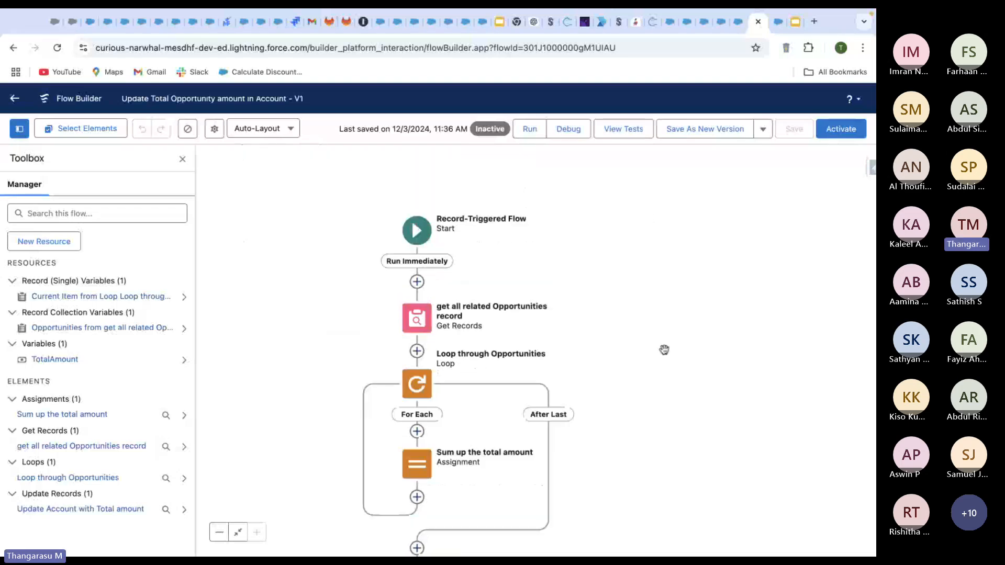
drag(664, 348, 663, 273)
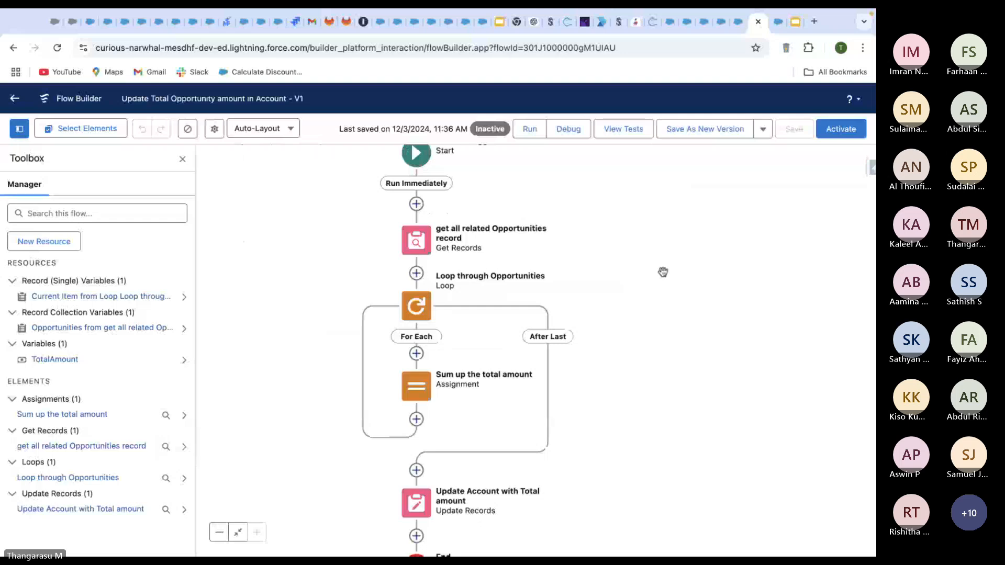
Switch to the Teams meeting window to check the participants and return to the flow in Chrome
key(ctrl+Up)
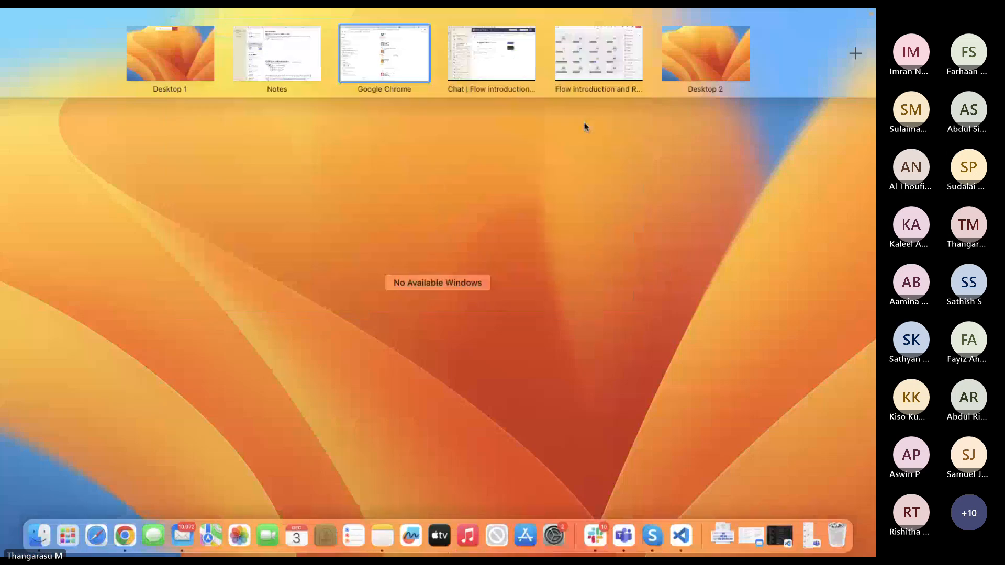
click(580, 76)
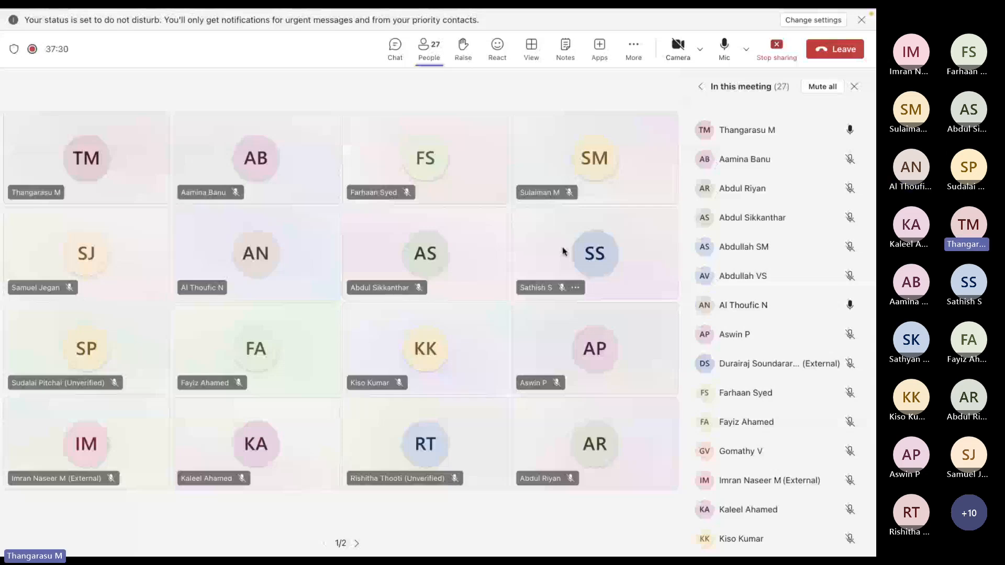
key(ctrl+Up)
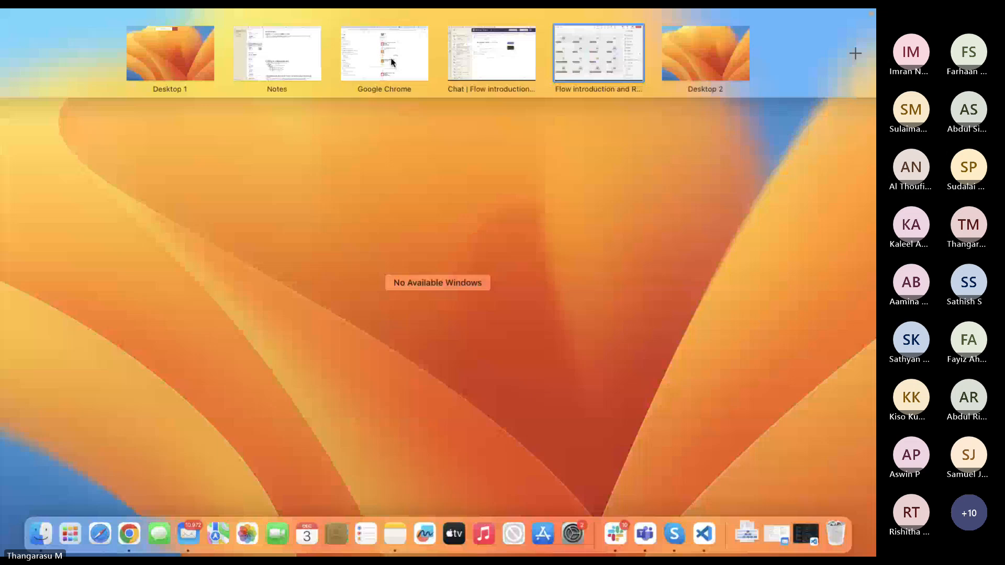
click(391, 62)
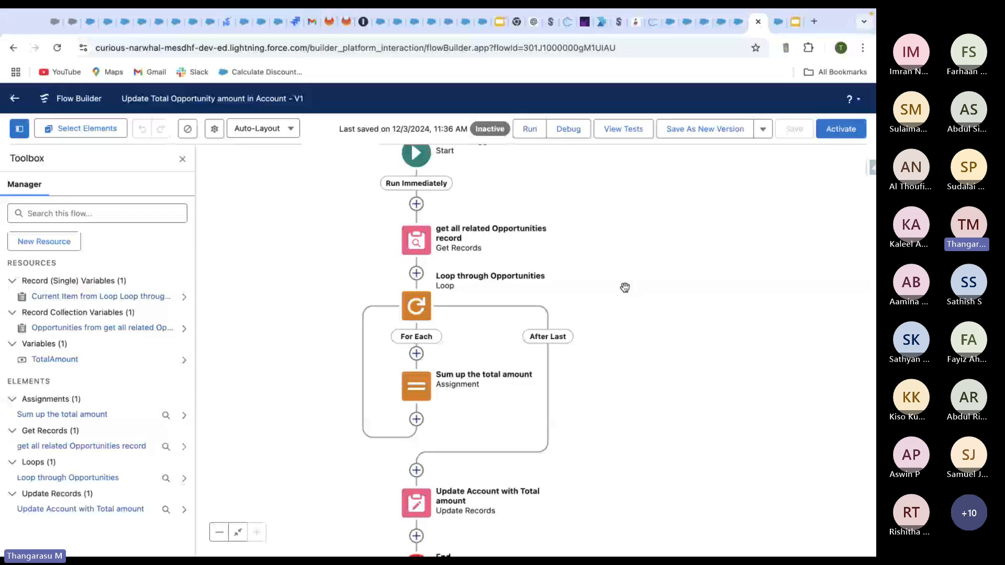
Examine the settings of the TotalAmount variable and leave them as they are
drag(696, 314, 727, 253)
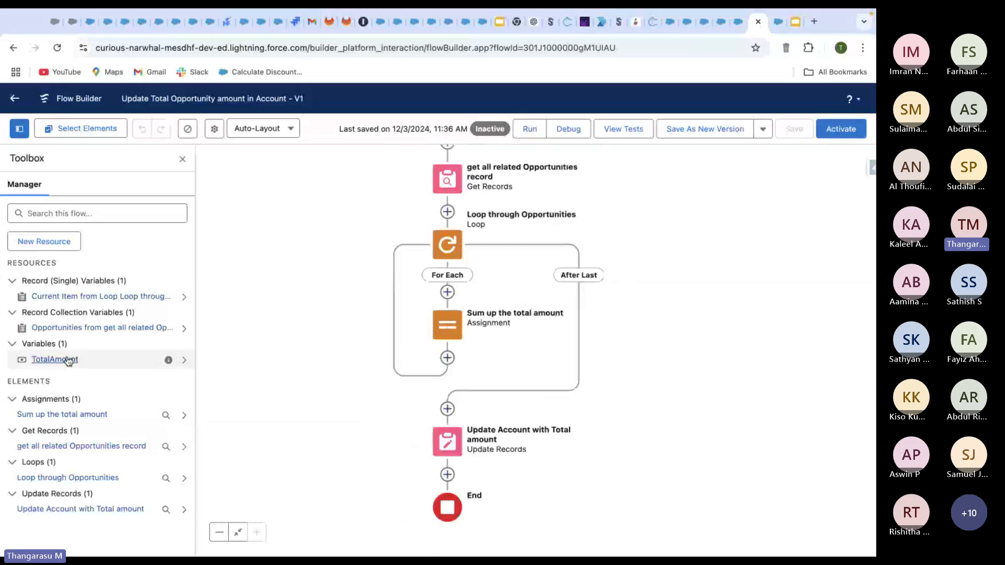
click(67, 361)
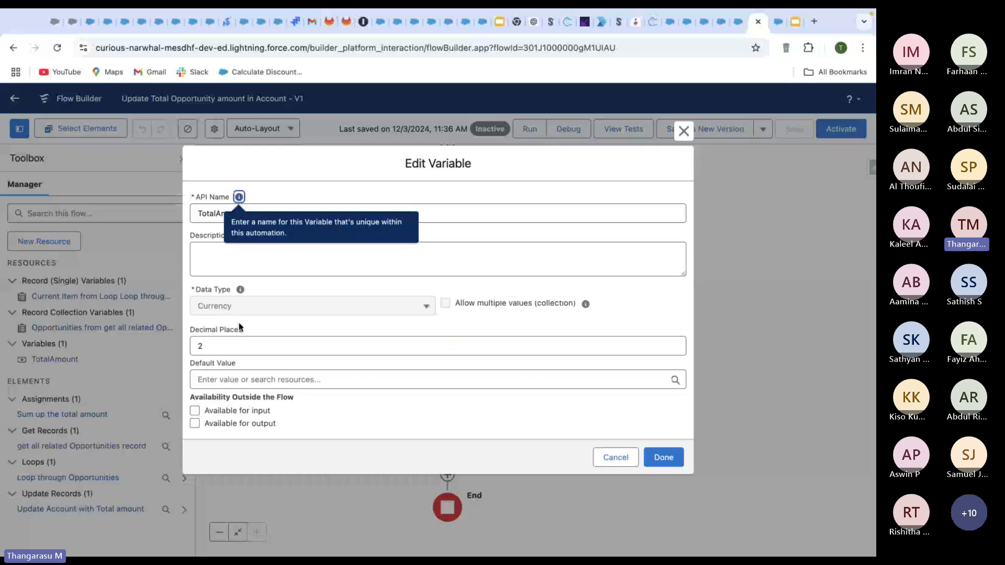
click(614, 458)
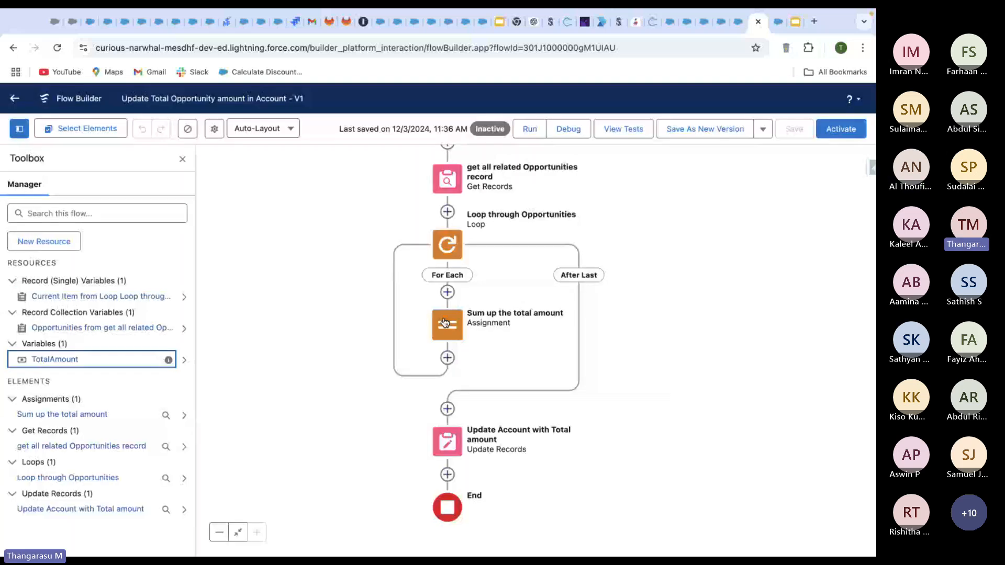
Examine the variable, operator and value set in the Sum up the total amount assignment inside the loop
click(445, 322)
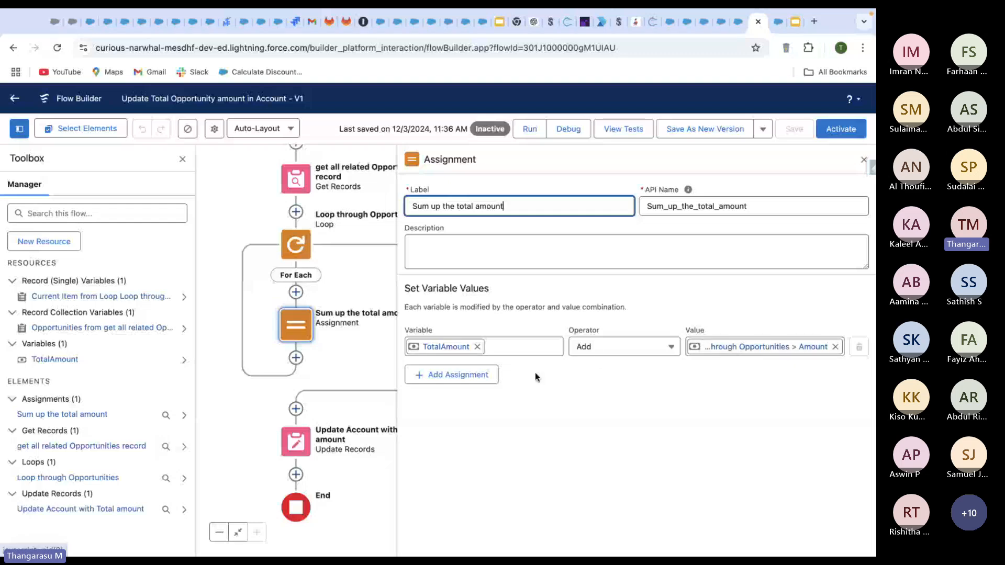
click(478, 347)
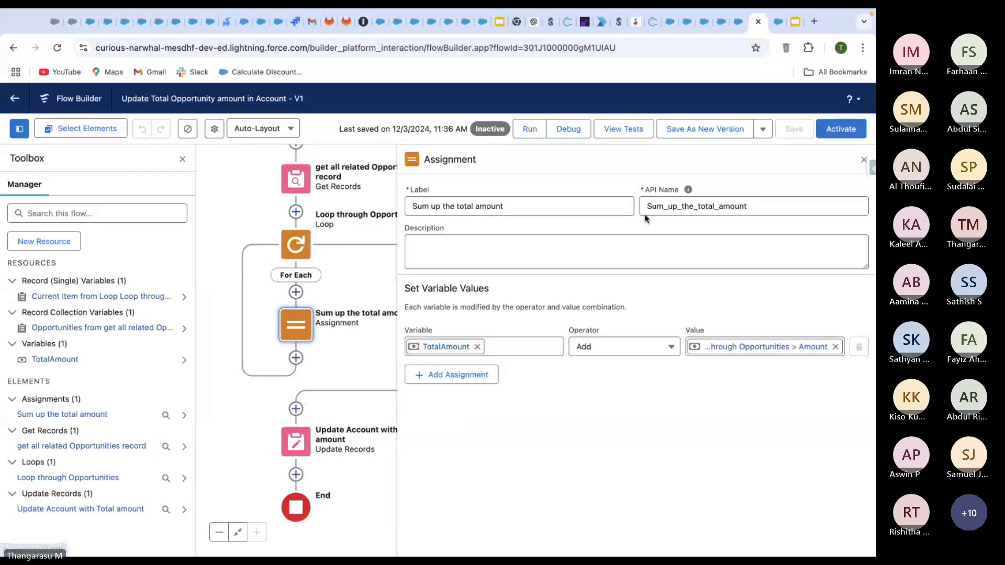
click(864, 159)
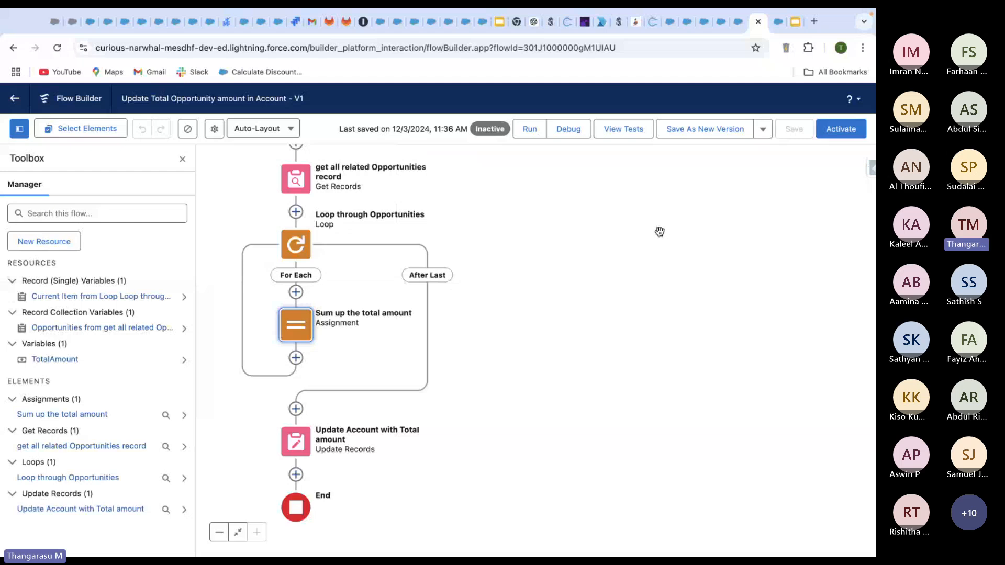
drag(660, 231, 750, 224)
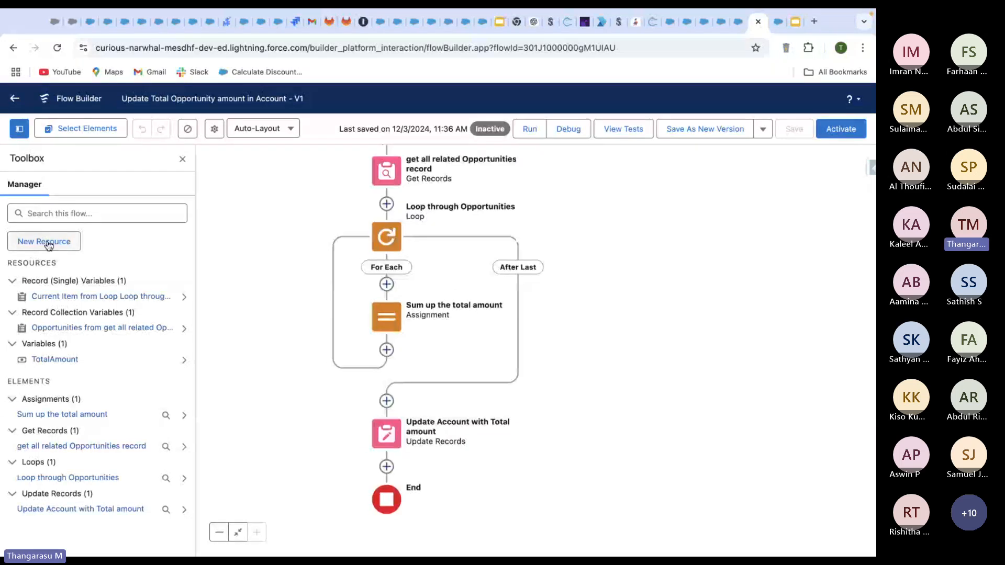
click(49, 242)
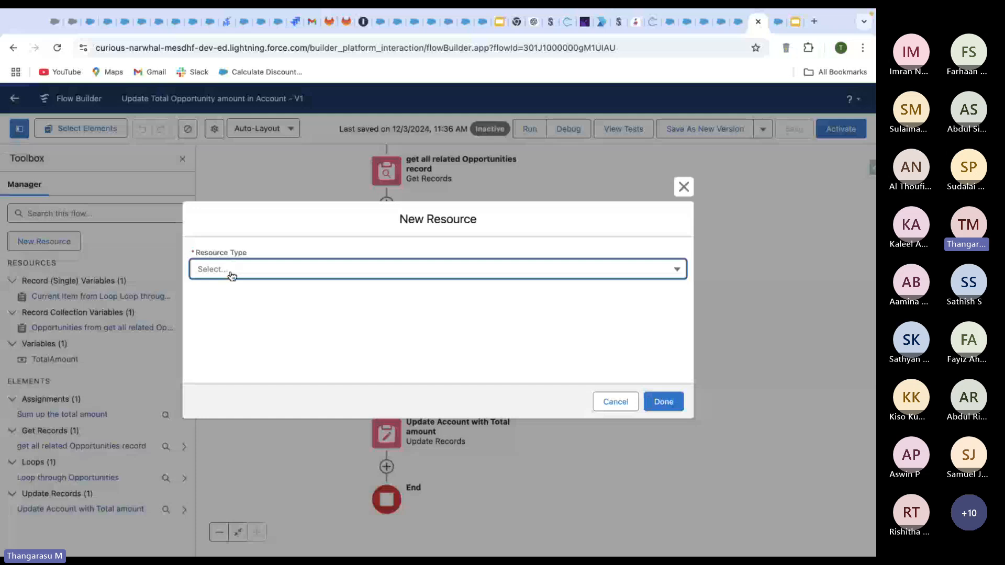
click(232, 270)
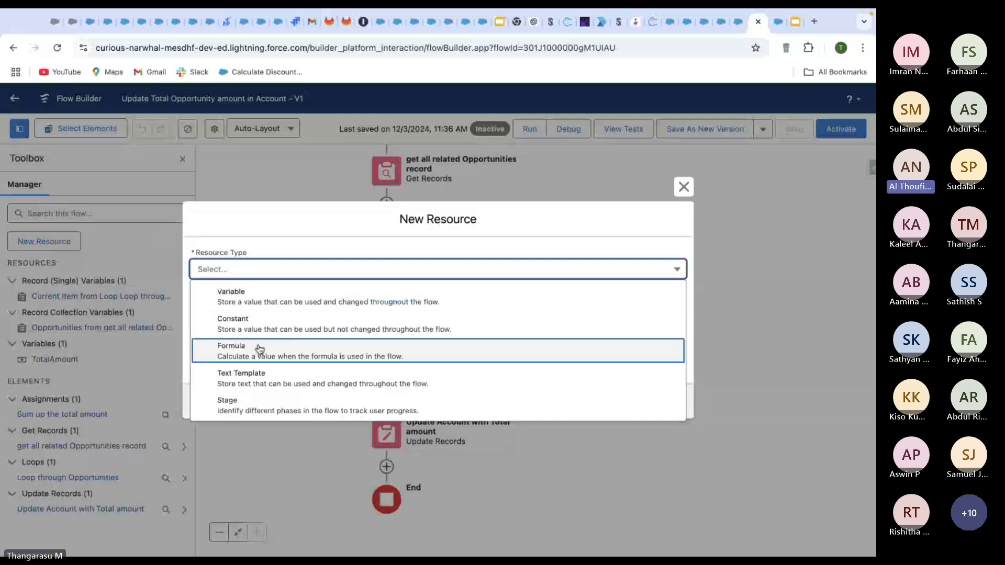
click(635, 189)
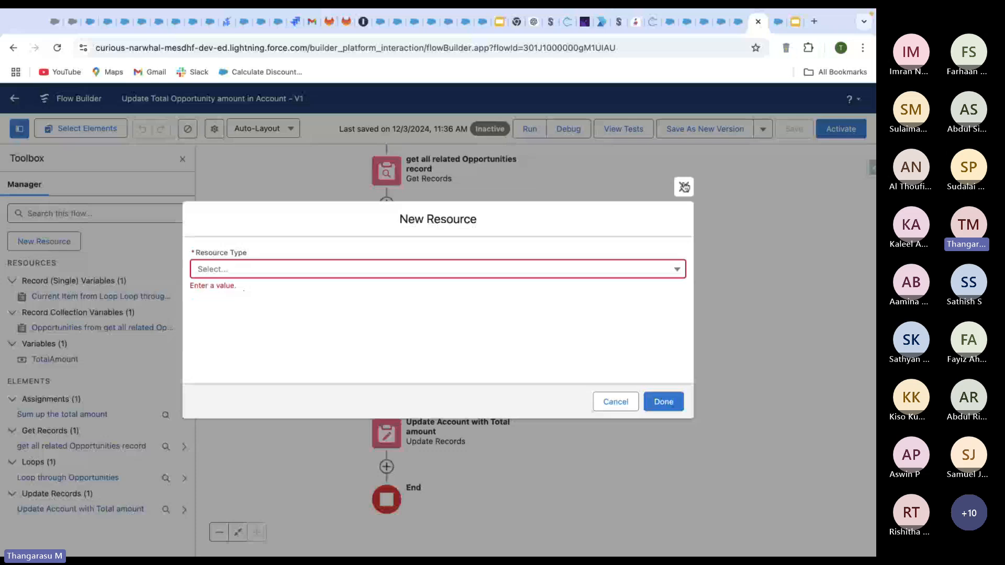
click(683, 186)
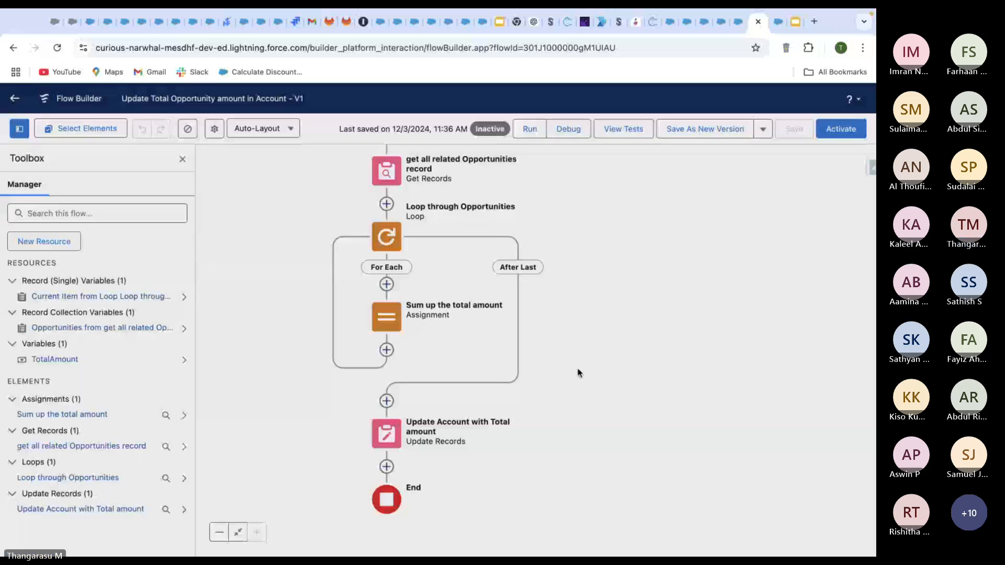
Review the account filter and field value settings of the Update Account with Total amount element, including the To__c field
drag(578, 369, 588, 339)
click(401, 403)
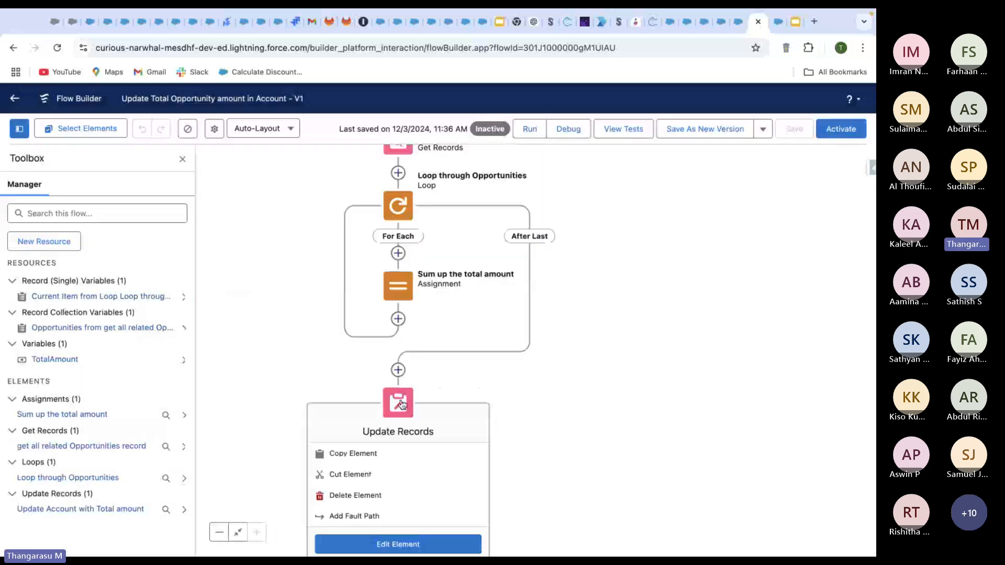
click(398, 545)
scroll(643, 411, down, 3)
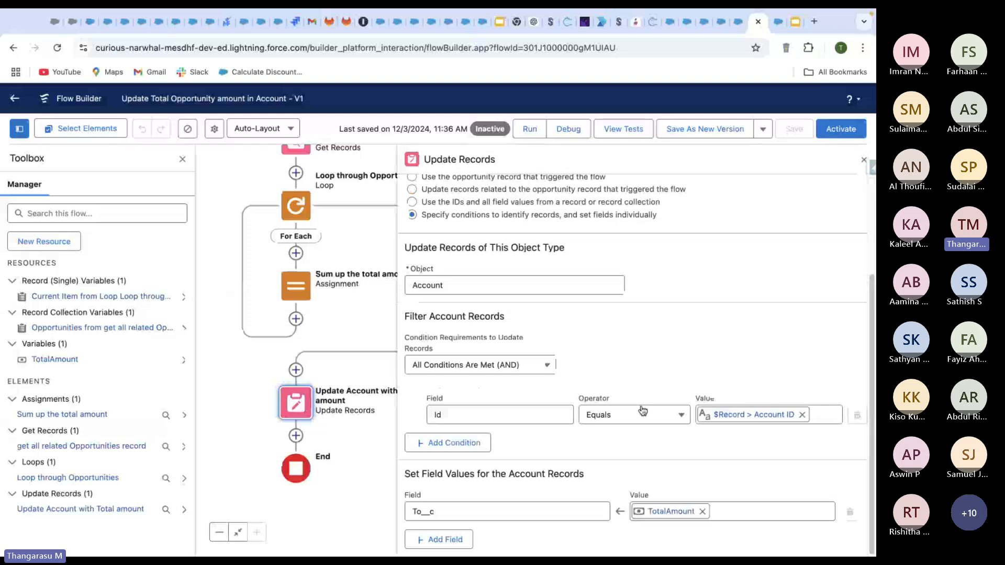
click(483, 512)
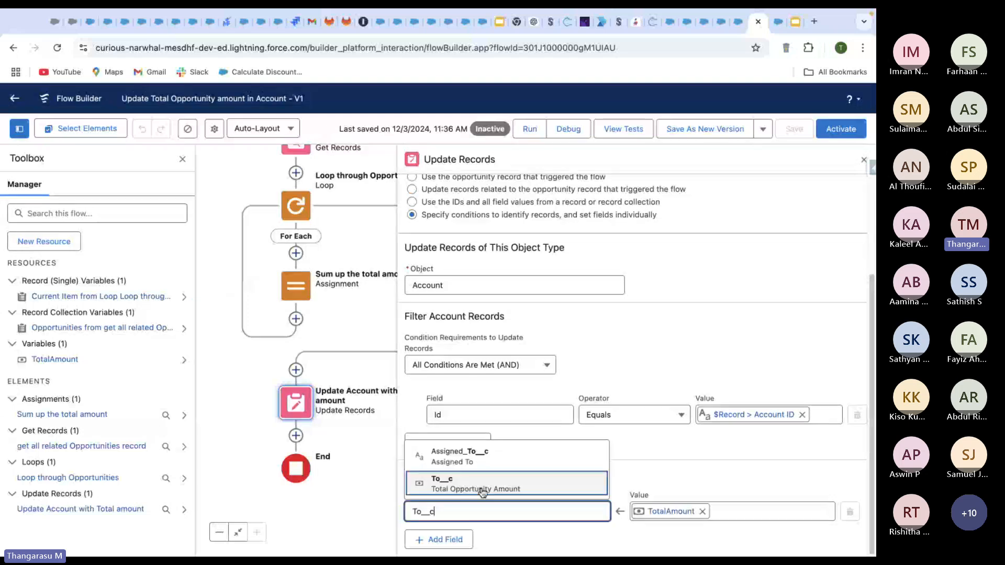
click(584, 540)
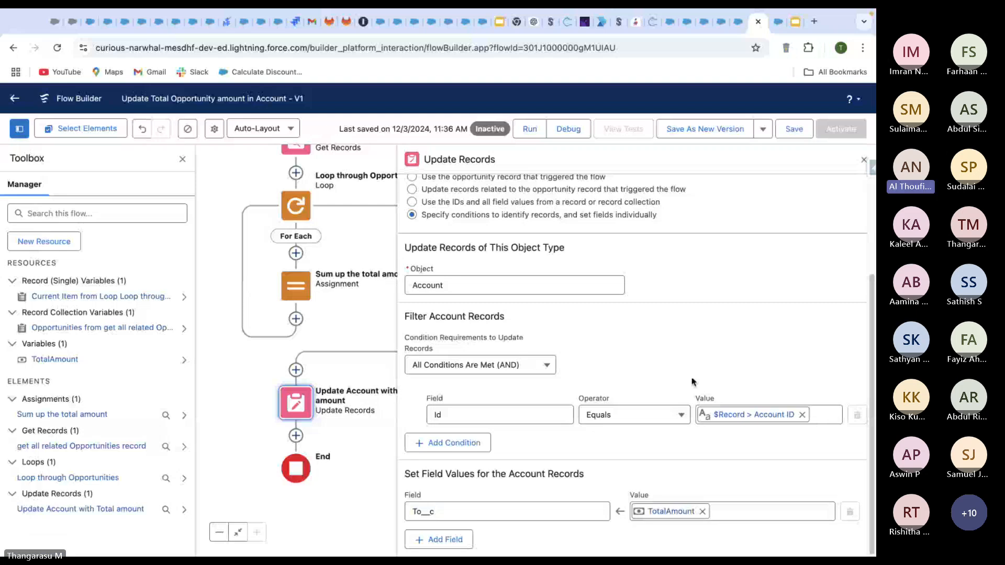
click(864, 160)
Switch to the Teams meeting window to check on the meeting, and return to the flow in Chrome
drag(698, 214, 706, 223)
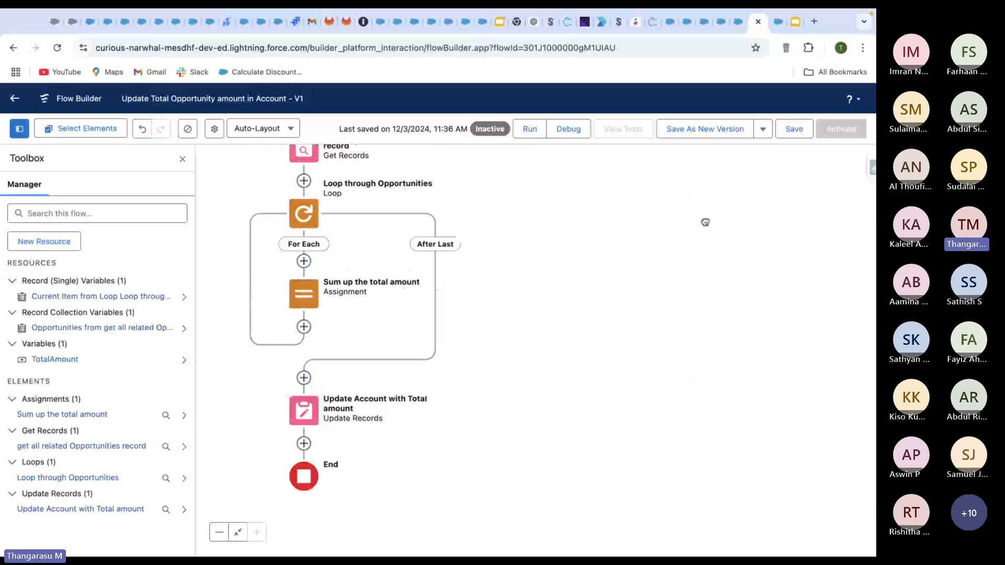
drag(706, 222, 716, 237)
key(ctrl+Up)
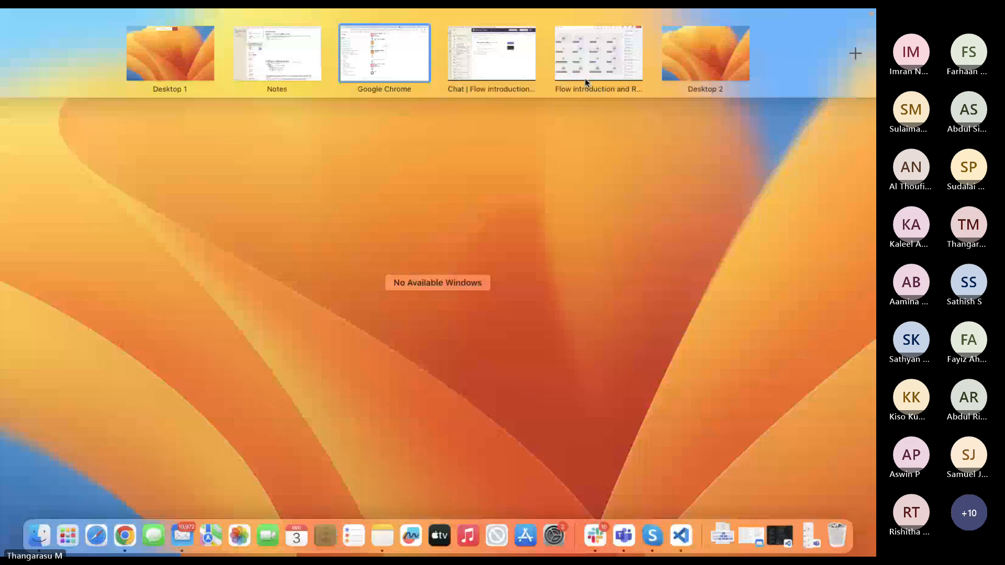
click(586, 77)
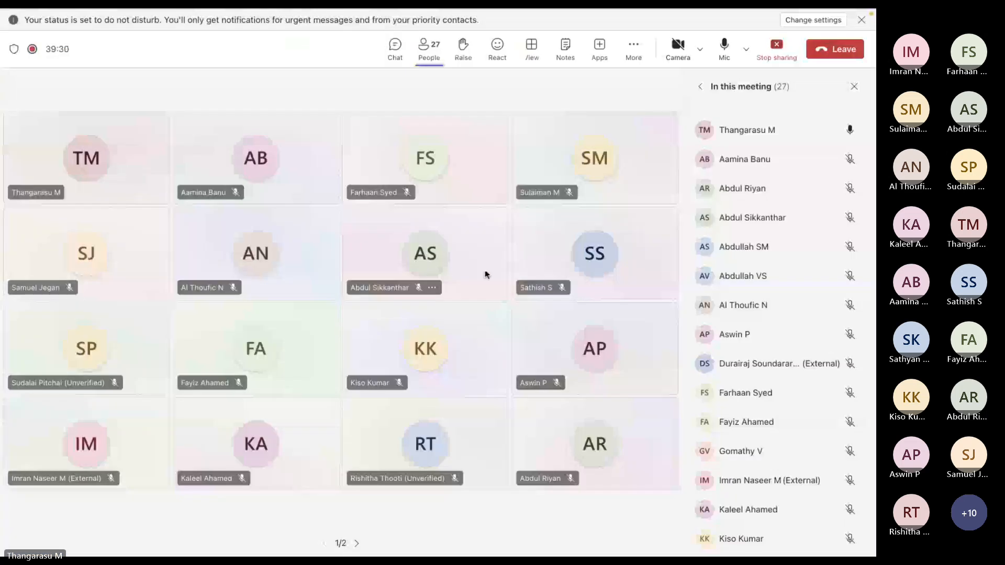
key(ctrl+Up)
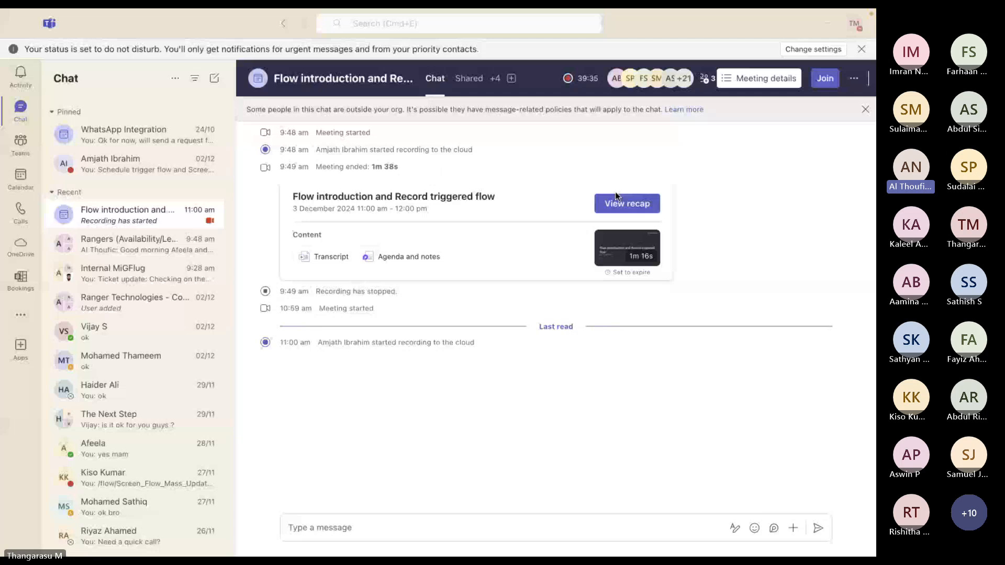
key(super+Tab)
drag(581, 268, 592, 285)
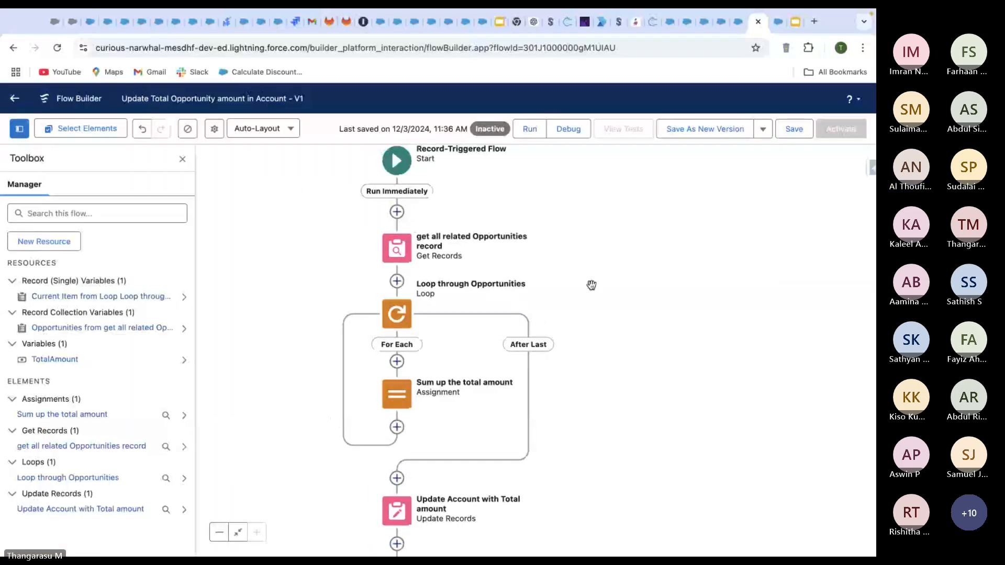
drag(592, 286, 582, 226)
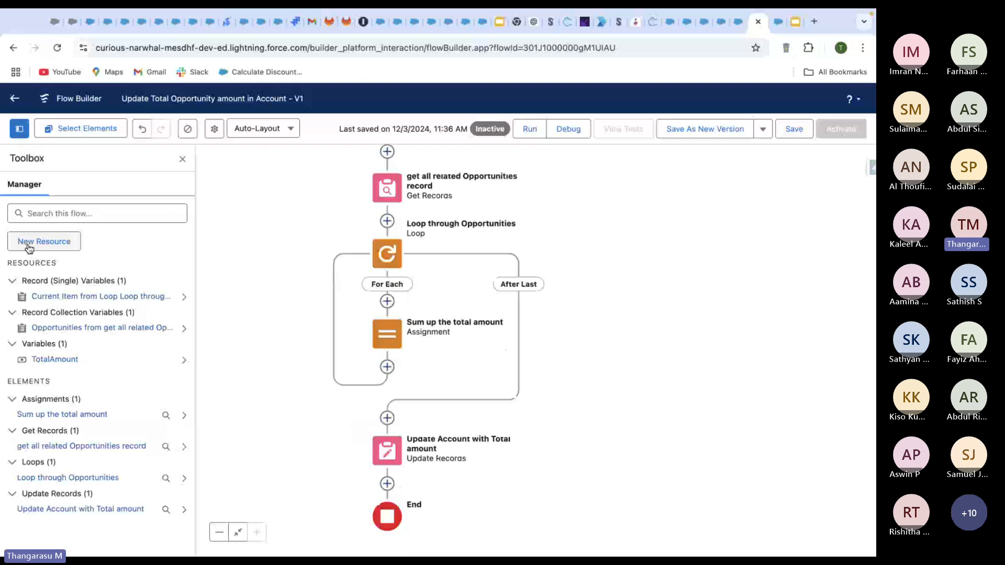
Start a new resource of type Formula and set its data type to Number
click(29, 243)
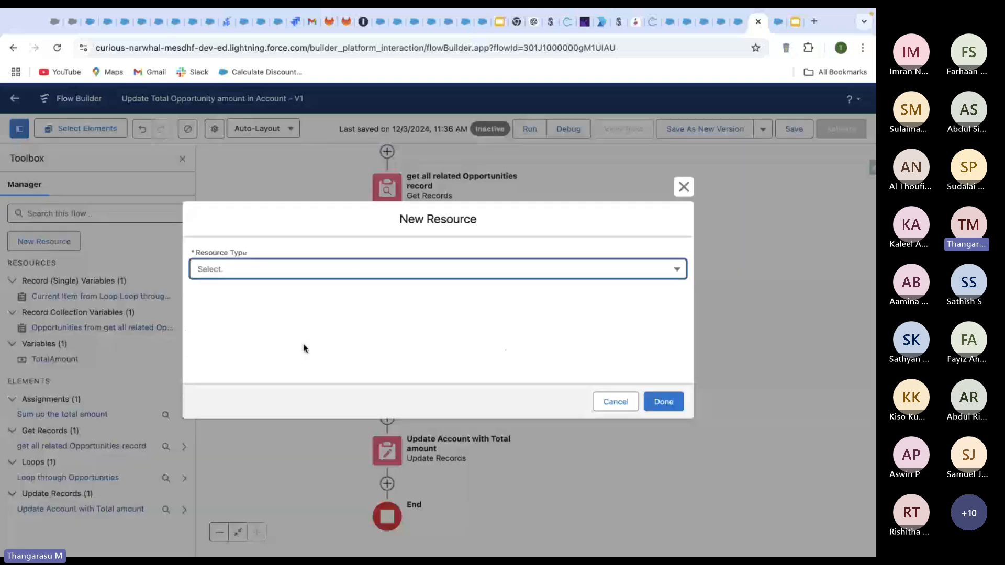
click(265, 270)
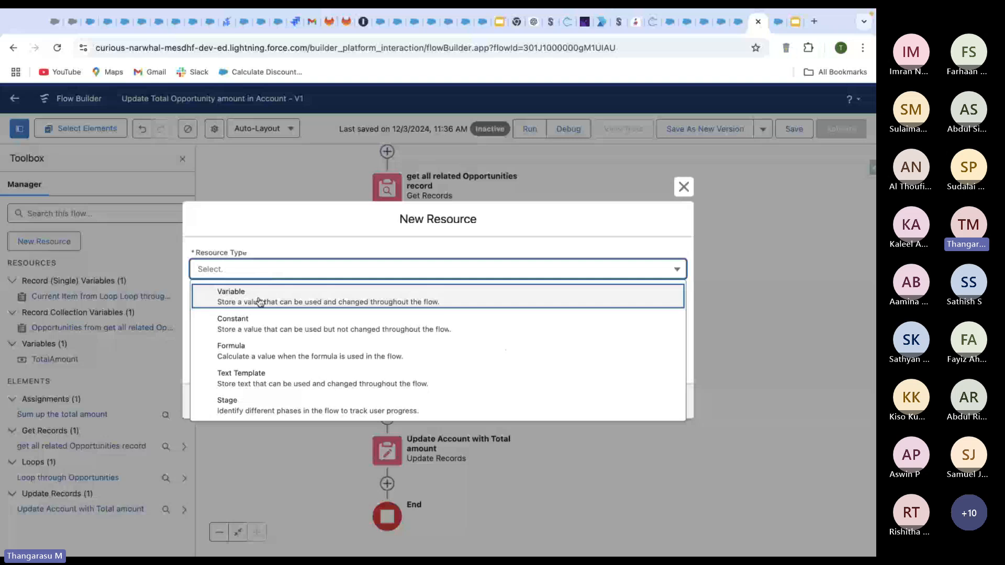
click(284, 351)
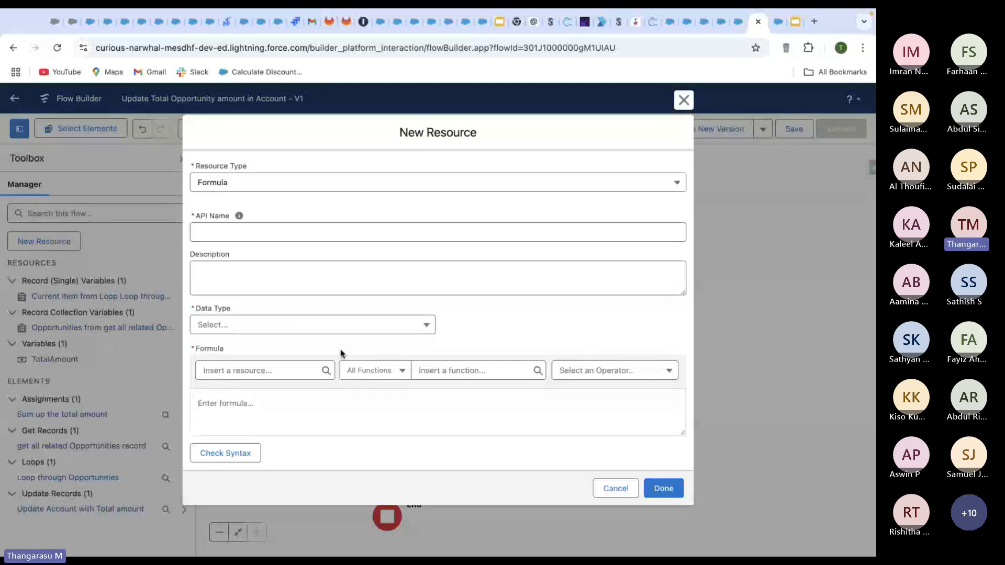
click(327, 324)
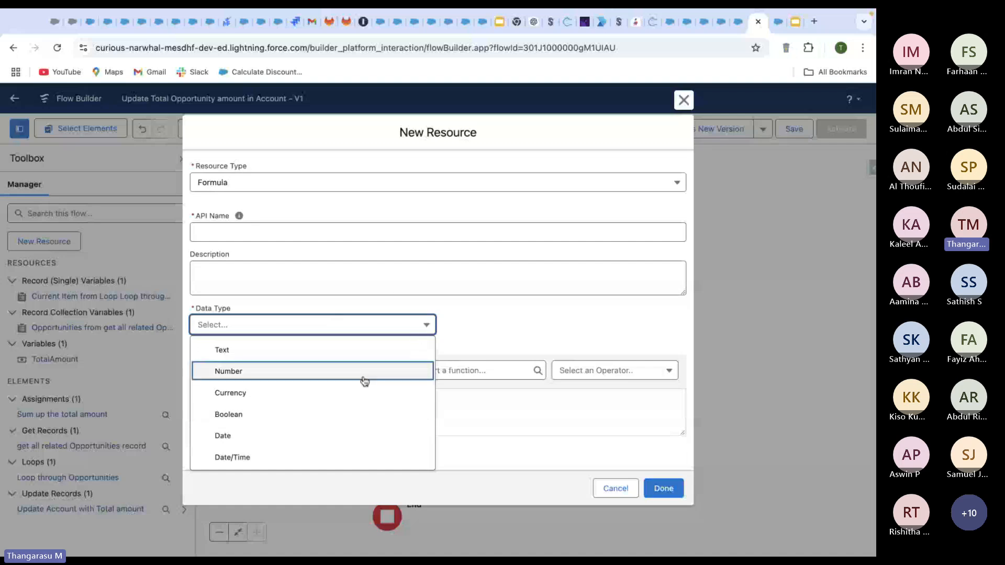
click(287, 370)
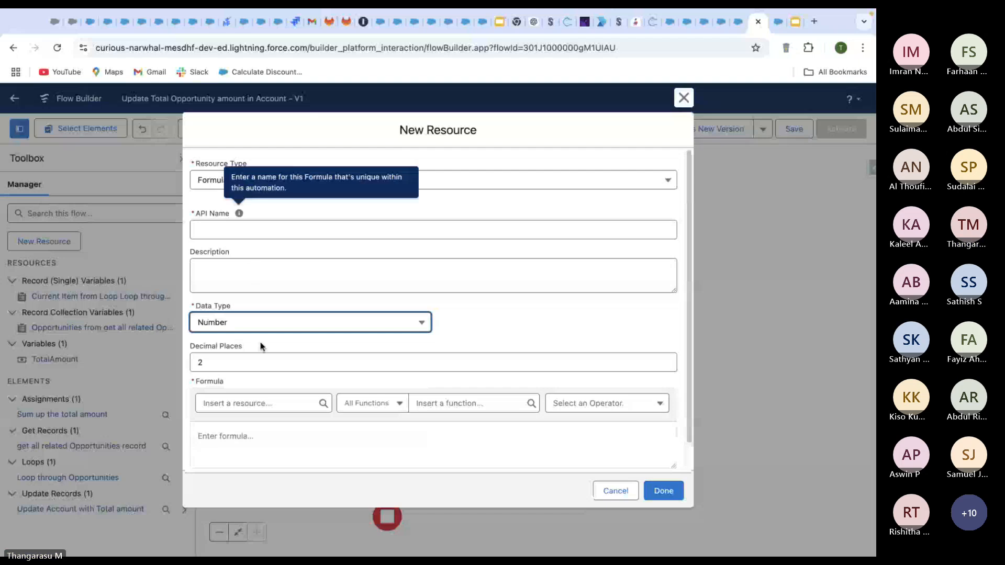
Enter the example formula {!TotalAmount} + 30 (charges), inserting the TotalAmount variable as a resource
click(265, 441)
click(260, 404)
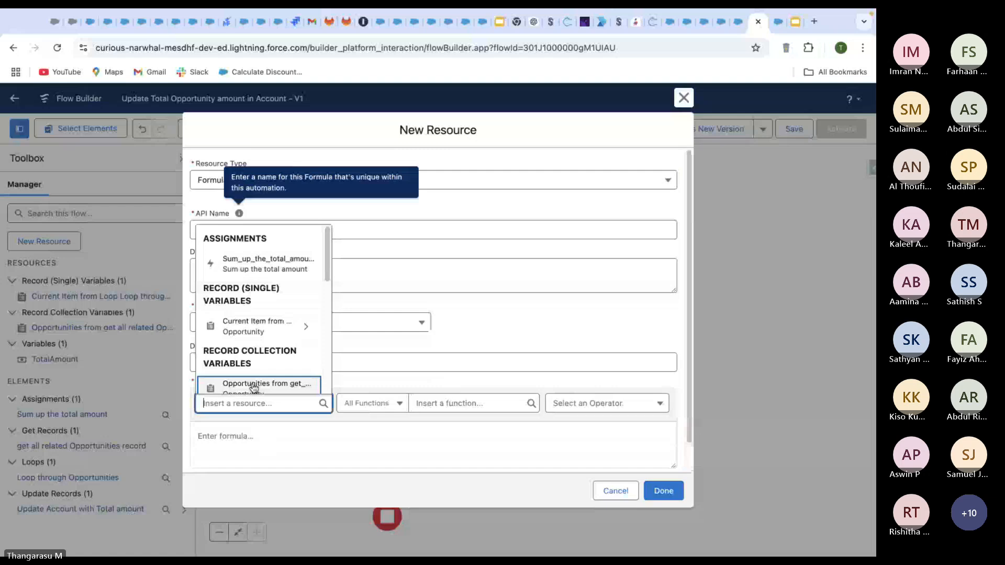
scroll(254, 388, down, 5)
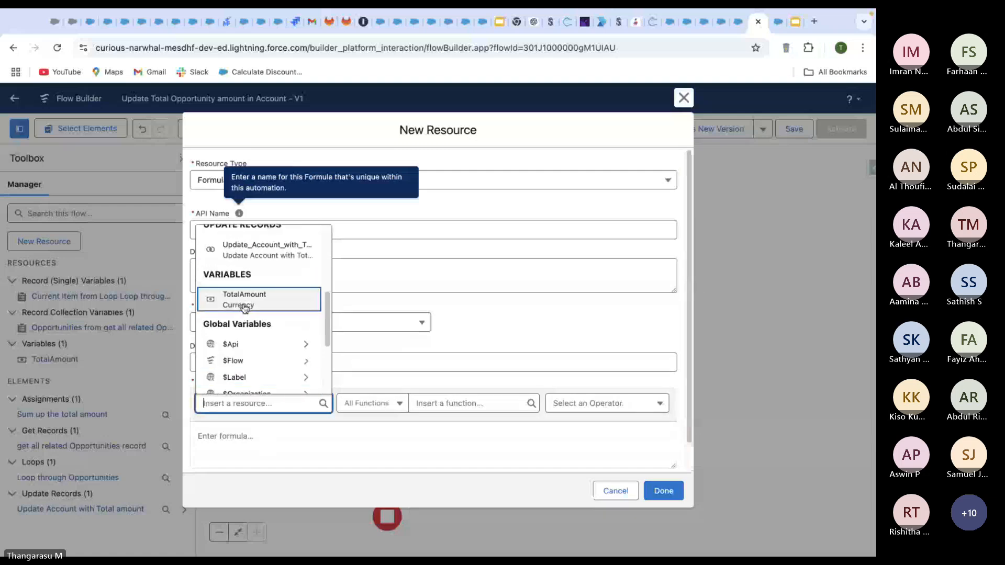
click(243, 304)
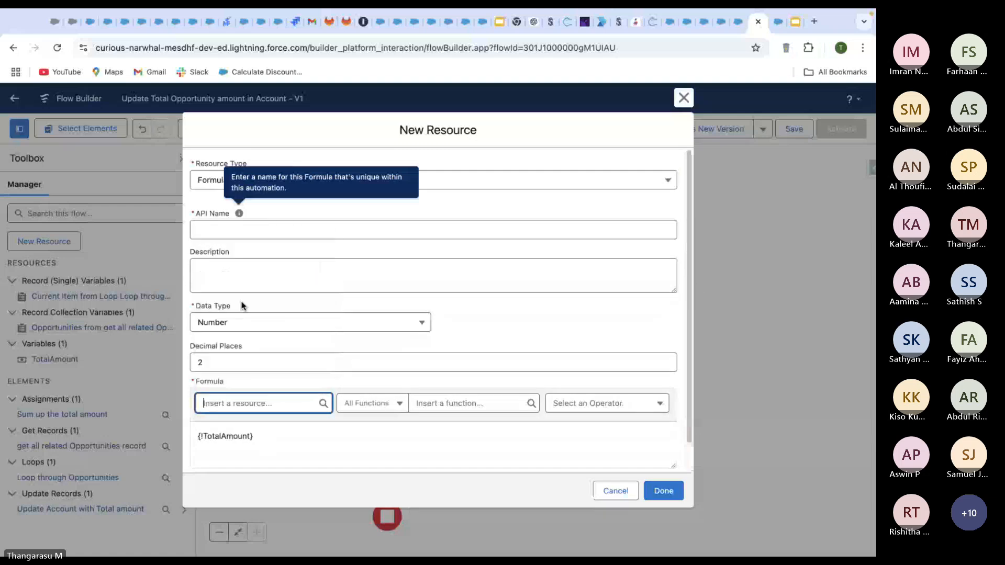
click(283, 439)
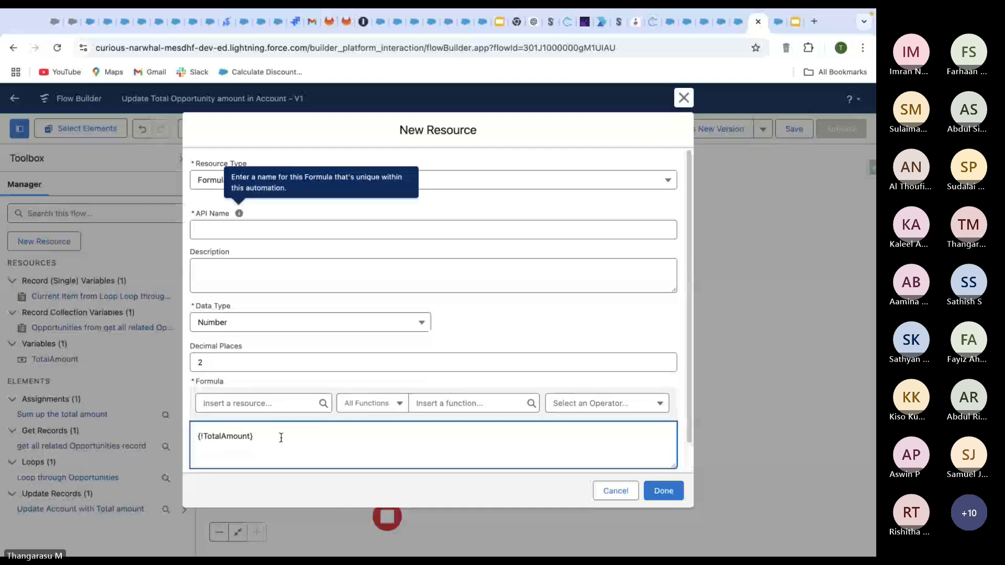
text(+)
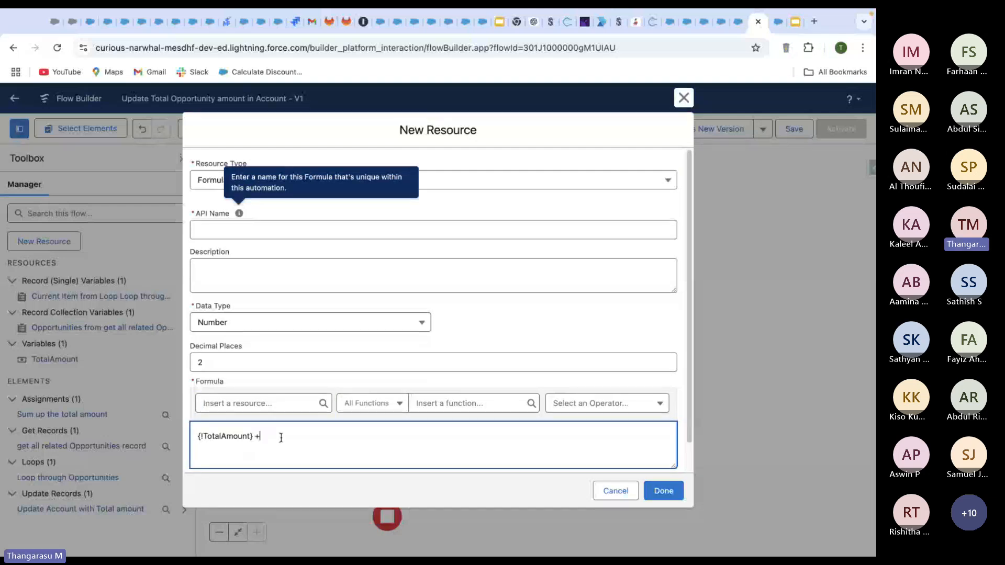
text( 30 (charges))
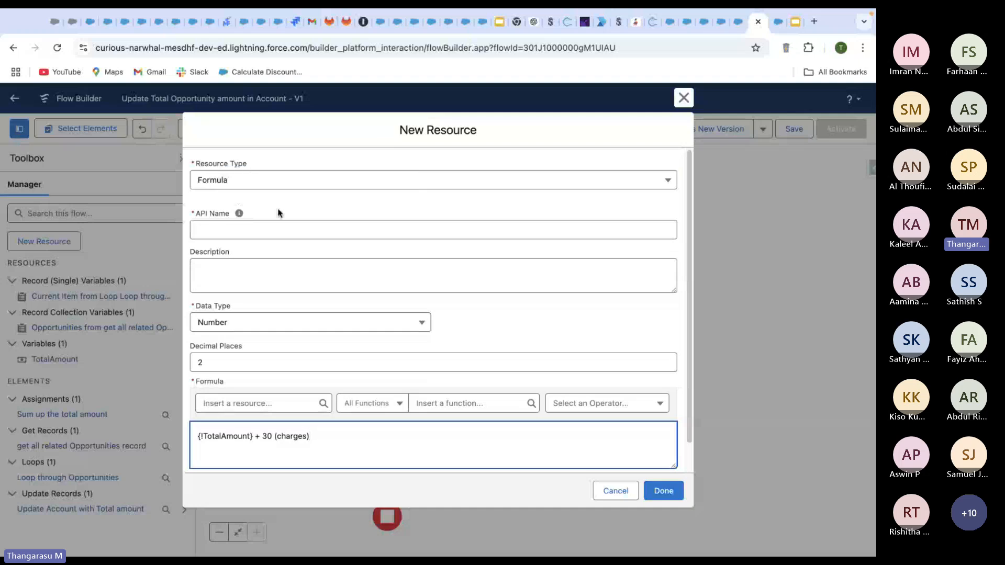
Show the Constant resource type and the data types offered for a Variable resource, and cancel the new resource
click(276, 179)
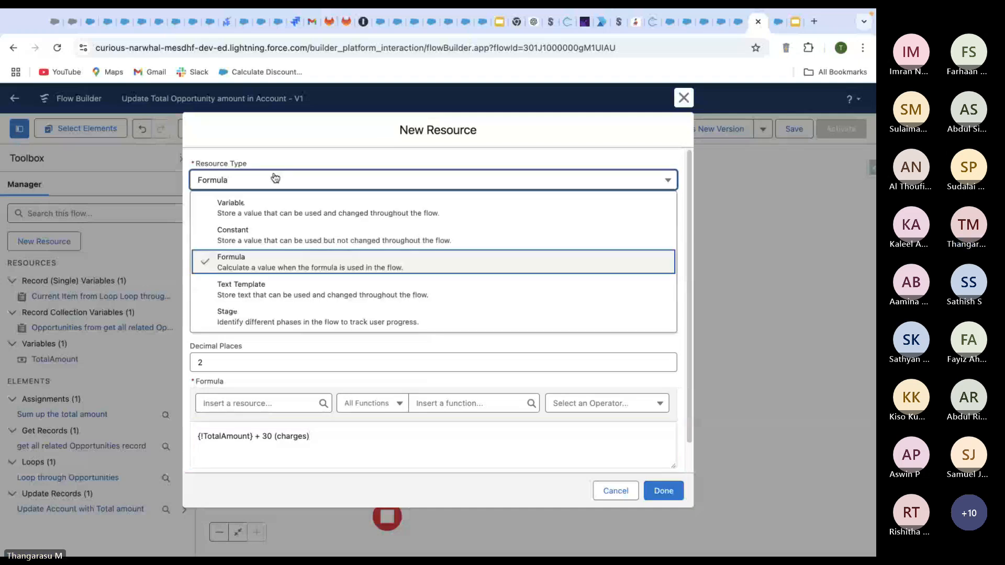
click(261, 234)
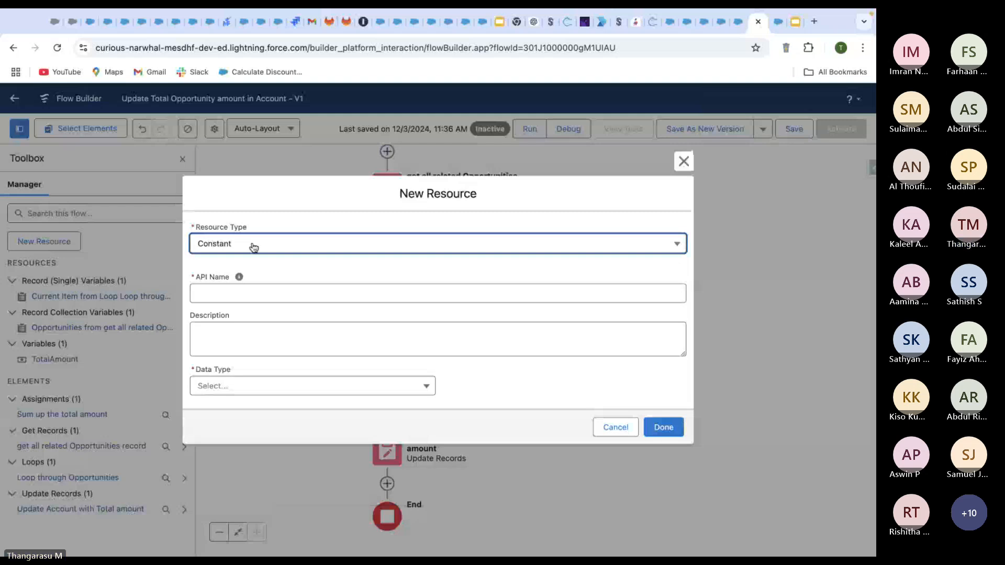
click(253, 247)
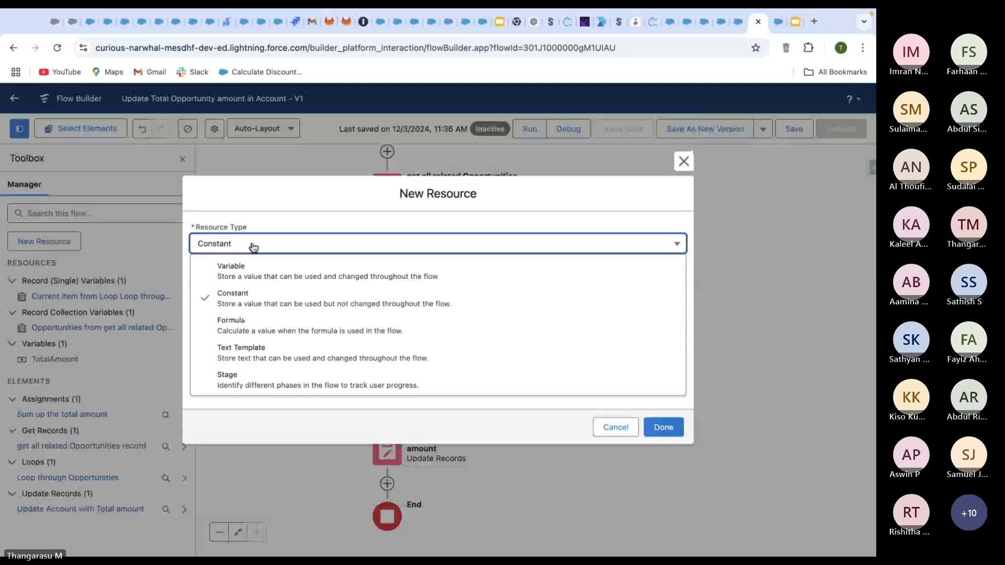
click(245, 270)
click(225, 386)
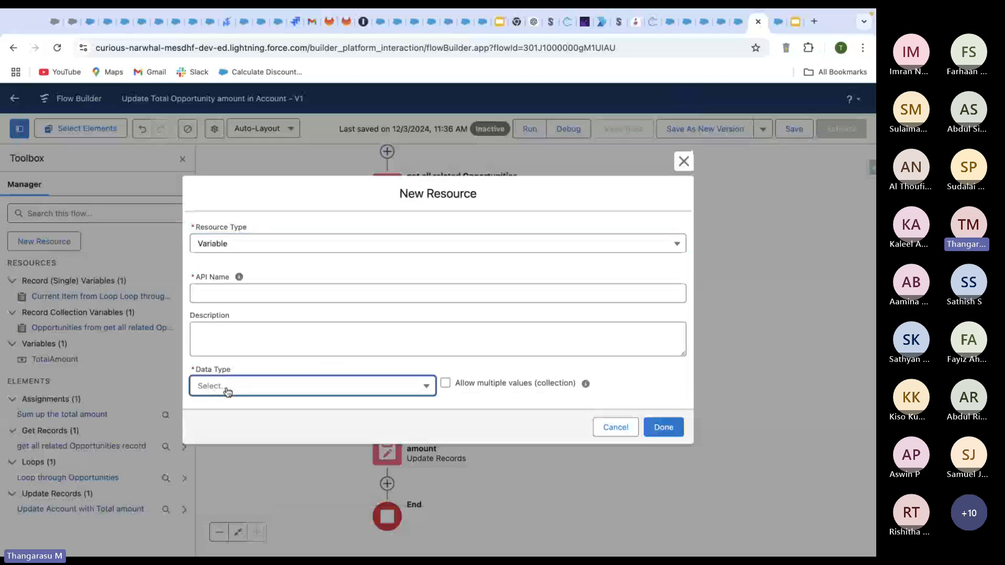
scroll(265, 322, down, 1)
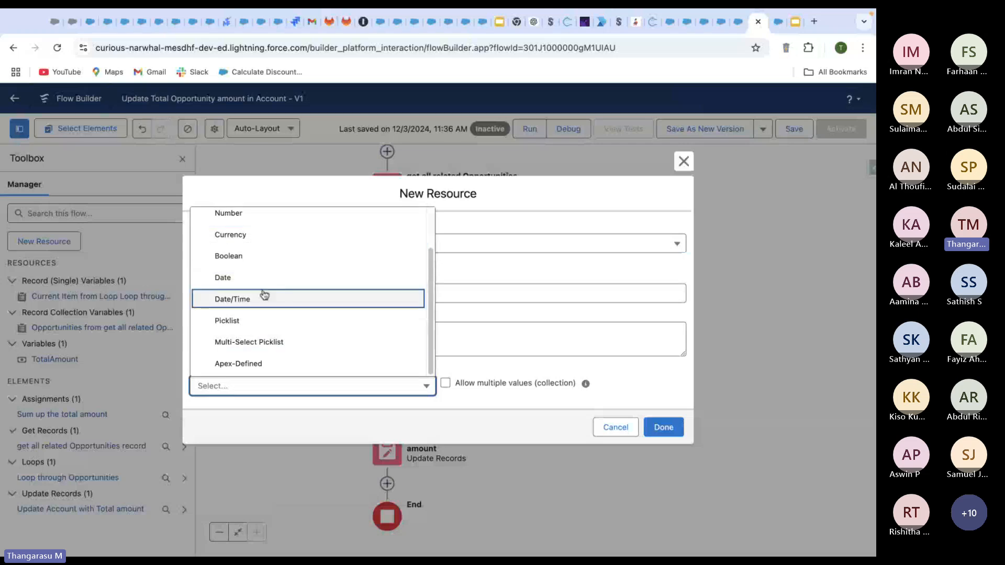
scroll(260, 301, up, 1)
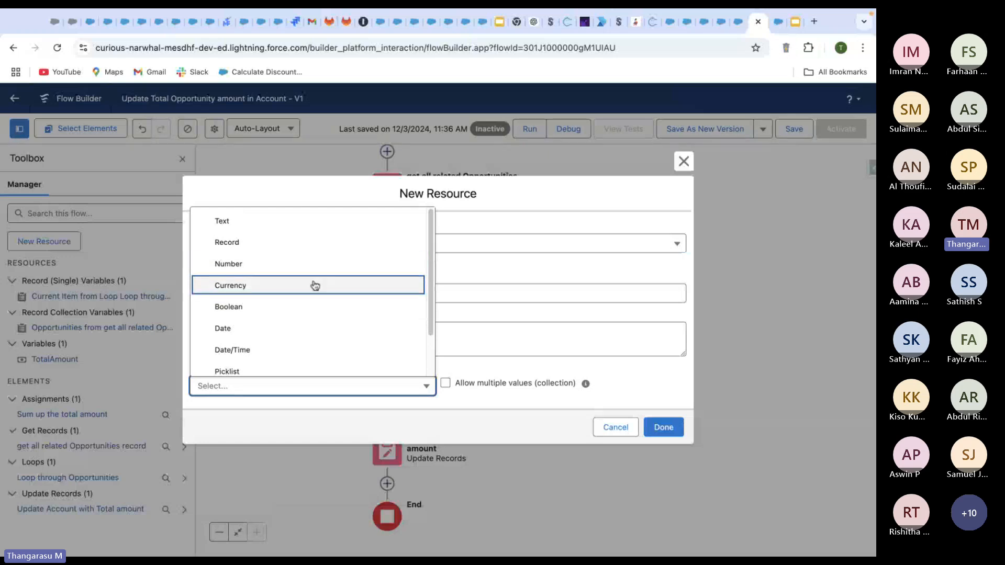
click(491, 360)
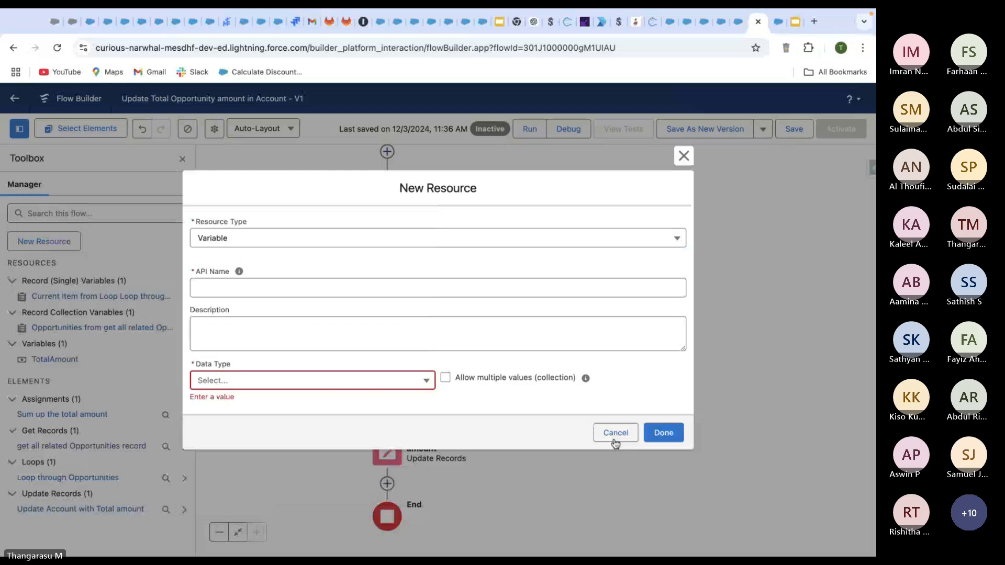
click(616, 432)
Review the get all related Opportunities record element, examining its Opportunity filter conditions and record storage options
scroll(635, 247, up, 2)
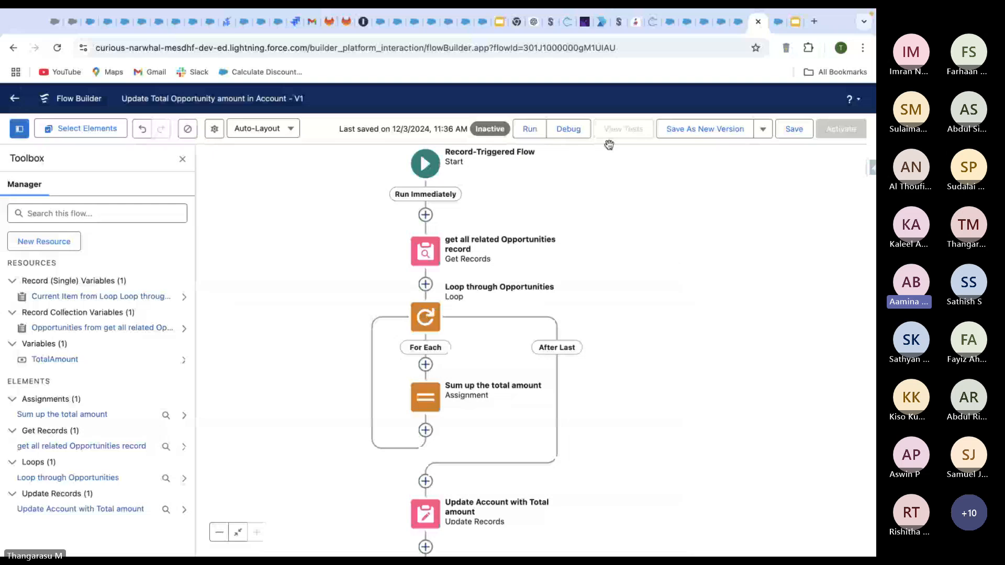
click(424, 256)
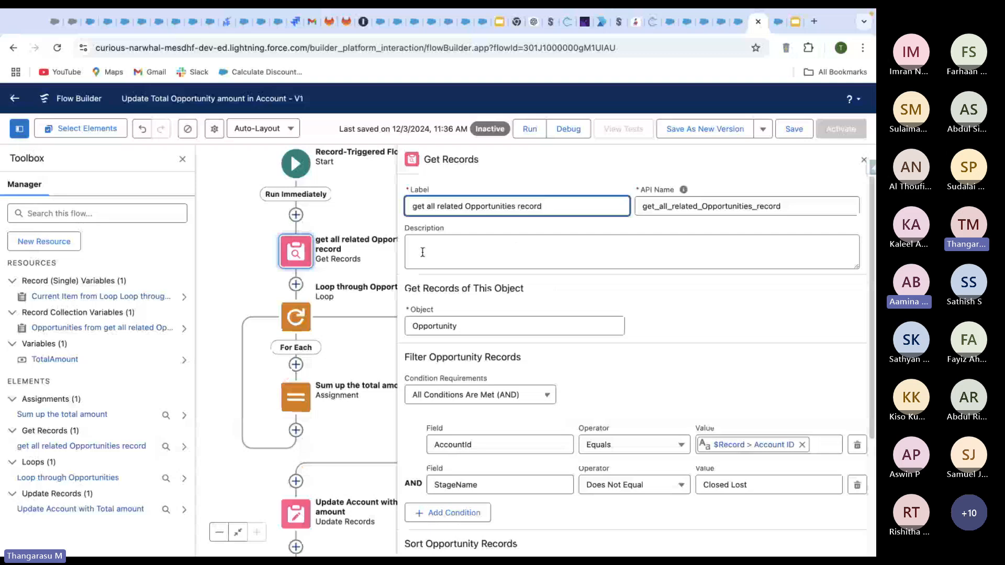
click(376, 175)
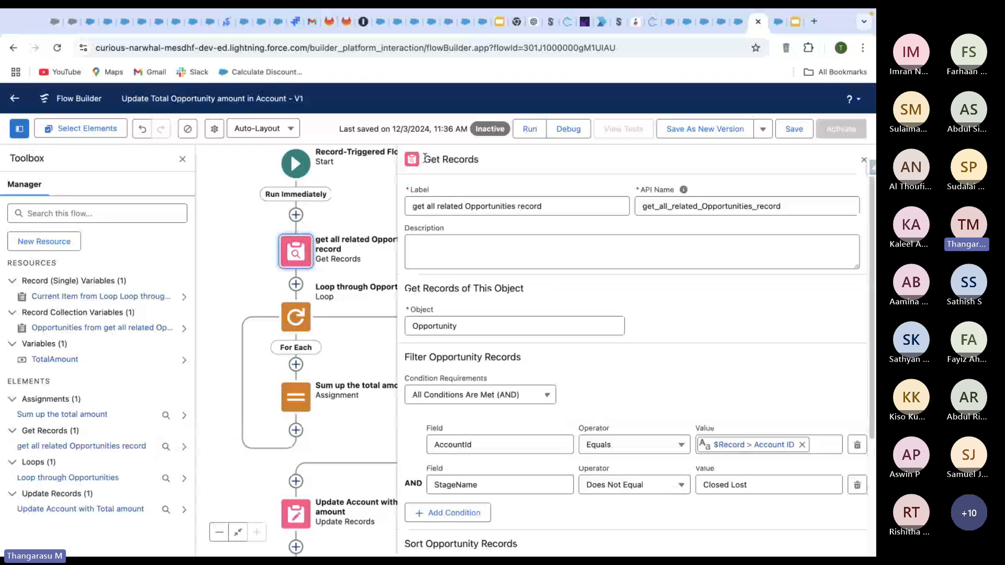
scroll(677, 340, down, 3)
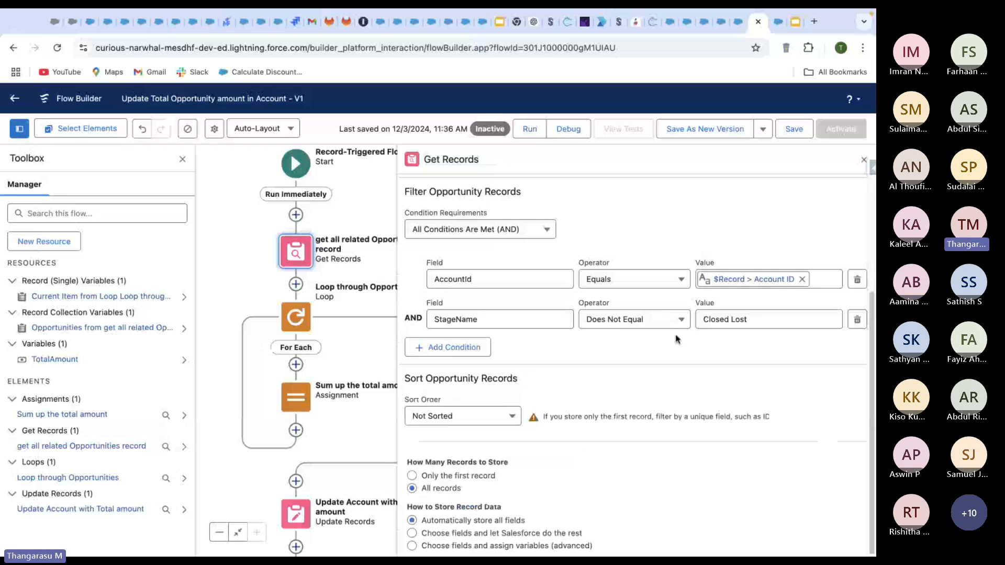
scroll(403, 237, up, 1)
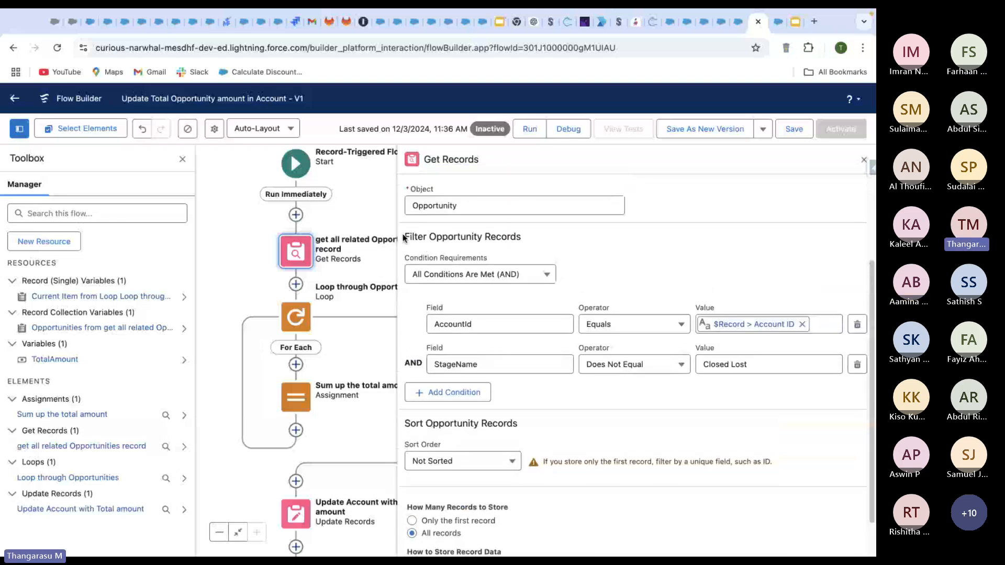
drag(403, 238, 479, 238)
click(569, 249)
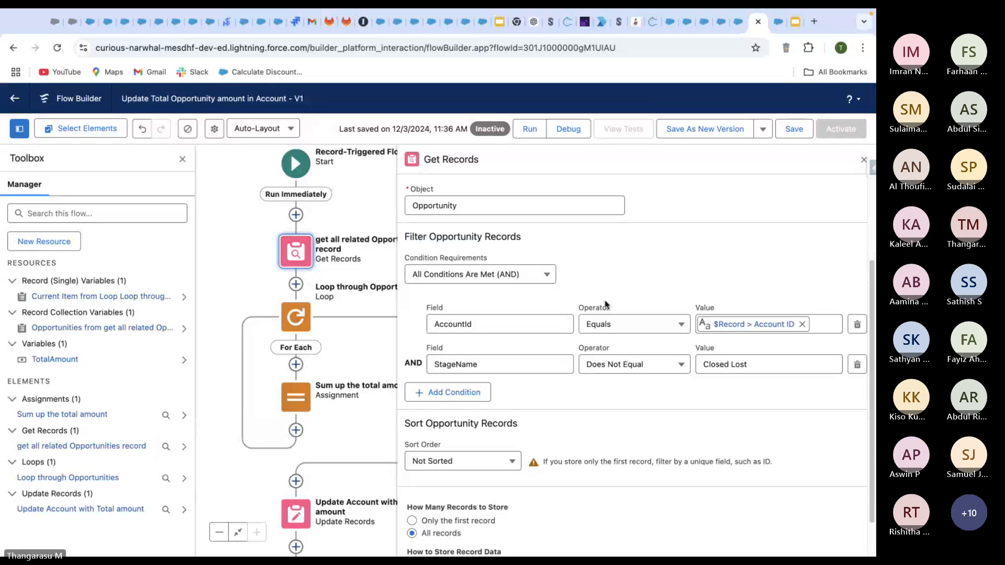
Check the stages in the account's related Opportunities list, highlight the Closed Lost one, and return to the flow
click(734, 27)
click(724, 23)
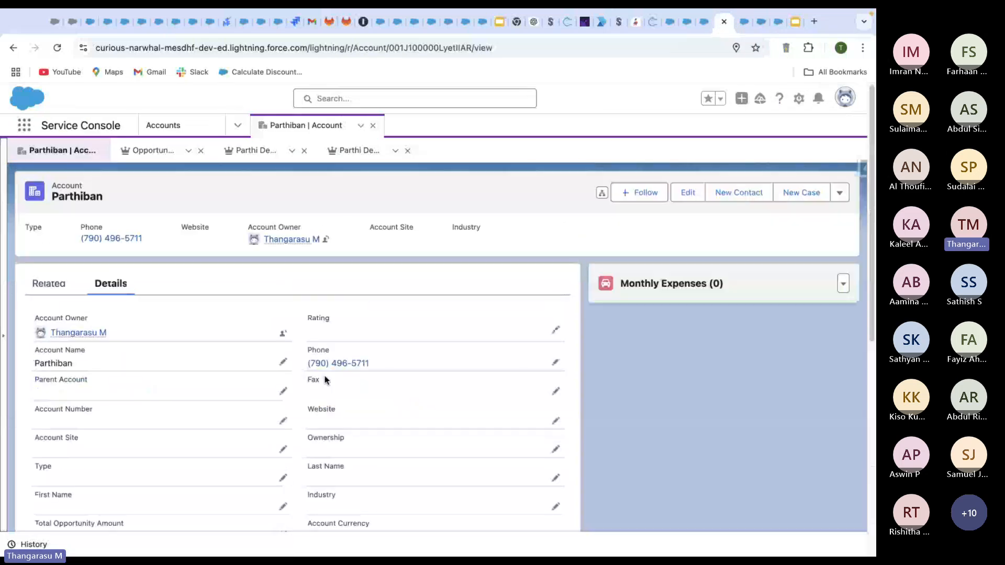
click(149, 150)
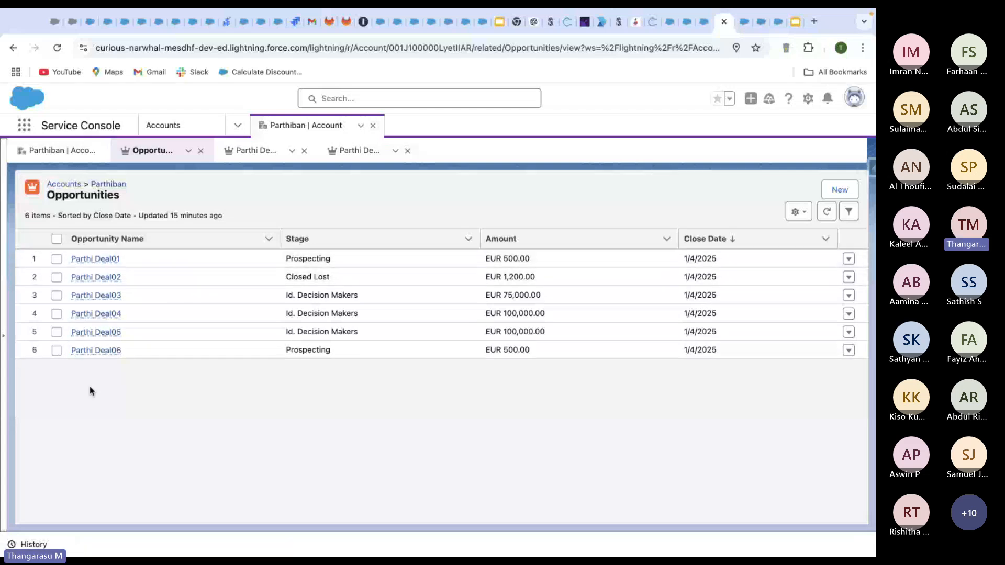
click(744, 25)
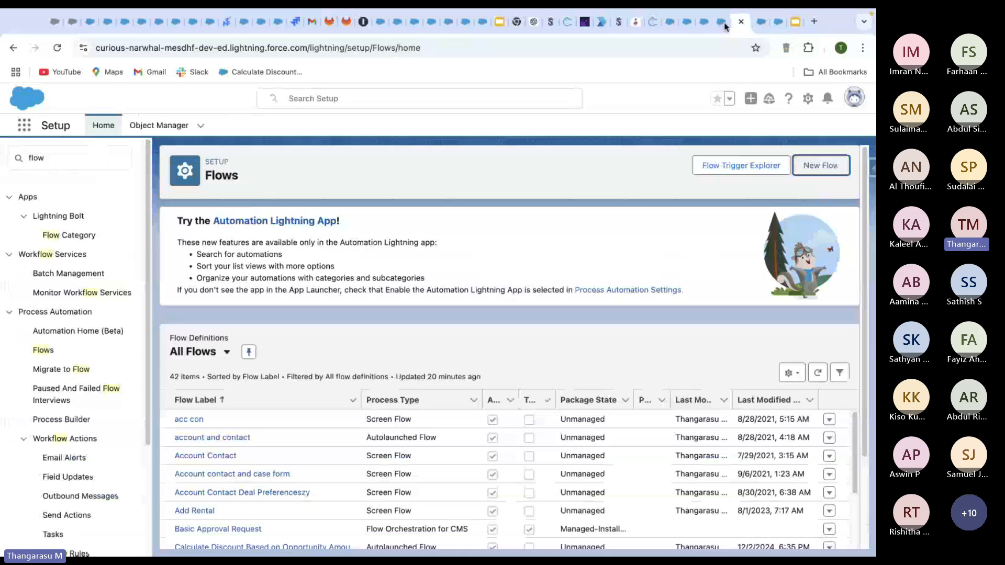
click(724, 24)
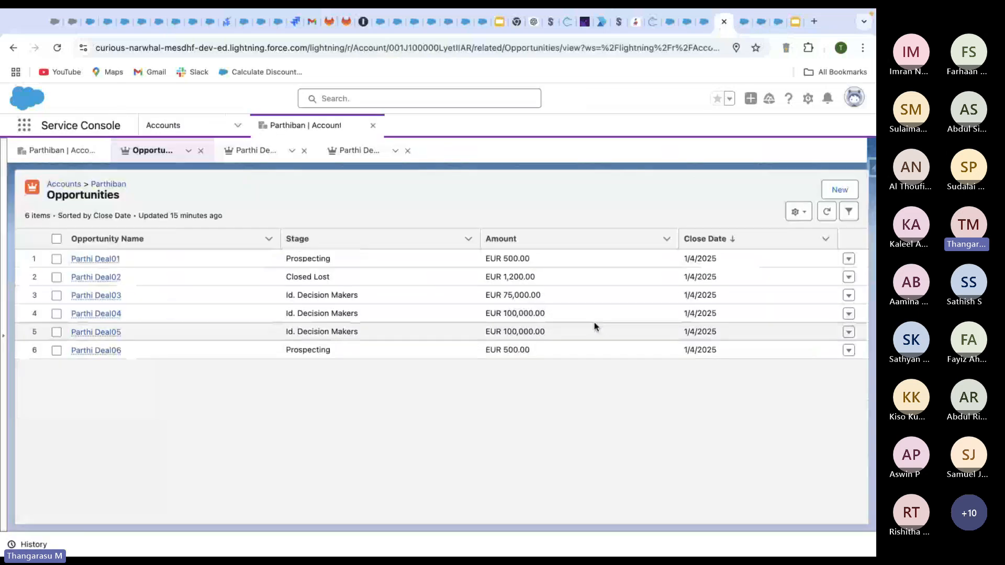
click(334, 277)
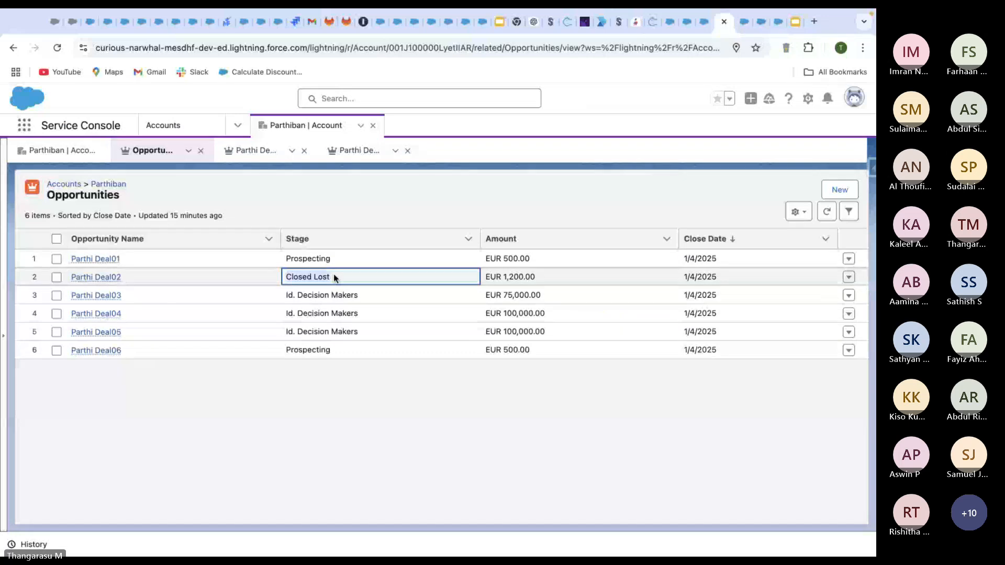
click(761, 24)
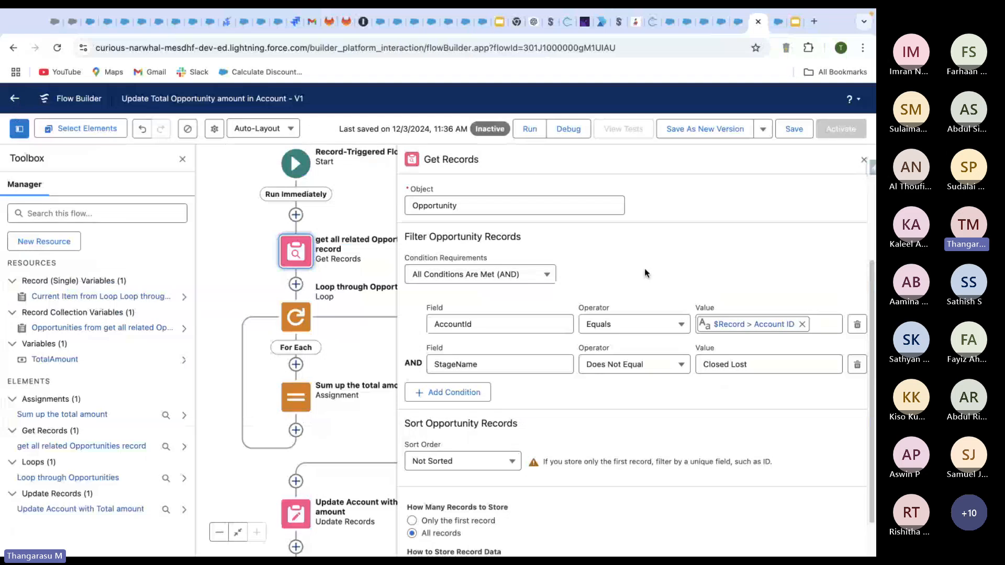
Open the sixth opportunity in the account's list and its parent account to check the Total Opportunity Amount, and return to the flow
click(738, 21)
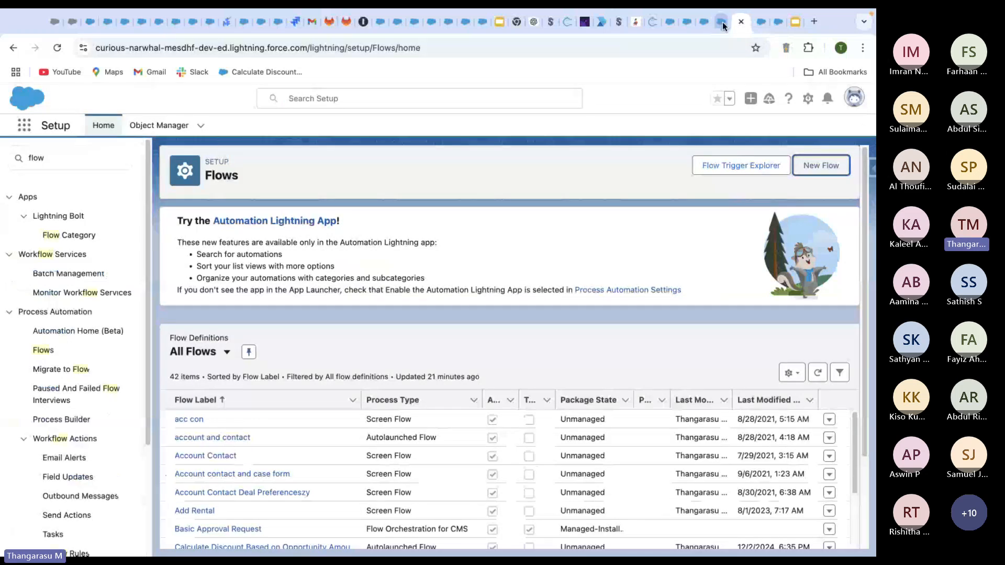
click(722, 22)
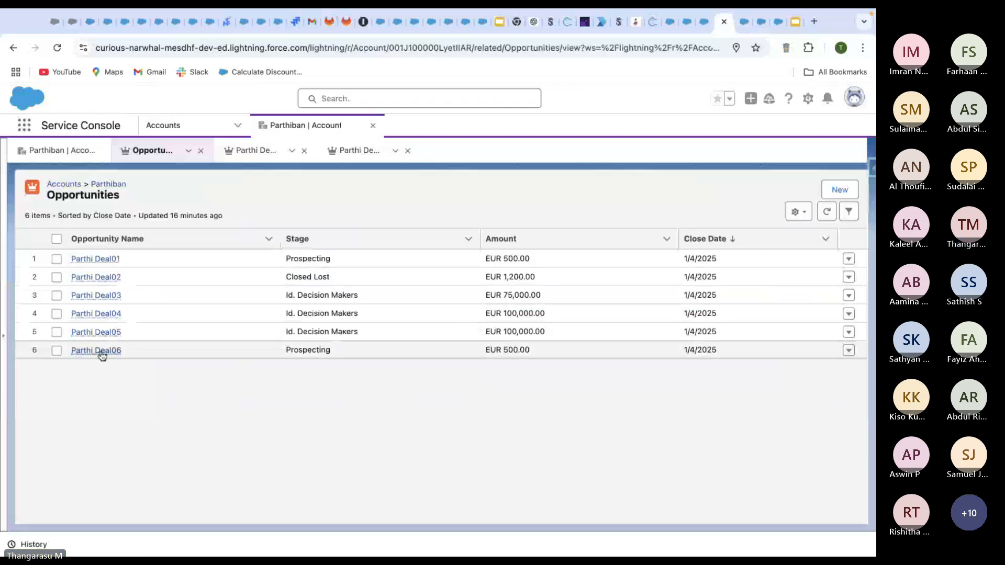
mouse_move(104, 356)
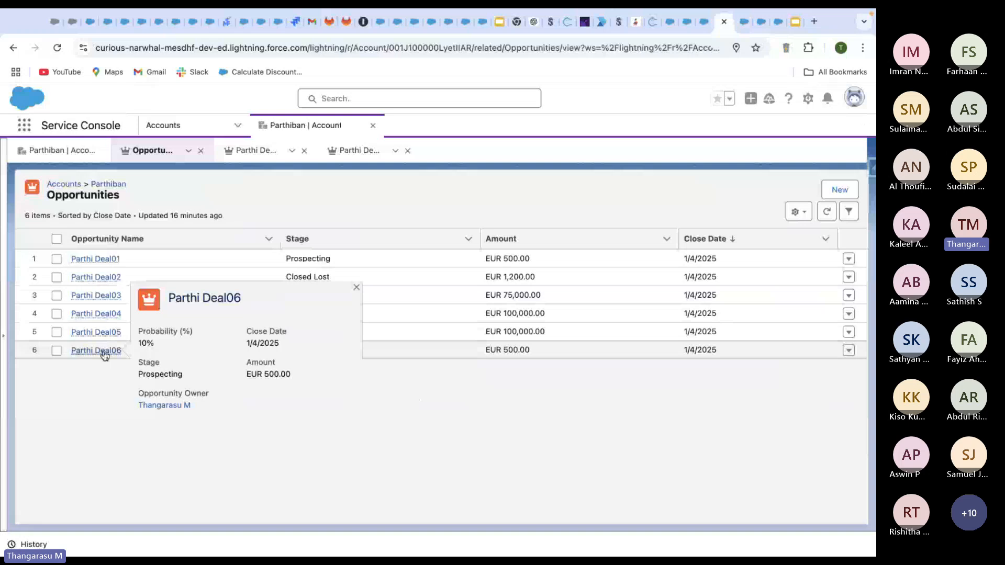
click(103, 352)
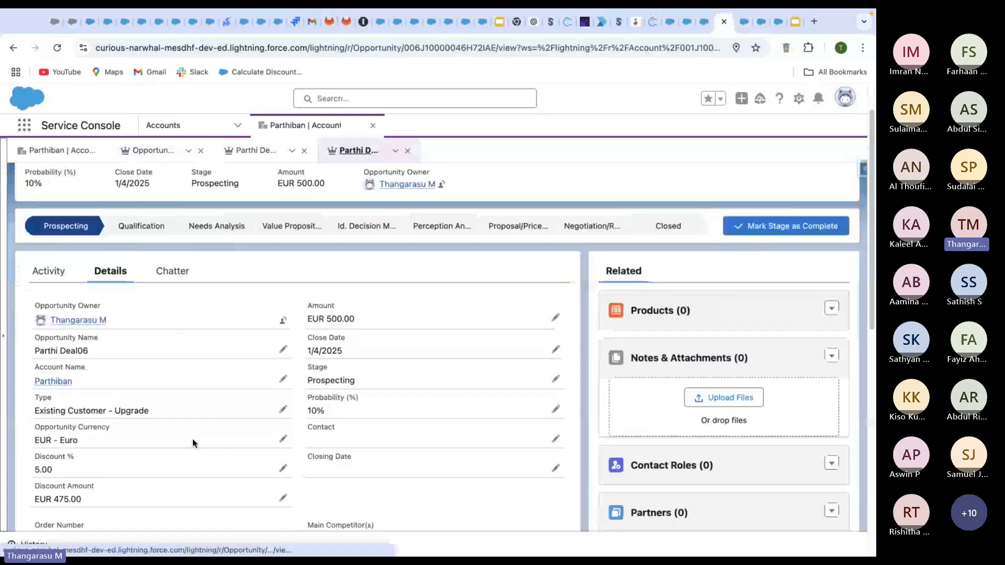
click(42, 383)
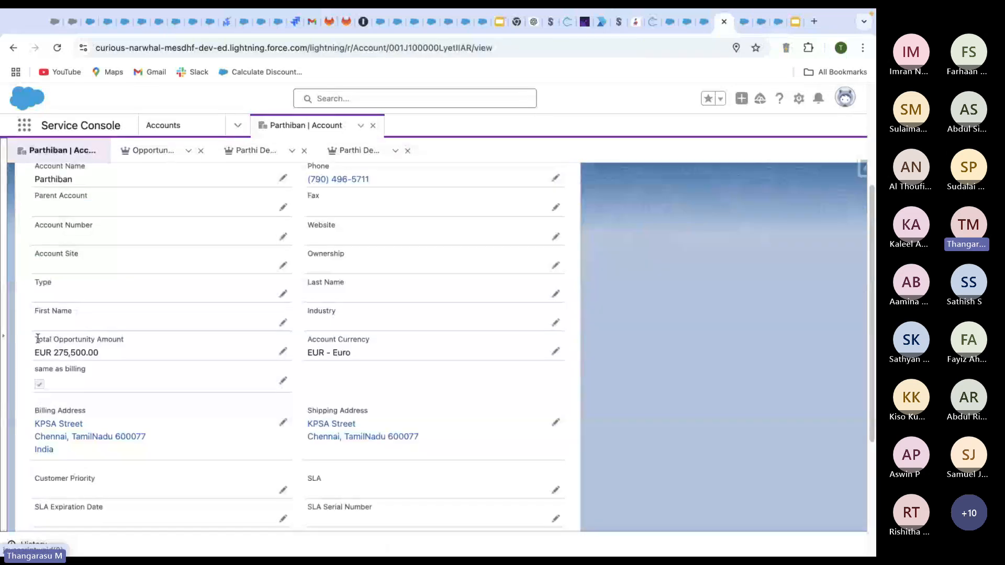
click(743, 23)
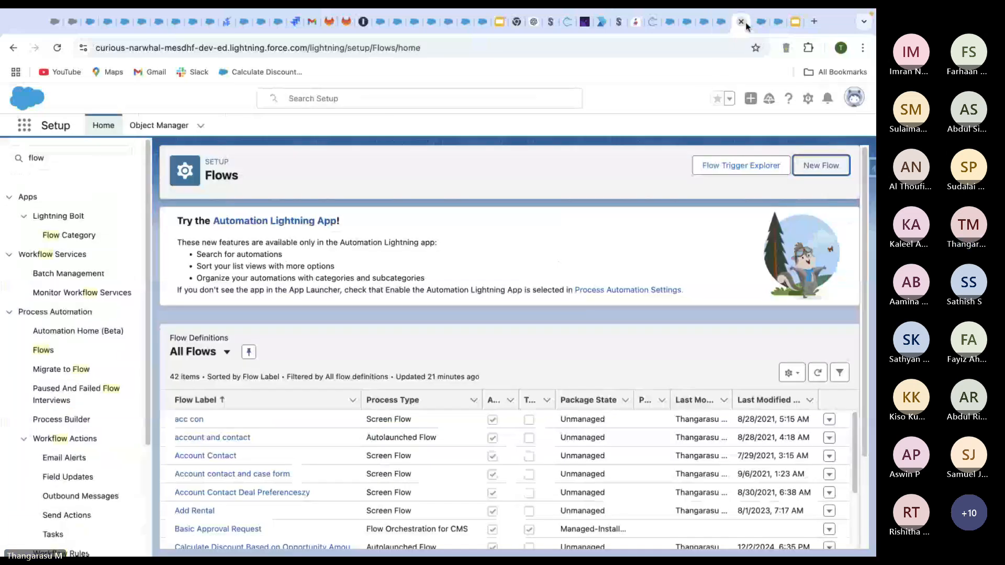
click(761, 21)
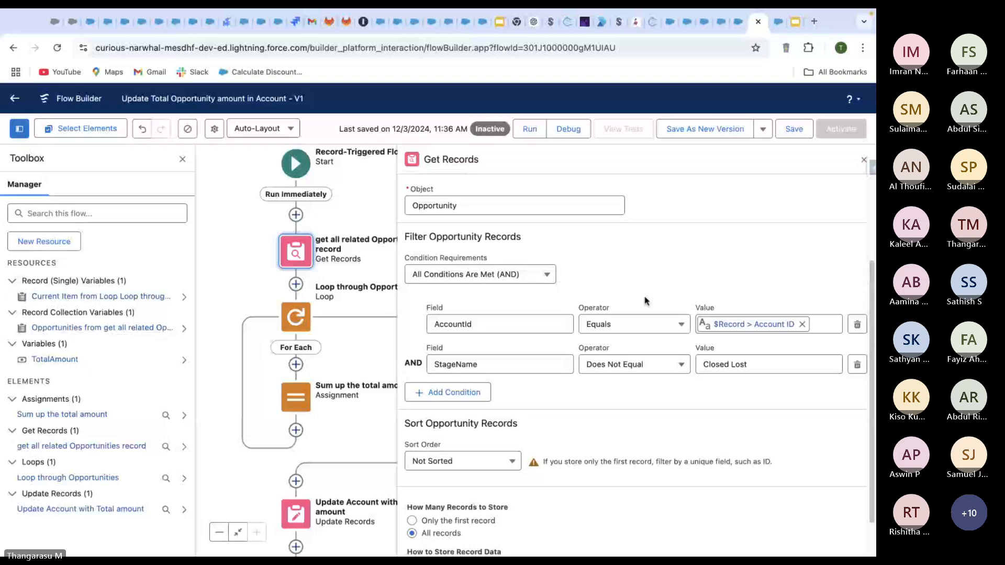
Close the Get Records element's settings and save the flow
click(864, 160)
drag(608, 291, 676, 265)
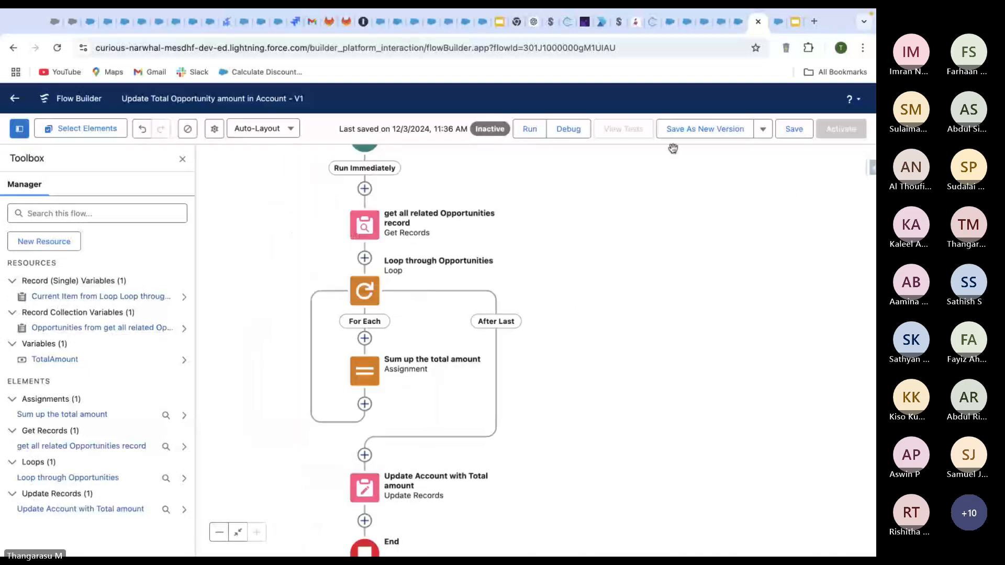
key(ctrl+s)
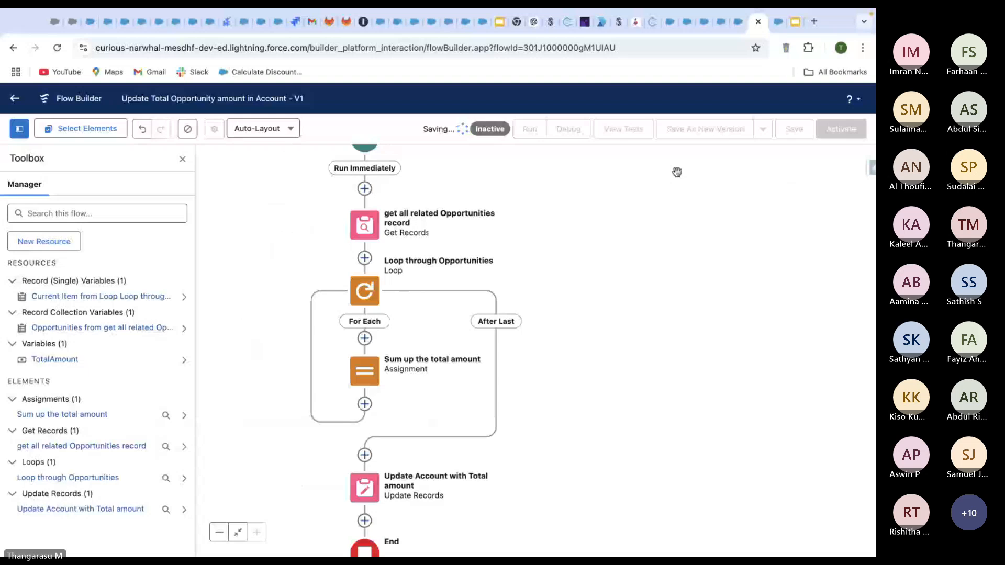
Check the TotalAmount variable's settings, close them without changes, and activate the flow
click(28, 363)
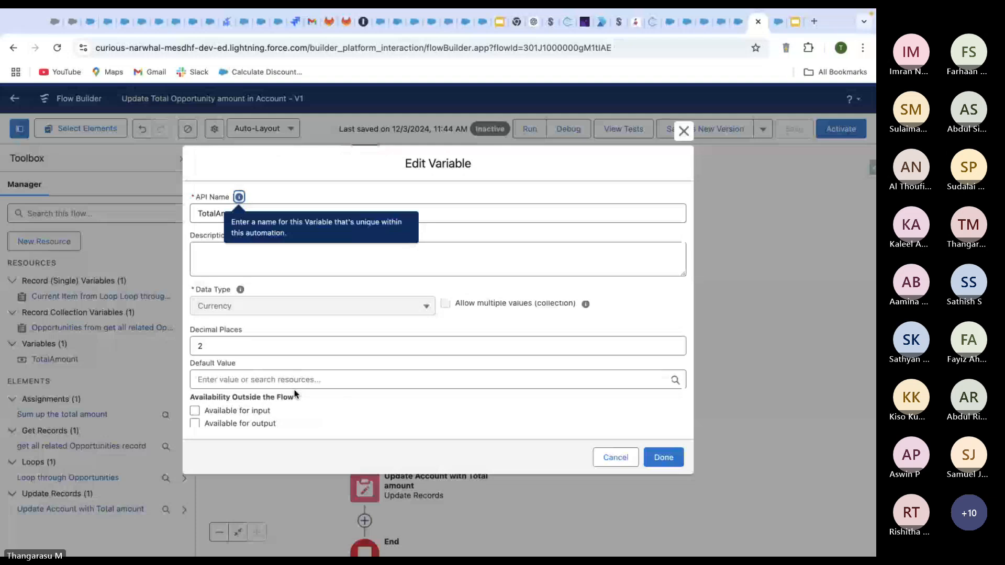
click(616, 457)
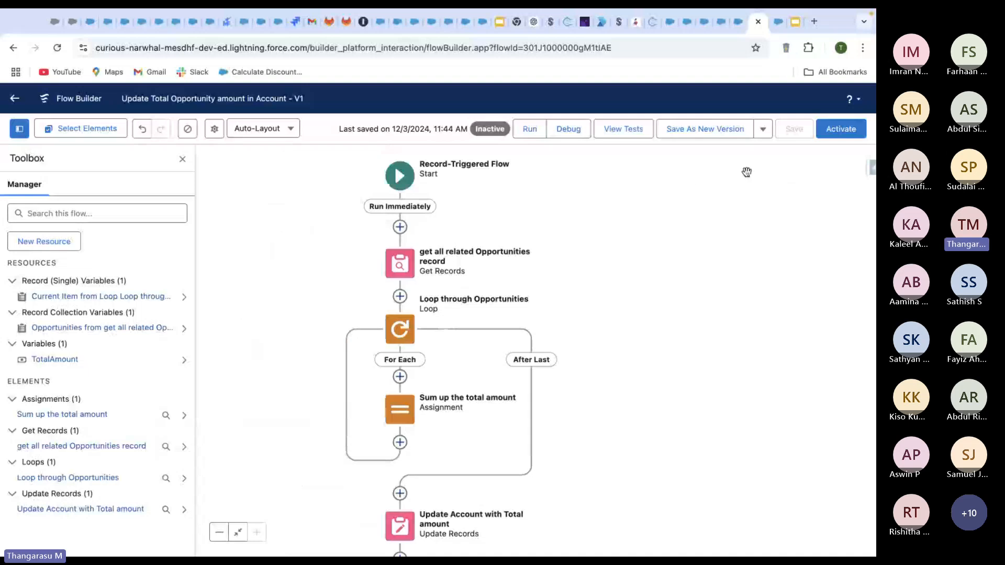
click(857, 131)
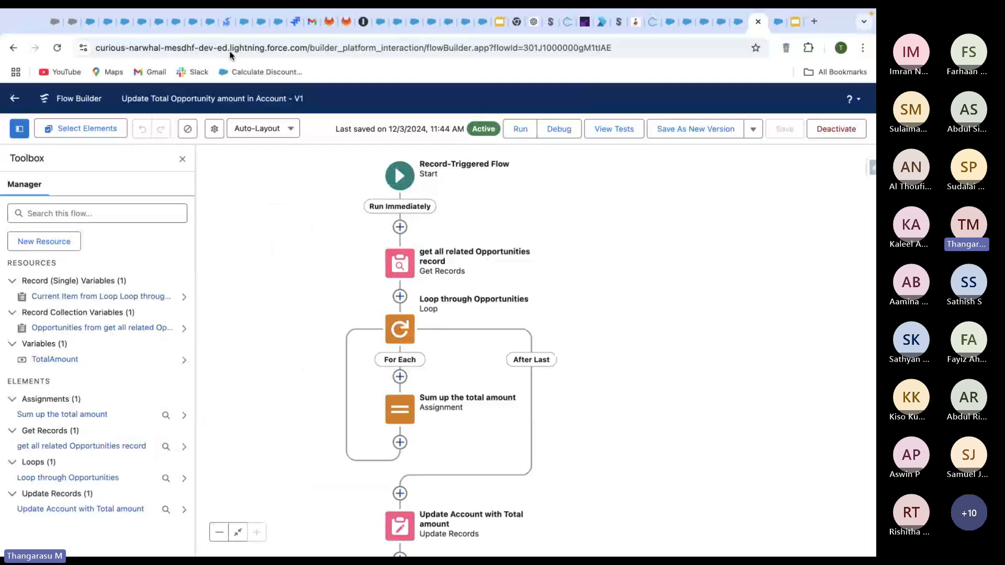
Debug the flow on the Run Immediately path as if the record is Created, with the account's Deal06 opportunity as the triggering record
click(556, 131)
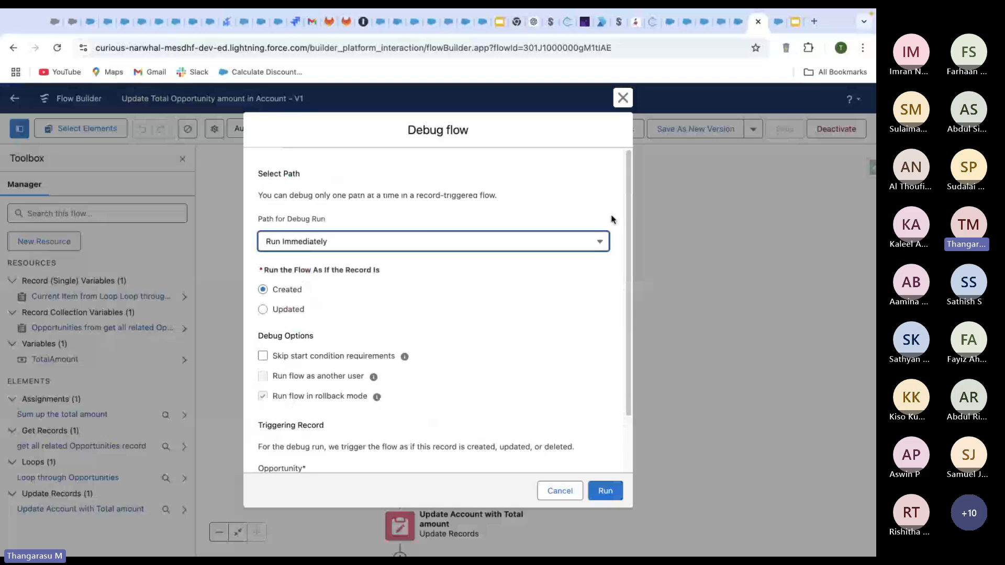
scroll(421, 350, down, 1)
scroll(420, 348, down, 1)
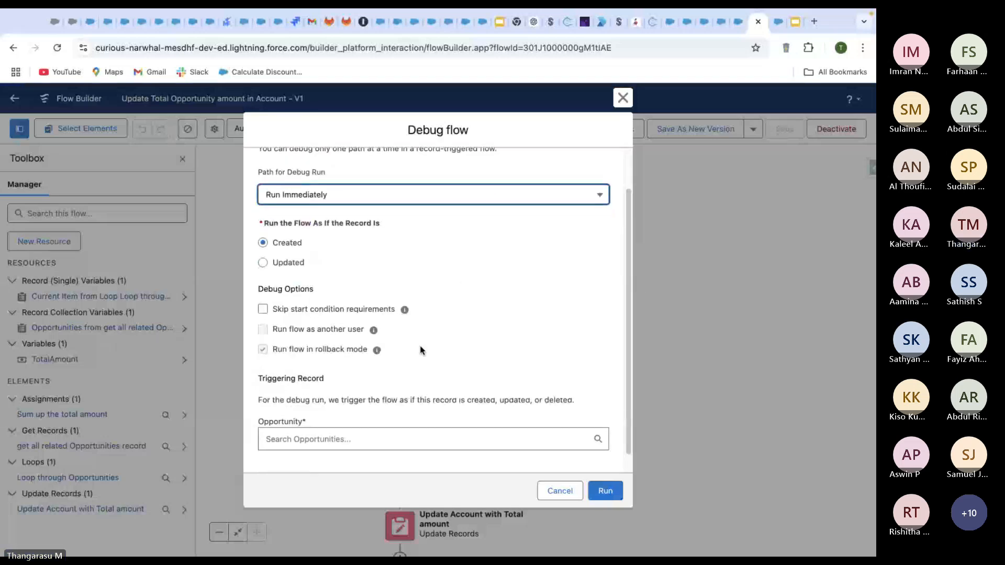
scroll(420, 347, down, 1)
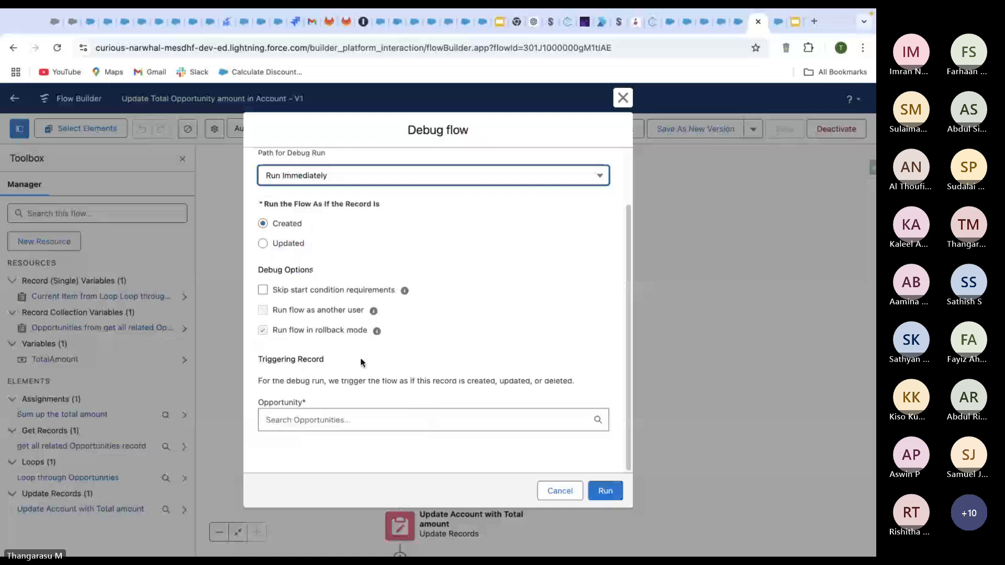
scroll(361, 362, up, 3)
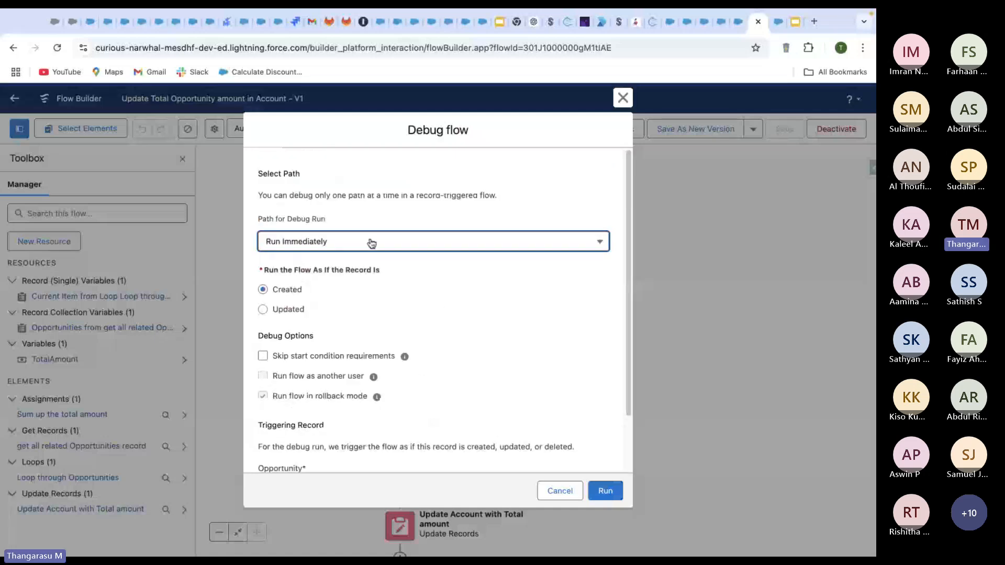
scroll(442, 313, down, 3)
click(337, 420)
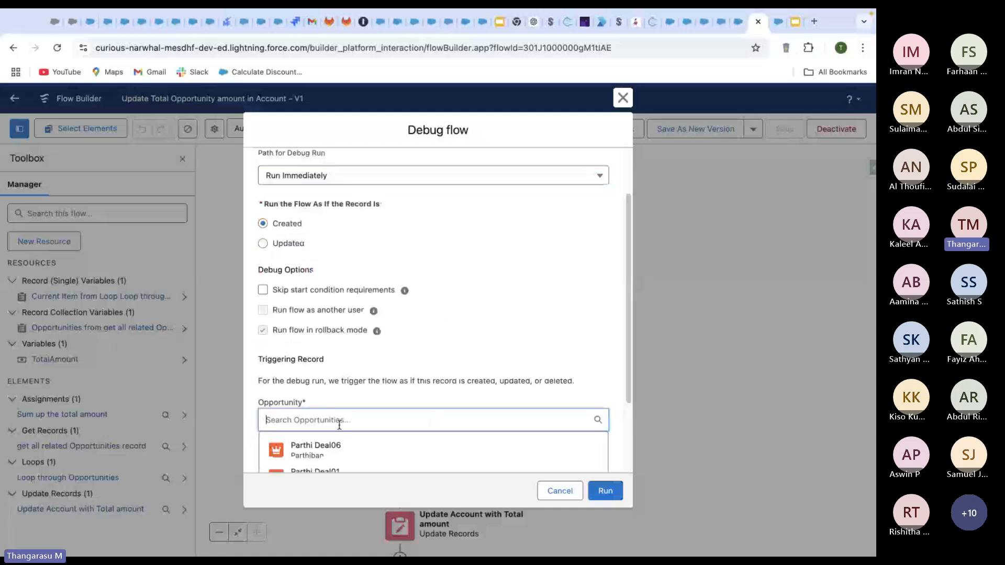
scroll(382, 418, down, 5)
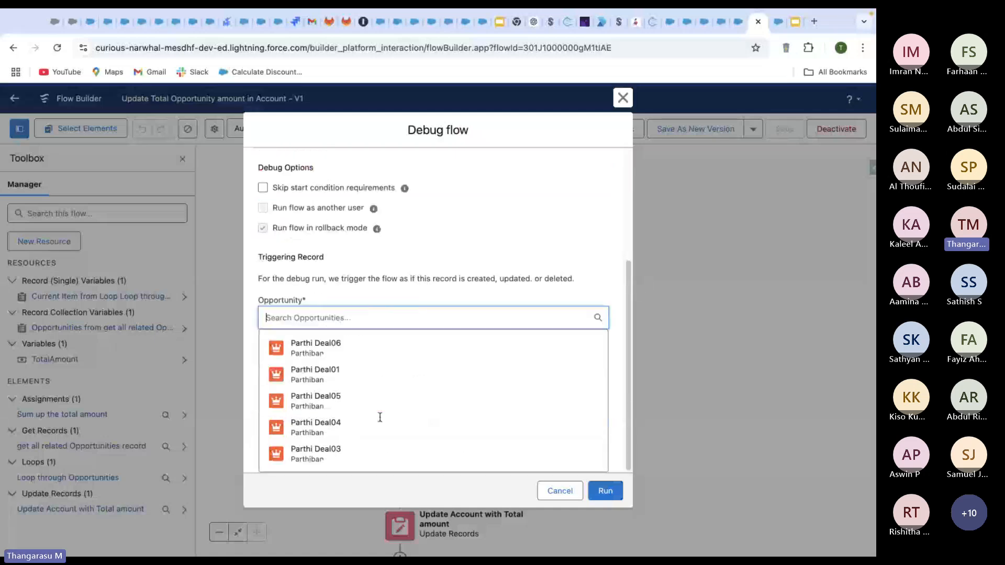
click(306, 349)
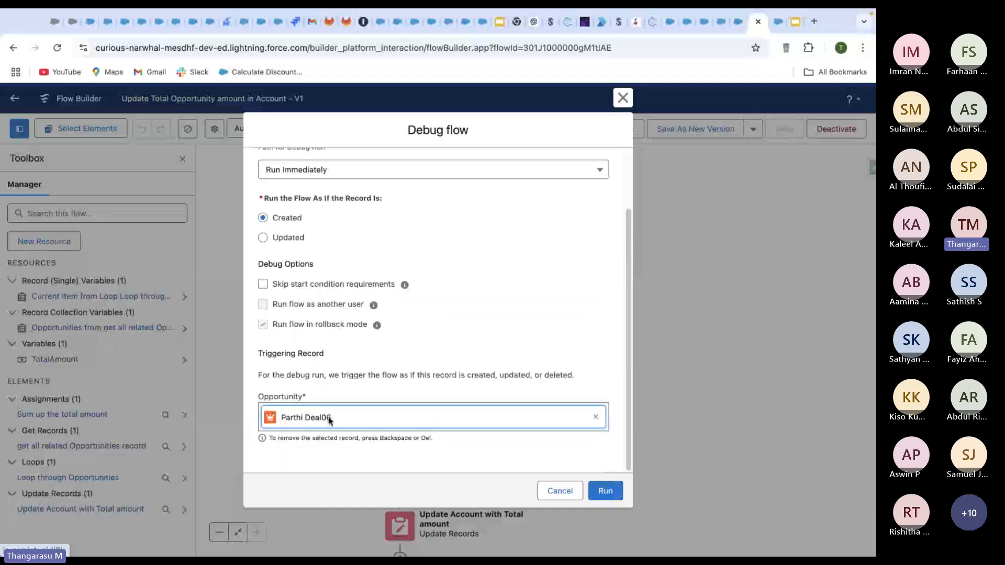
click(603, 492)
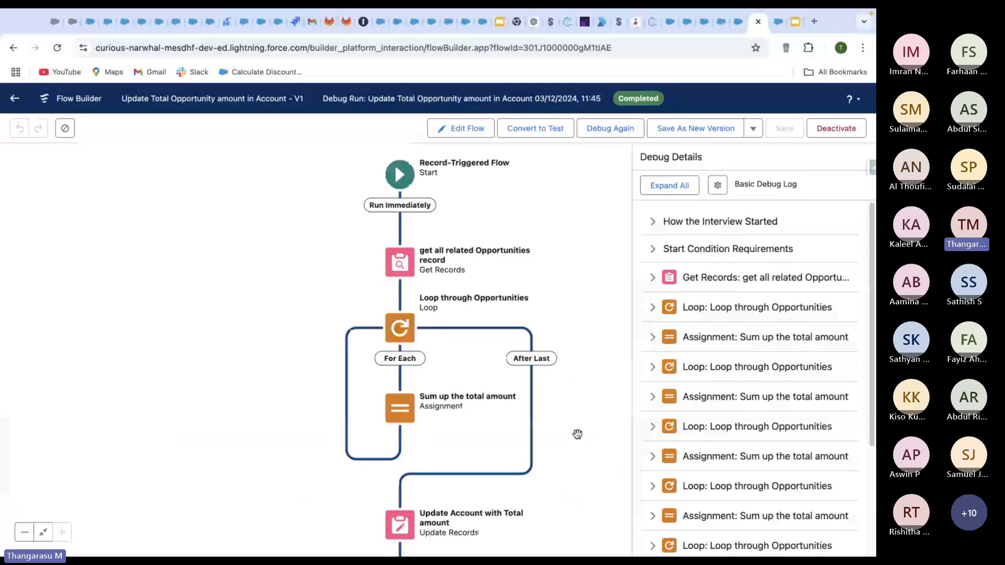
Review the executed path on the flow canvas and look through the list of debug log entries
drag(579, 437, 525, 422)
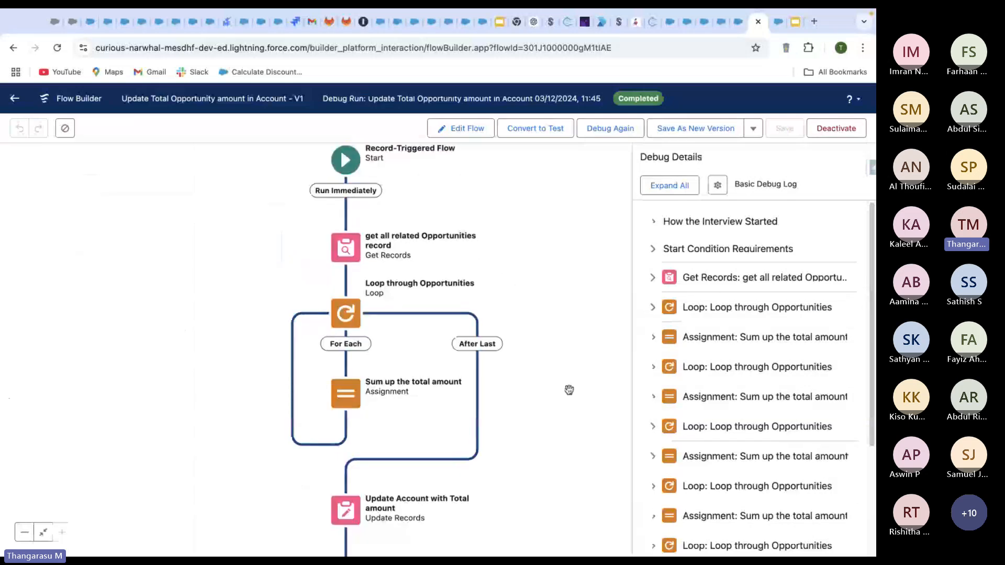
drag(569, 390, 509, 357)
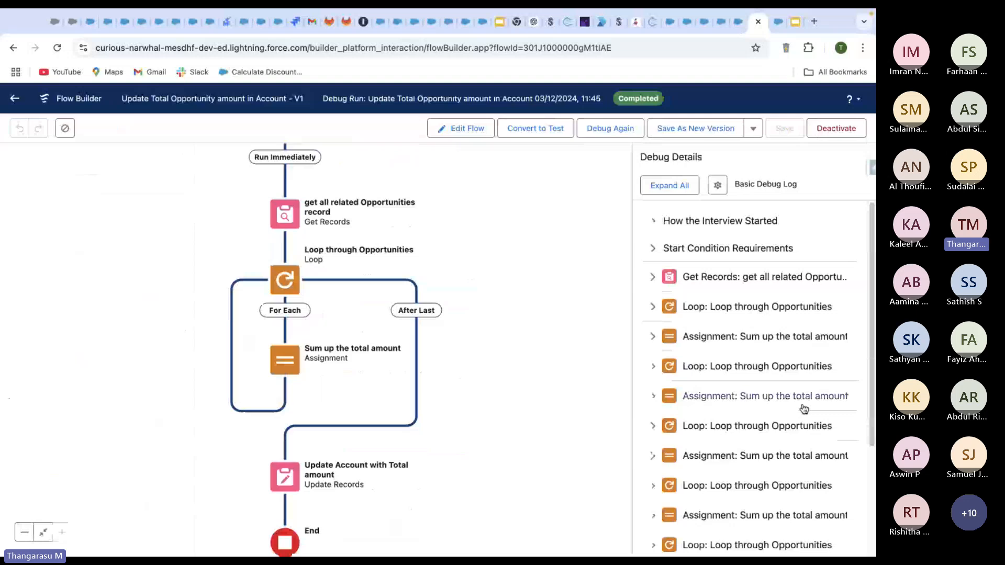
scroll(804, 409, down, 5)
scroll(579, 314, up, 3)
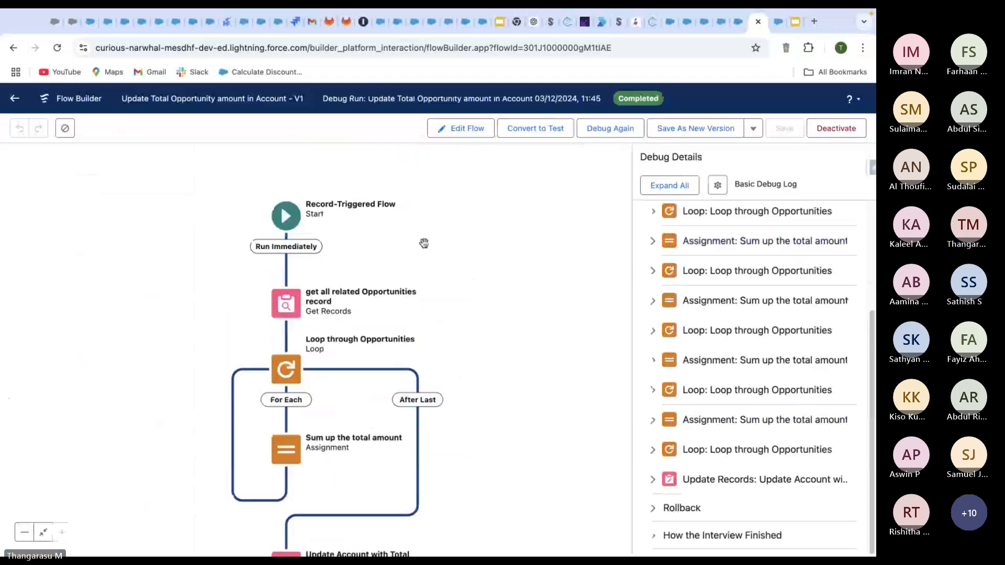
scroll(721, 224, up, 5)
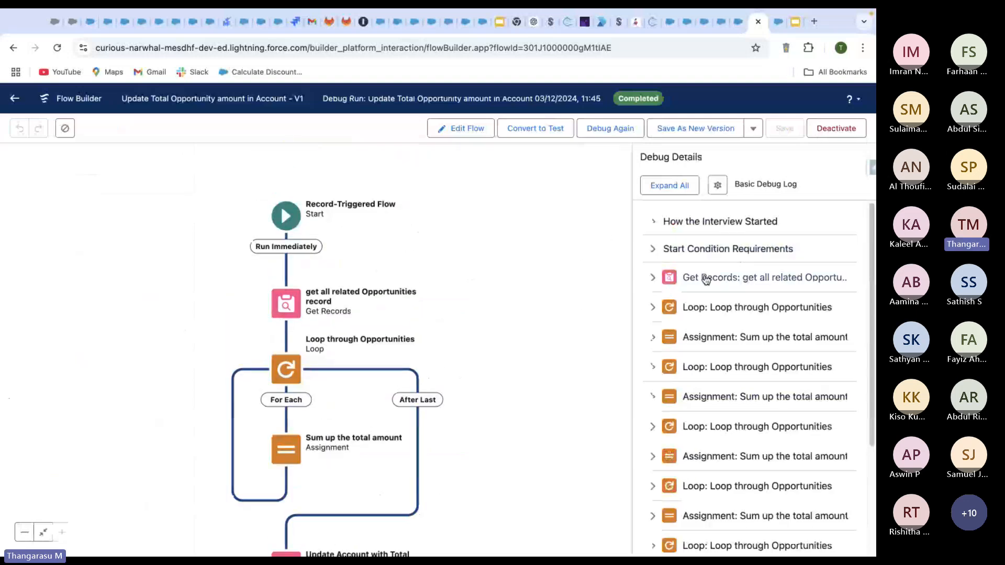
Expand the Start Condition Requirements and Get Records entries in the debug details, and highlight the Get Records result
click(699, 250)
scroll(710, 326, down, 1)
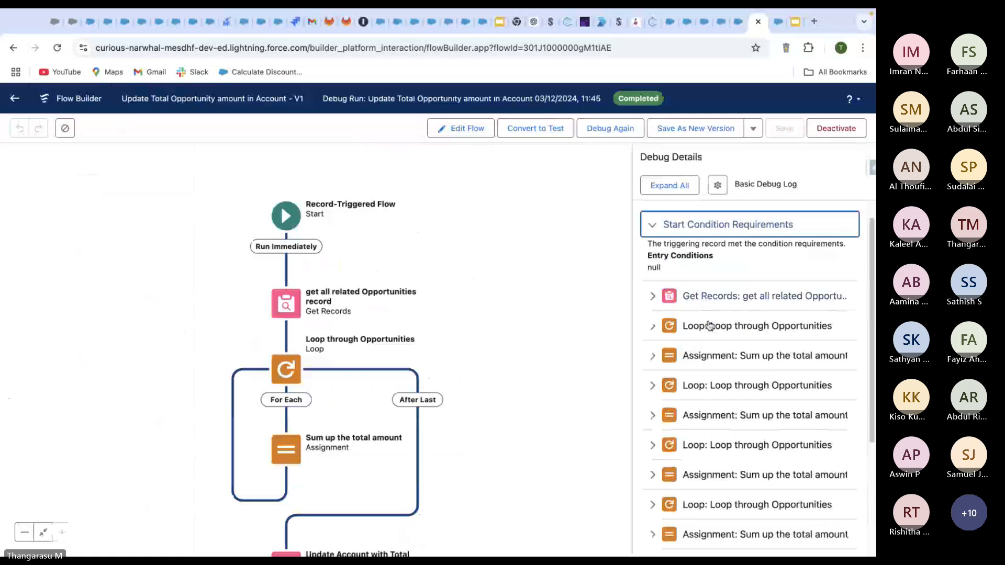
click(742, 307)
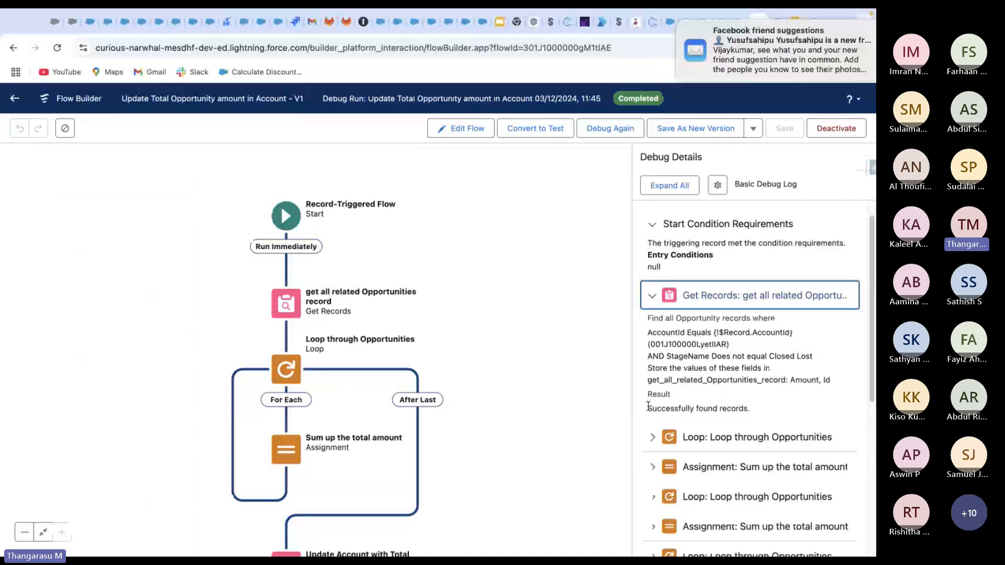
drag(649, 407, 742, 406)
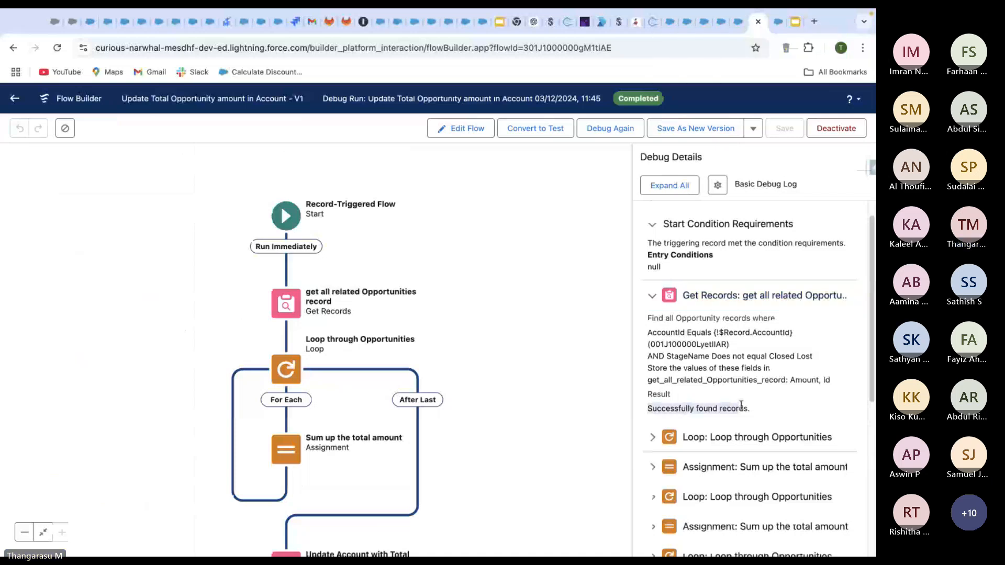
Expand the first Loop through Opportunities entry and highlight record IDs in its Loop Through collection one after another
scroll(754, 403, down, 2)
click(765, 342)
scroll(769, 414, down, 1)
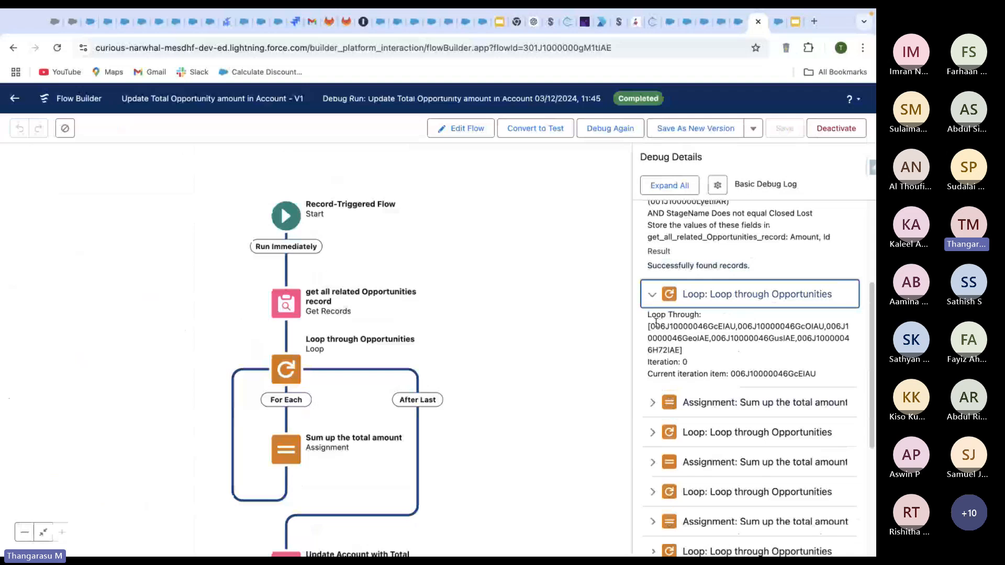
double_click(680, 327)
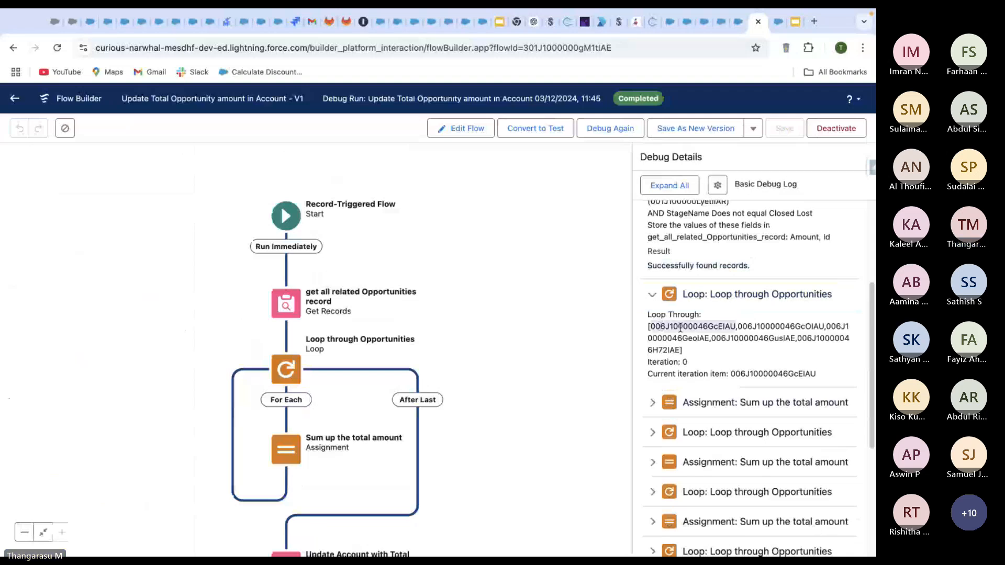
double_click(767, 327)
click(847, 326)
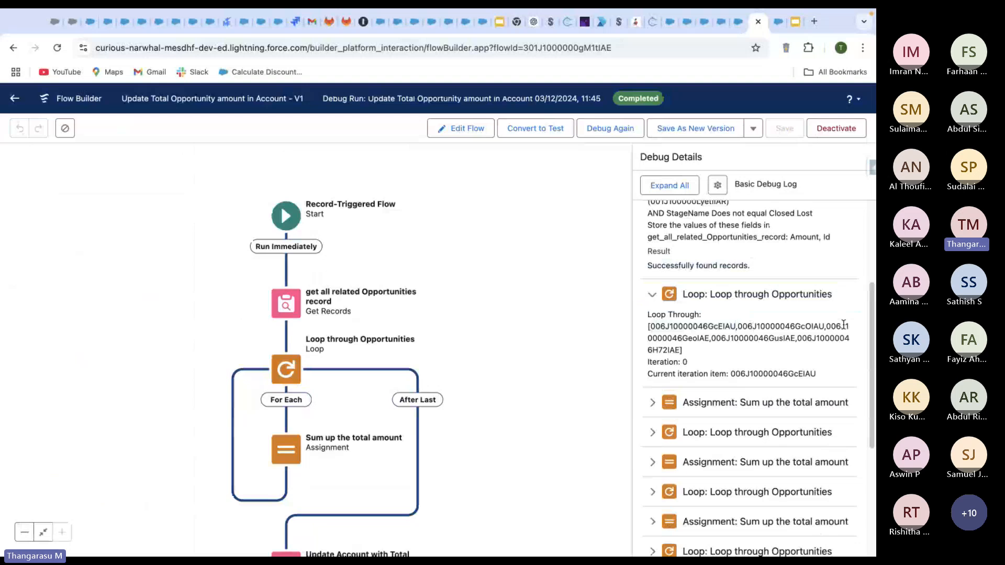
double_click(842, 326)
double_click(806, 339)
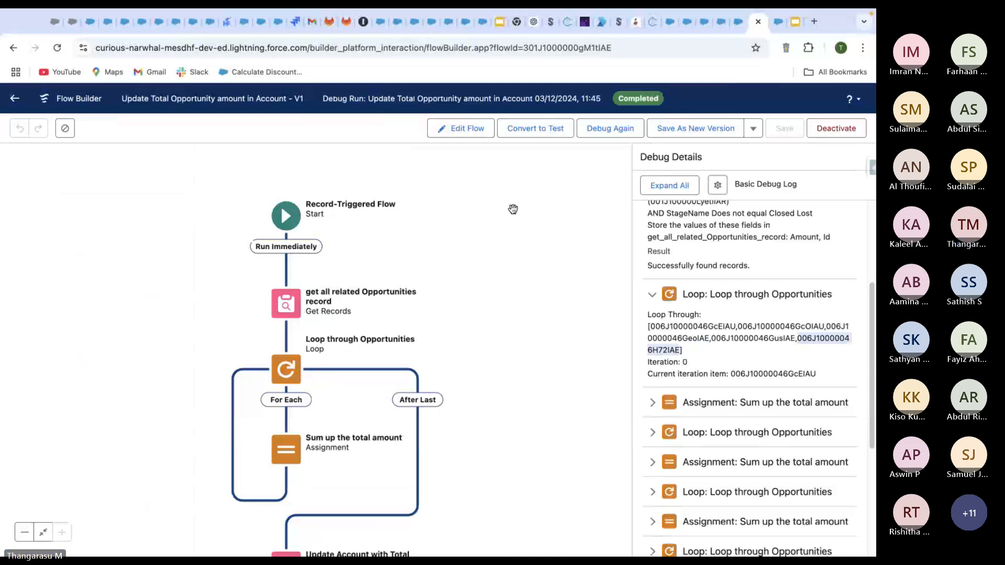
Compare the Get Records element's filter conditions with the account's related Opportunities list, and close the element's settings
click(284, 297)
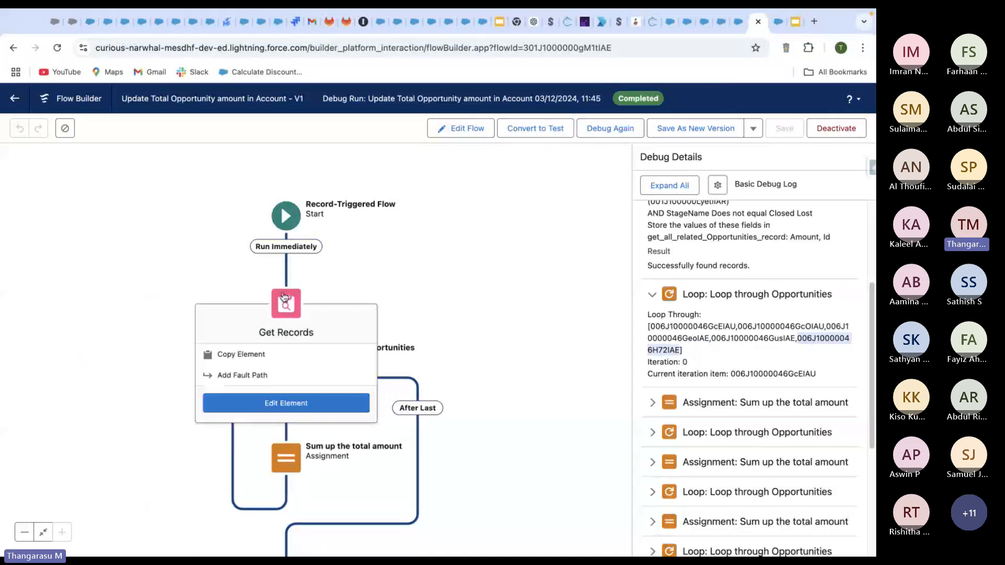
click(286, 403)
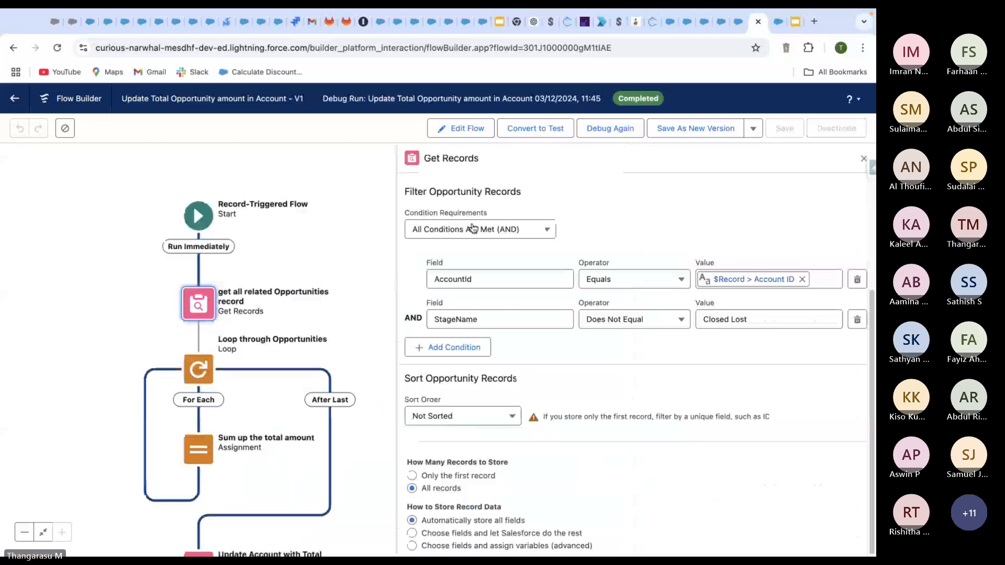
click(705, 22)
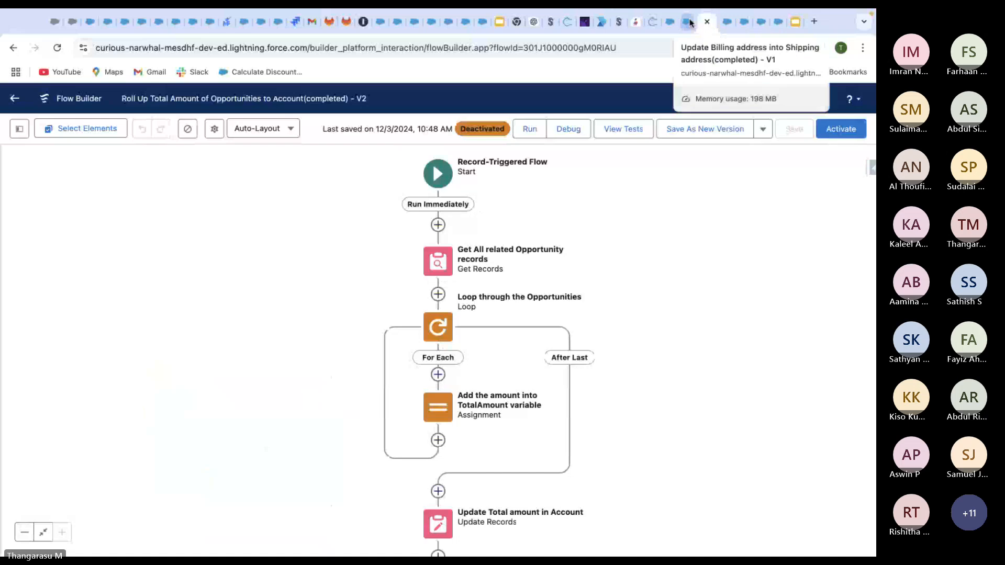
click(728, 22)
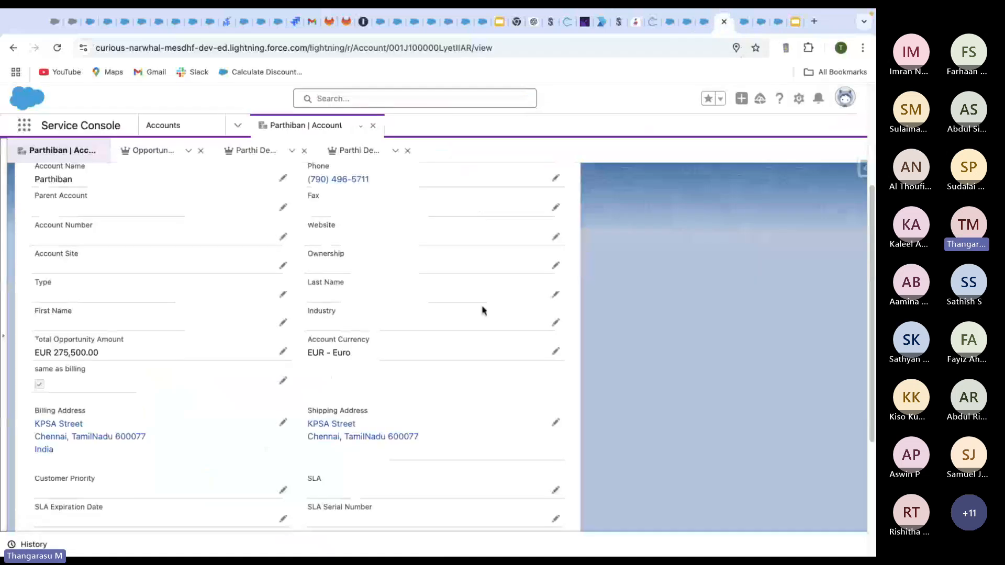
click(153, 151)
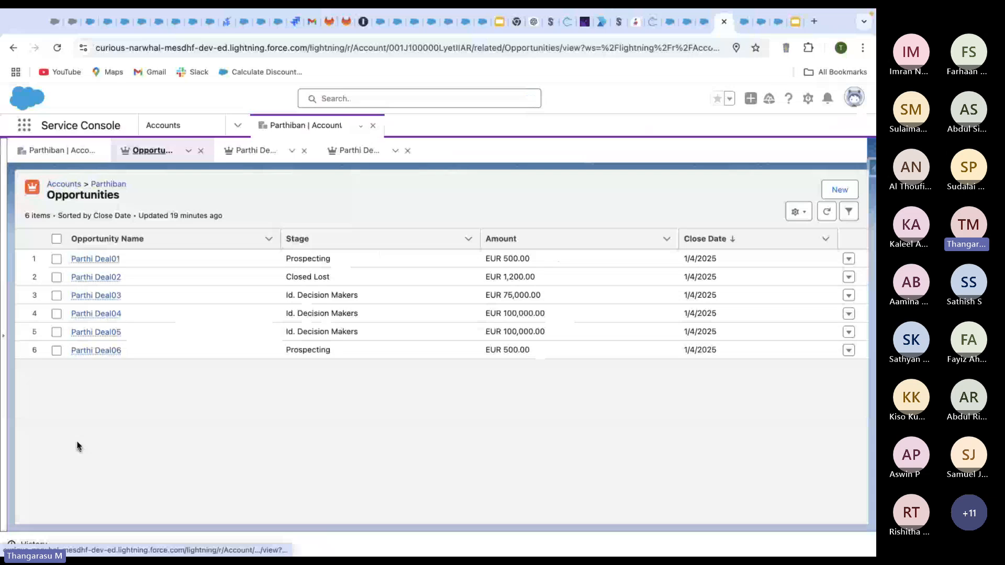
mouse_move(112, 351)
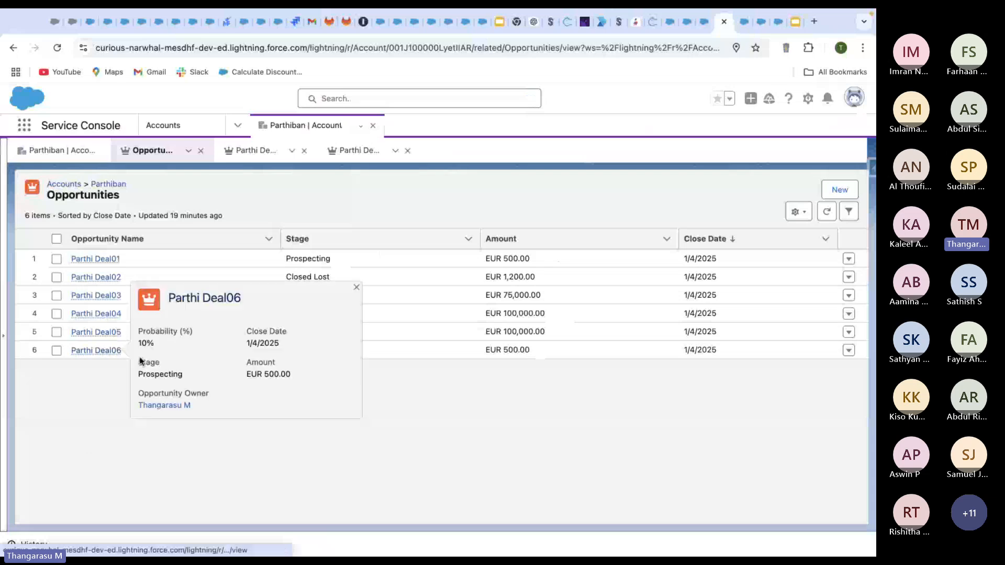
click(743, 19)
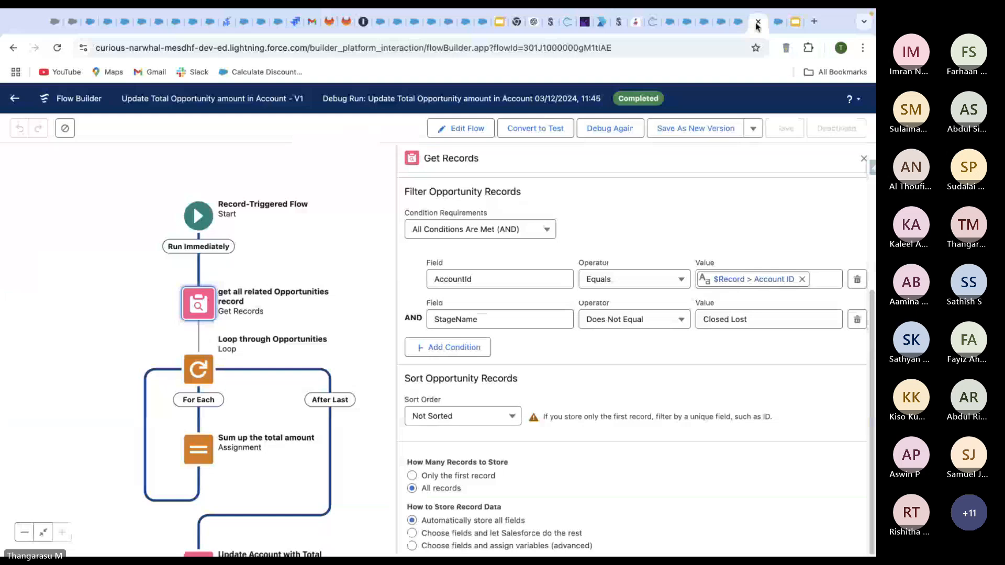
click(864, 158)
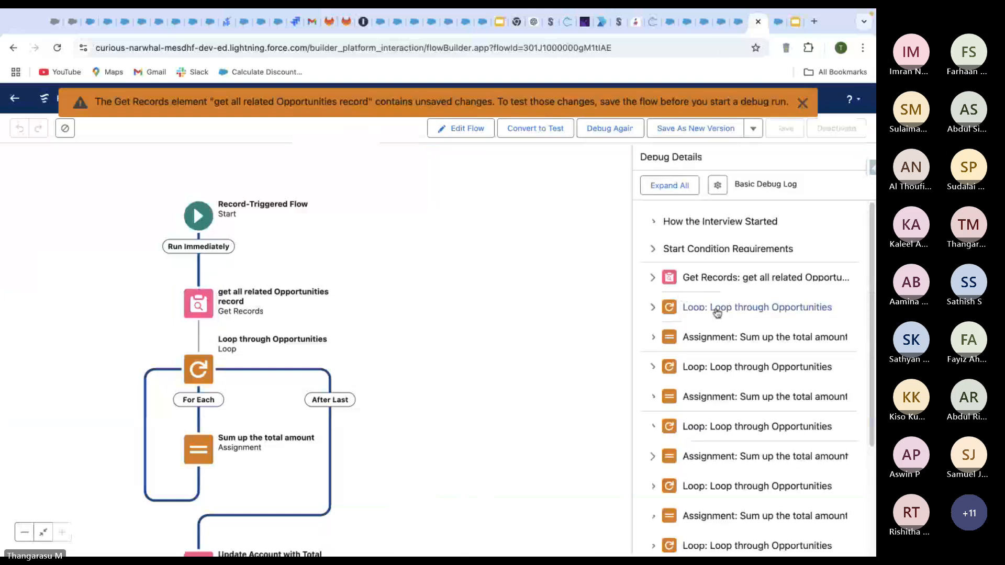
Expand the first Sum up the total amount assignment in the debug details and highlight its TotalAmount result
scroll(717, 335, down, 2)
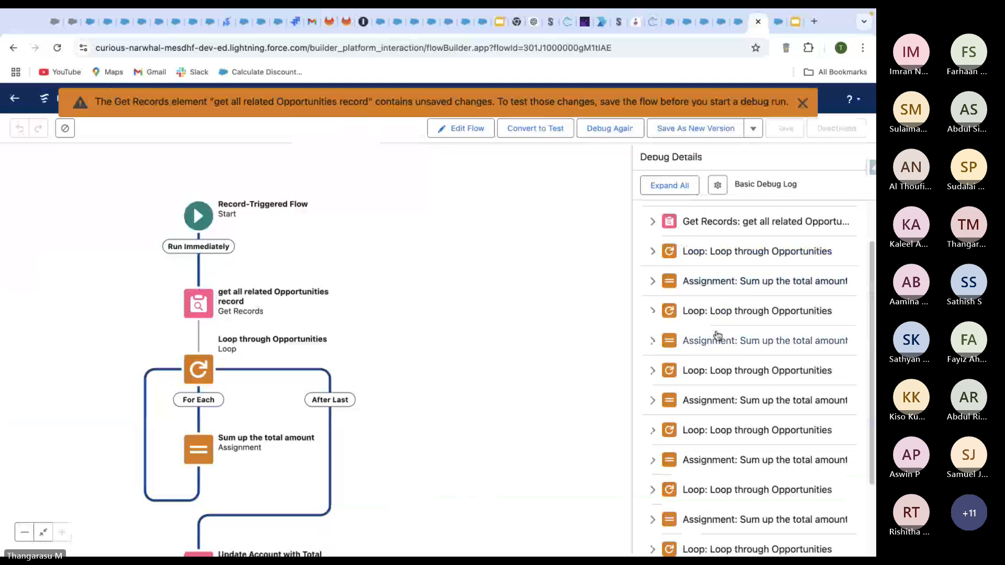
click(712, 283)
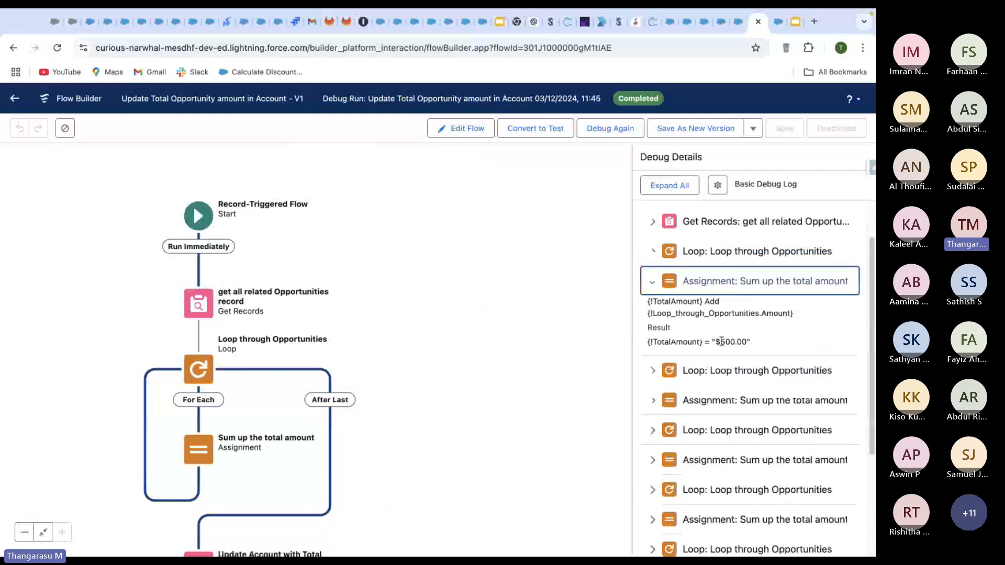
click(647, 344)
drag(647, 344, 753, 338)
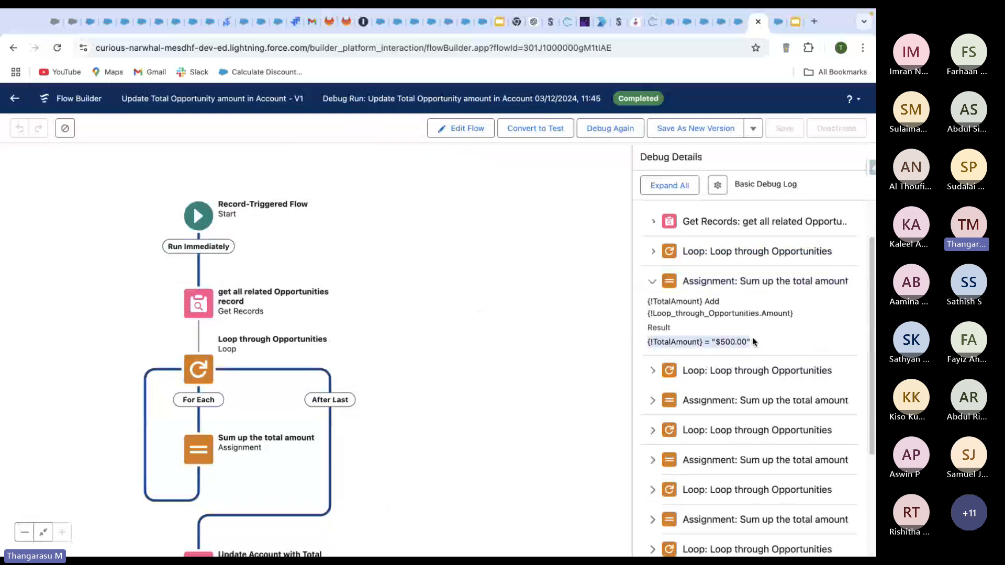
Expand the second iteration's Loop and Assignment entries in the debug details, and highlight the resulting TotalAmount value
scroll(776, 334, down, 1)
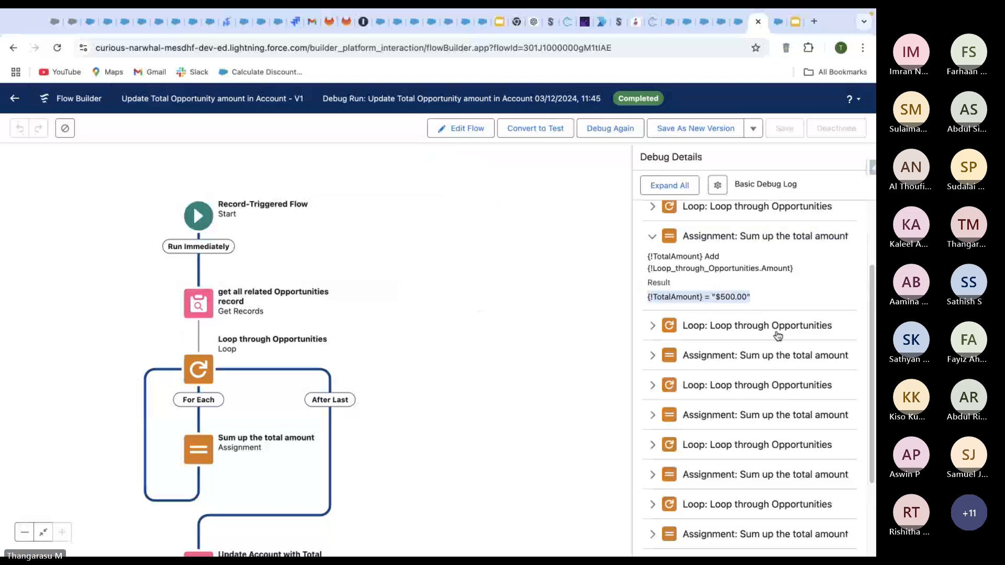
click(765, 329)
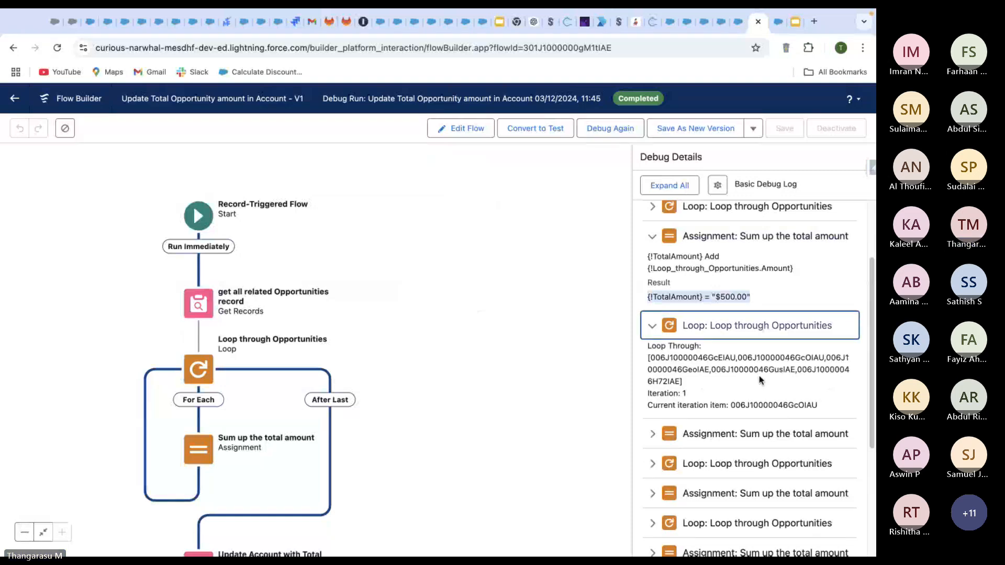
scroll(759, 378, down, 1)
click(774, 397)
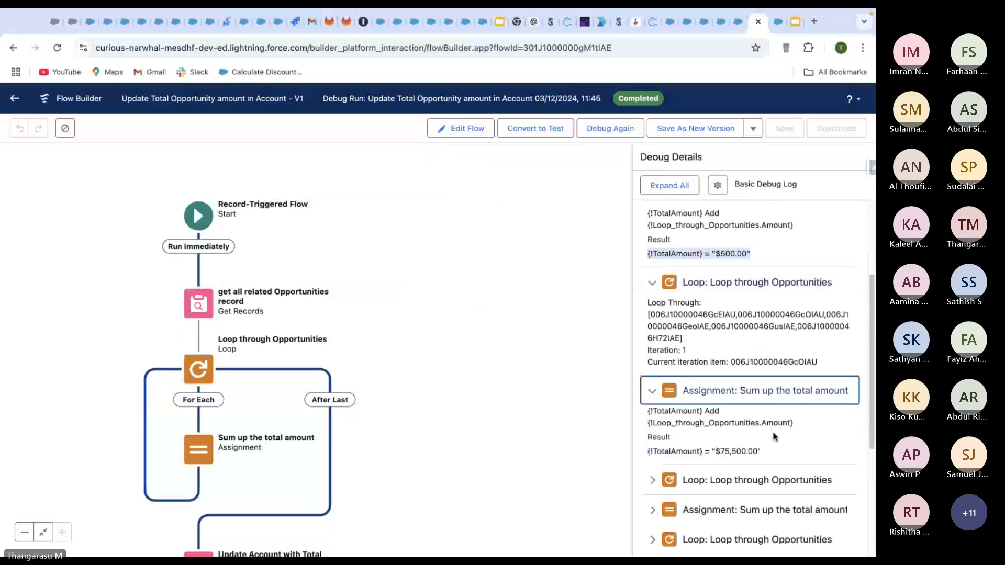
scroll(774, 437, down, 1)
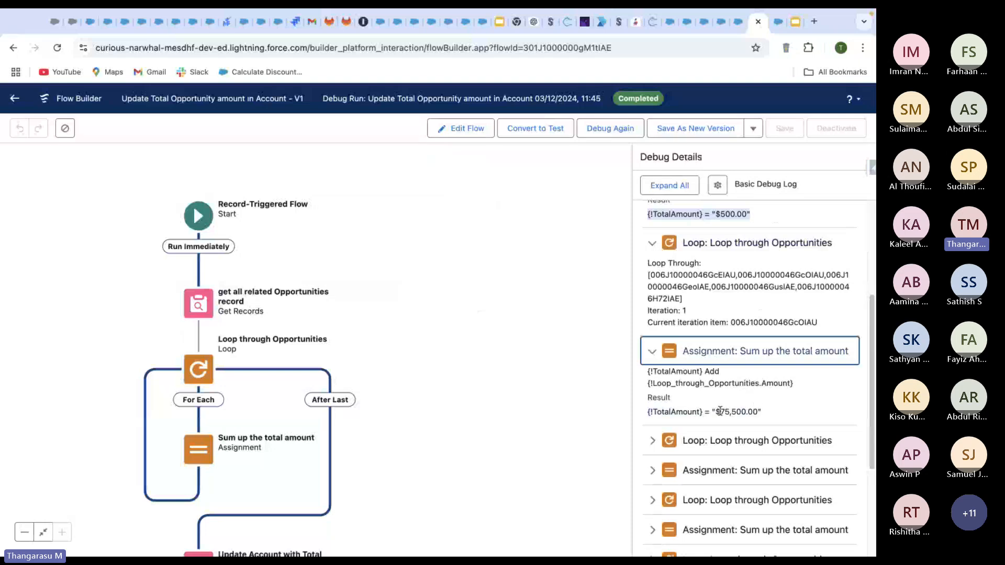
drag(721, 411, 746, 412)
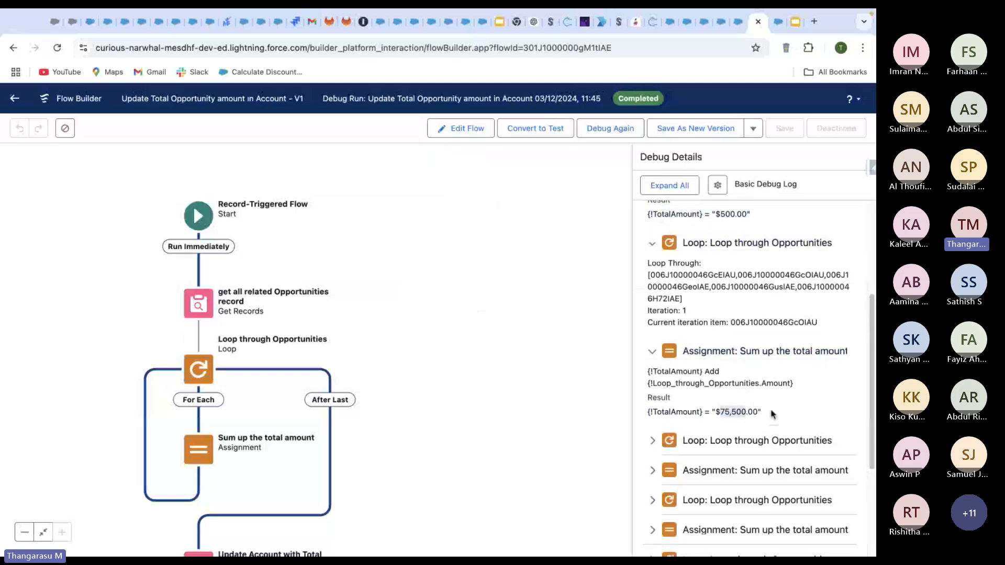
Expand the third and fourth Sum up the total amount assignments in the debug details and highlight the TotalAmount result of each
scroll(771, 408, down, 3)
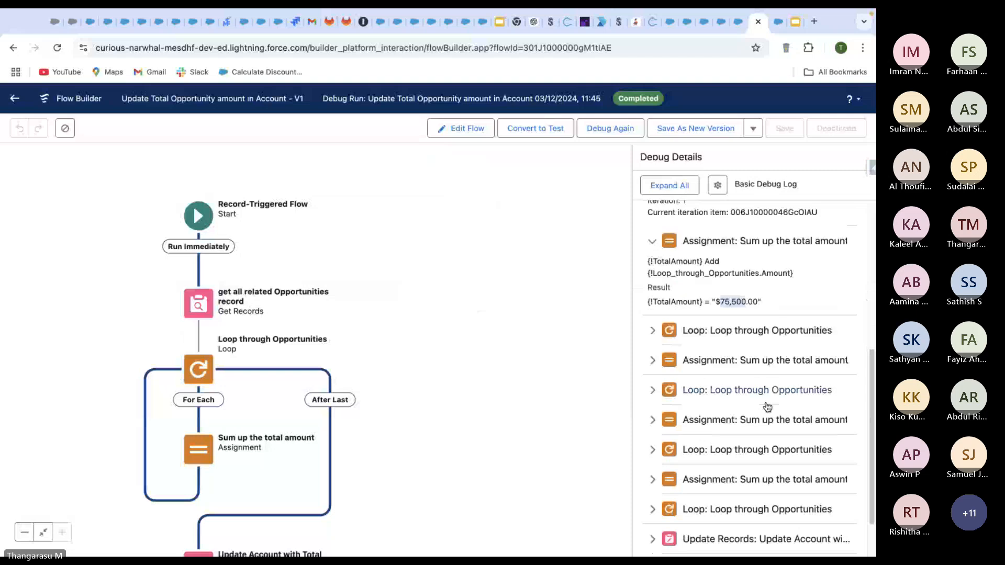
click(756, 361)
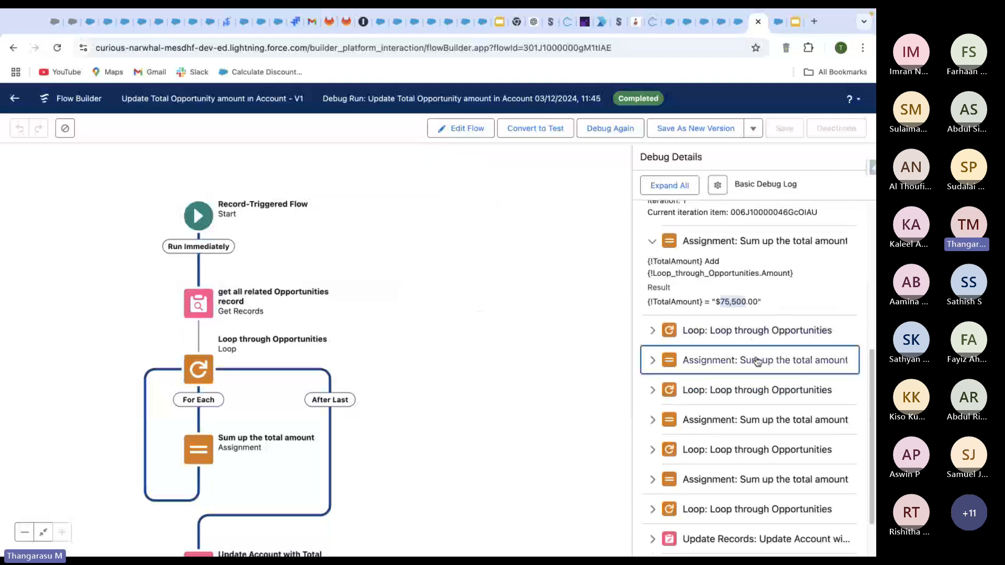
scroll(733, 398, down, 1)
drag(715, 392, 745, 392)
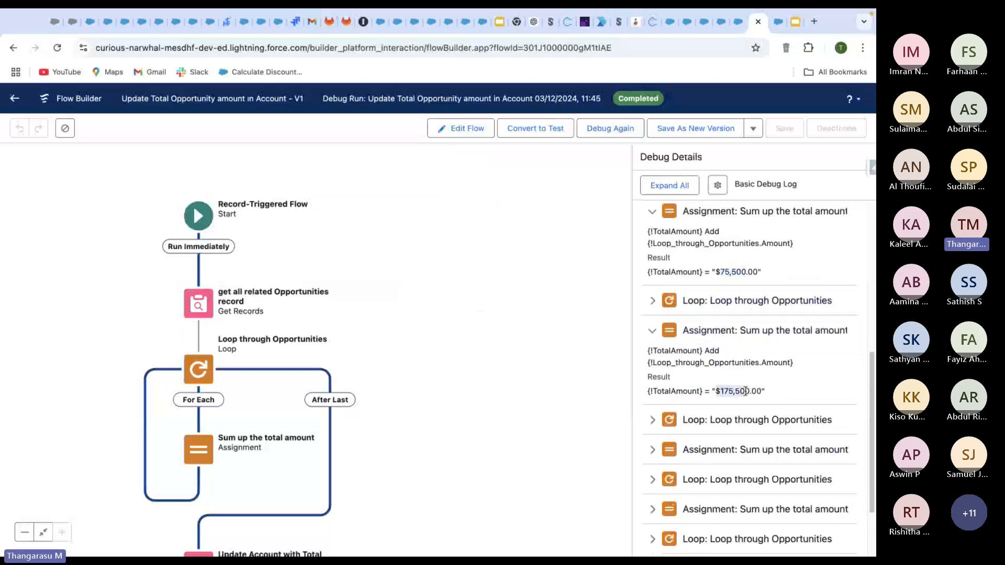
scroll(745, 390, down, 1)
click(777, 411)
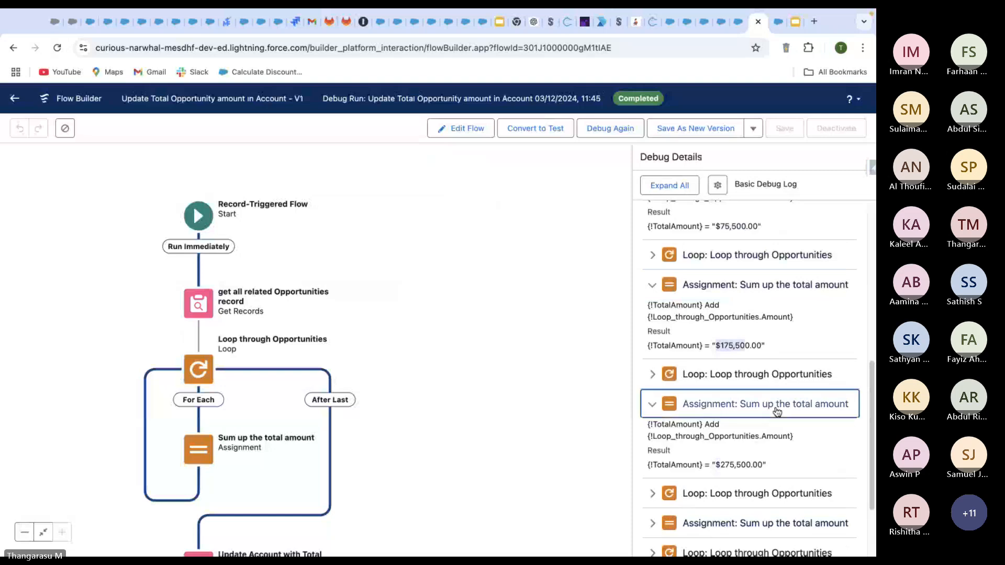
scroll(777, 459, down, 1)
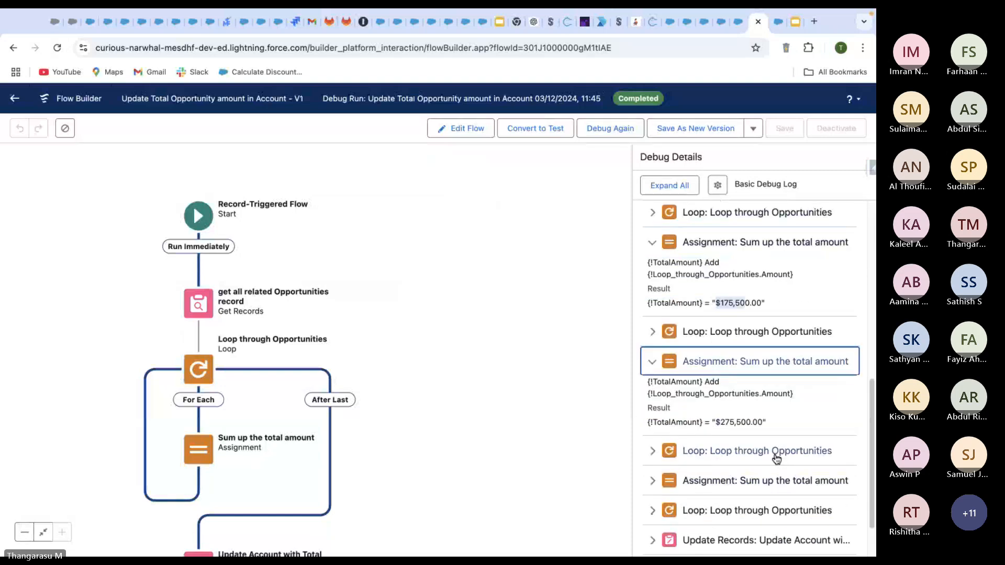
drag(716, 422, 774, 425)
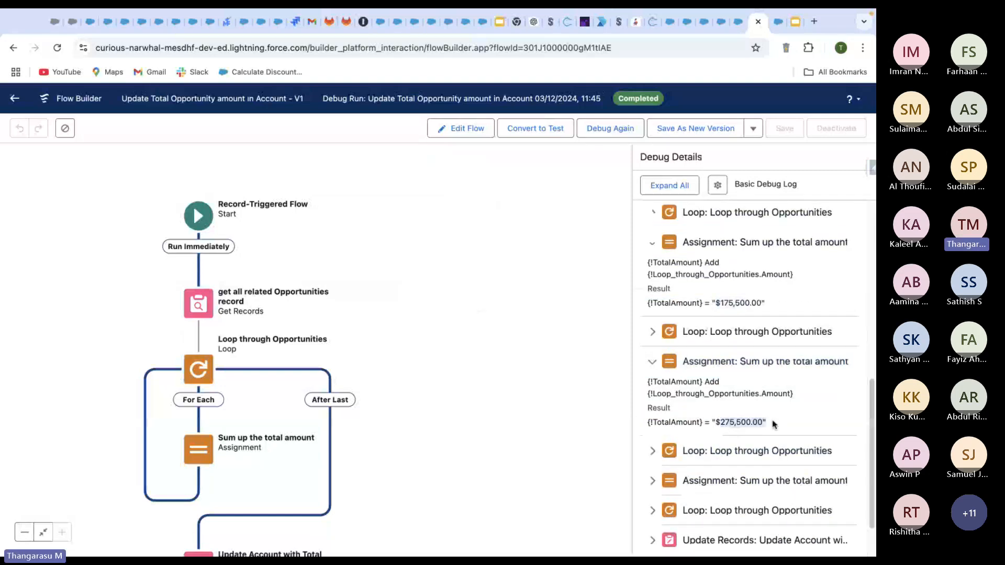
Expand the last iteration's Loop and Assignment entries in the debug details and highlight the resulting TotalAmount line
scroll(772, 423, down, 1)
click(767, 390)
scroll(764, 442, down, 1)
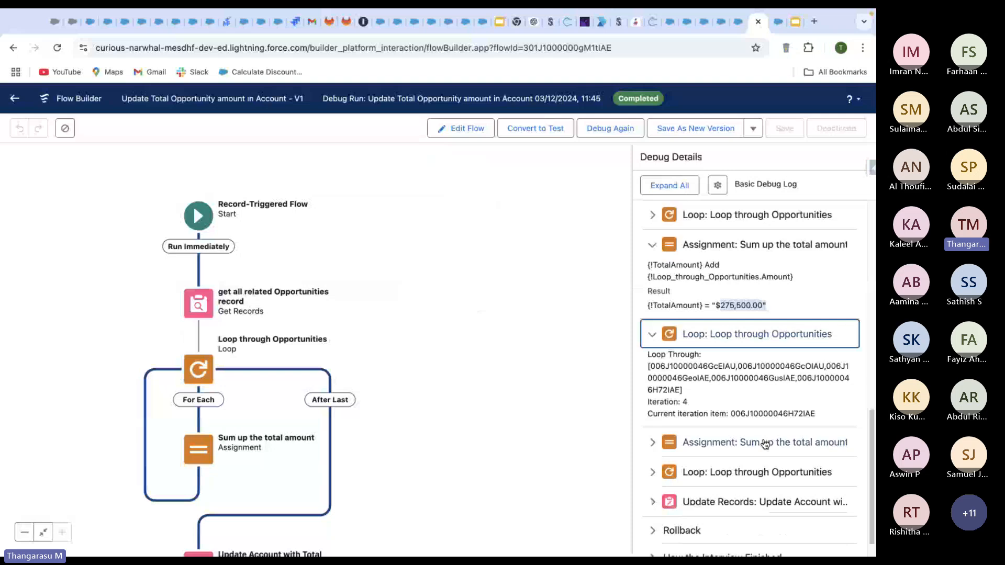
click(738, 449)
scroll(723, 435, down, 2)
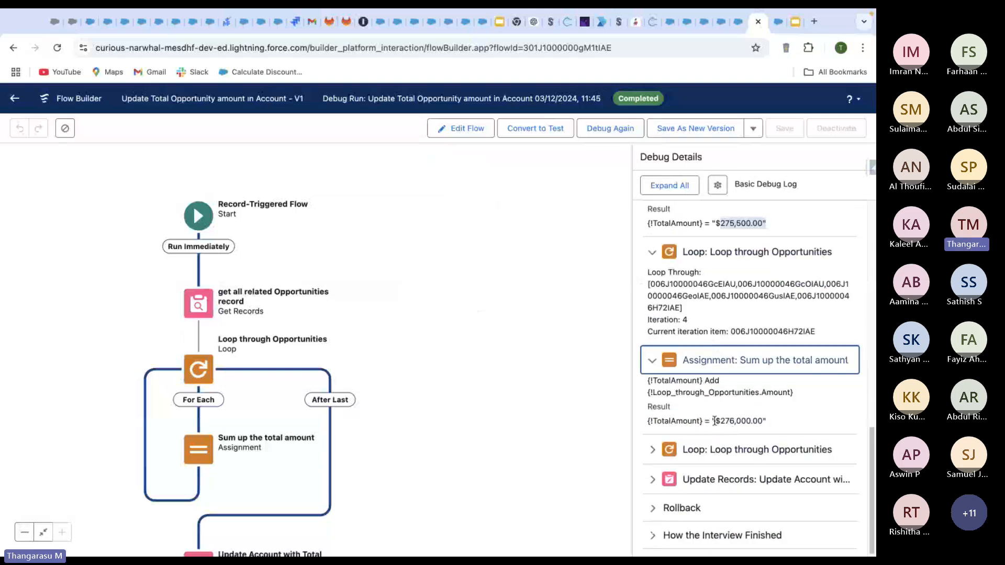
drag(648, 421, 769, 422)
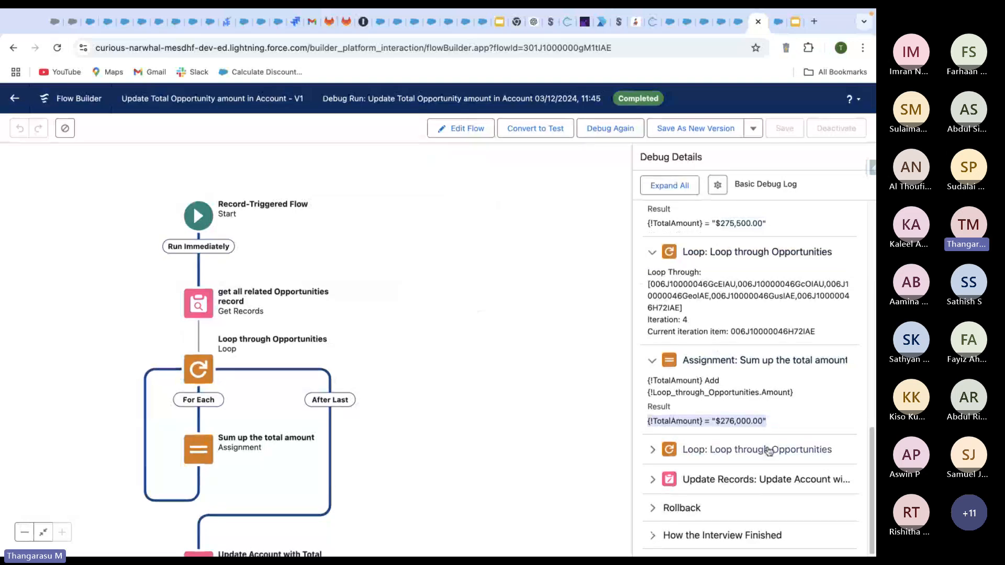
Expand the Update Records entry, highlight the TotalAmount value it writes, and compare it with the flow's final elements
click(754, 479)
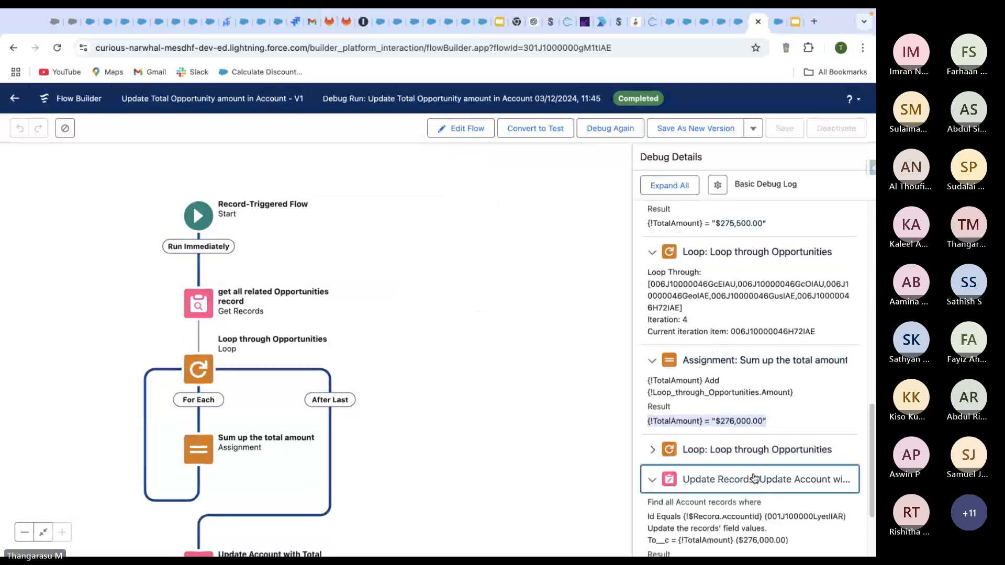
scroll(754, 477, down, 2)
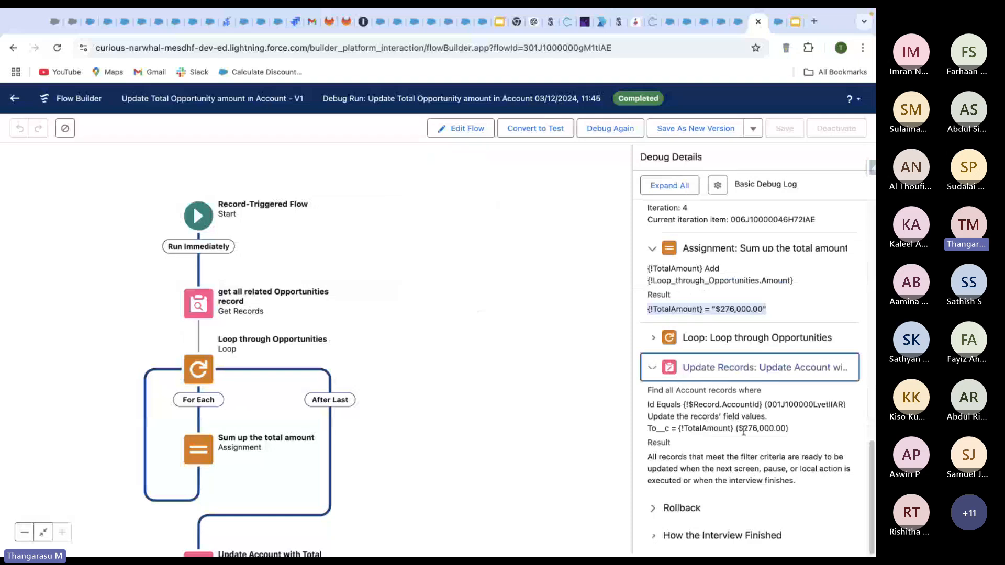
drag(736, 429, 789, 428)
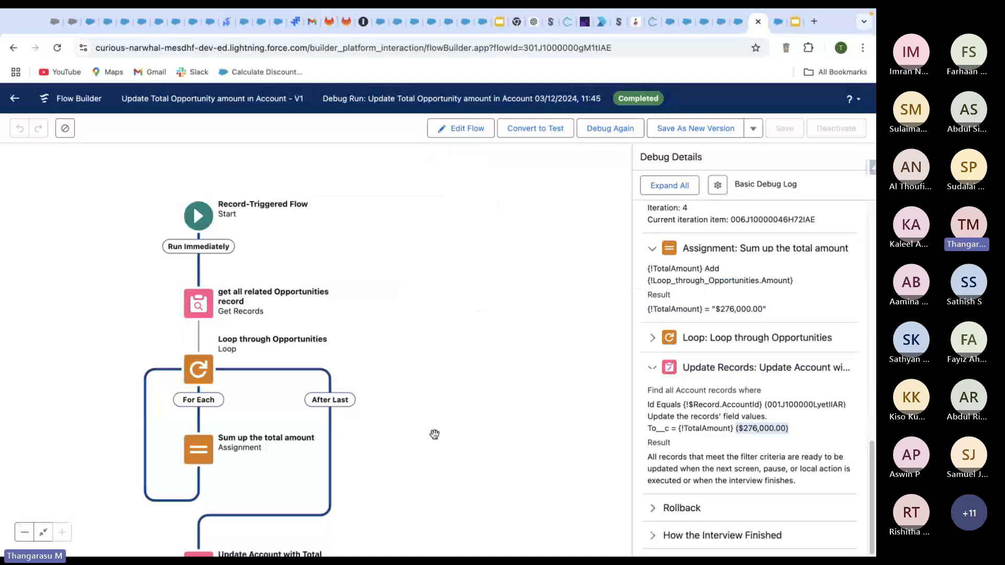
drag(434, 436, 545, 139)
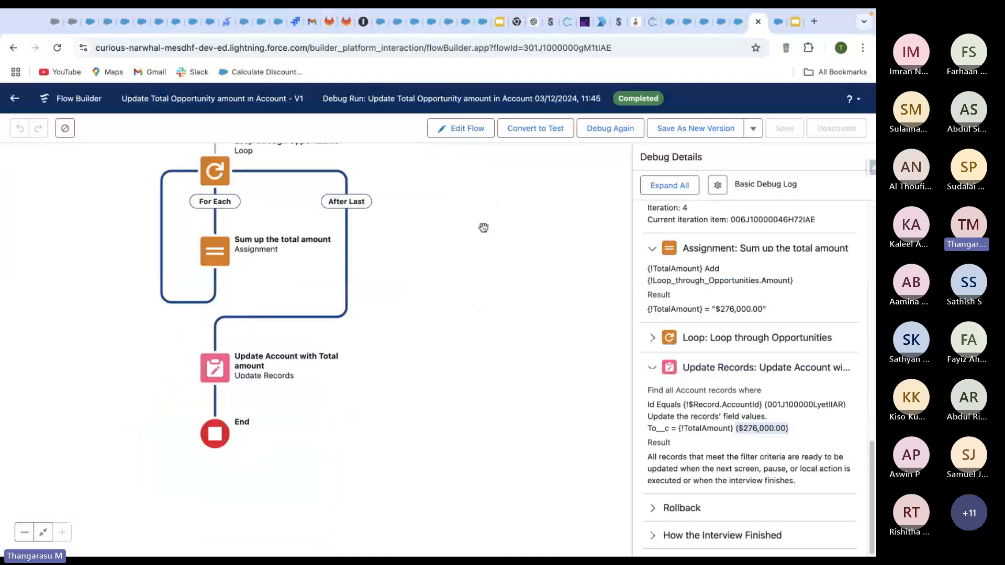
drag(482, 227, 486, 325)
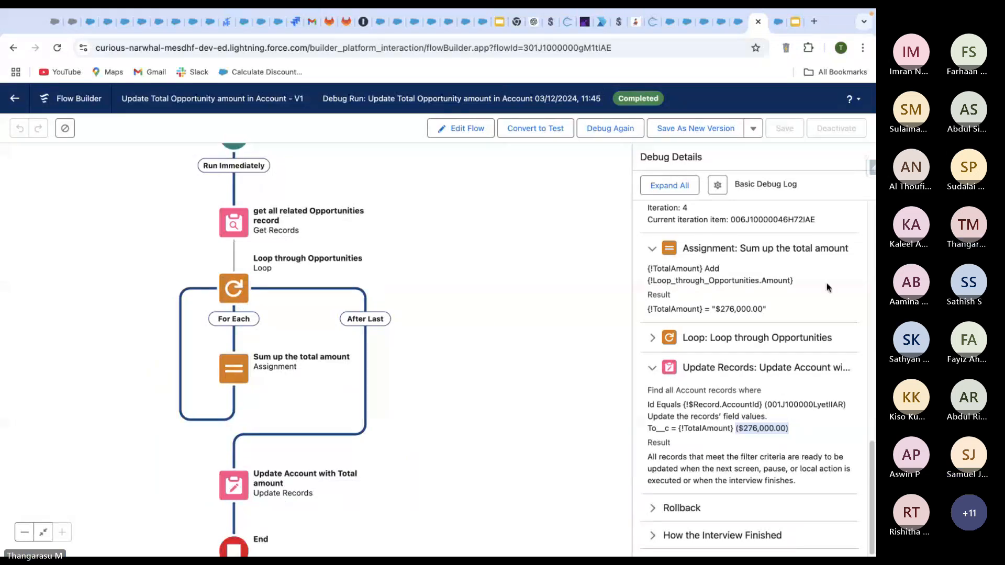
Expand the Get Records entry in the debug details and compare its filter conditions with the start of the flow
scroll(829, 287, up, 10)
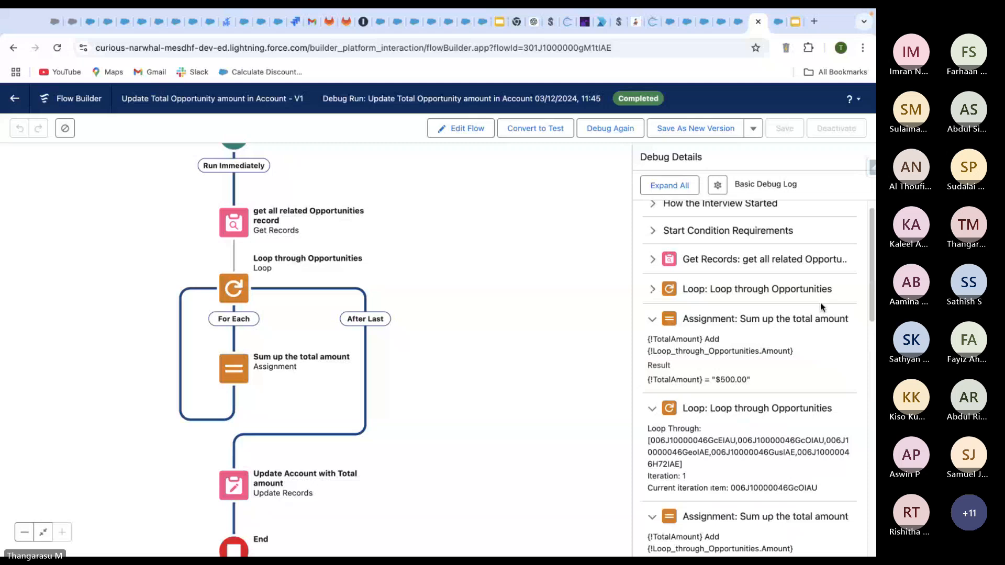
scroll(821, 303, up, 1)
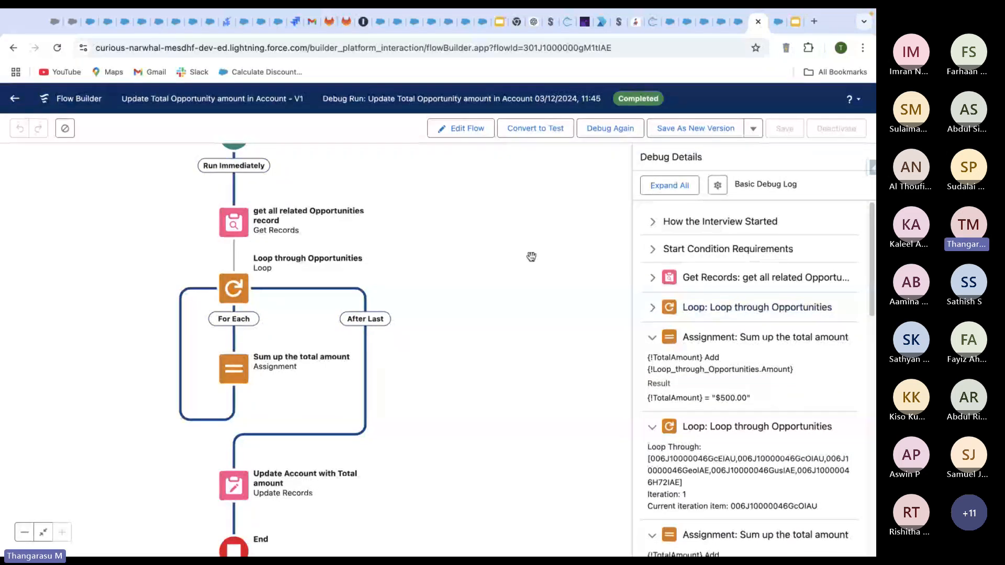
drag(370, 177, 427, 255)
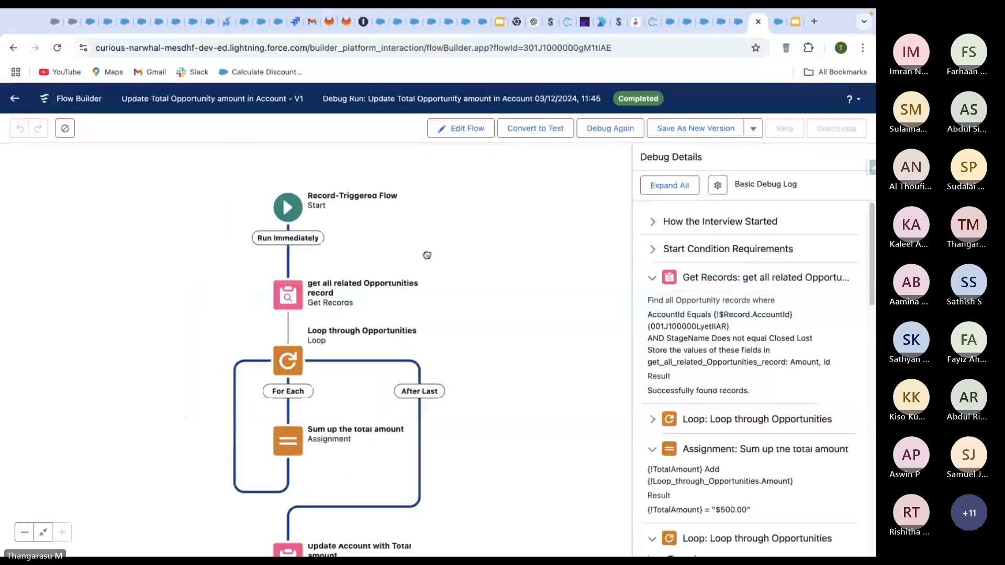
Switch to the account's related Opportunities list, set the Deal01 opportunity's amount to EUR 100, and return to the list
click(723, 23)
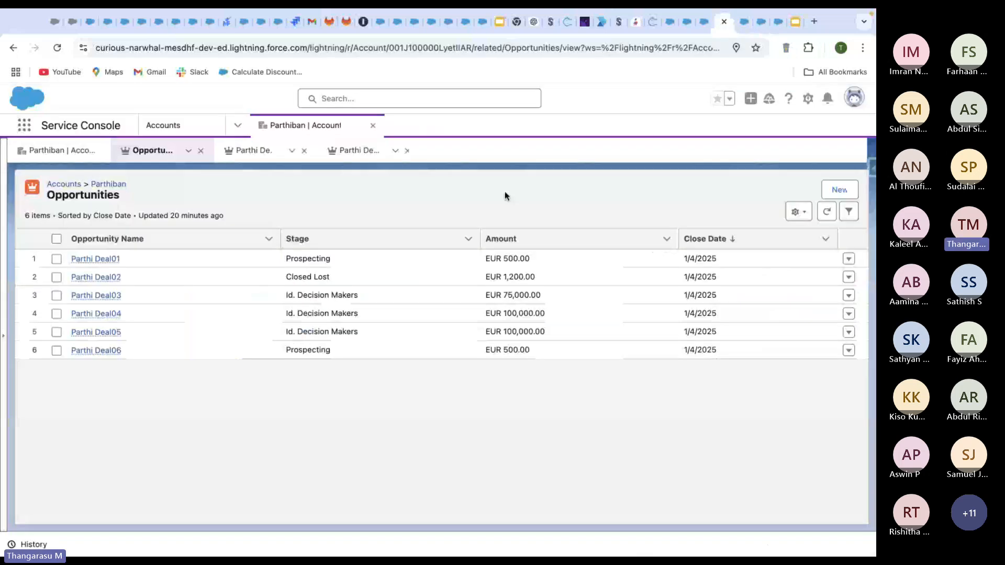
click(95, 259)
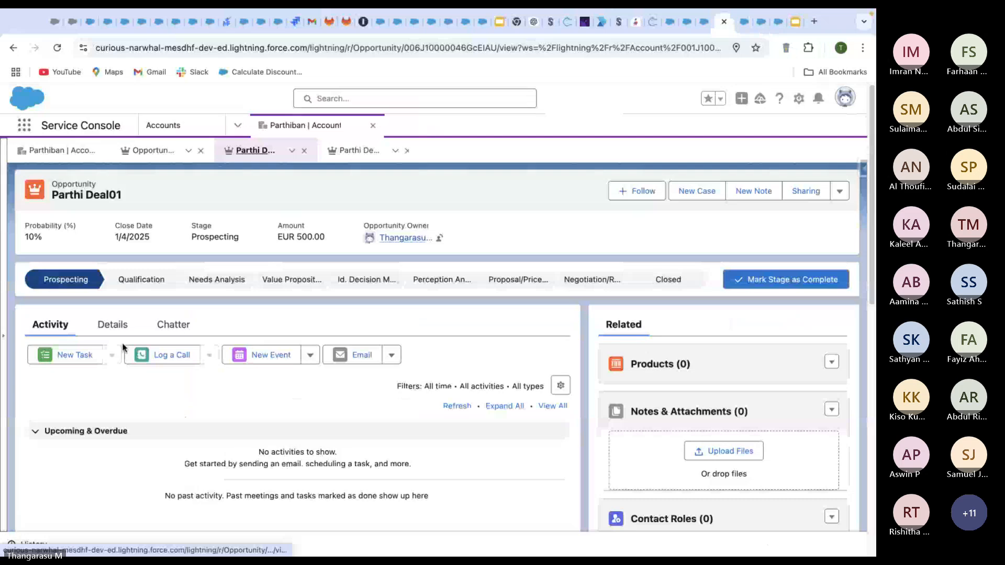
key(super+Left)
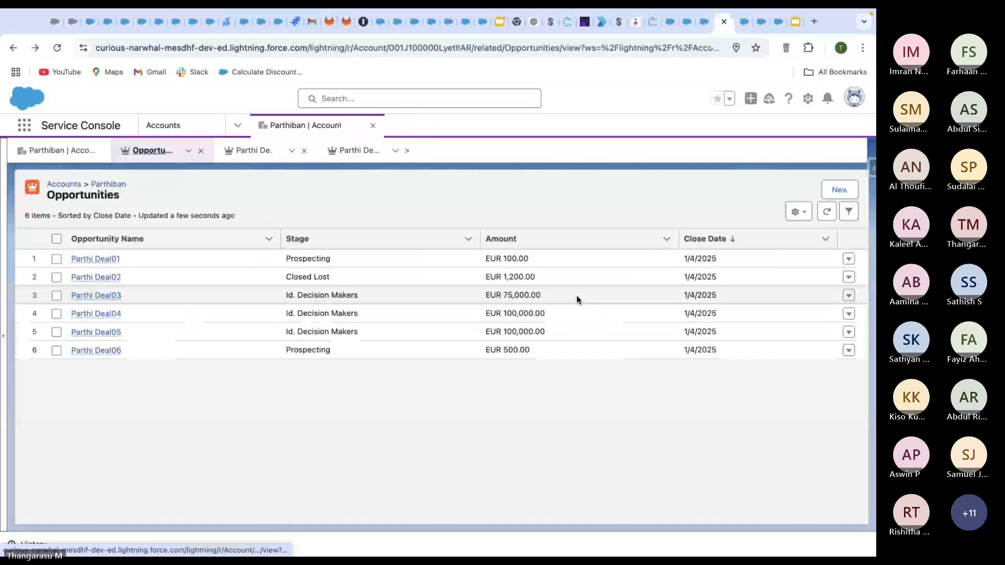
Set the Deal02 opportunity's amount to 150 and save the record
click(846, 279)
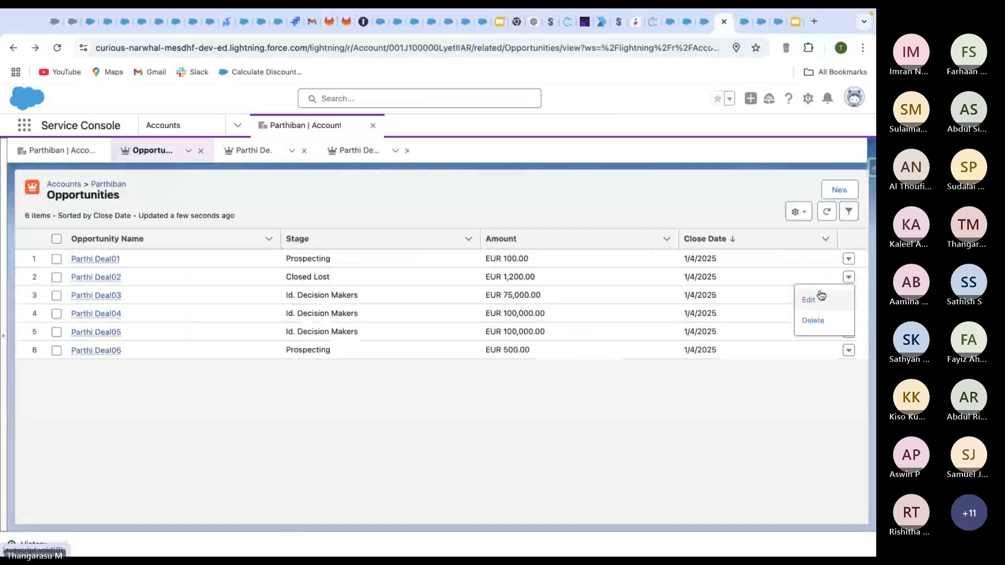
click(821, 296)
click(538, 211)
key(BackSpace)
key(BackSpace)
key(BackSpace)
key(BackSpace)
key(BackSpace)
key(BackSpace)
key(BackSpace)
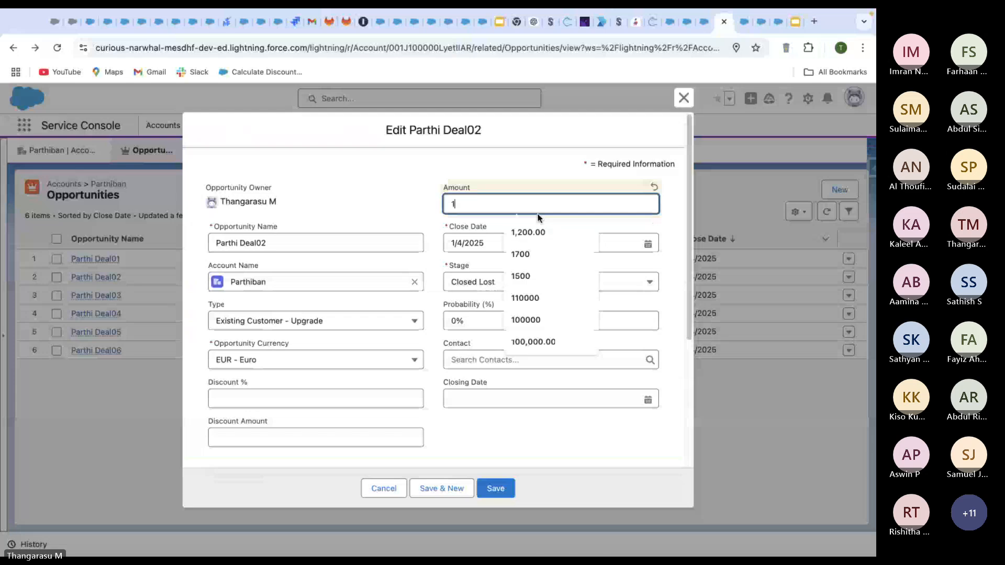
text(50)
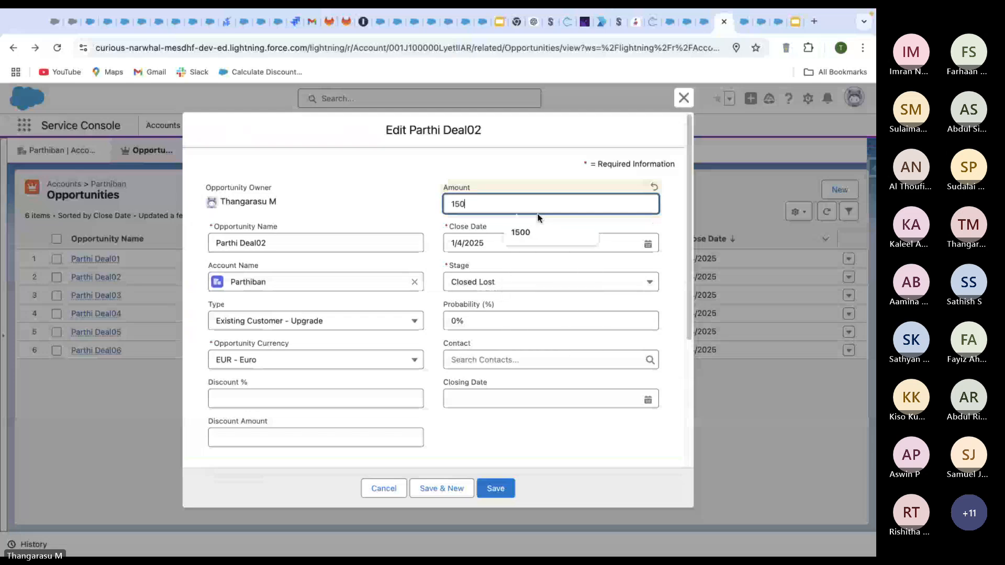
click(492, 494)
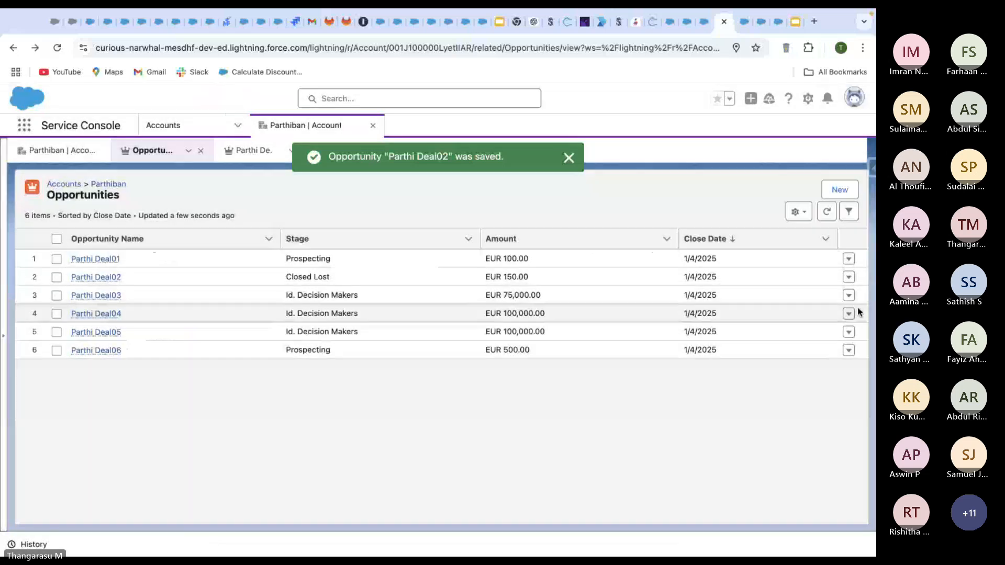
Set the Deal03 opportunity's amount to 200 and save the record
click(849, 295)
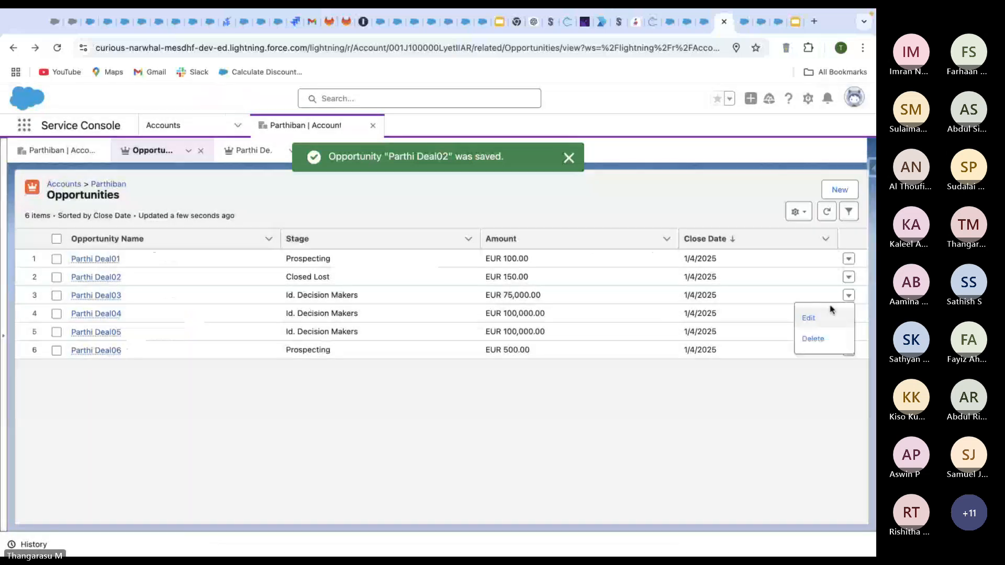
click(811, 312)
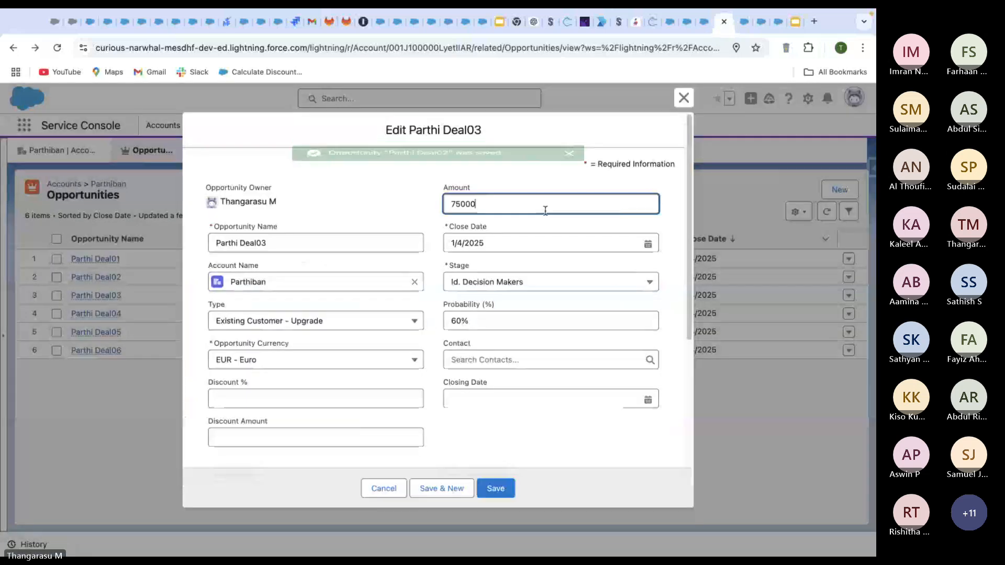
text(200)
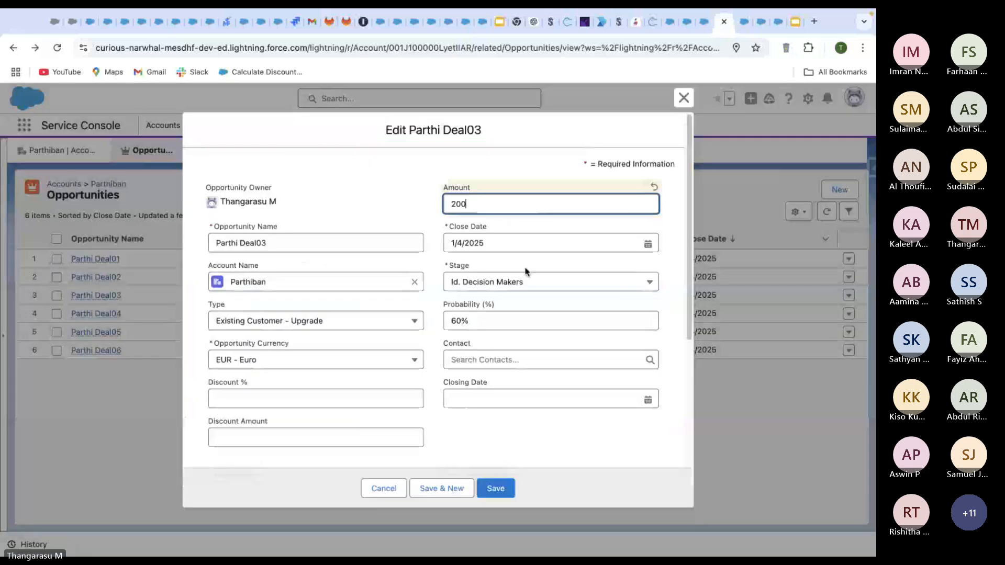
click(486, 488)
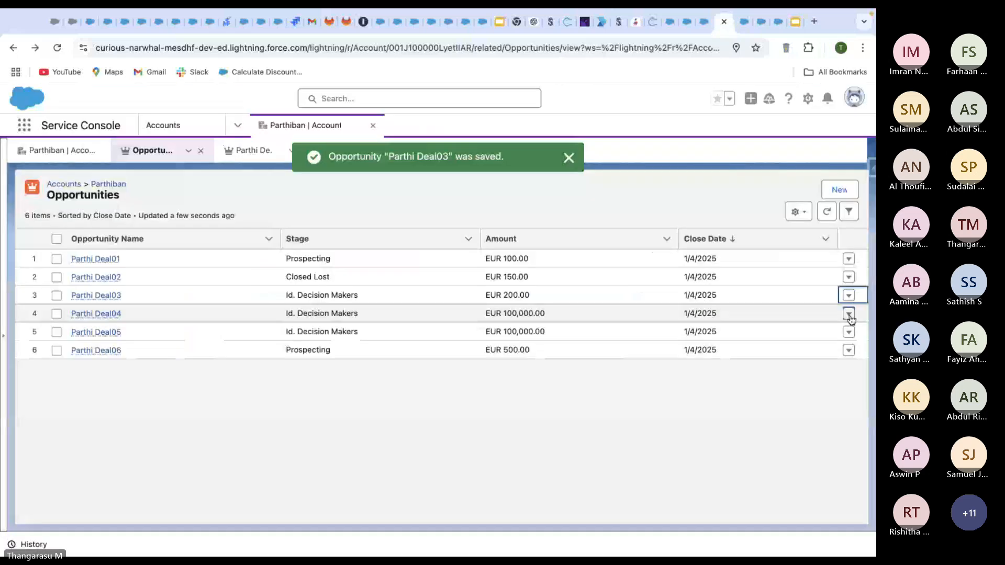
Delete the Deal04 and Deal05 opportunities from the account and reload the Opportunities list
click(848, 296)
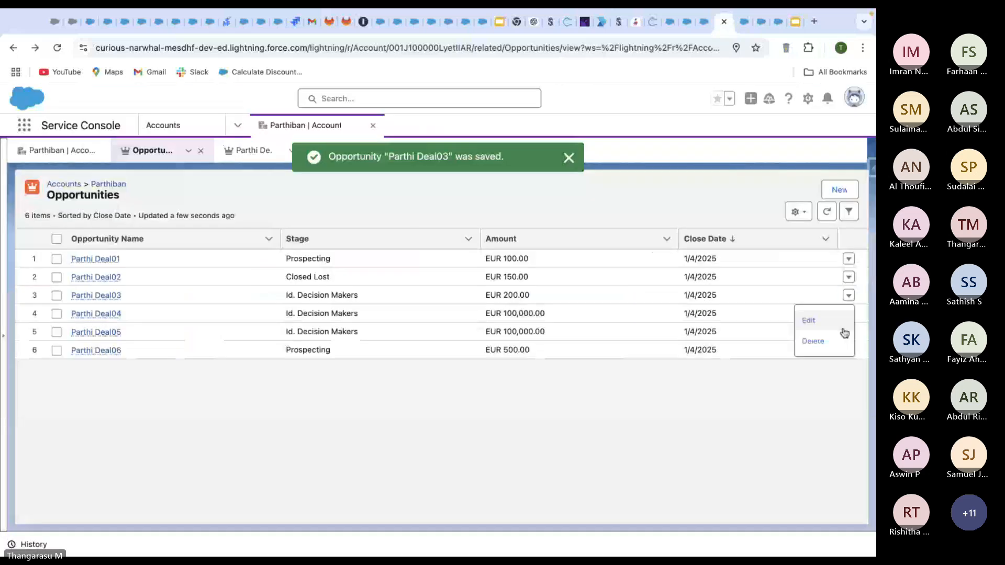
click(814, 342)
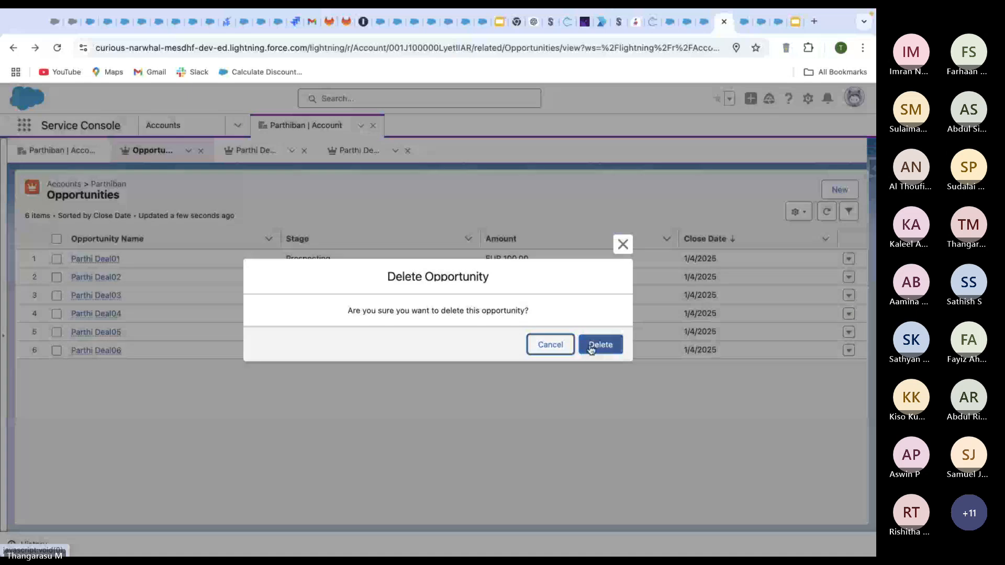
click(591, 348)
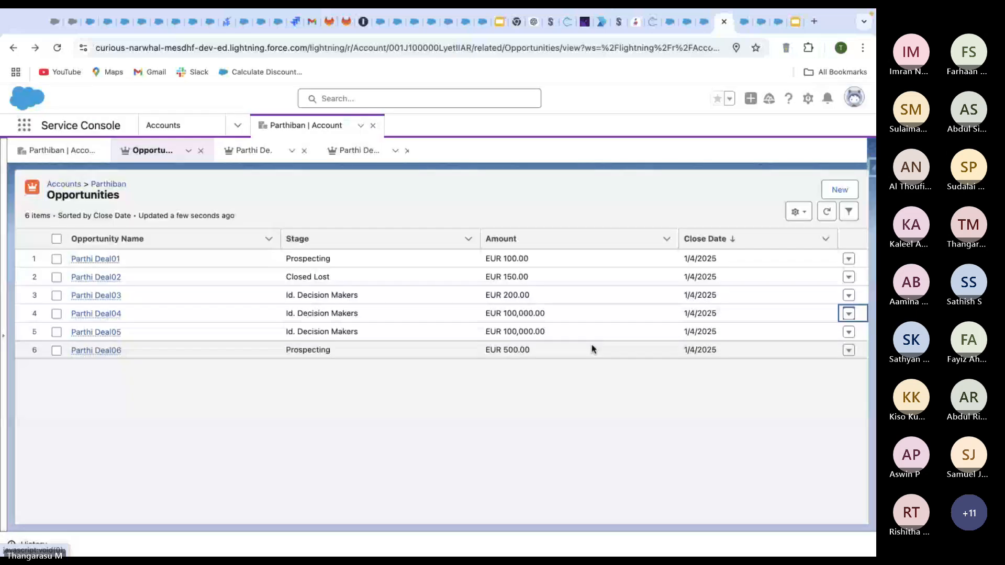
click(848, 277)
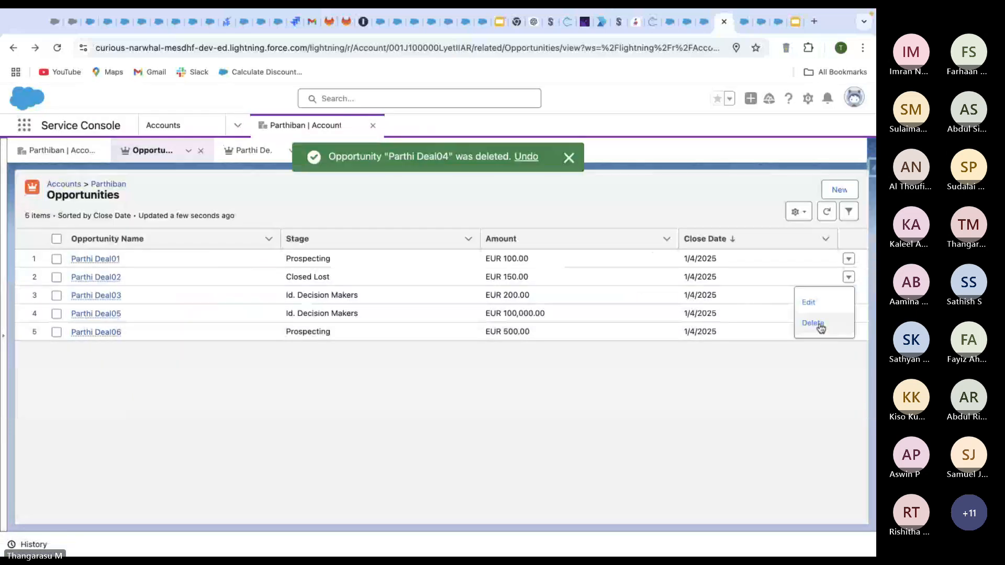
click(819, 325)
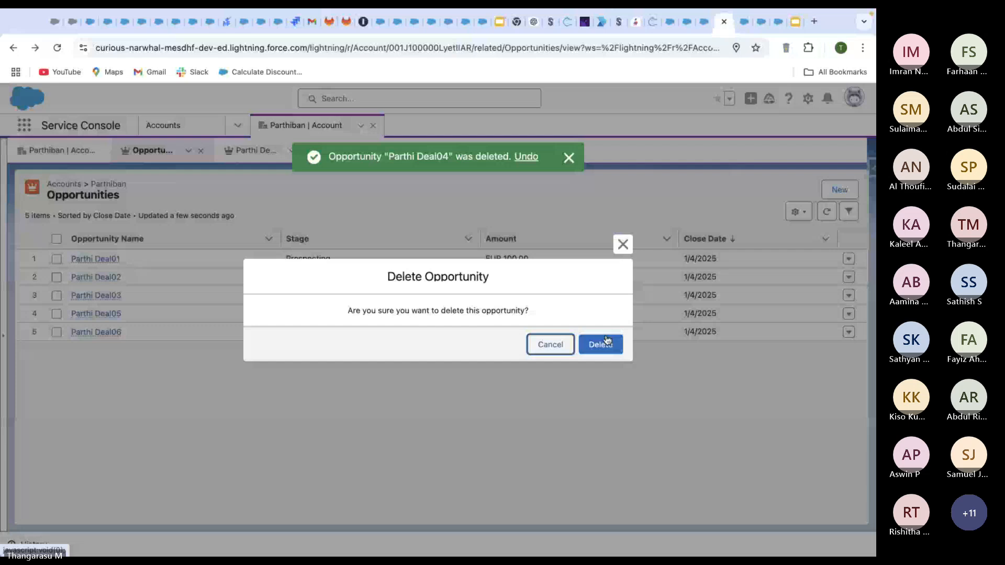
click(607, 341)
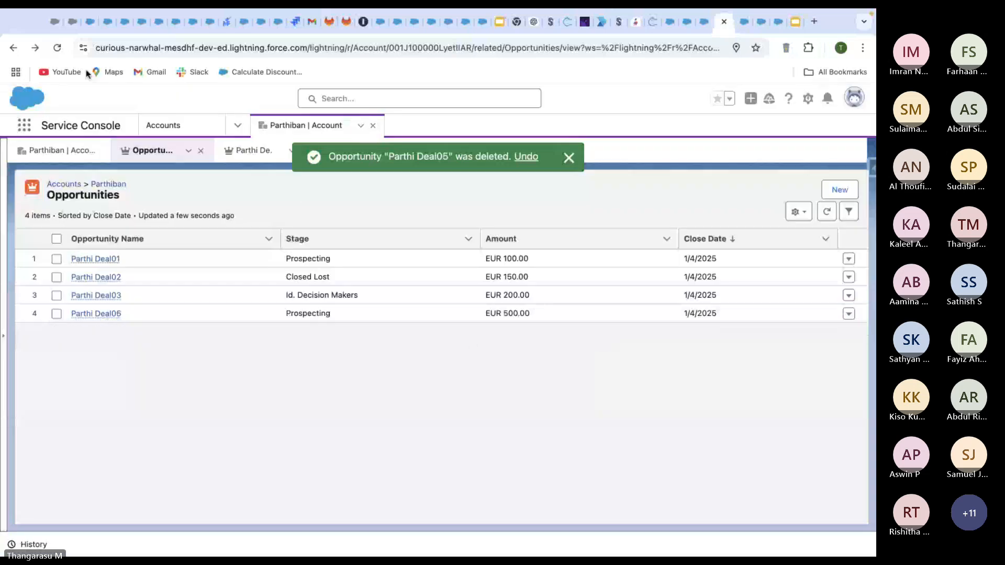
click(55, 49)
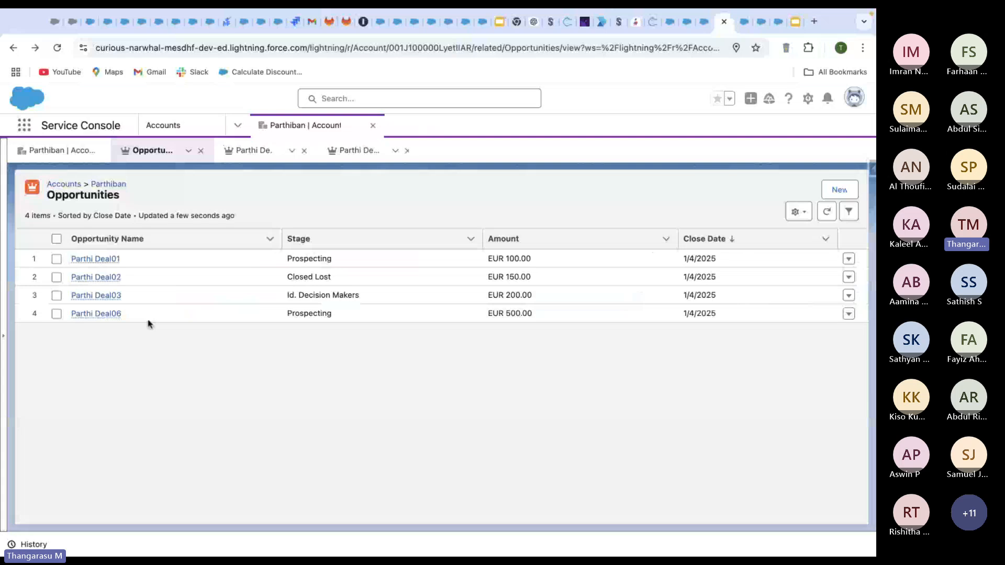
Tick the Deal02 opportunity in the list, switch to the flow, and save and debug it again with Deal01 as the triggering record
click(57, 277)
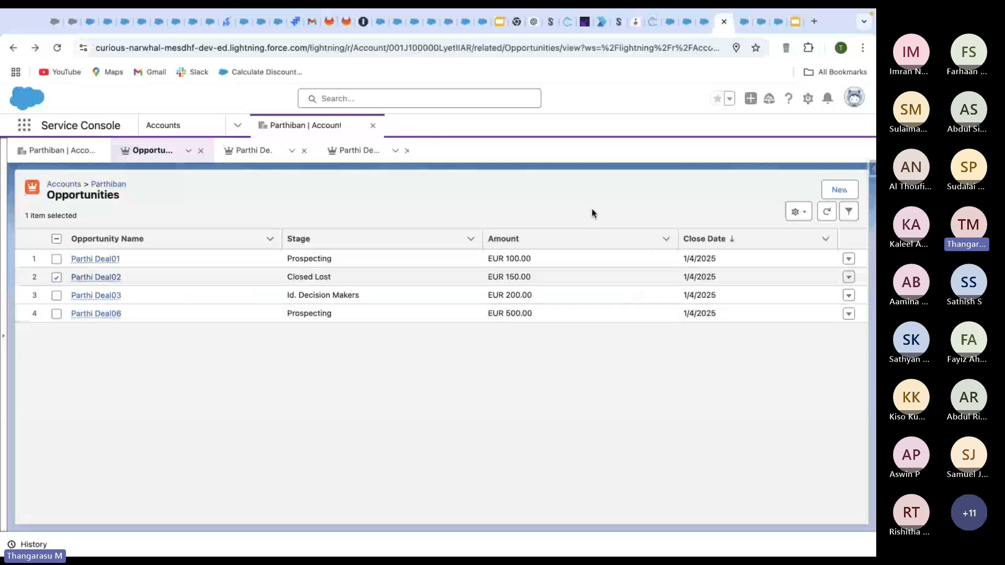
click(753, 22)
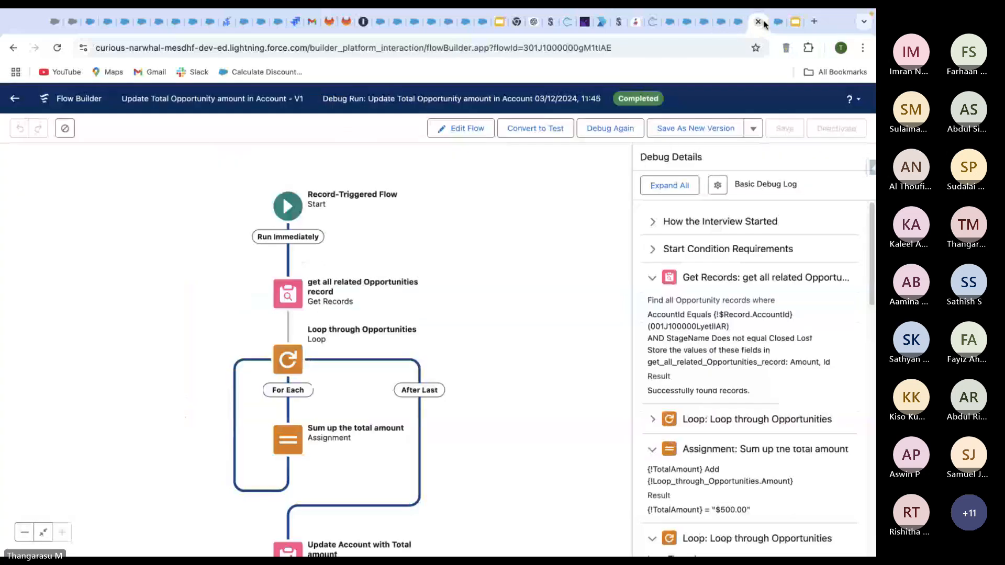
click(607, 130)
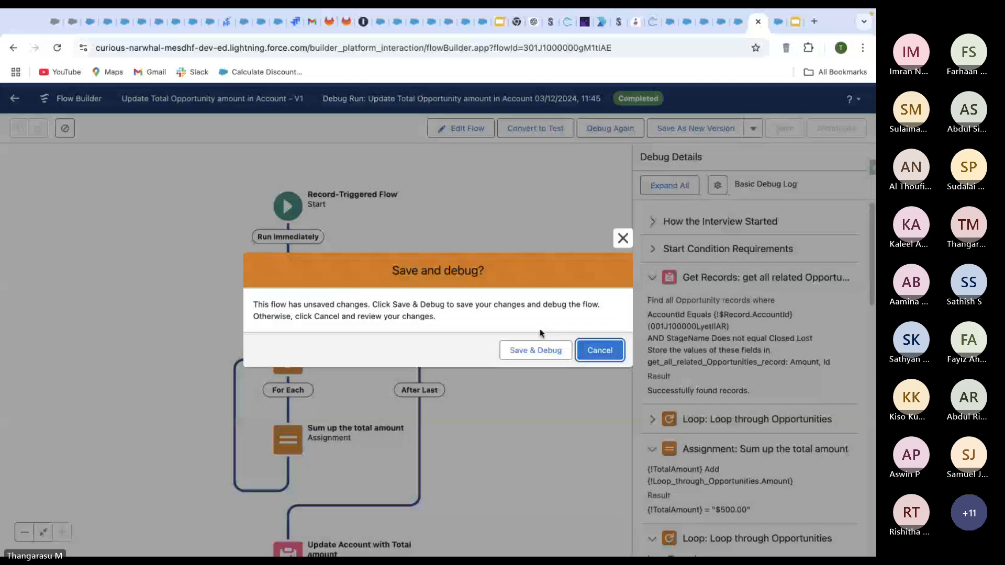
click(537, 350)
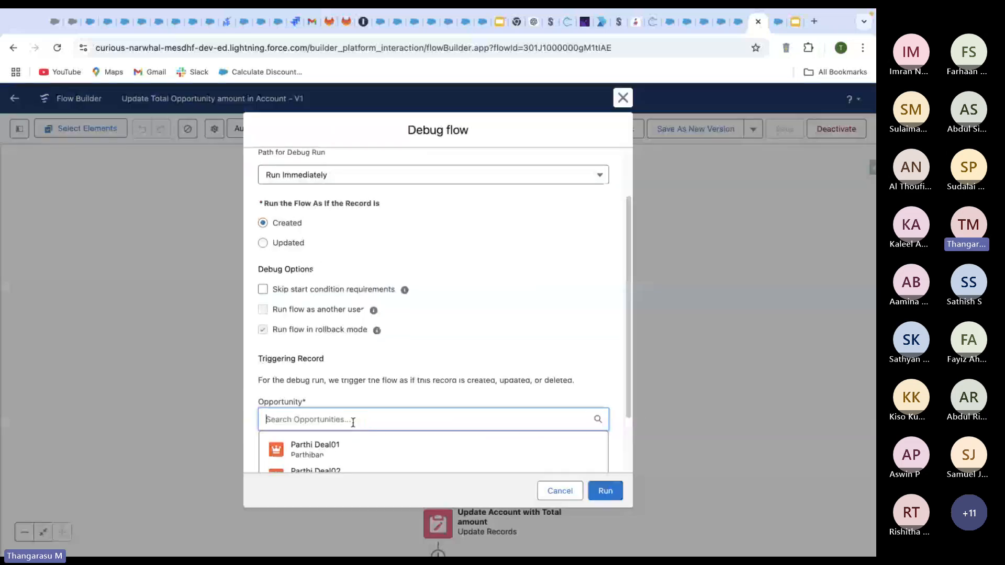
scroll(353, 424, down, 1)
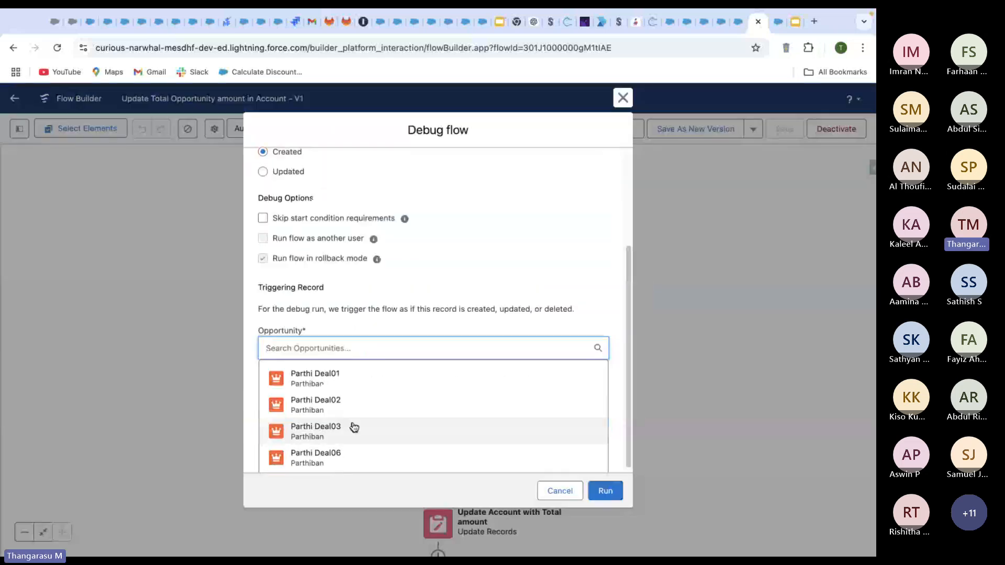
click(352, 385)
click(607, 490)
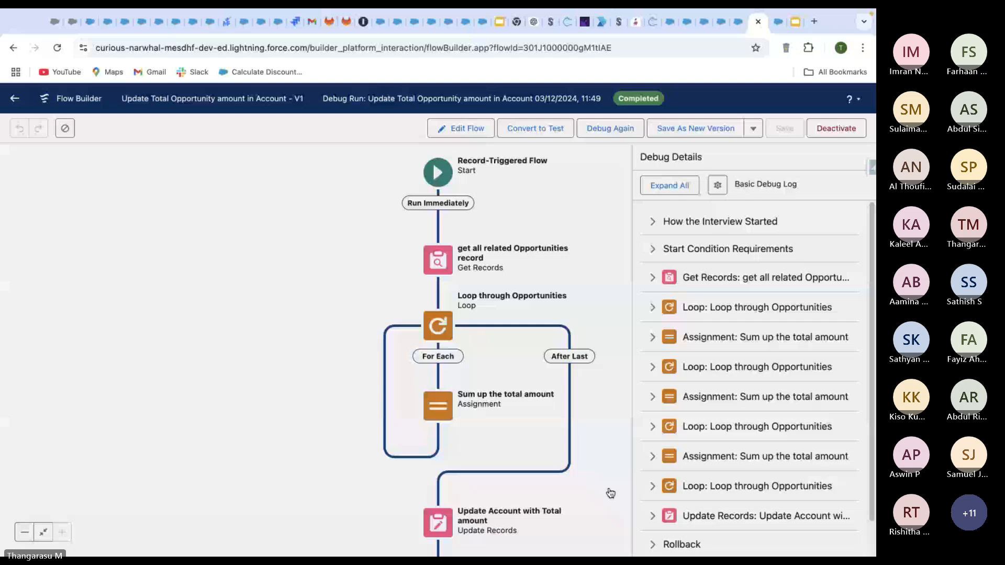
Expand the Update Records and Get Records entries in the debug log and highlight the account's total and the retrieval result
click(759, 516)
scroll(759, 471, down, 3)
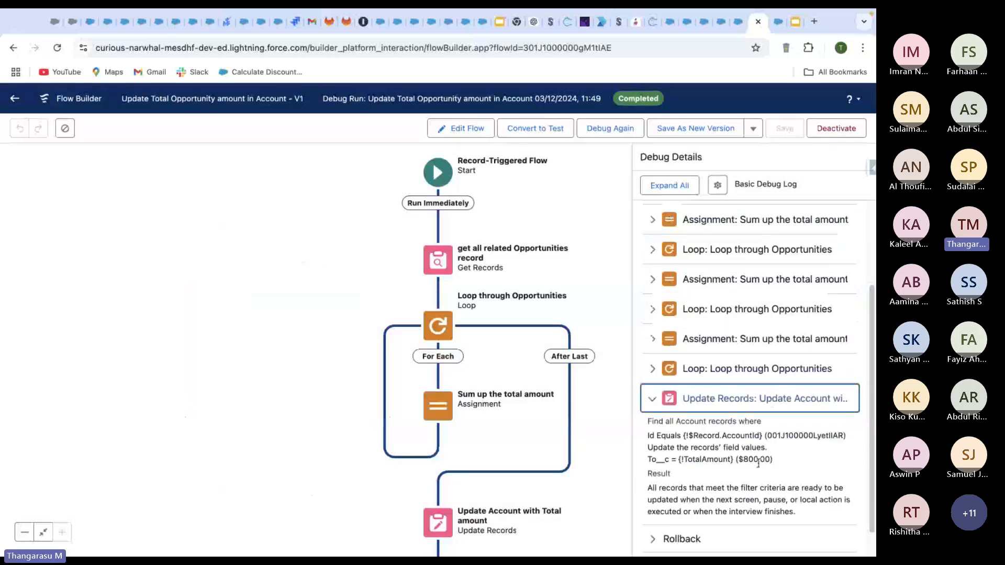
drag(736, 460, 775, 461)
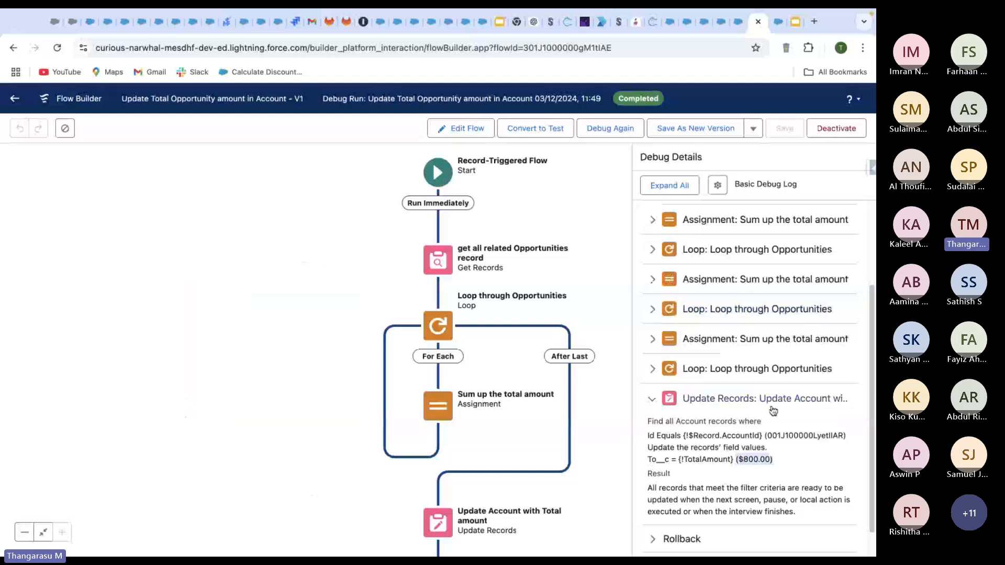
drag(437, 262, 292, 274)
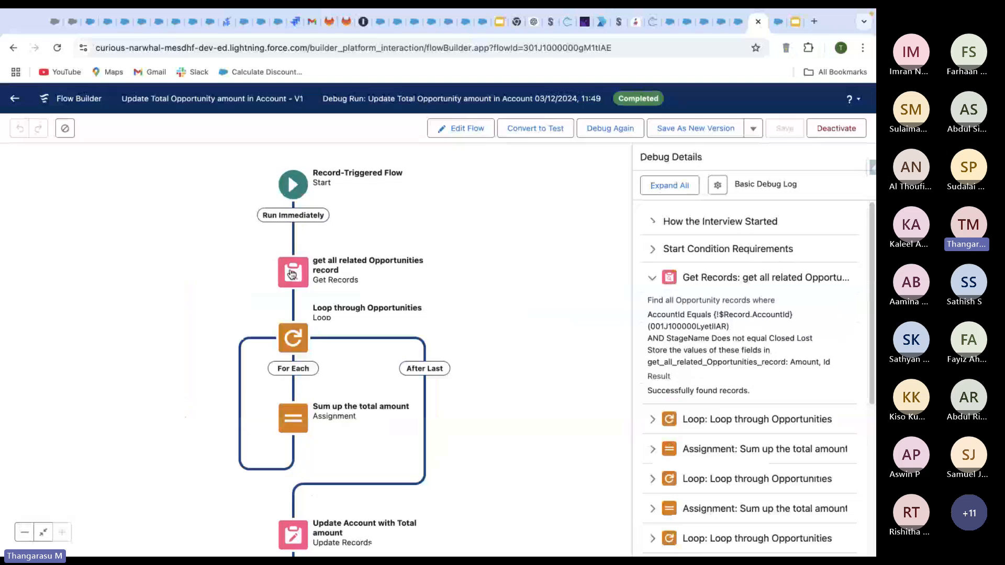
scroll(731, 348, down, 1)
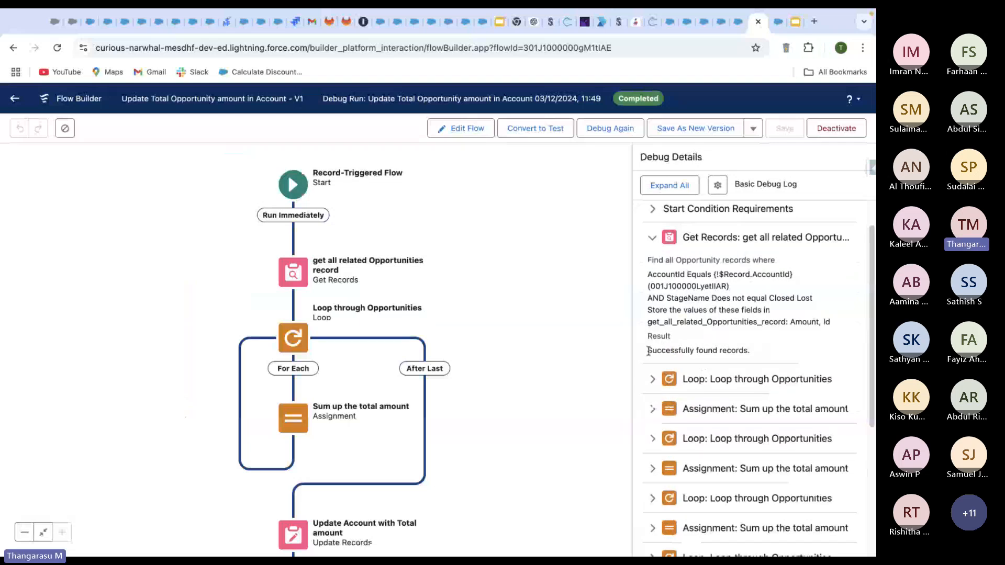
drag(649, 351, 751, 351)
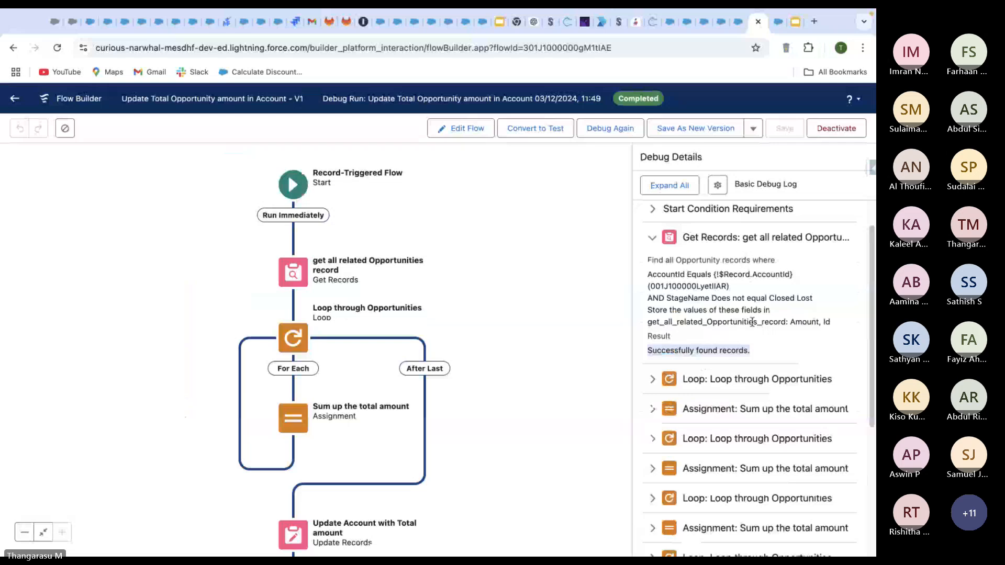
Expand the first loop entry, highlight the second and third record IDs, and compare them with the account's Opportunities list
scroll(741, 292, down, 3)
click(740, 306)
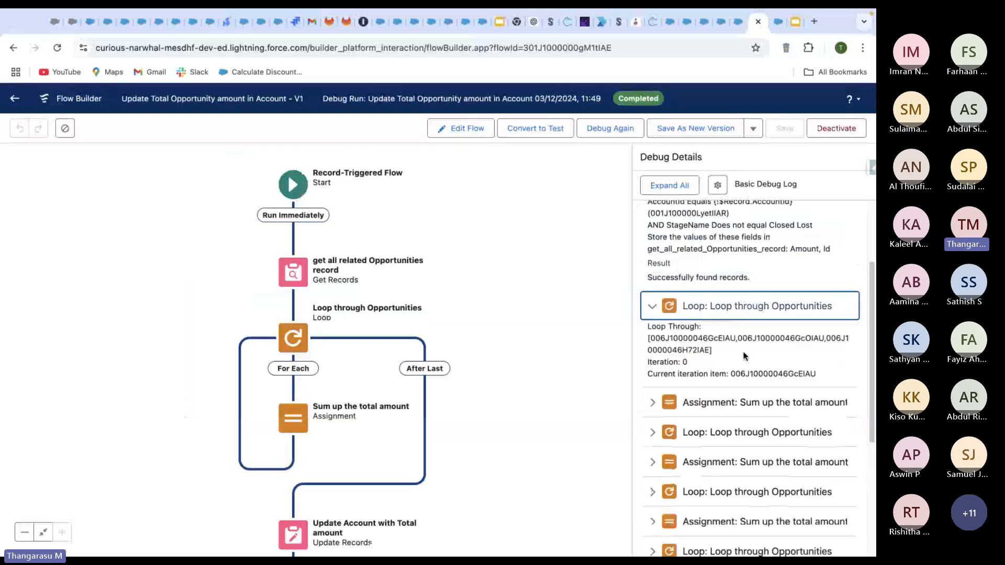
double_click(764, 335)
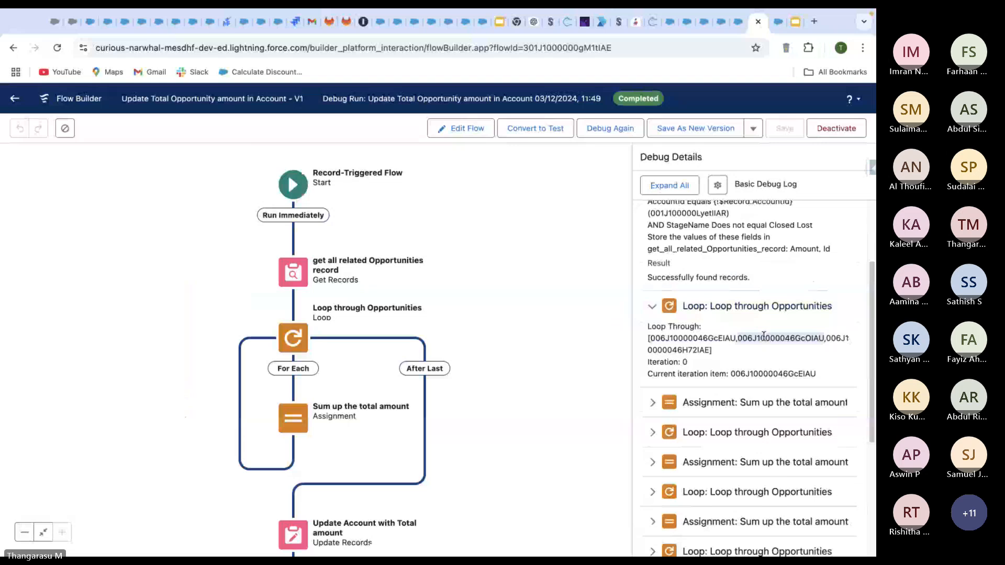
double_click(680, 350)
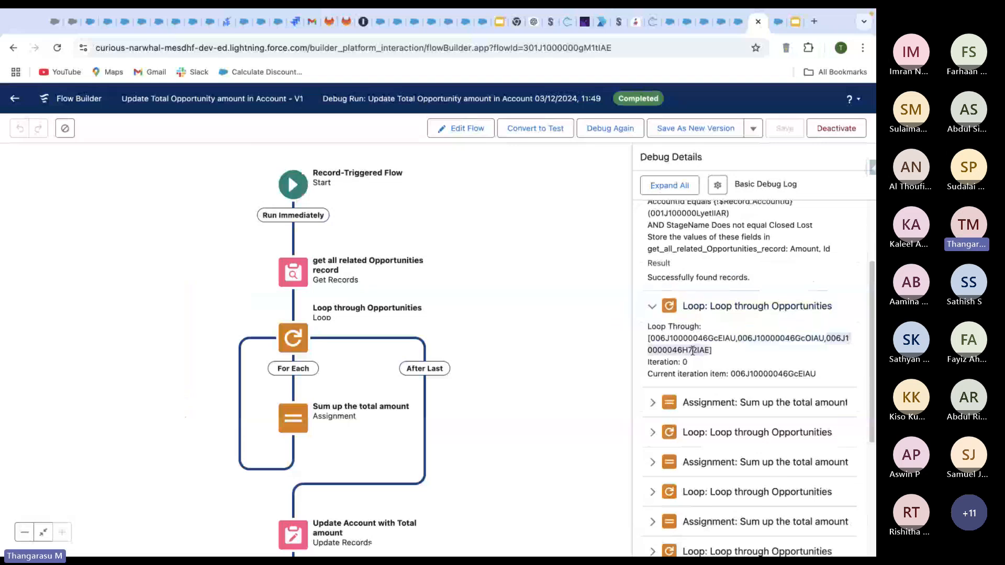
click(722, 22)
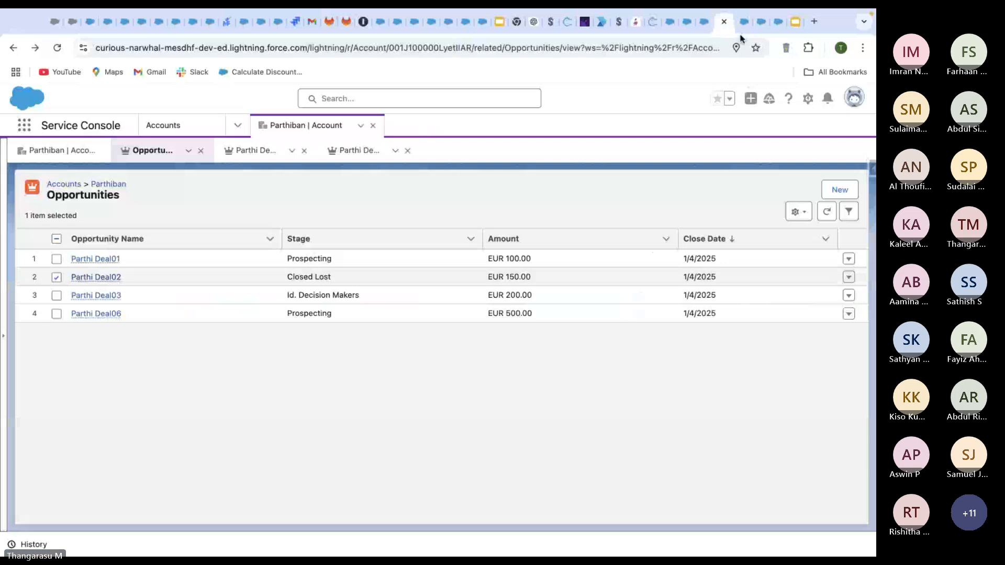
click(763, 28)
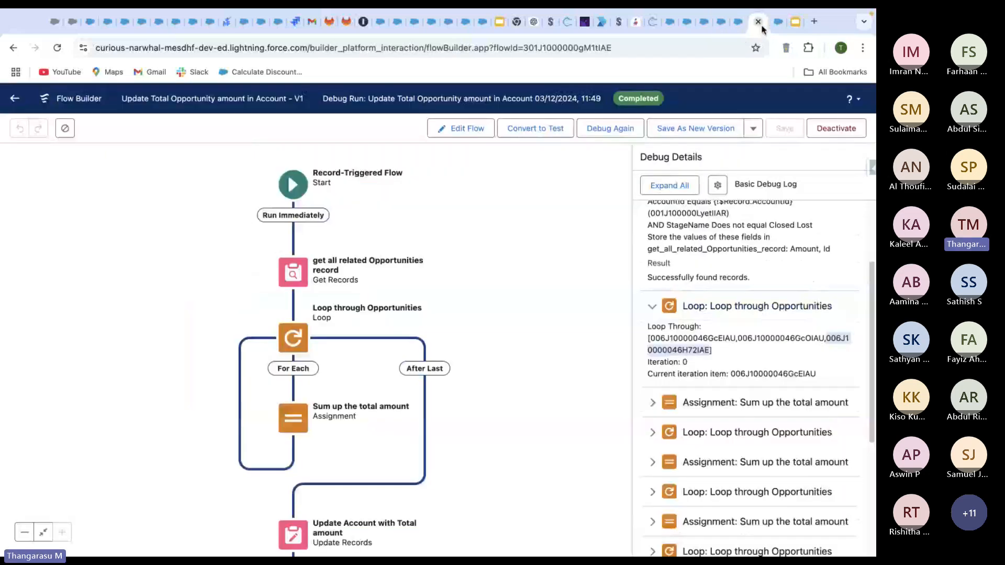
Expand the first Sum up the total amount assignment, highlight its TotalAmount result, and check it against the Opportunities list
scroll(733, 325, down, 1)
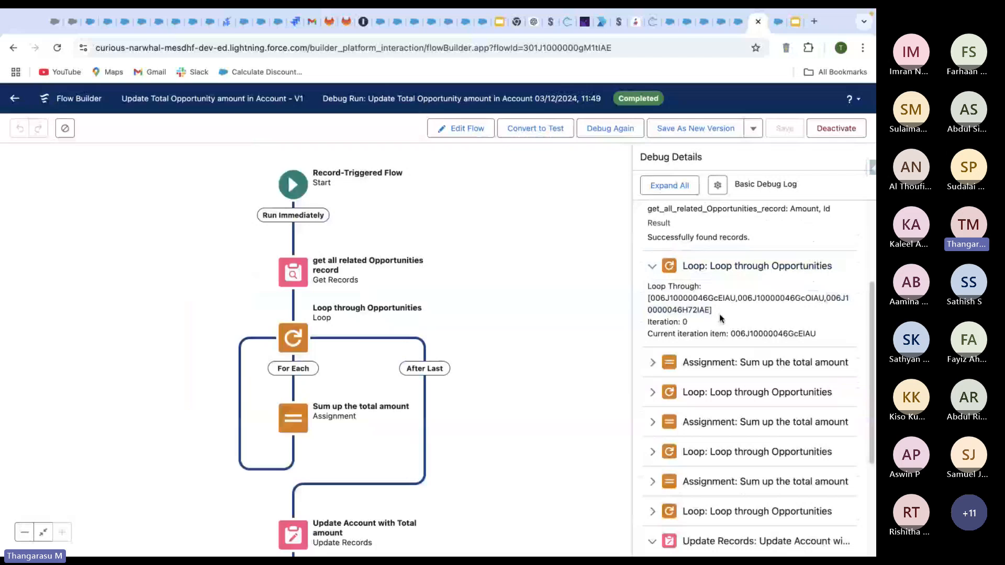
scroll(720, 318, down, 1)
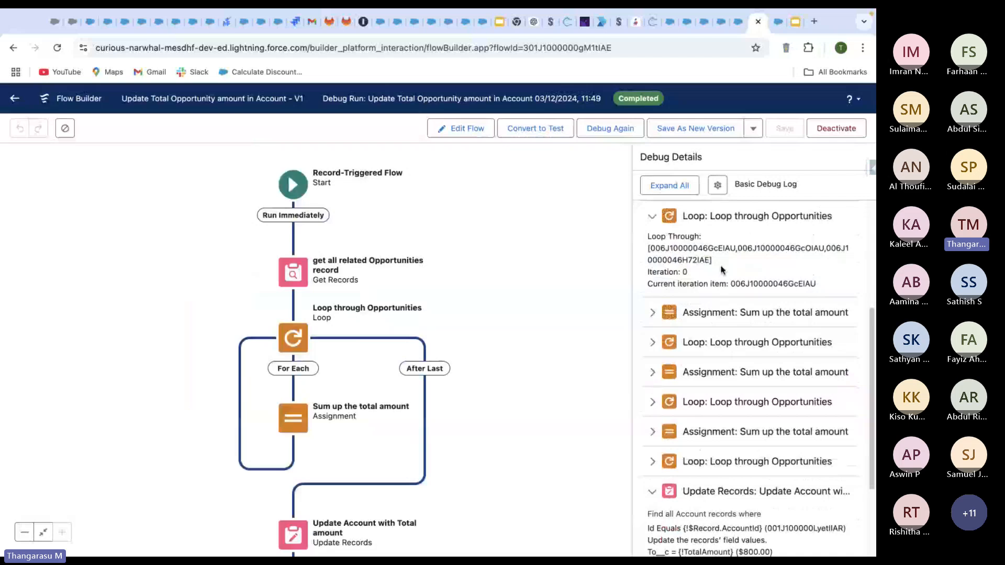
click(718, 315)
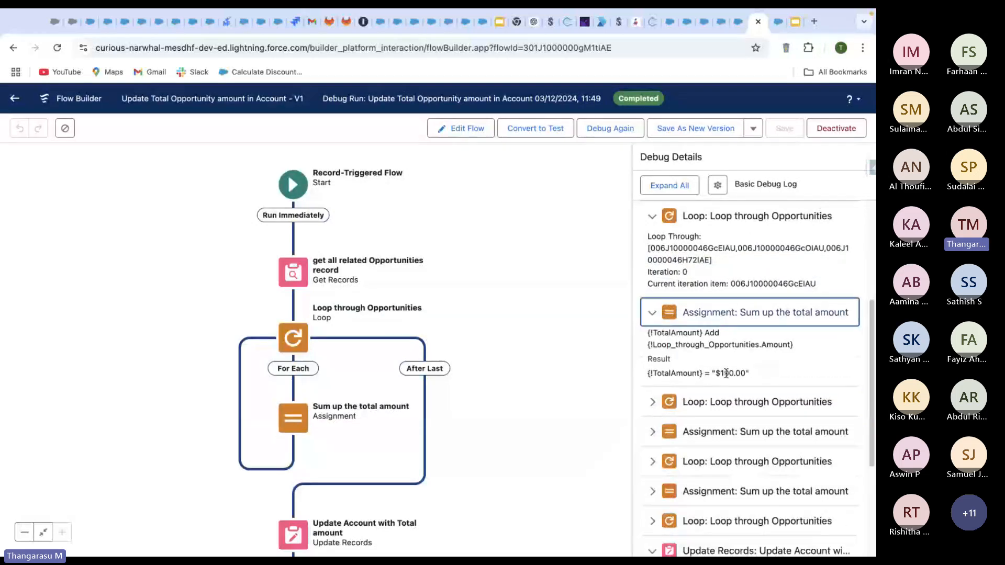
drag(715, 373, 756, 374)
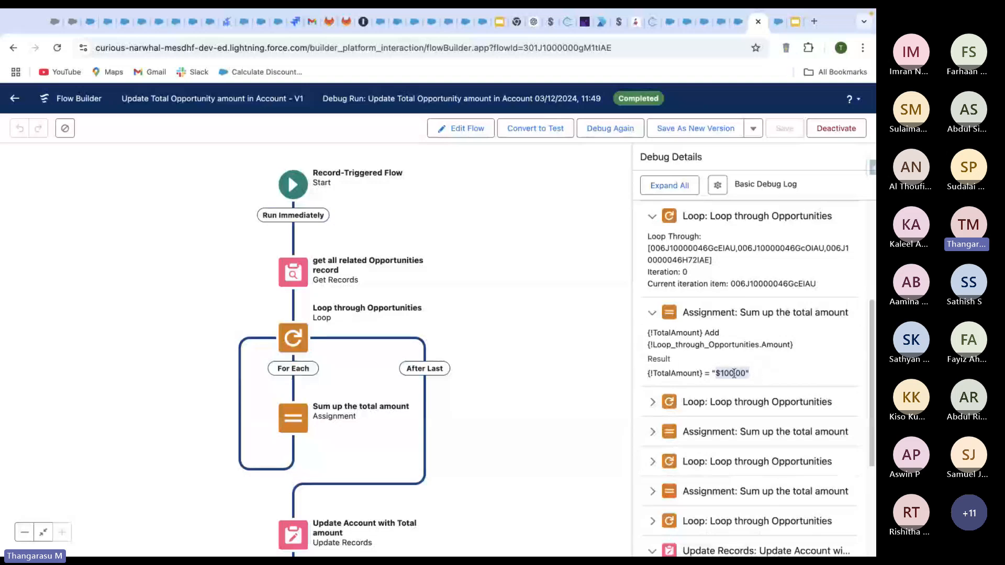
double_click(687, 373)
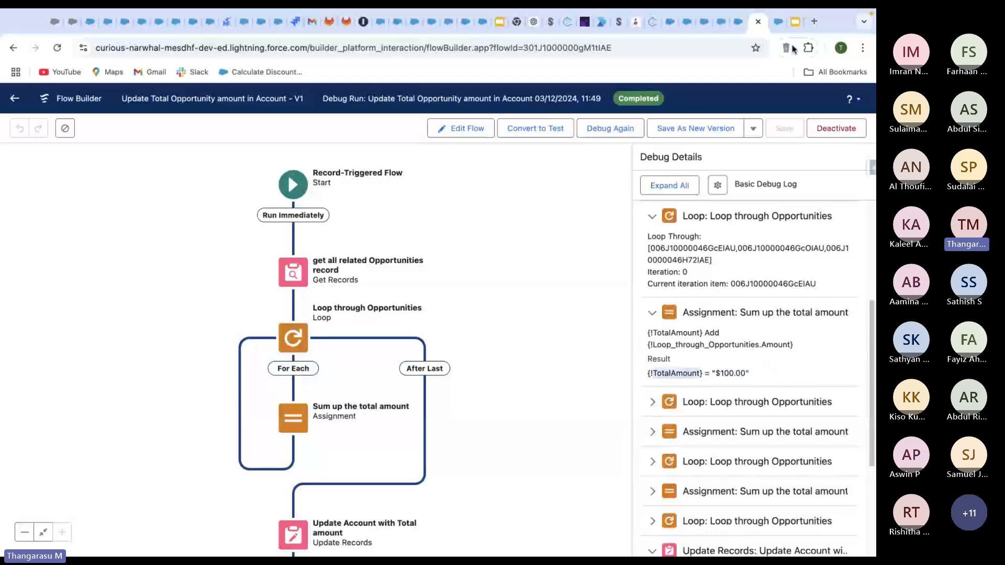
click(740, 25)
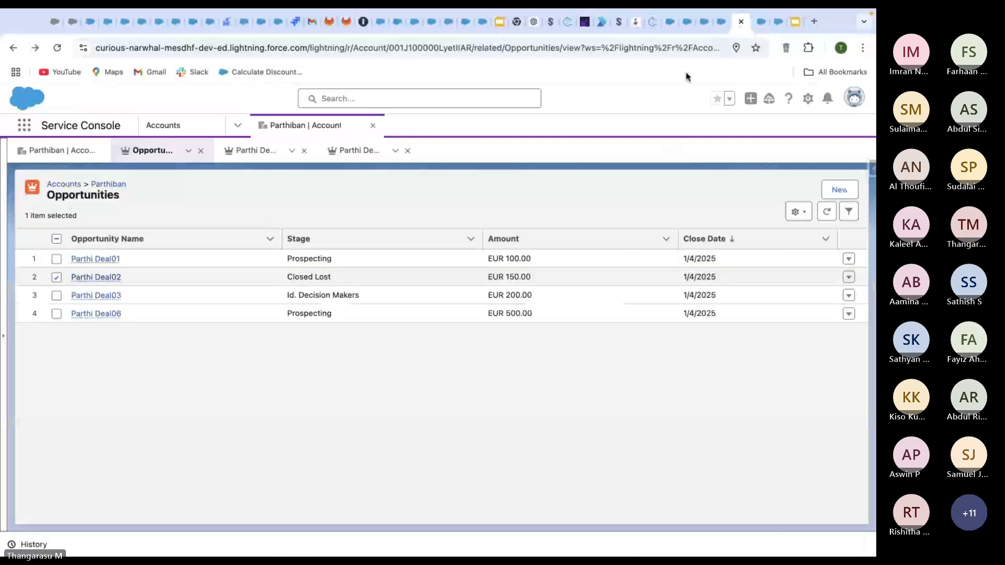
click(762, 28)
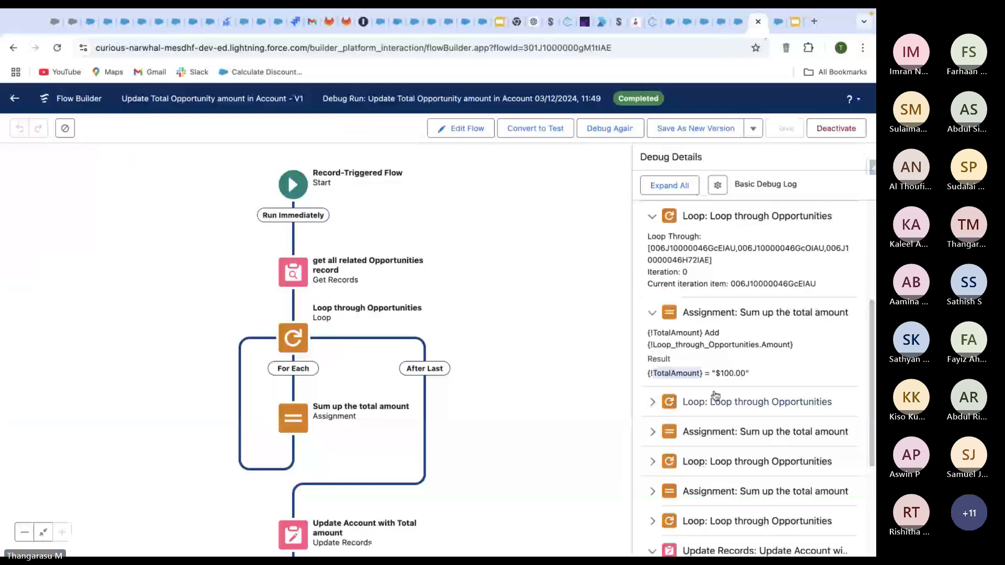
Expand the second loop iteration and its Sum up the total amount assignment in the debug log, and highlight the resulting total
scroll(715, 397, down, 1)
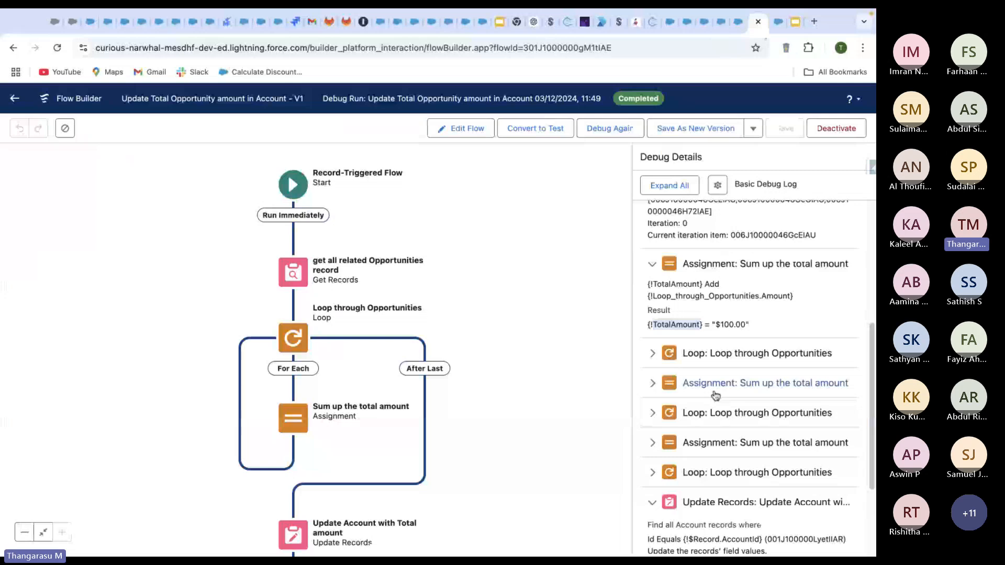
click(714, 358)
scroll(720, 377, down, 1)
click(734, 414)
scroll(725, 423, down, 1)
drag(715, 431, 753, 435)
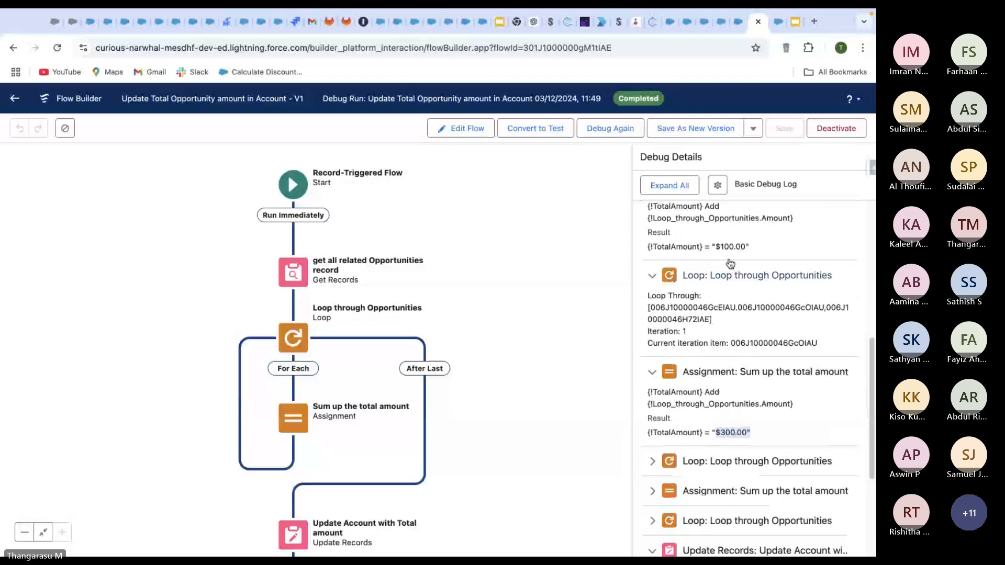
Highlight Deal03's amount in the Opportunities list and compare it with the TotalAmount result of the second assignment in the debug log
click(738, 21)
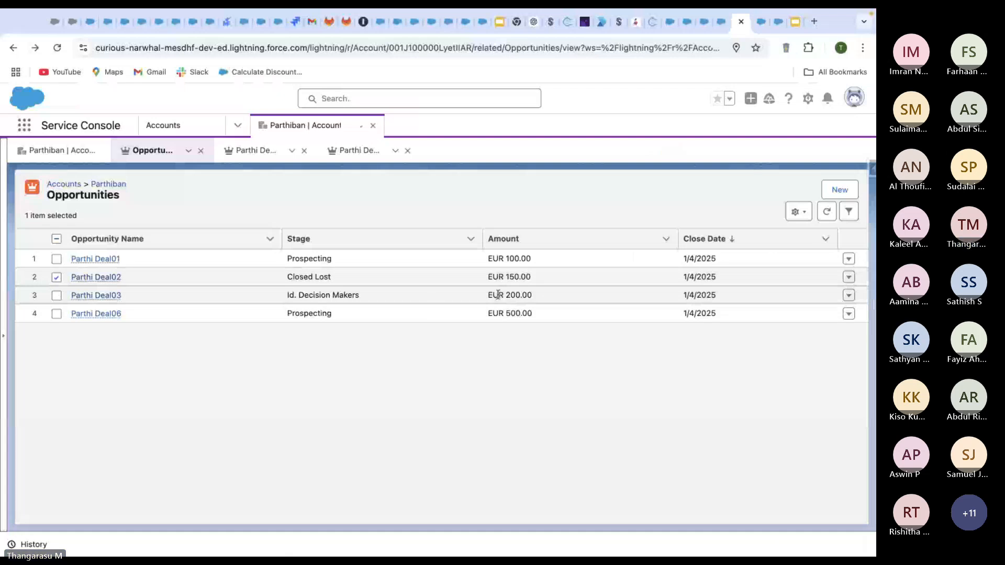
click(536, 295)
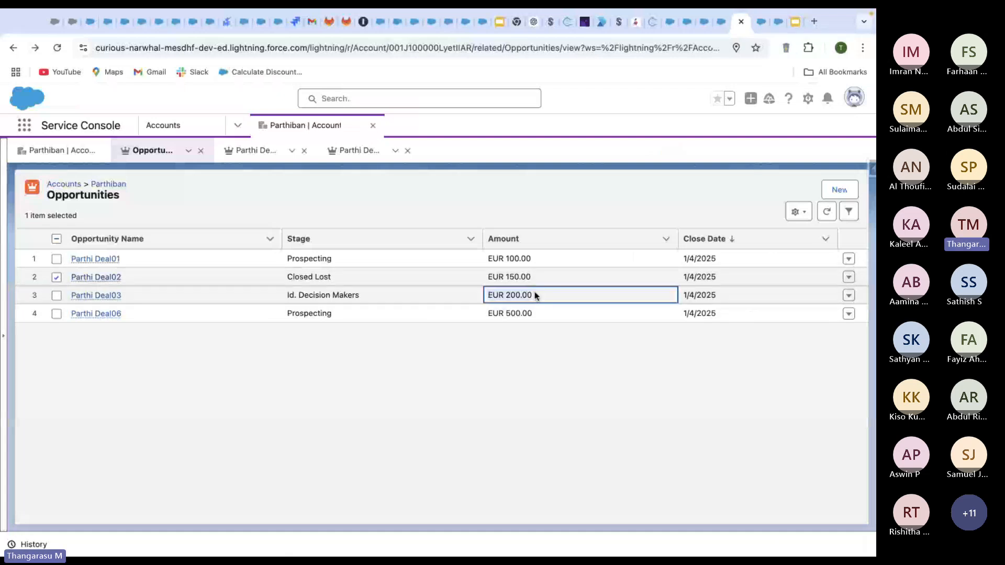
triple_click(535, 295)
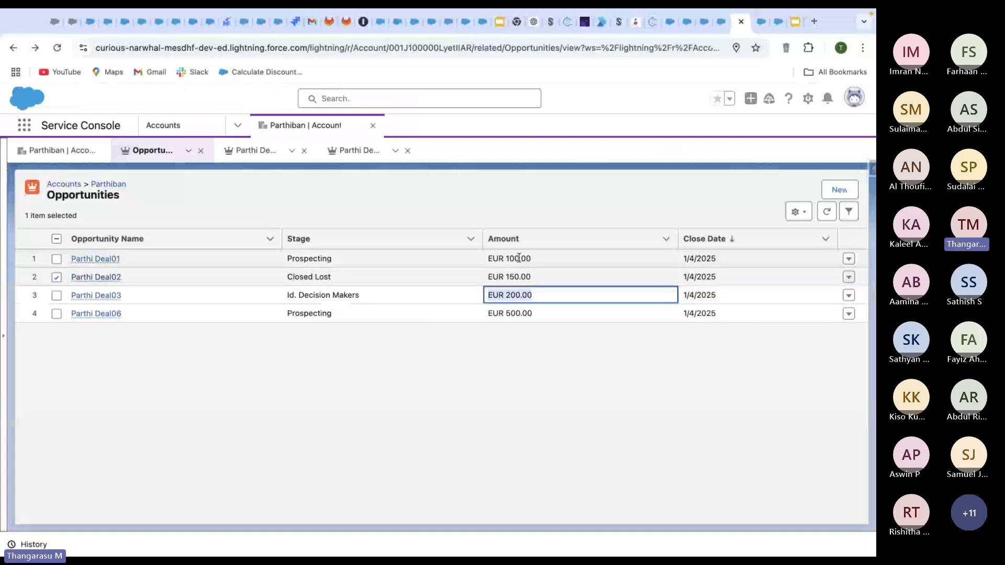
click(761, 23)
scroll(741, 358, down, 1)
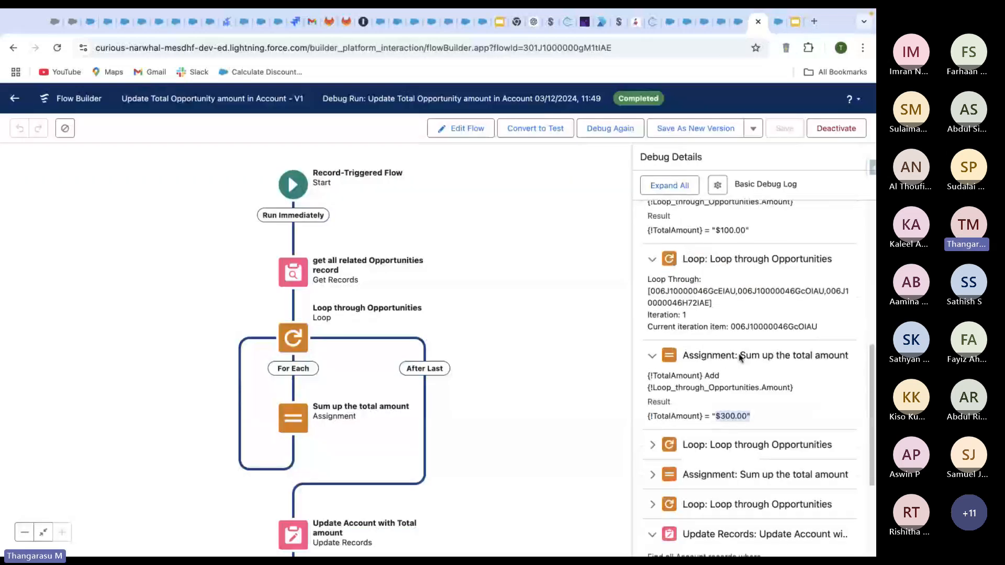
scroll(740, 358, down, 1)
click(648, 384)
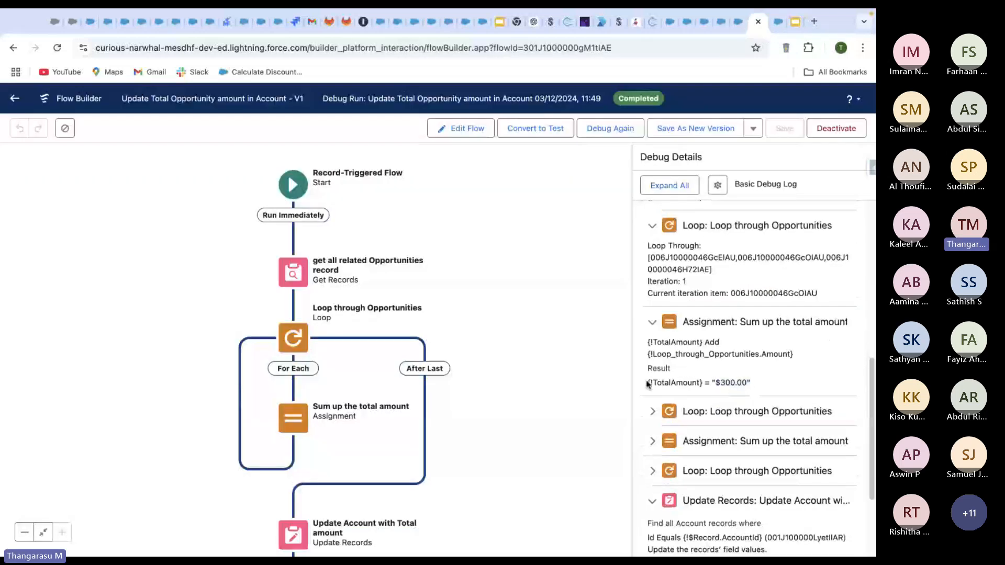
drag(649, 384, 753, 383)
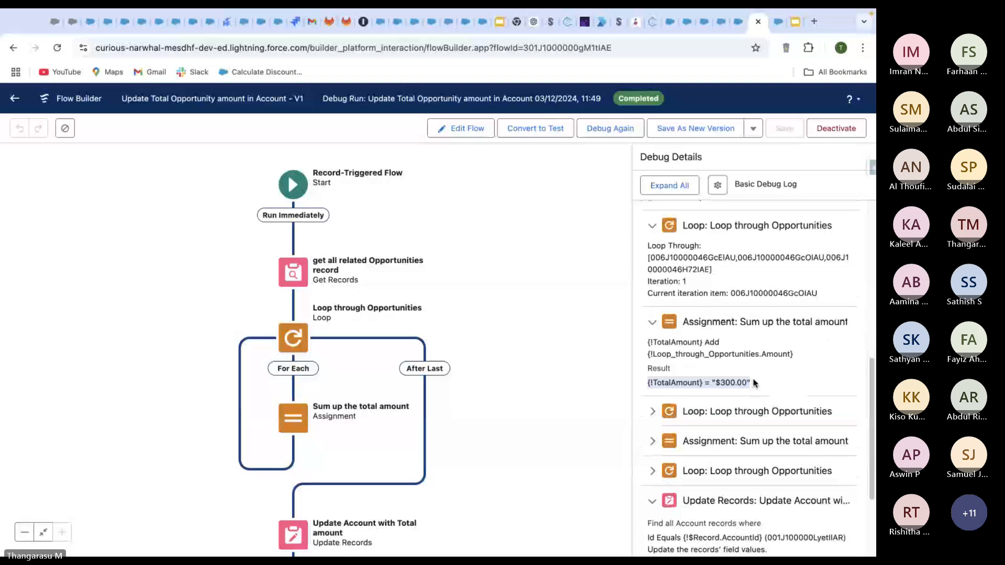
Expand the third Sum up the total amount assignment and compare its total with the opportunity amounts in the account's list
scroll(748, 366, down, 3)
click(740, 343)
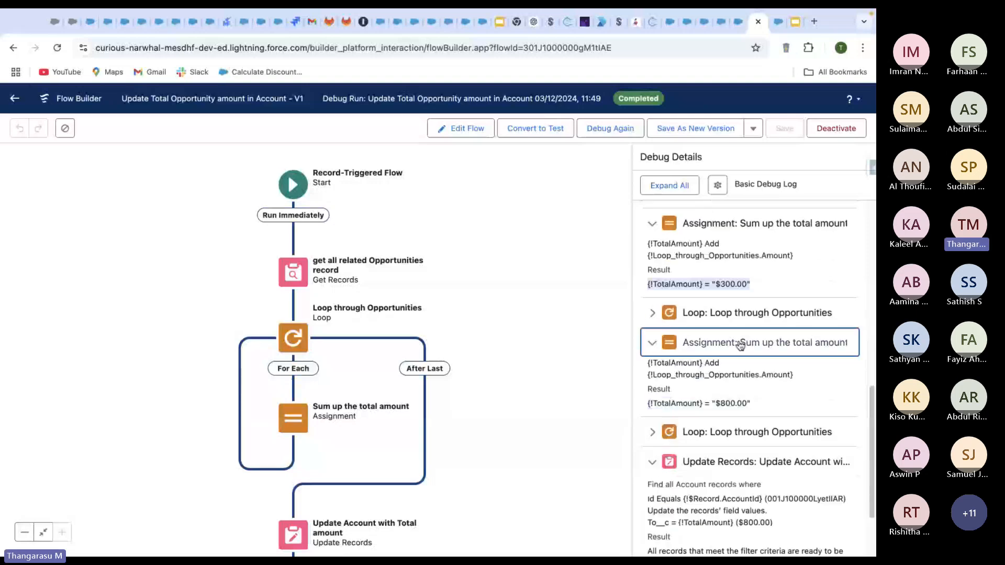
scroll(685, 349, down, 2)
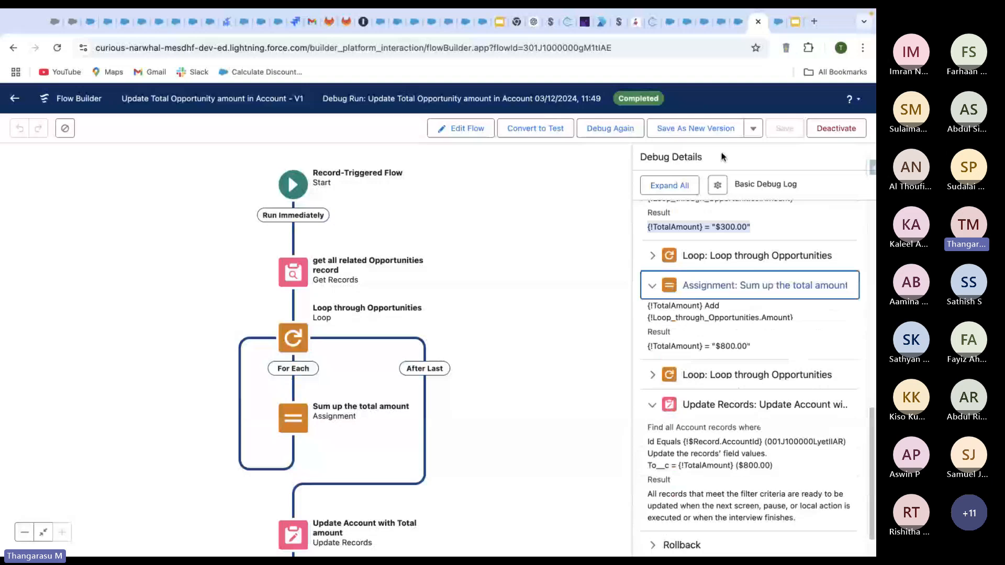
click(733, 31)
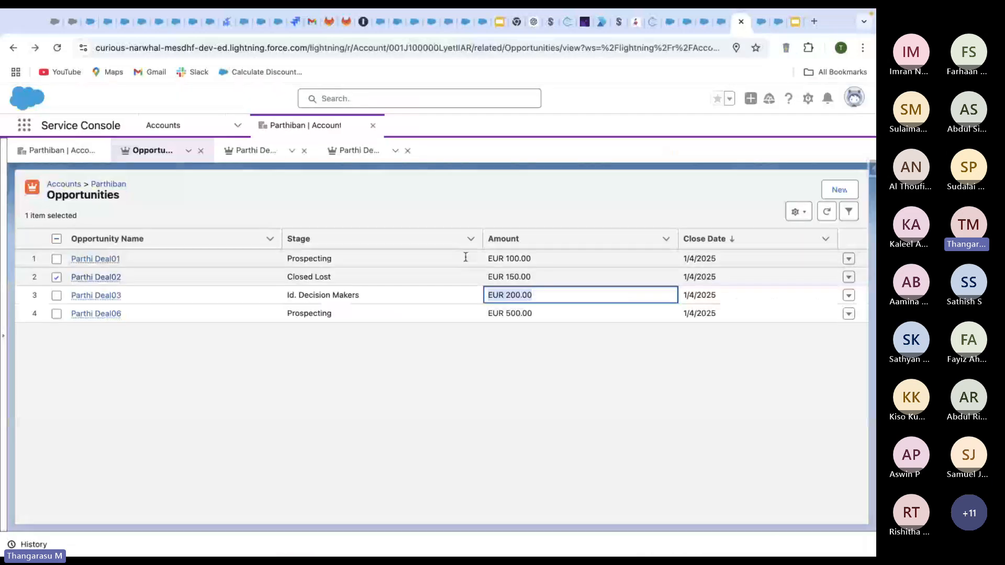
click(760, 24)
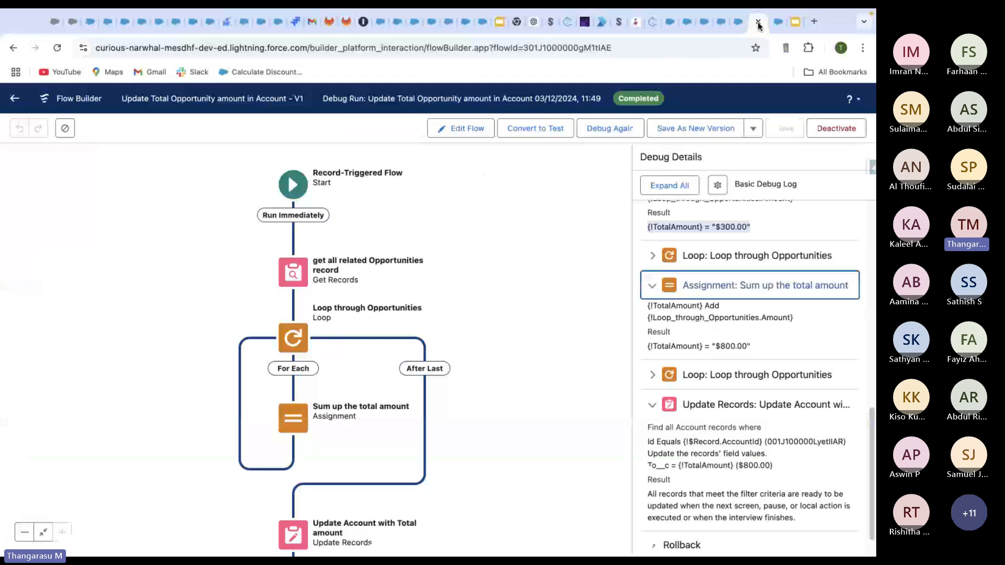
Expand the final Loop through Opportunities entry in the debug log, trace it on the flow diagram, and return to the flow's edit view
scroll(760, 338, down, 1)
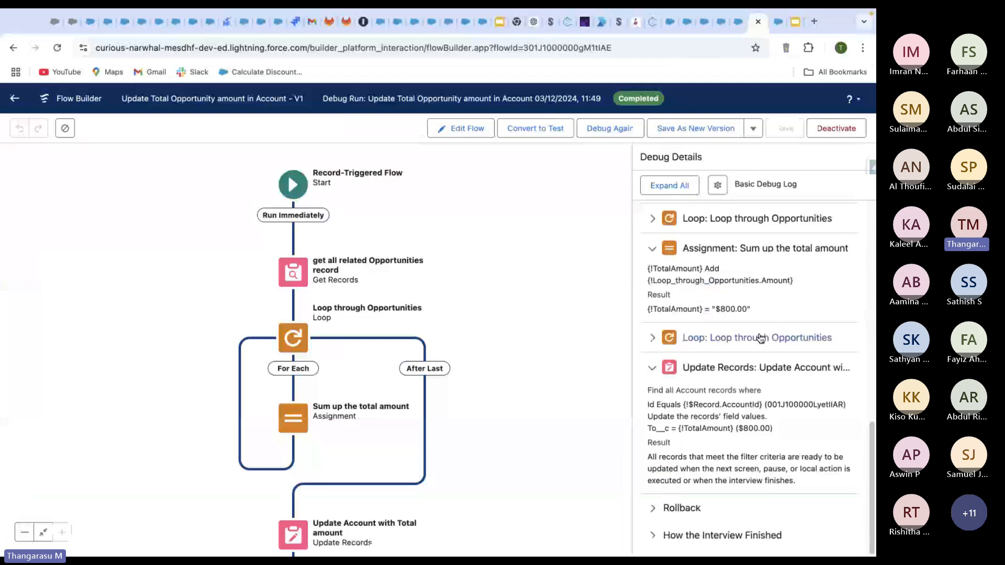
click(761, 337)
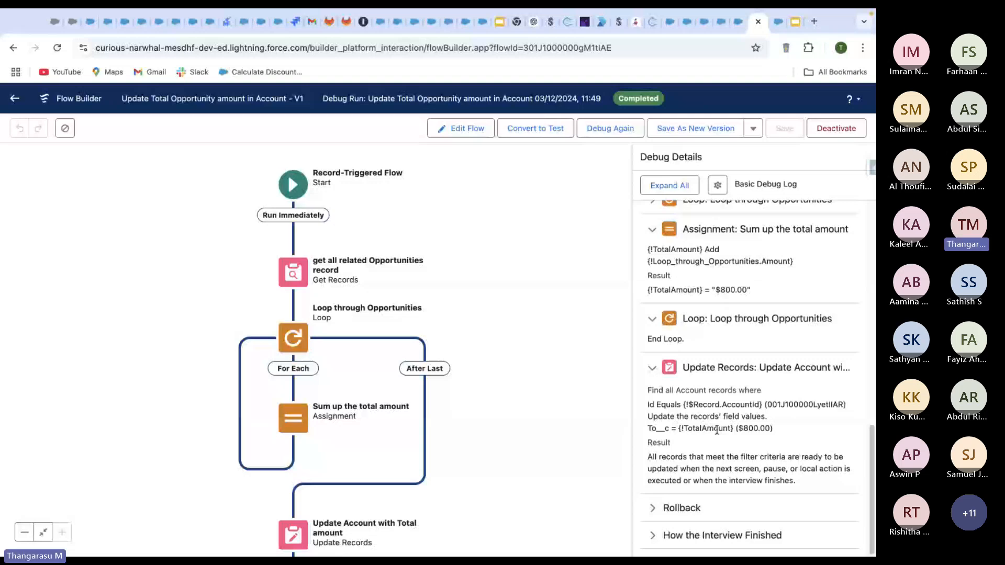
drag(545, 420, 509, 254)
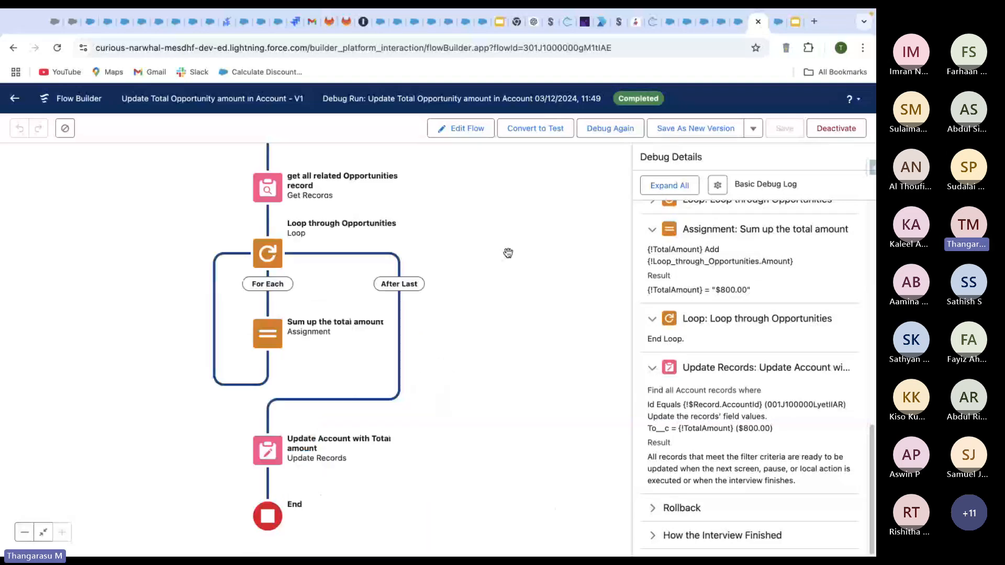
drag(499, 227, 509, 336)
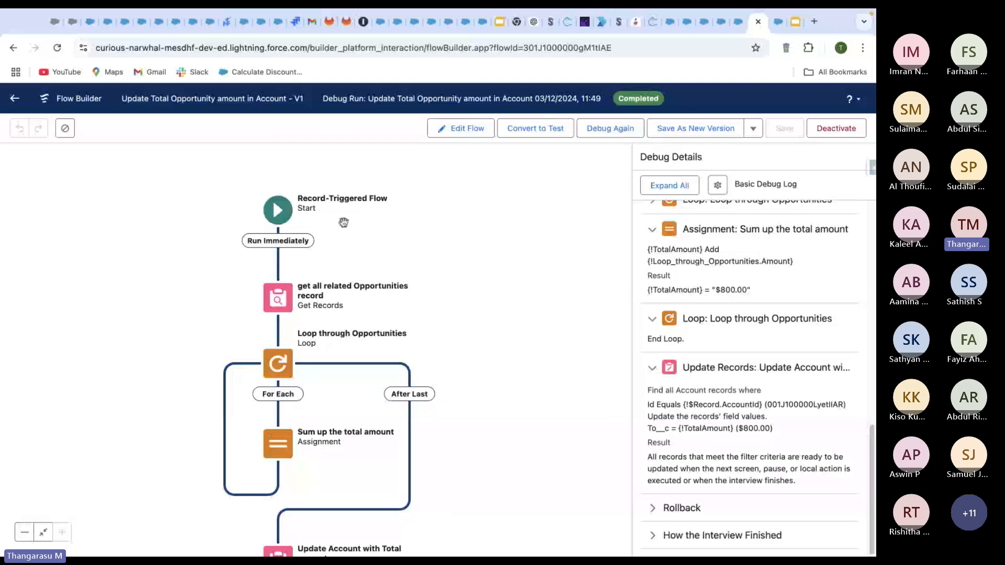
scroll(327, 366, down, 3)
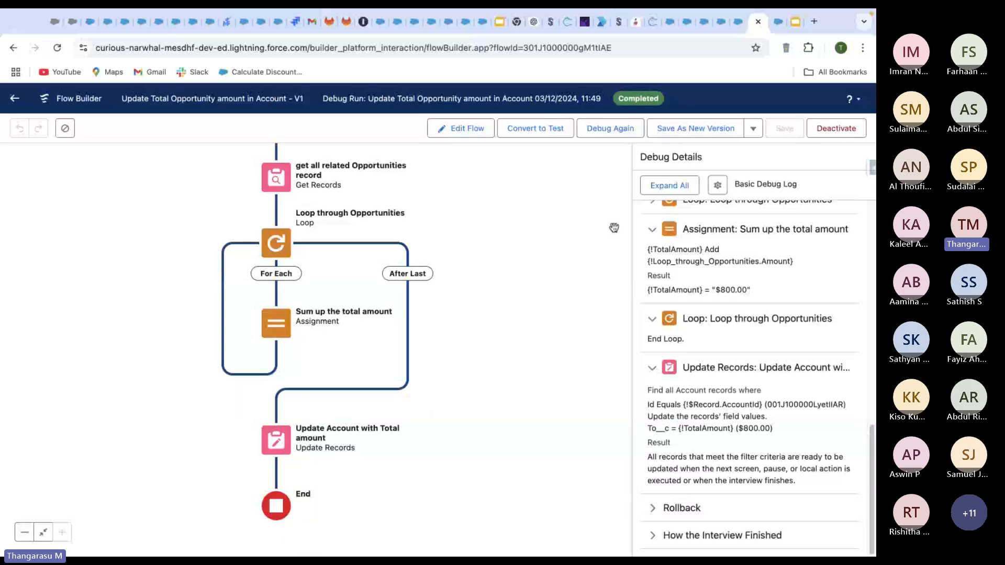
click(15, 98)
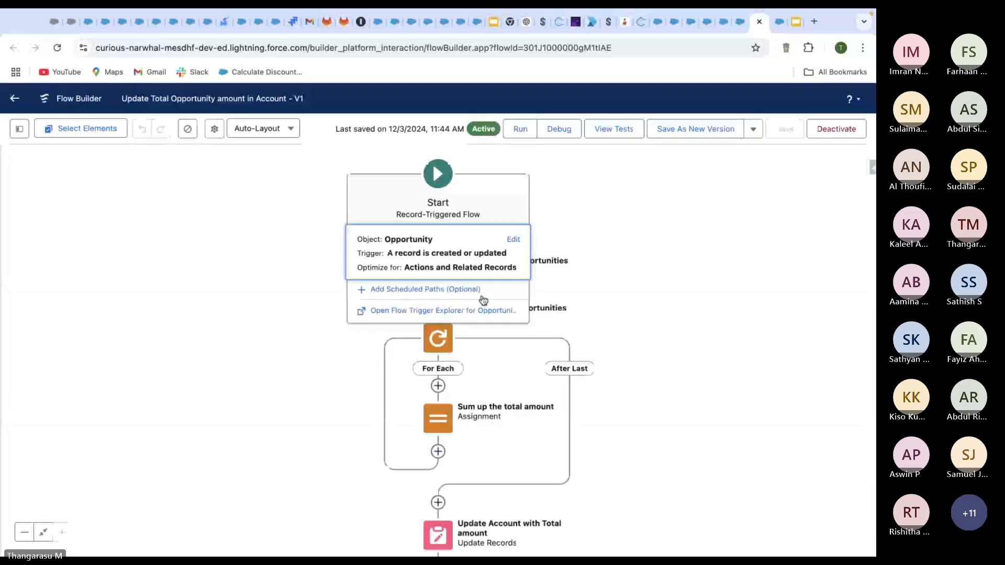
drag(724, 393, 624, 164)
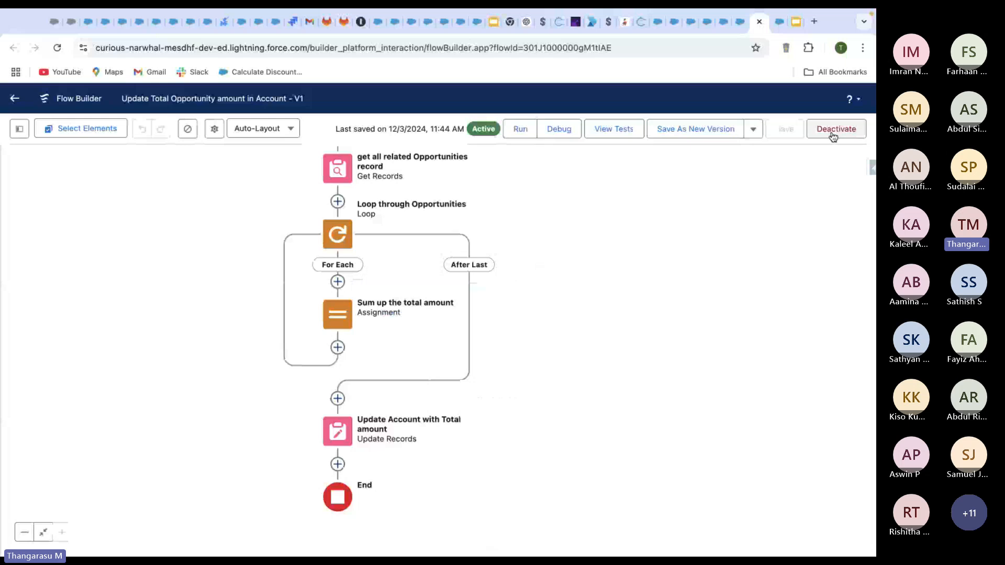
Open the account's record details and check its Total Opportunity Amount field
click(738, 24)
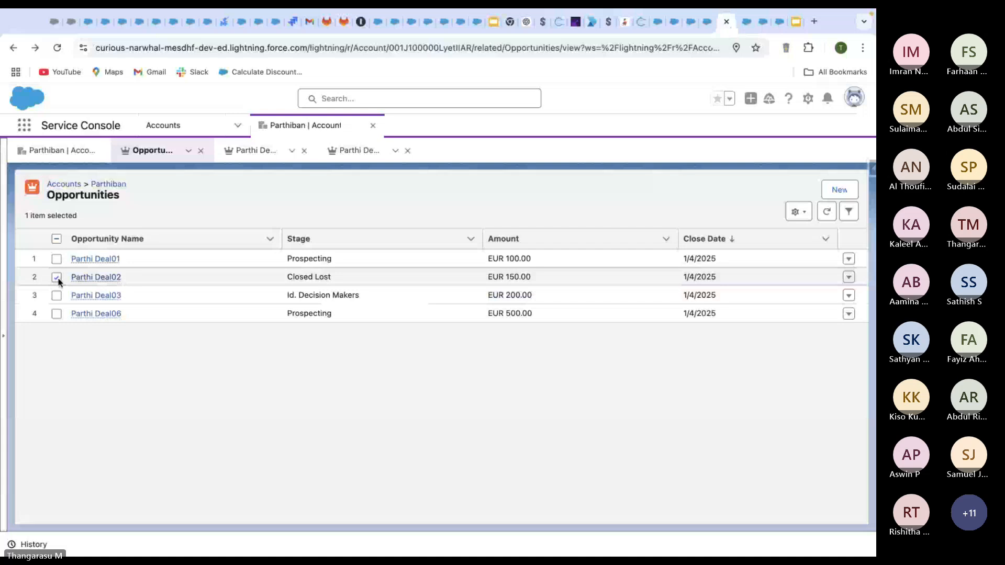
click(62, 151)
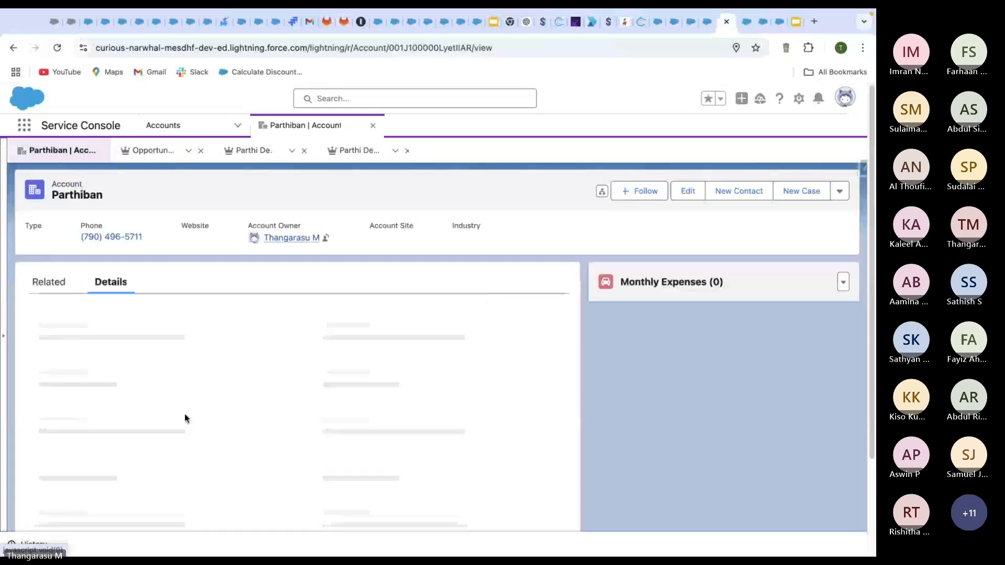
scroll(185, 416, down, 2)
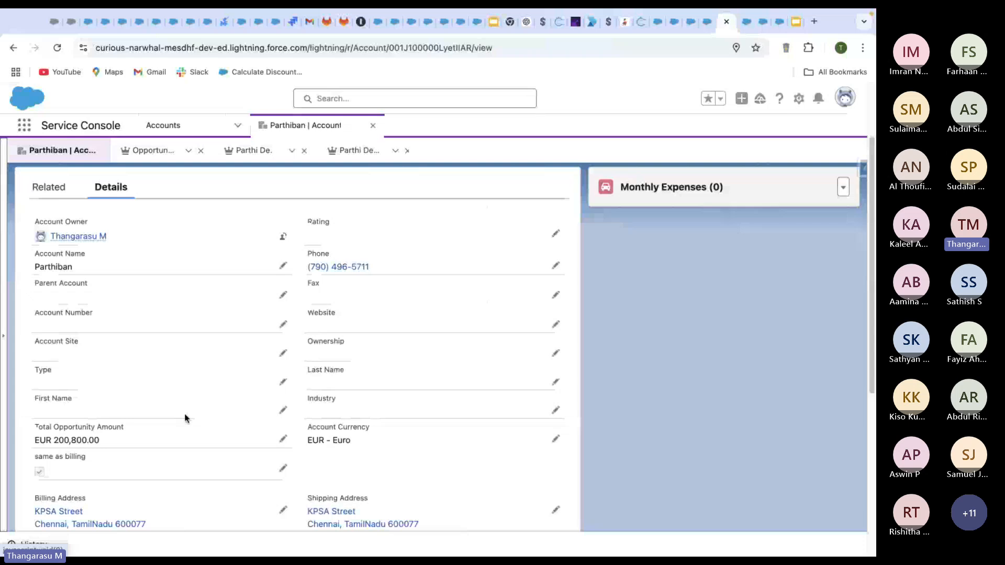
scroll(185, 417, down, 3)
drag(35, 273, 124, 274)
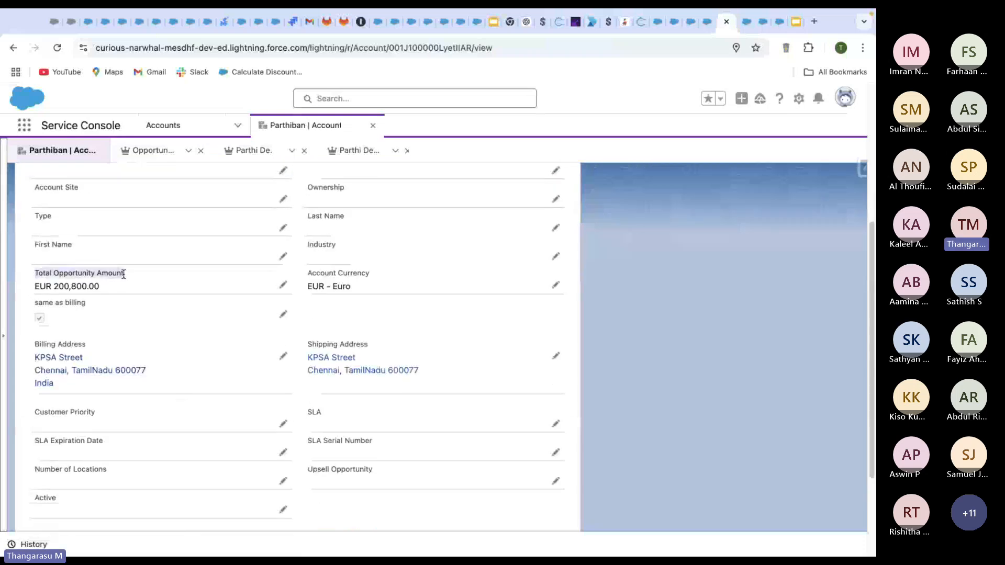
click(129, 310)
scroll(129, 311, up, 1)
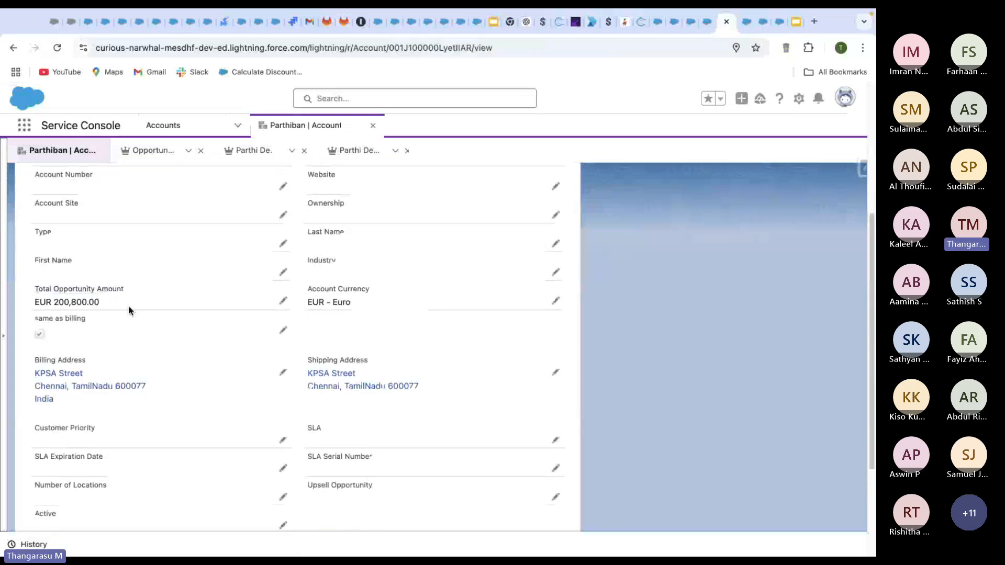
scroll(129, 310, up, 5)
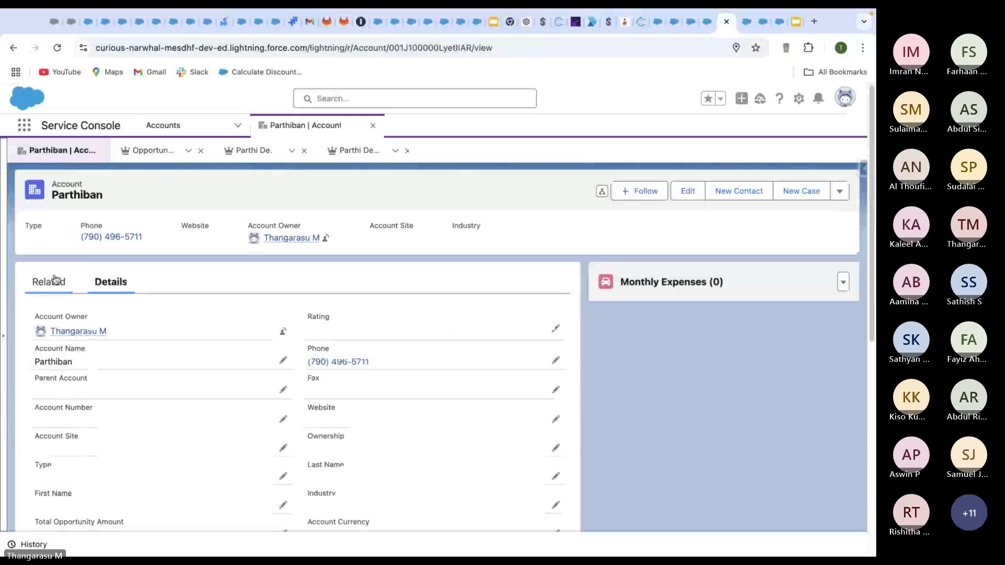
Open Deal06 from the account's opportunities, put its details into edit mode, and save the record without changing any values
click(55, 279)
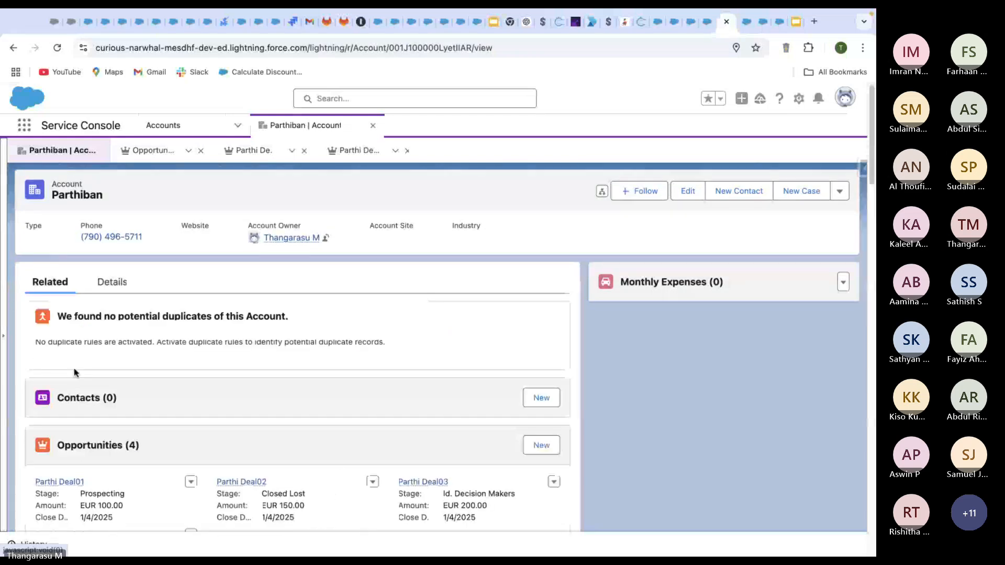
click(78, 449)
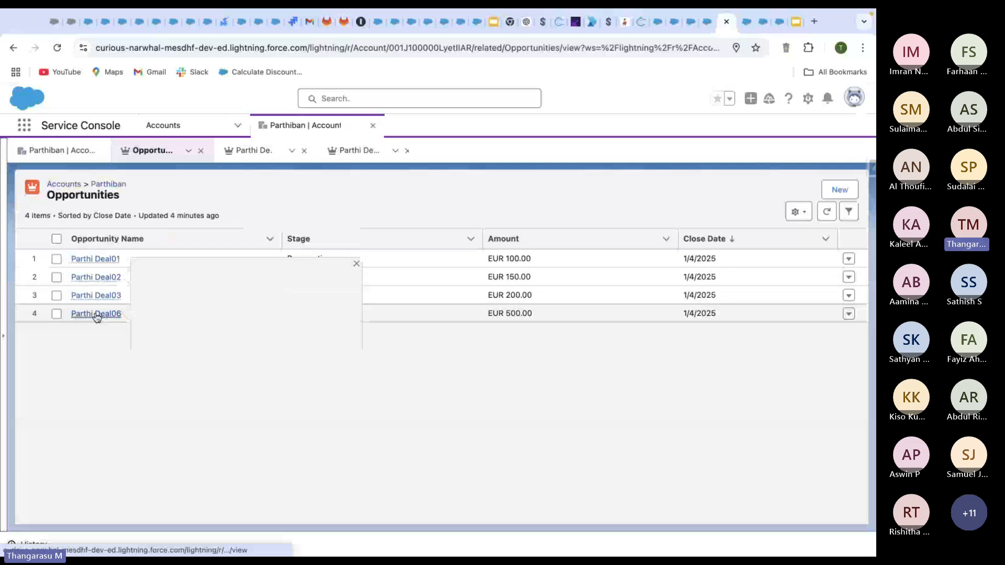
click(96, 314)
scroll(119, 225, down, 2)
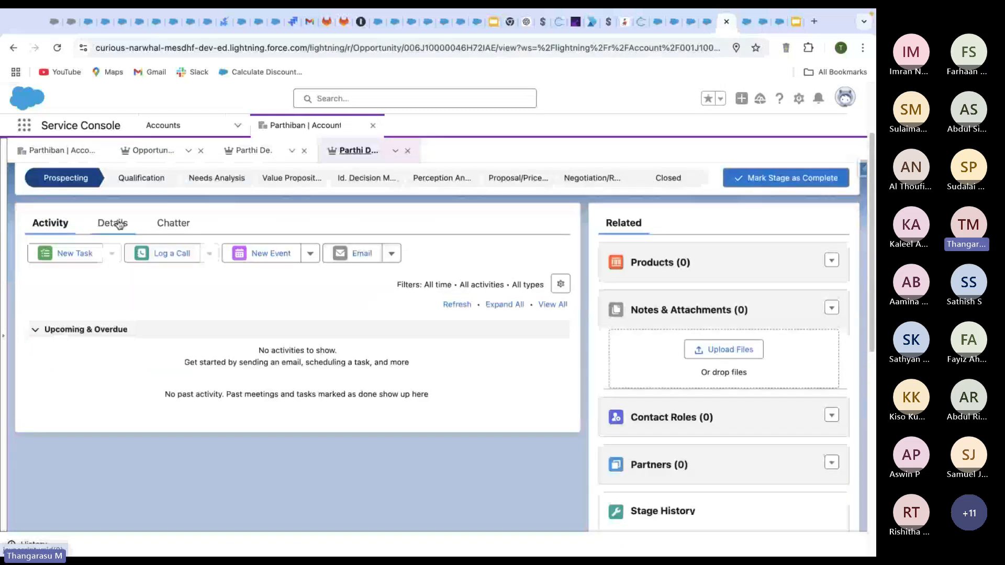
click(119, 225)
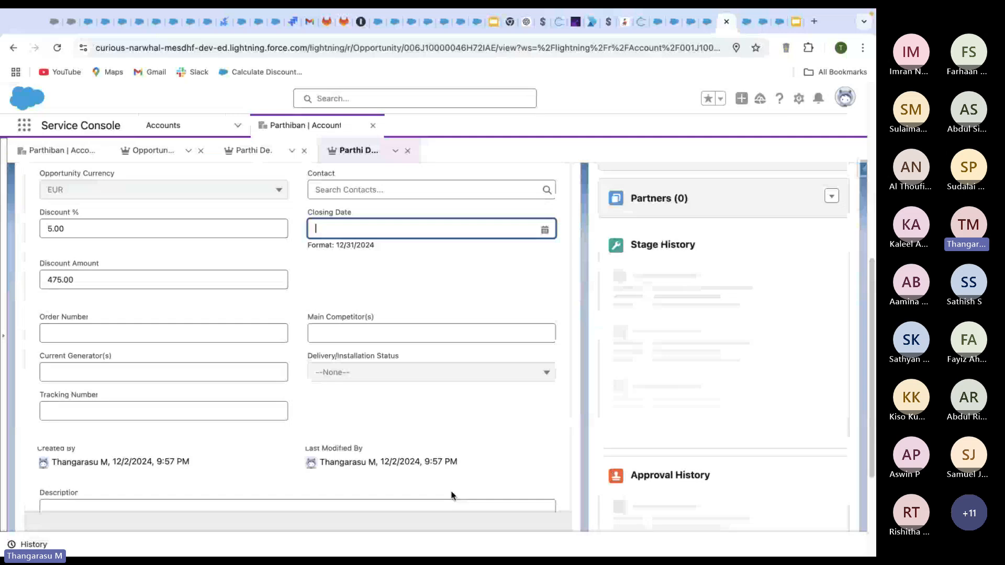
scroll(450, 495, down, 3)
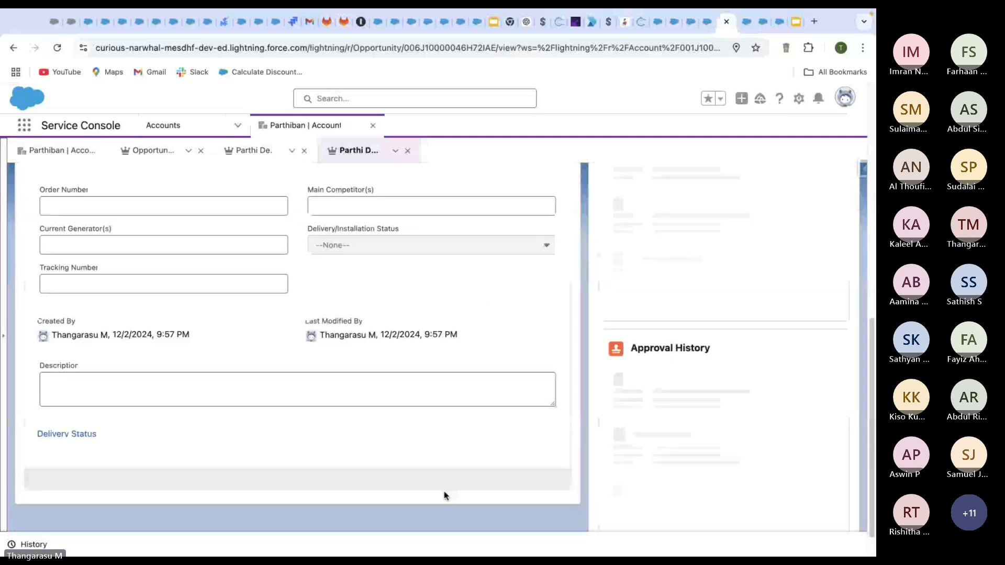
click(281, 479)
scroll(209, 368, up, 10)
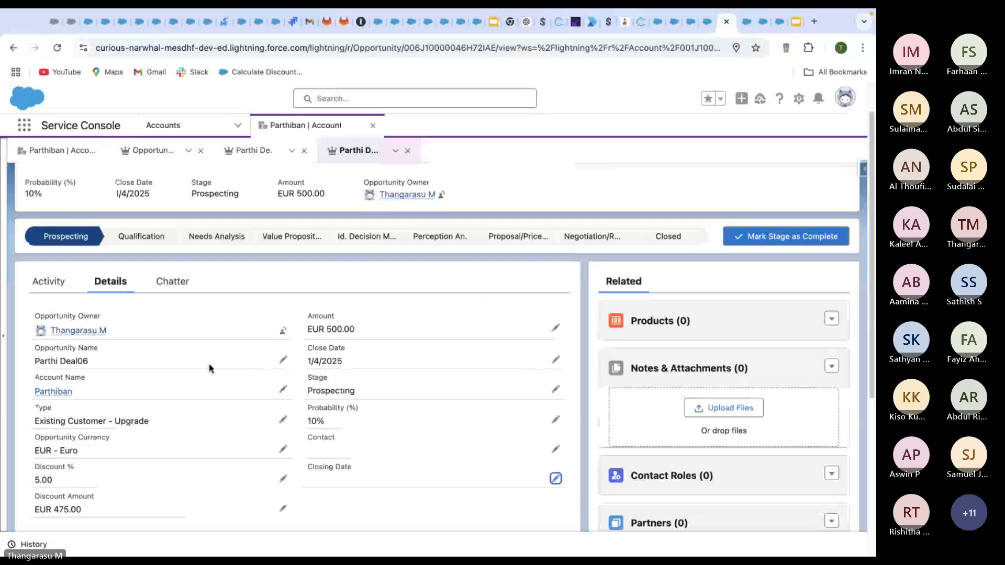
Return to the account's details and highlight the recalculated Total Opportunity Amount
click(62, 150)
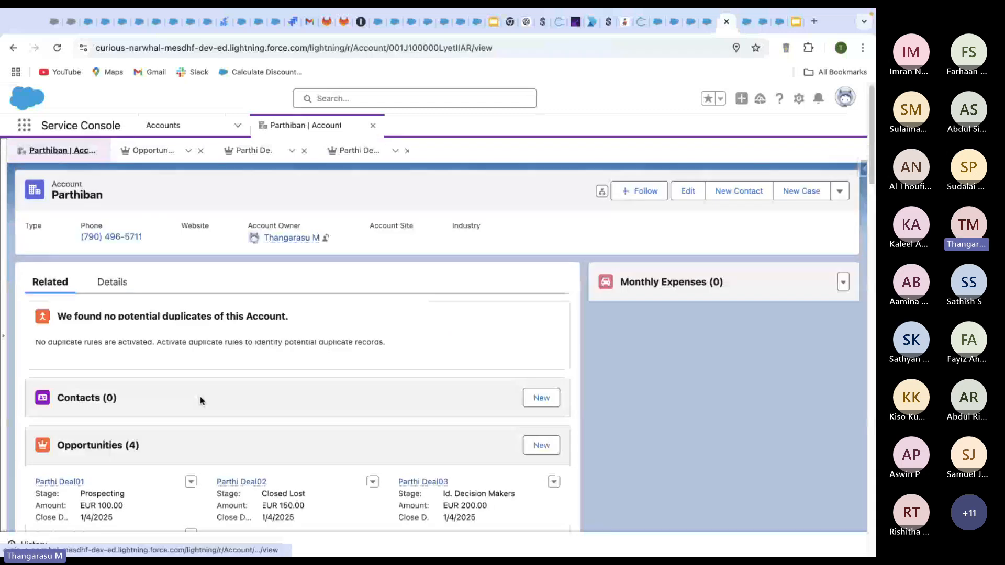
scroll(163, 411, down, 10)
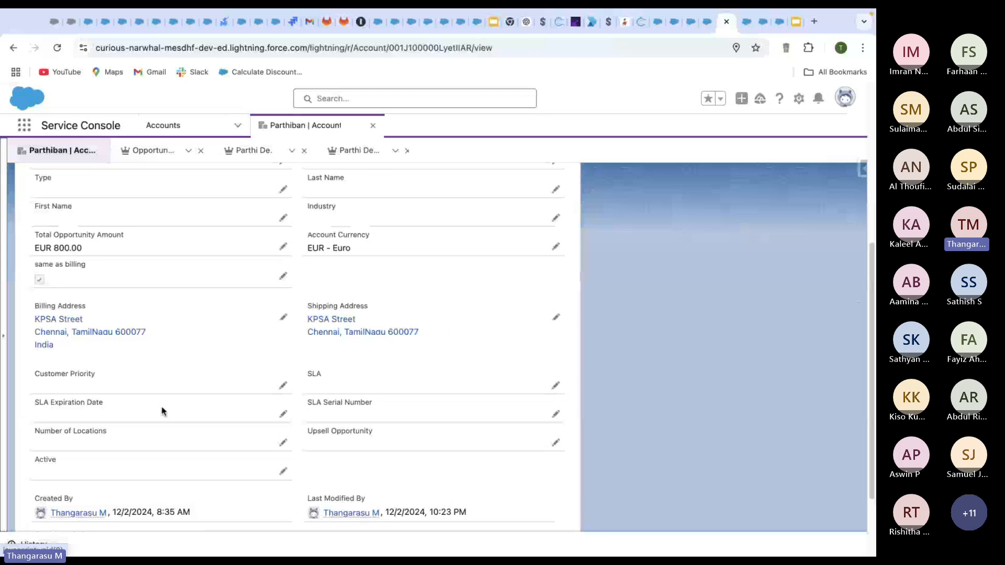
scroll(162, 412, up, 1)
drag(34, 250, 156, 270)
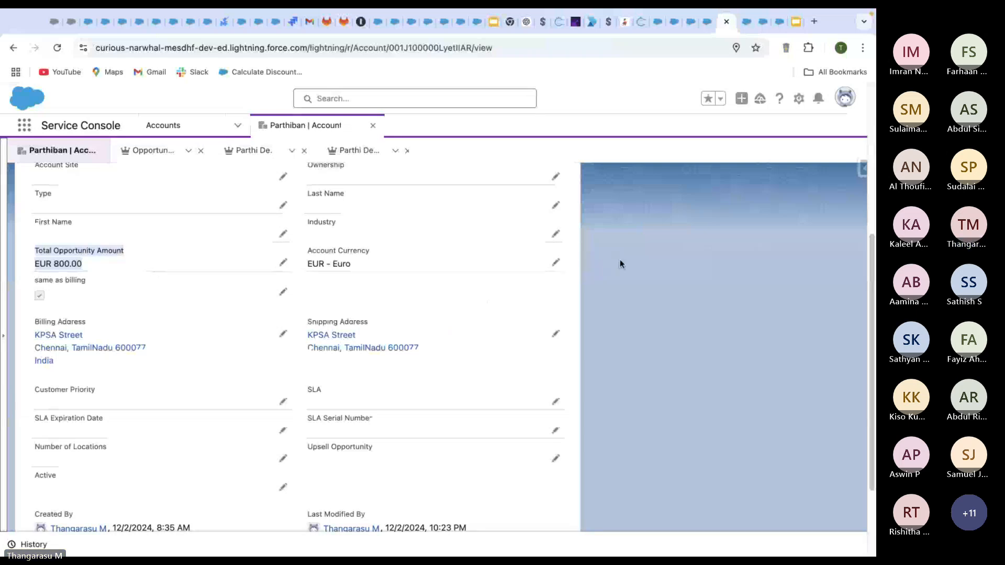
click(705, 240)
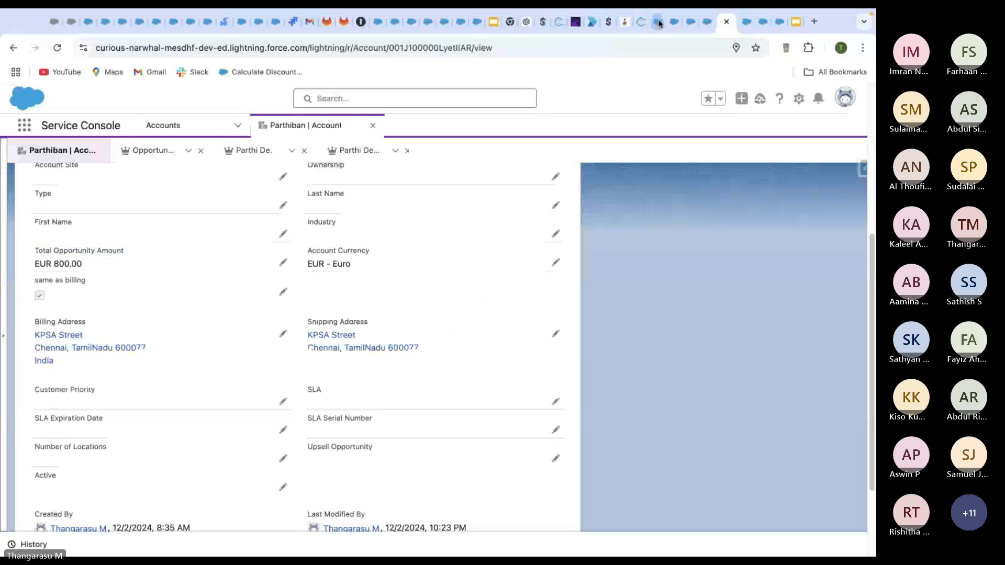
Switch to Notes and add blank lines below the Automatically Populate Address Fields example in the Session examples note
key(ctrl+Up)
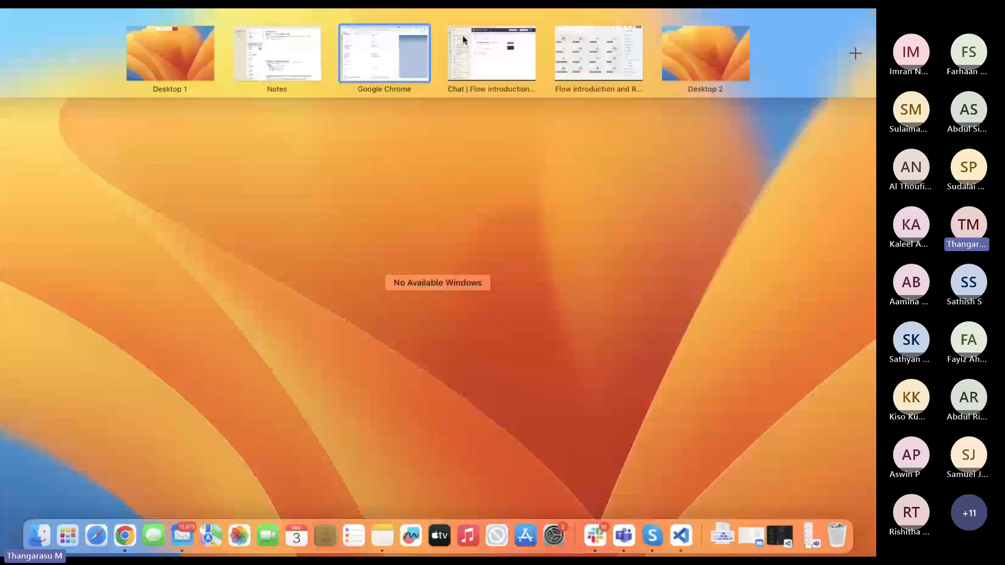
click(289, 56)
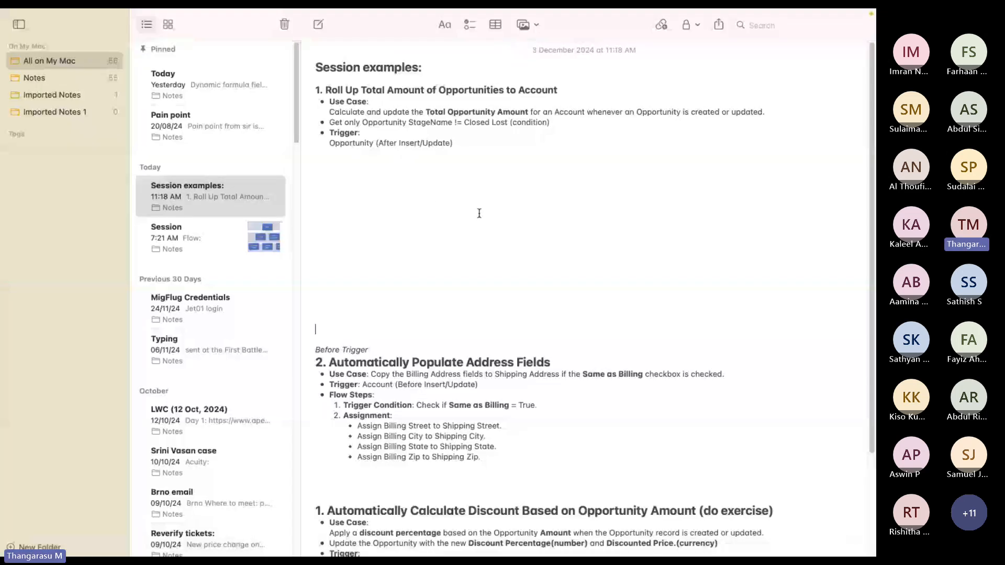
scroll(479, 213, down, 1)
scroll(479, 214, down, 3)
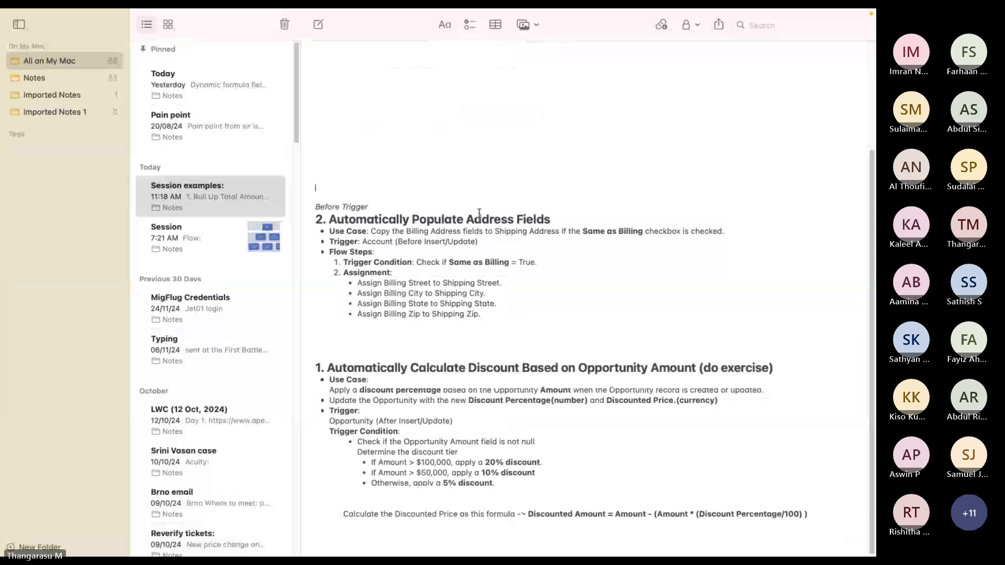
scroll(479, 213, up, 1)
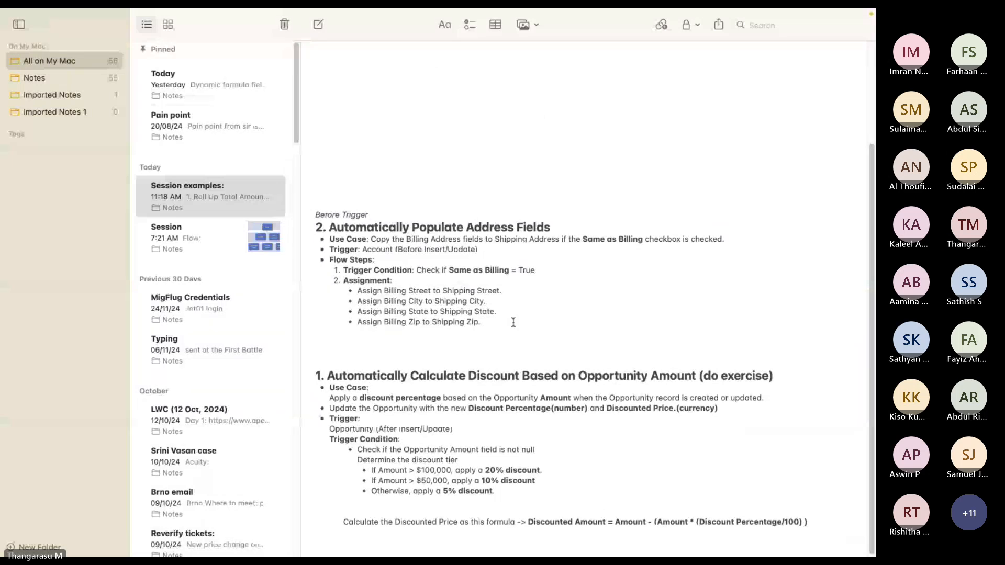
click(515, 325)
key(Return)
key(Return)
key(Return)
key(Return)
key(Return)
key(Return)
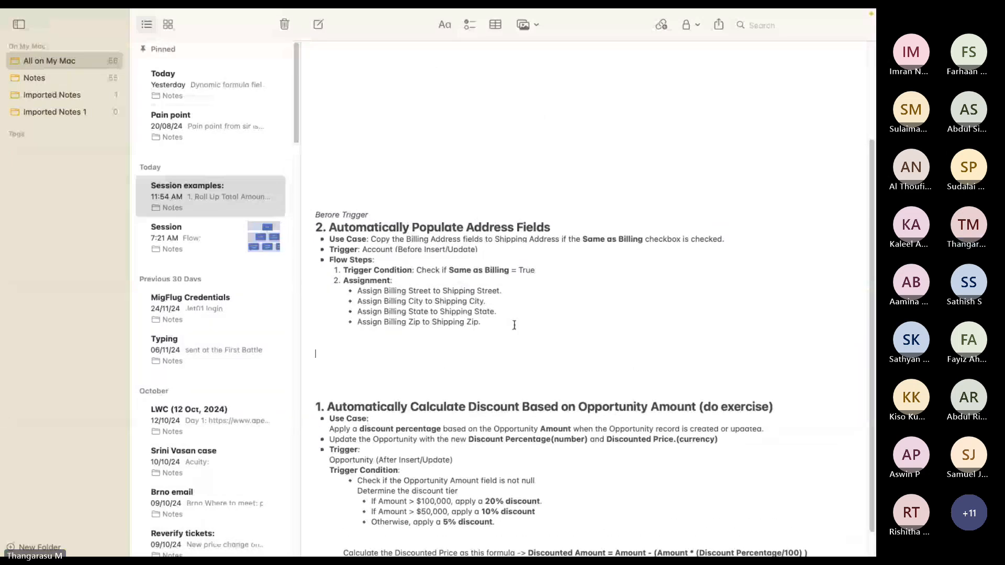
key(Return)
key(Return)
key(Return)
key(Return)
key(Return)
key(Return)
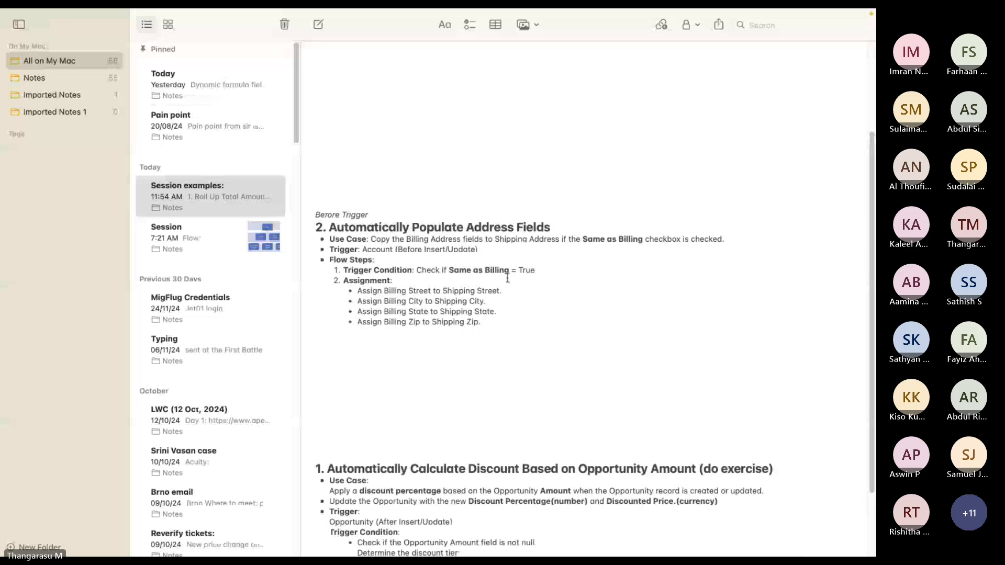
Delete the Before Trigger section with the Automatically Populate Address Fields example from the note, along with surplus blank lines
scroll(508, 278, down, 4)
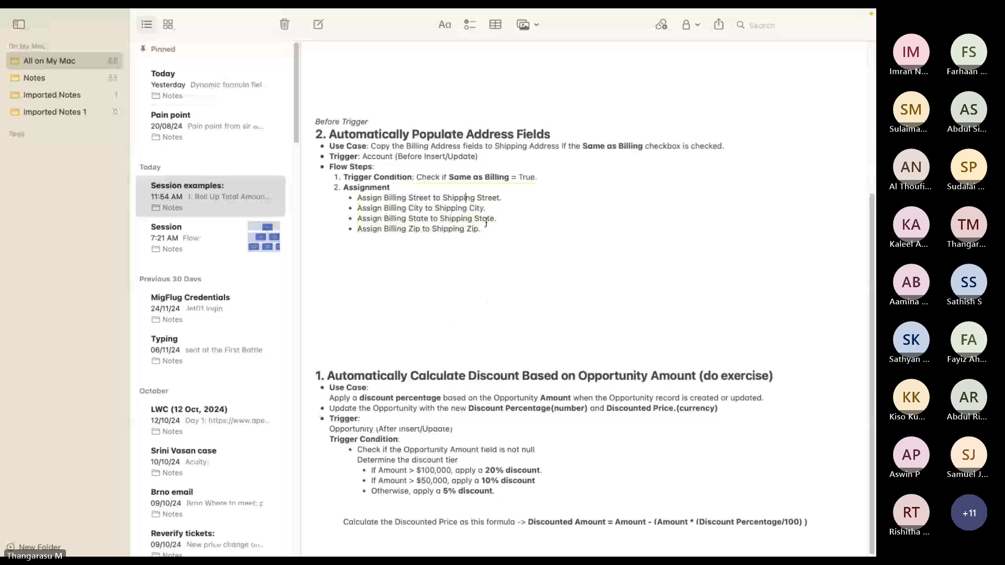
drag(315, 122, 378, 340)
key(BackSpace)
key(BackSpace)
key(BackSpace)
key(BackSpace)
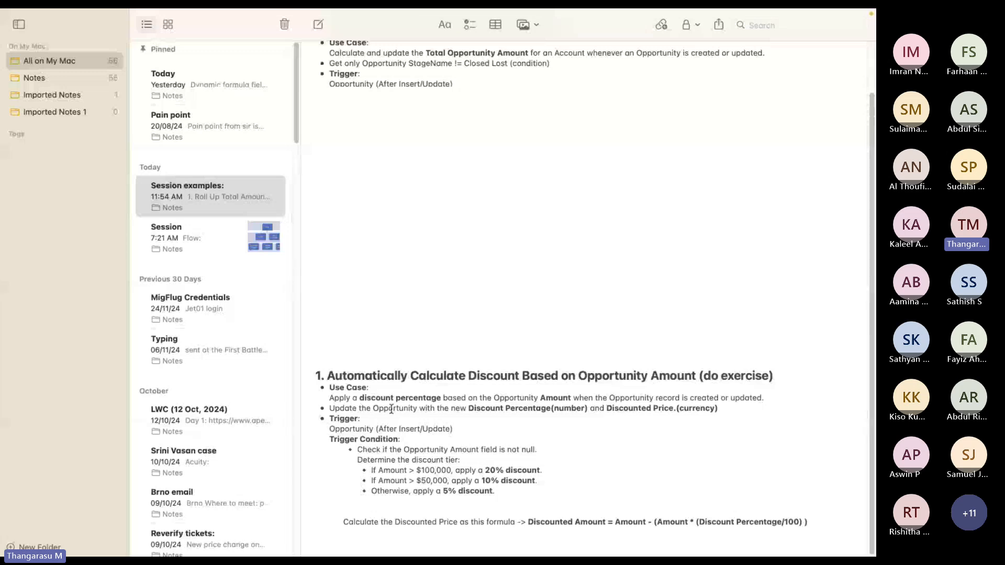
Highlight Amount in the discount exercise's use case, switch back to Chrome, and open Deal01 from the account's Opportunities list
double_click(558, 399)
key(ctrl+Up)
click(386, 53)
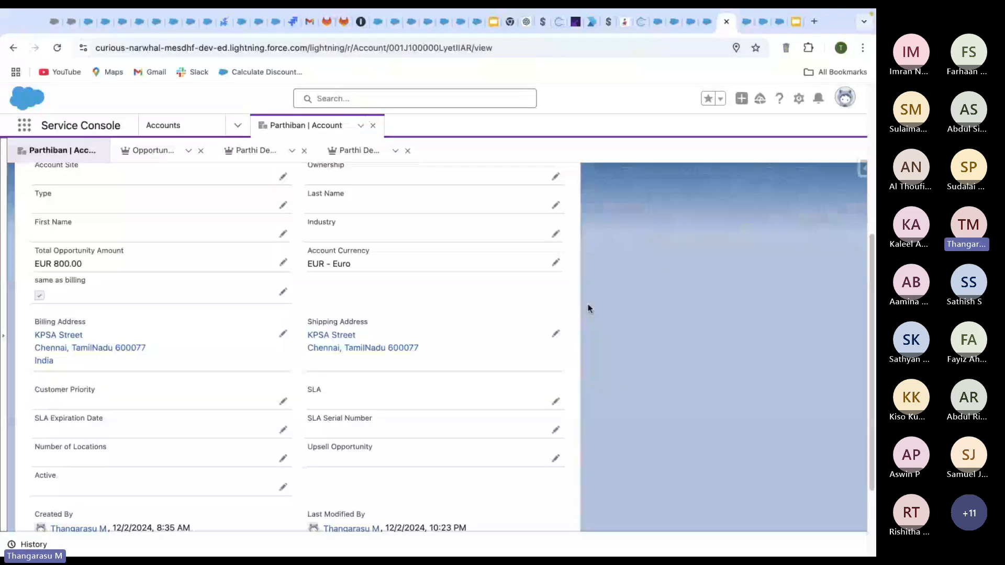
scroll(590, 309, up, 5)
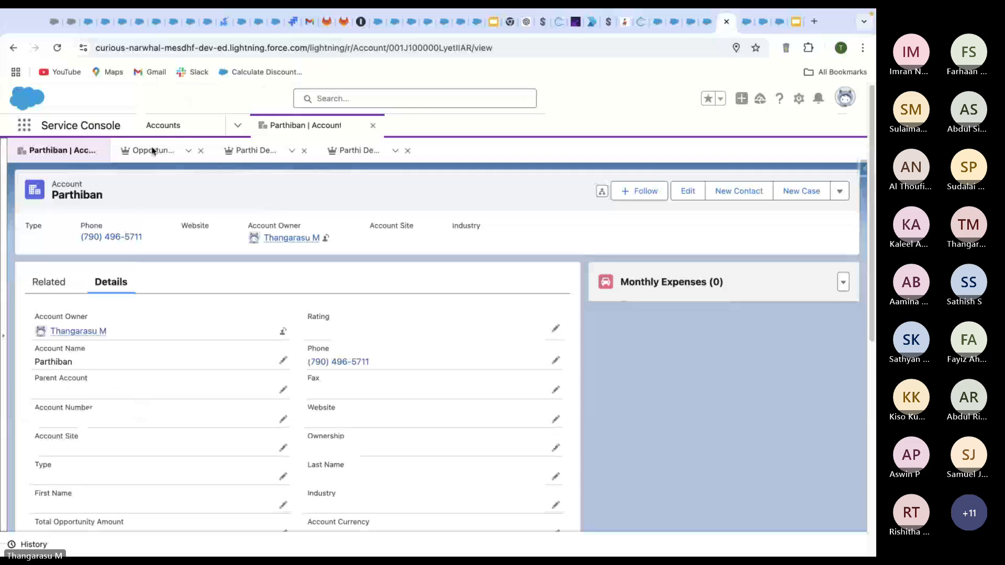
click(152, 150)
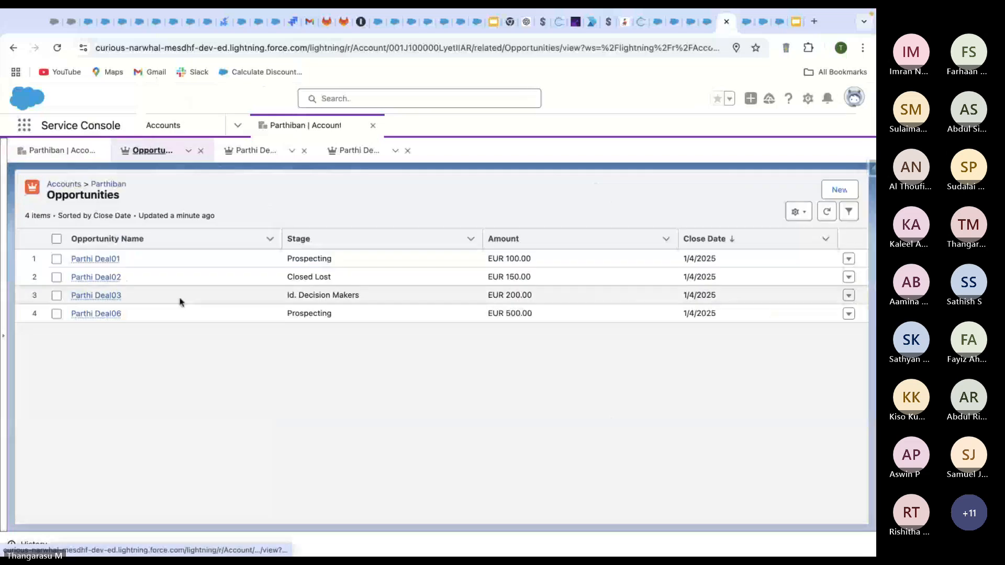
click(99, 258)
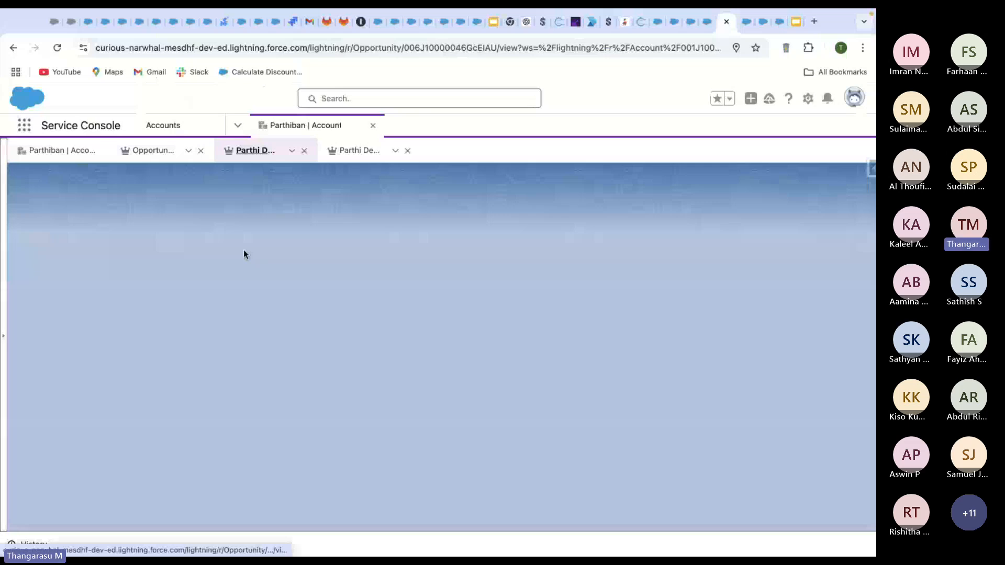
Set the Deal01 opportunity's Amount to EUR 200 in its details and save the record
scroll(179, 272, down, 2)
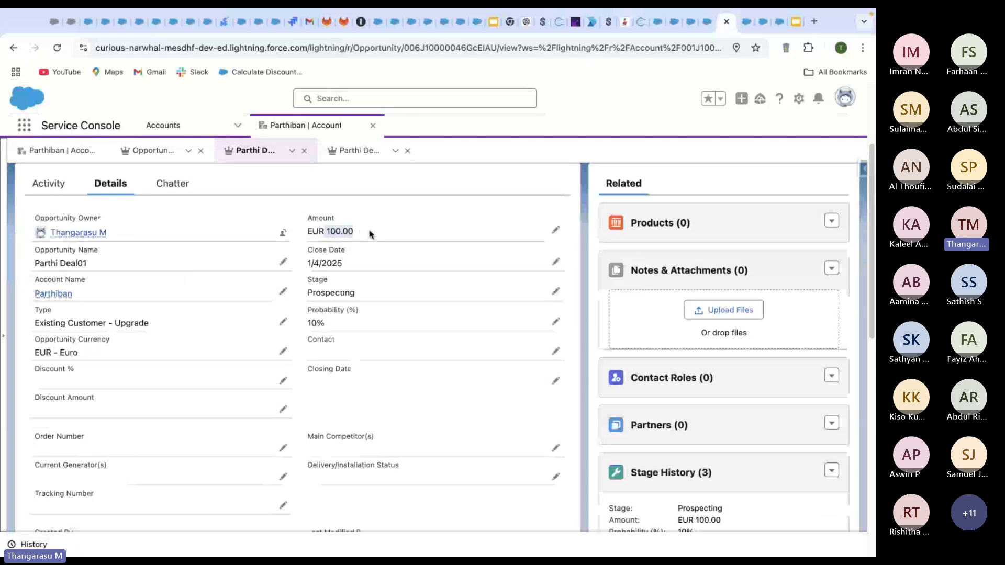
scroll(372, 340, down, 1)
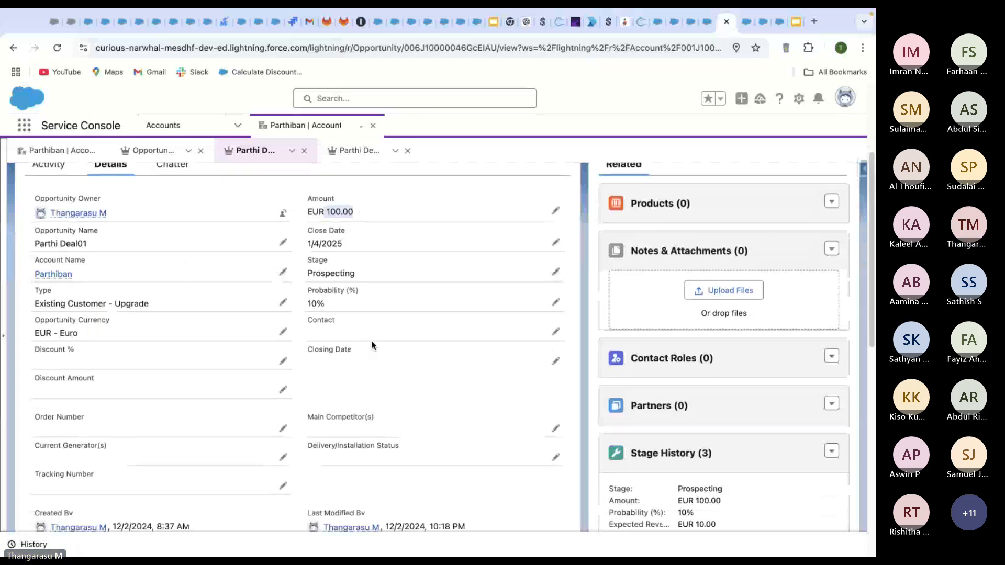
click(556, 210)
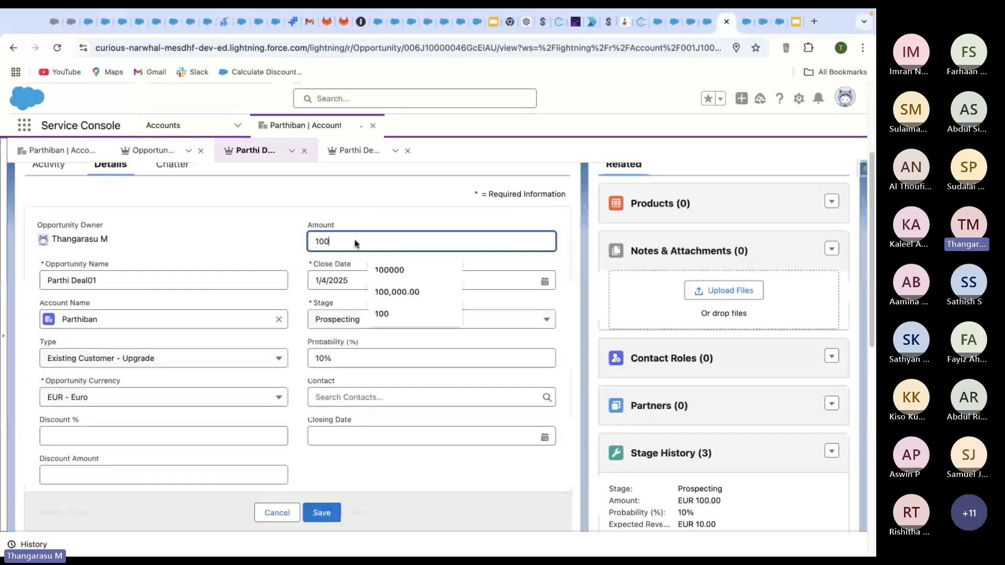
text(200)
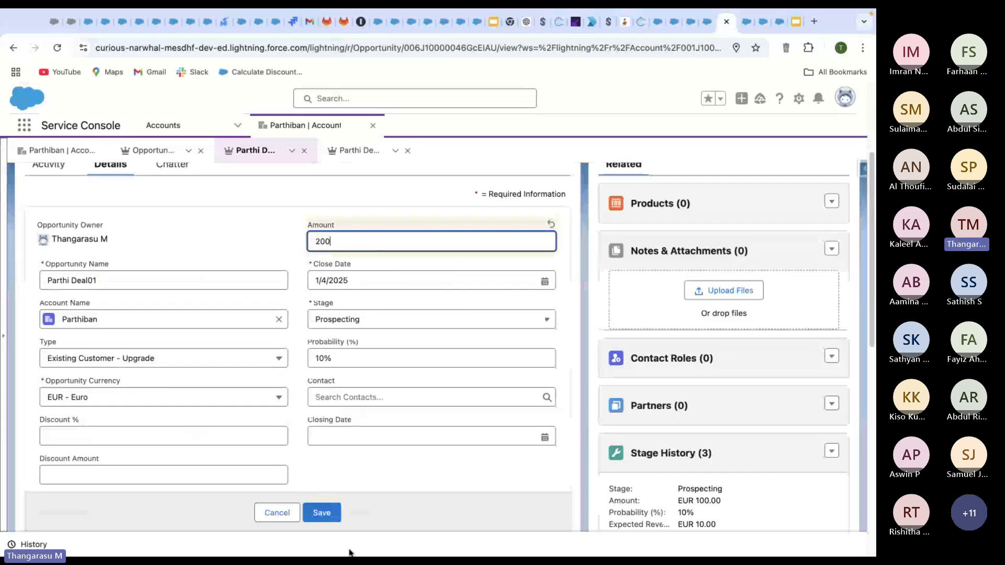
key(Return)
Highlight the empty Discount % and Discount Amount fields in the opportunity's details
scroll(316, 405, down, 2)
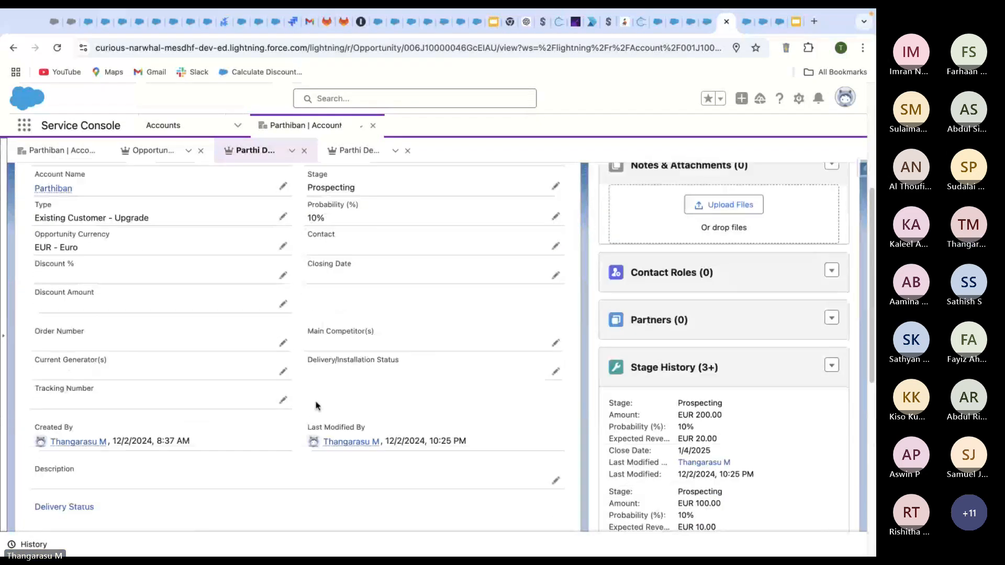
scroll(317, 406, up, 2)
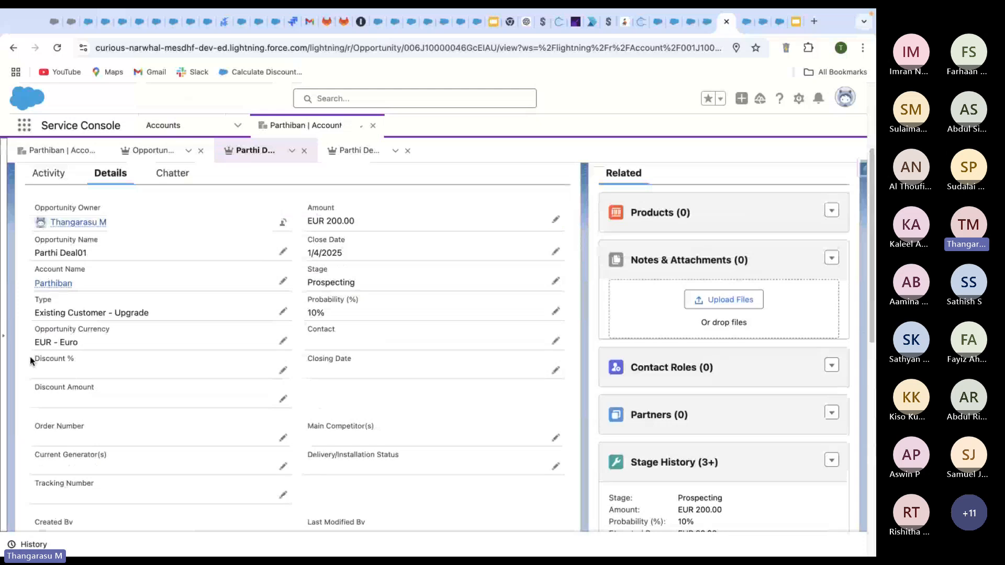
drag(30, 356, 76, 361)
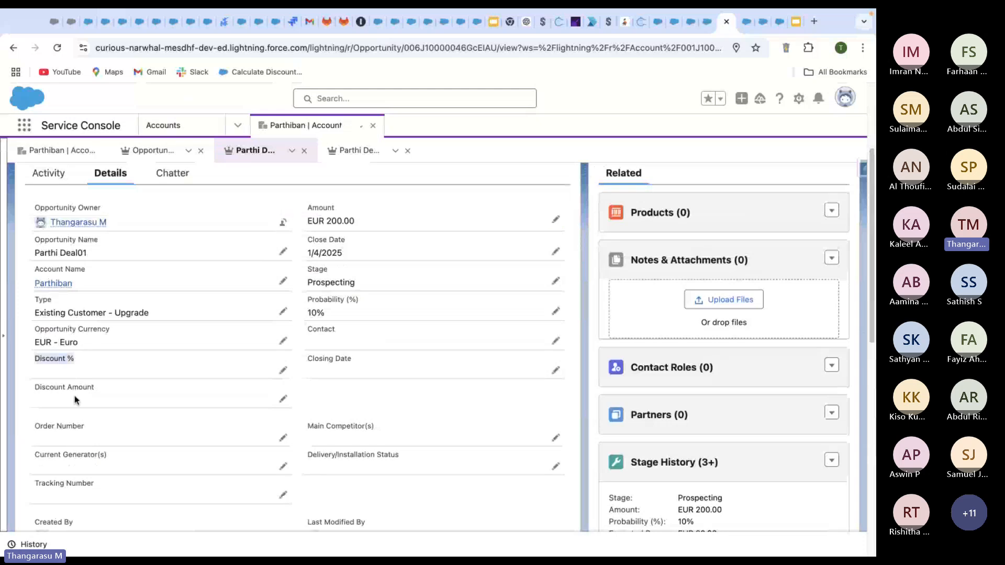
drag(34, 387, 325, 394)
click(325, 394)
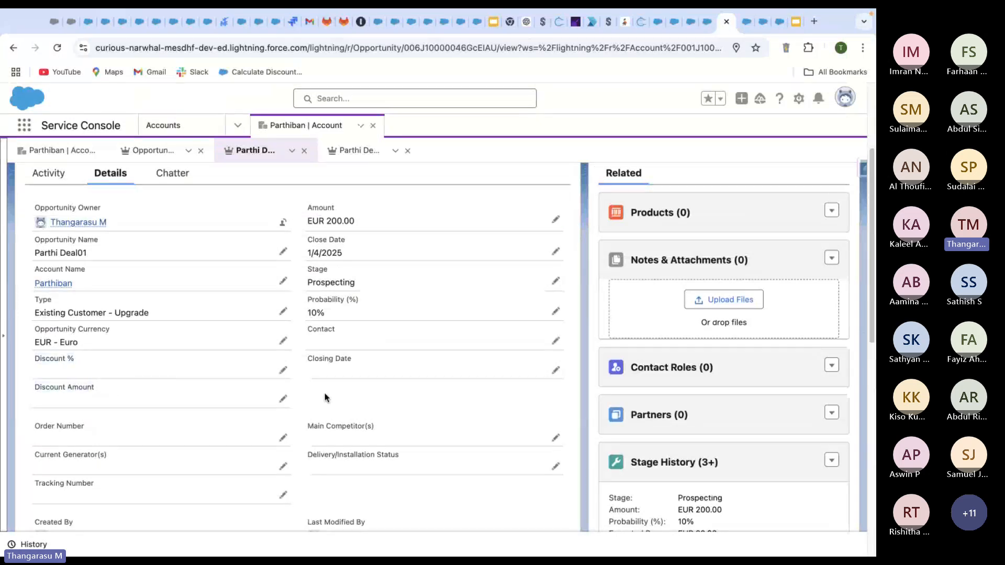
Set the opportunity's Discount % to 10 and its Discount Amount to 20, and save the record
click(282, 371)
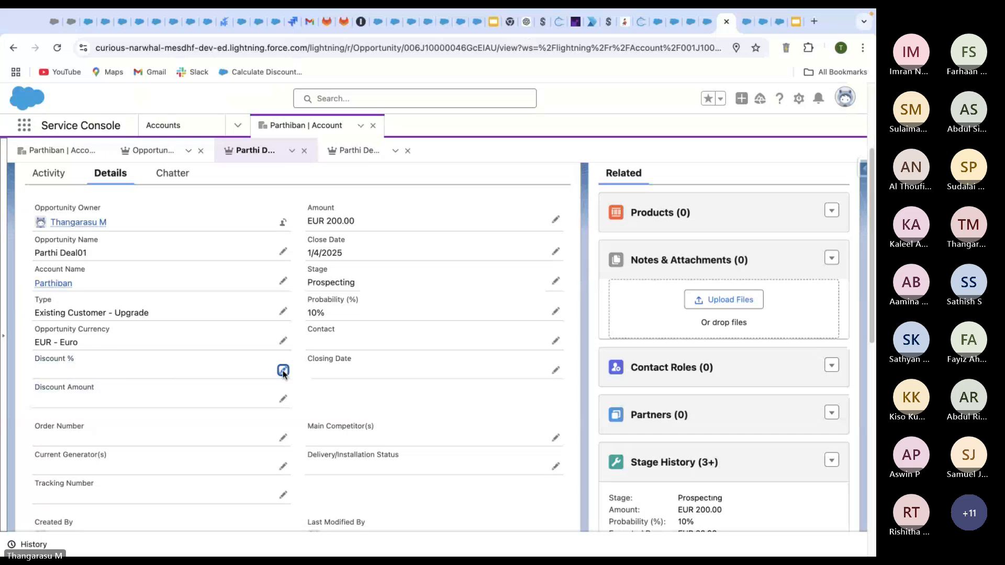
text(1)
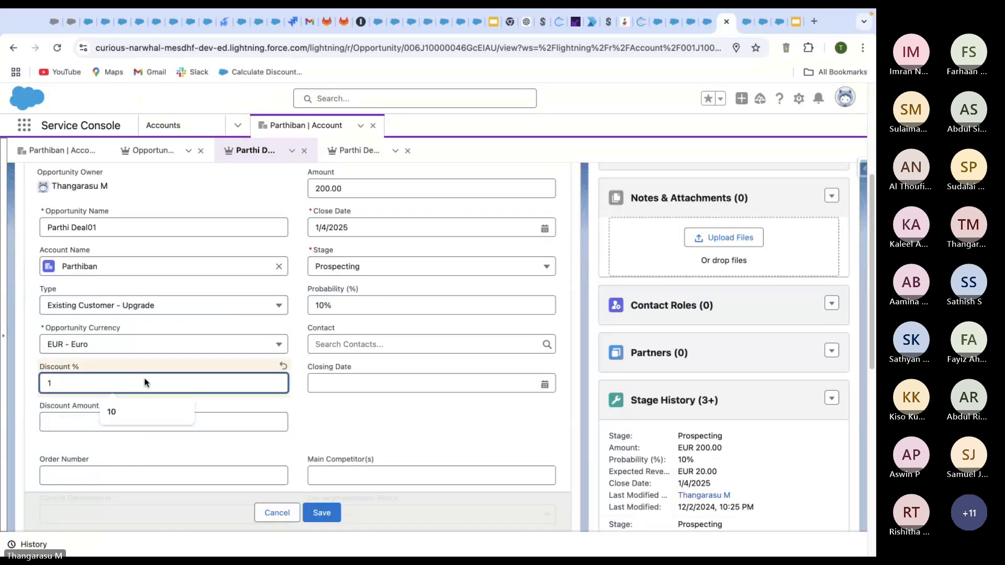
text(0)
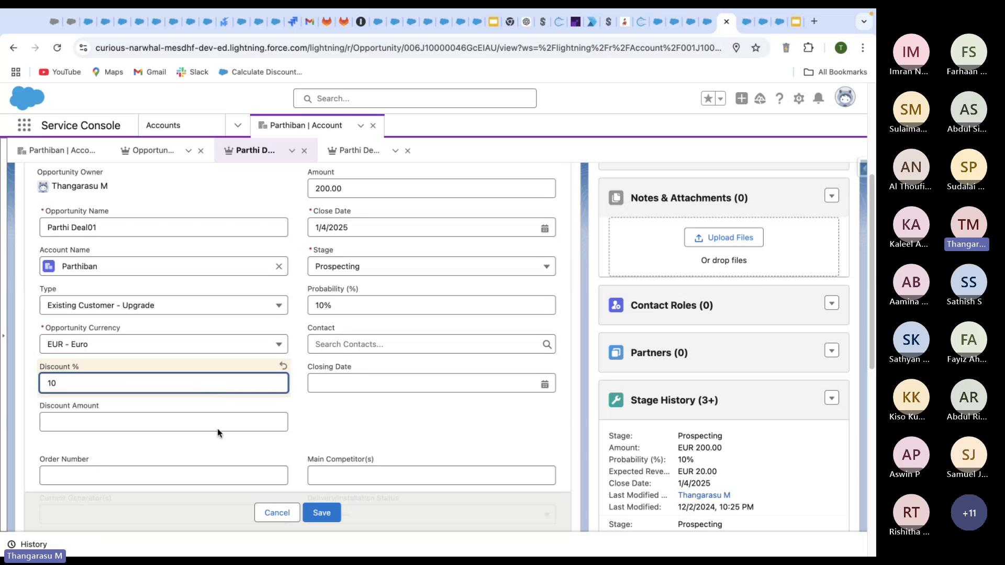
click(152, 424)
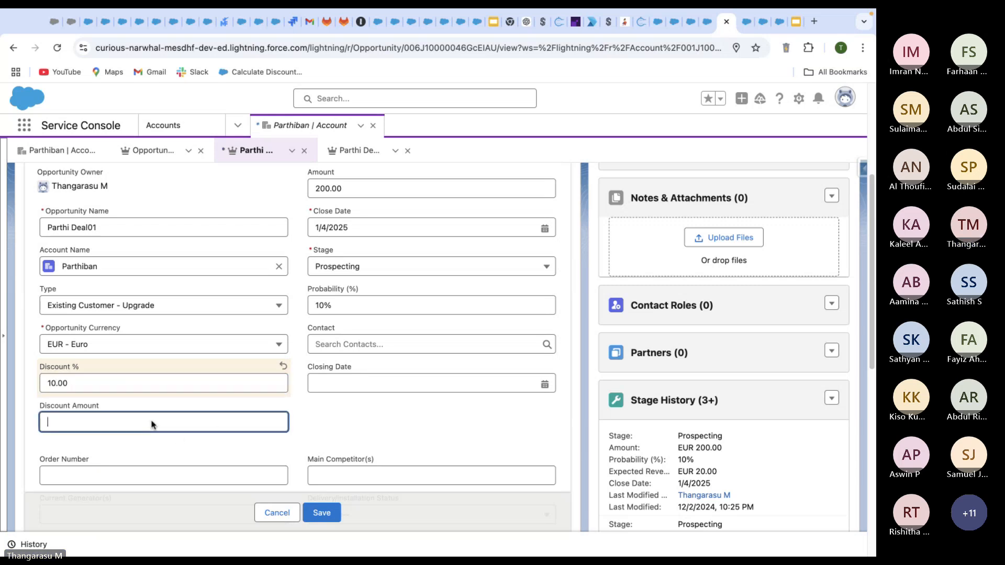
text(20)
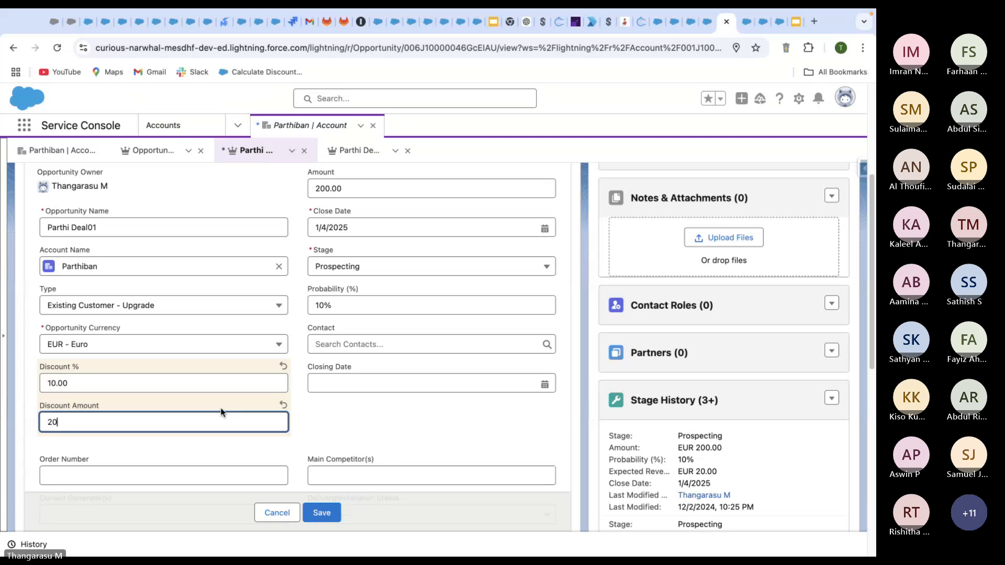
click(324, 513)
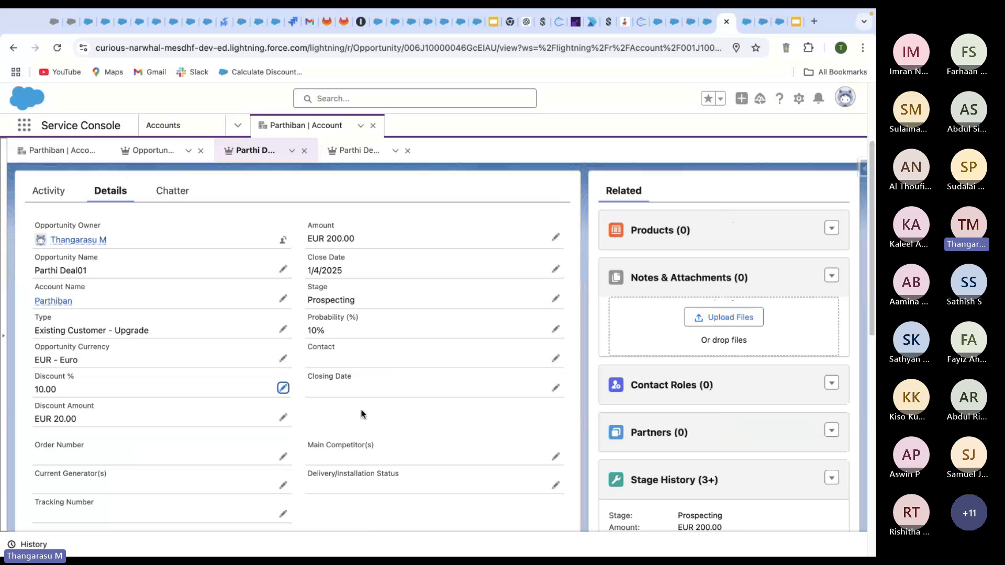
Review the saved opportunity from its header to the discount fields and highlight the Discount Amount with its value
scroll(362, 413, up, 2)
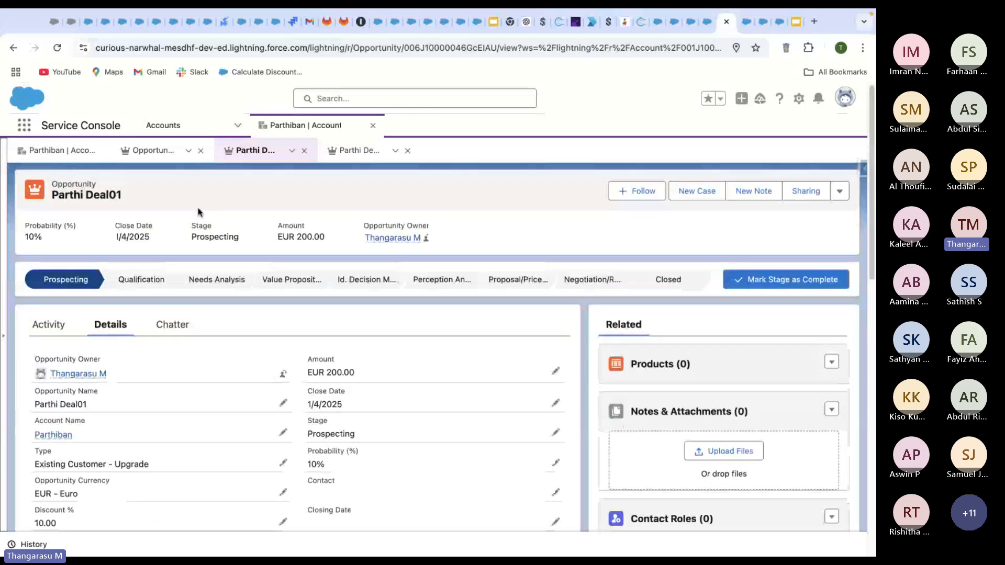
scroll(199, 212, down, 3)
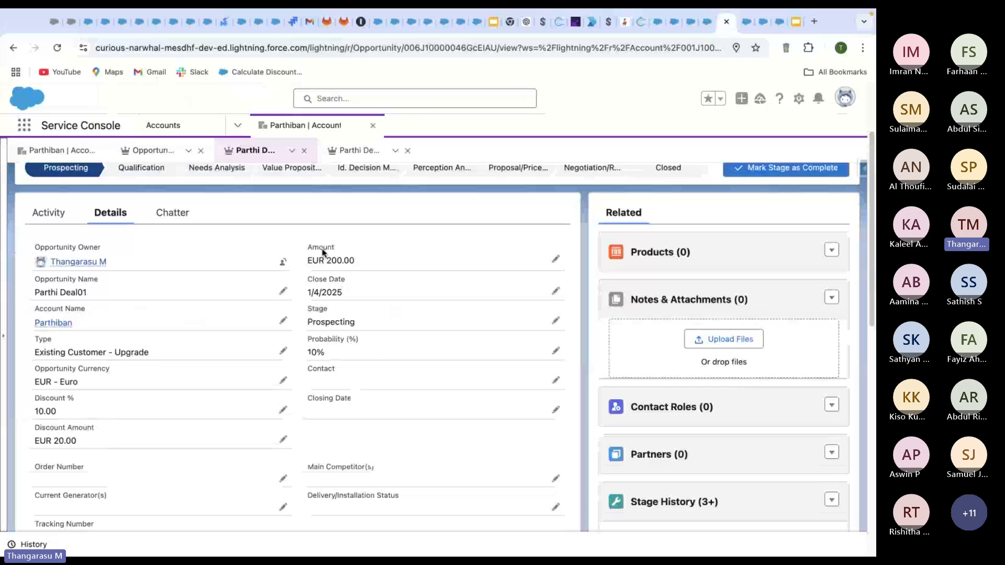
scroll(381, 270, down, 1)
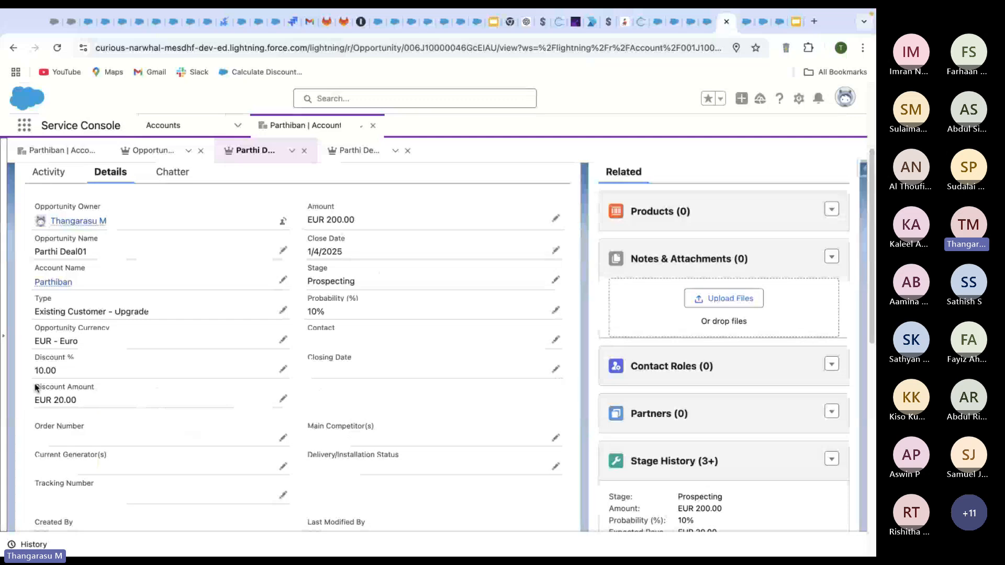
drag(36, 388, 107, 398)
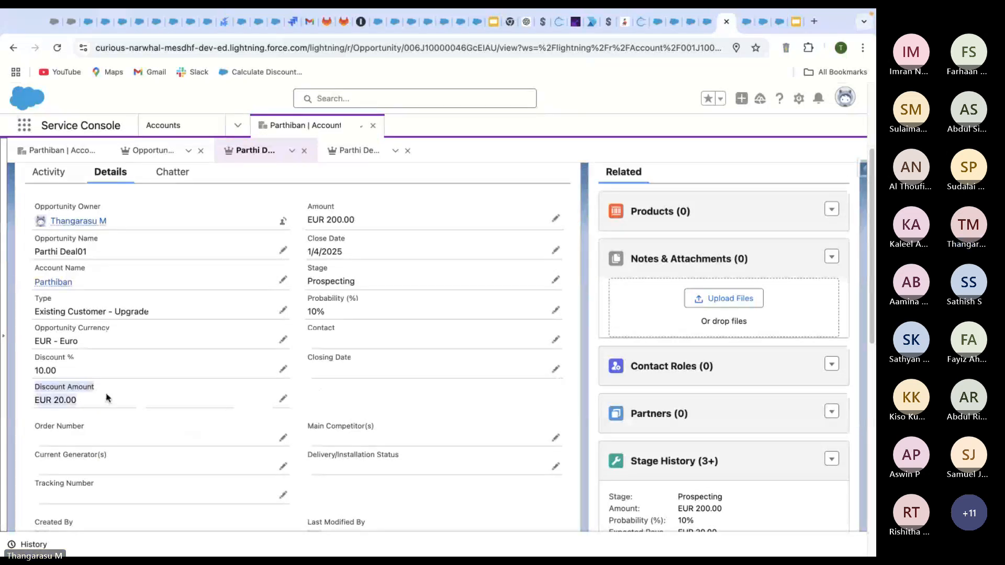
click(393, 401)
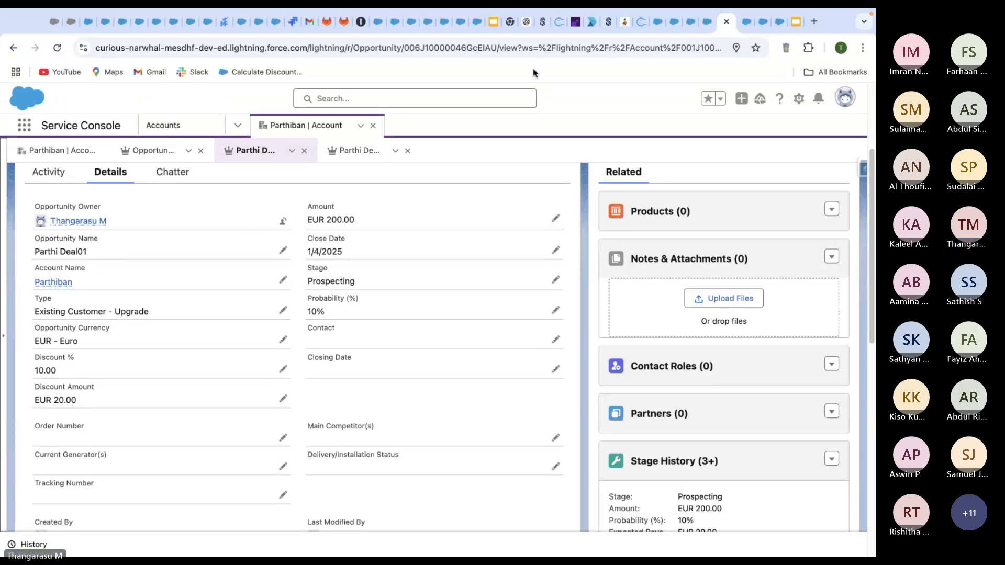
Switch to the Teams meeting, return to Chrome, and look through the opportunity's details and Stage History
key(ctrl+Up)
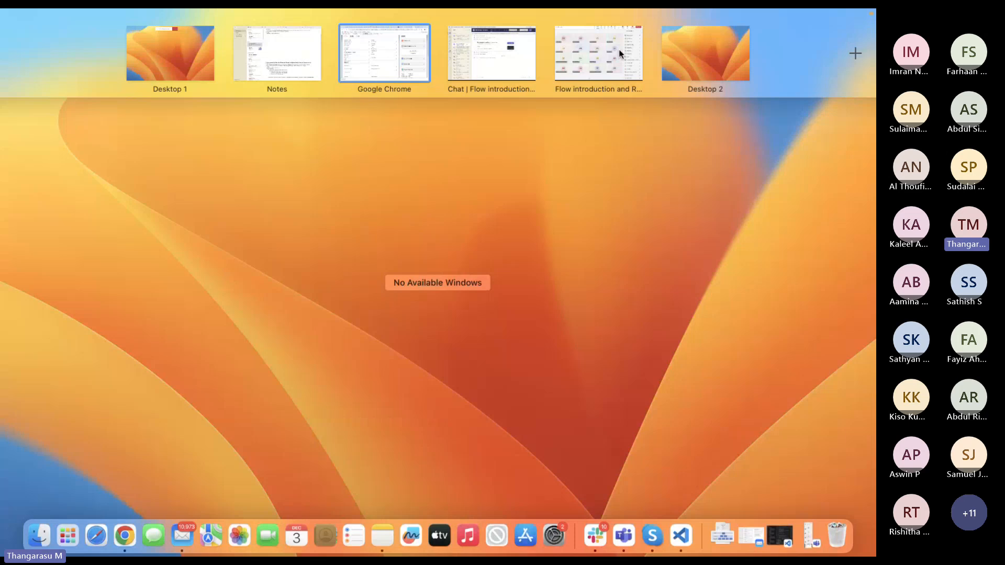
click(619, 49)
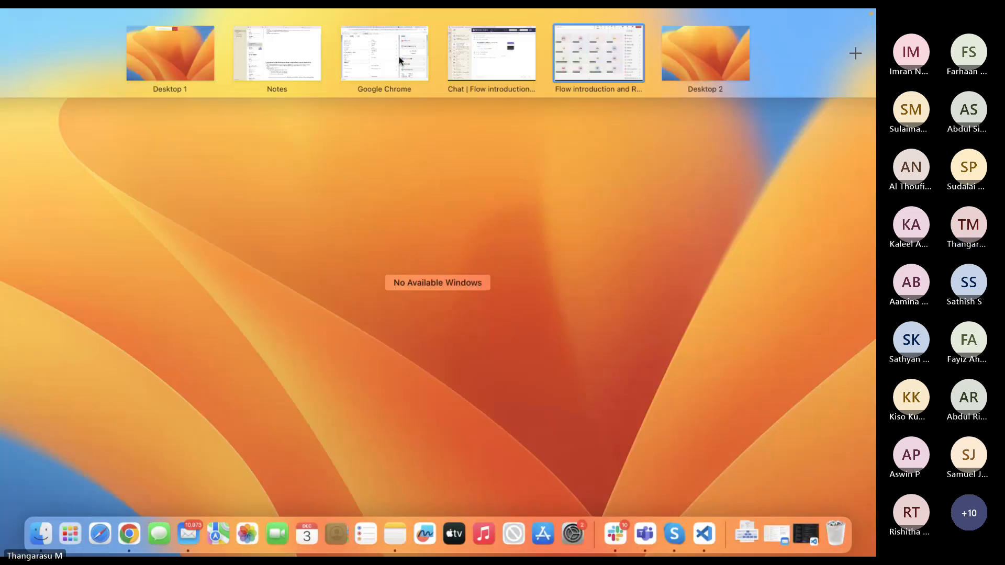
click(379, 64)
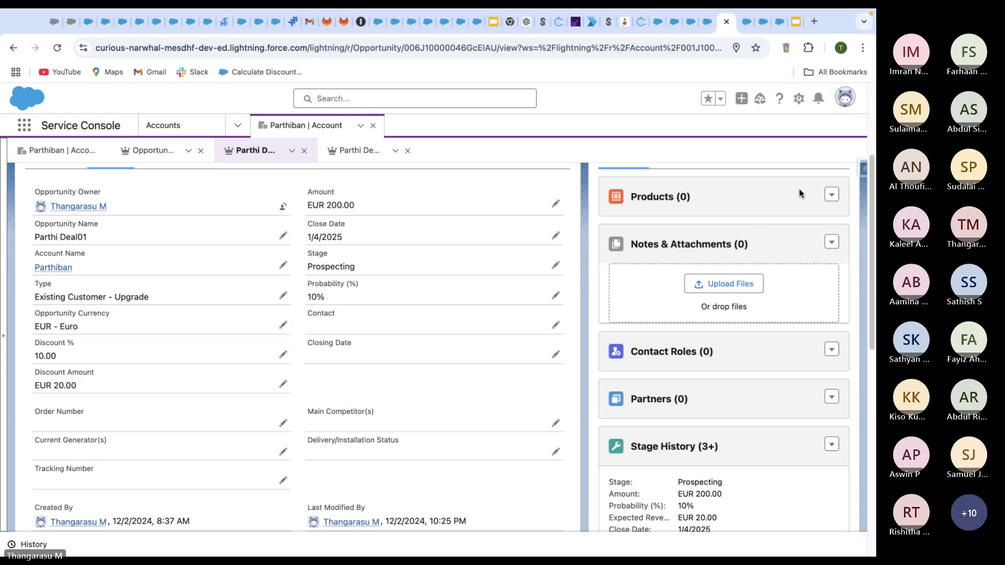
scroll(757, 117, down, 1)
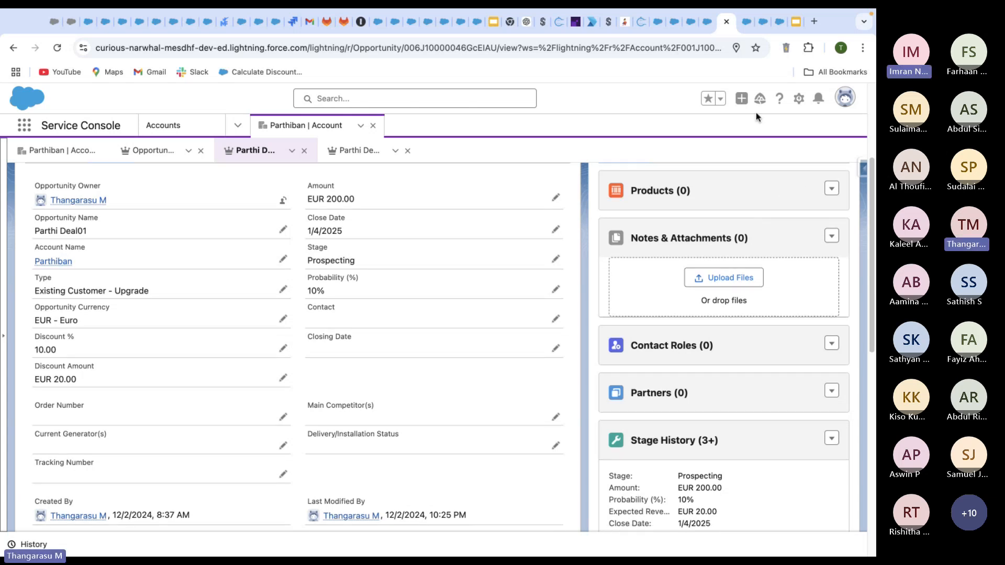
scroll(756, 113, down, 6)
Switch to the Flow introduction meeting in Teams and mute the microphone
key(ctrl+Up)
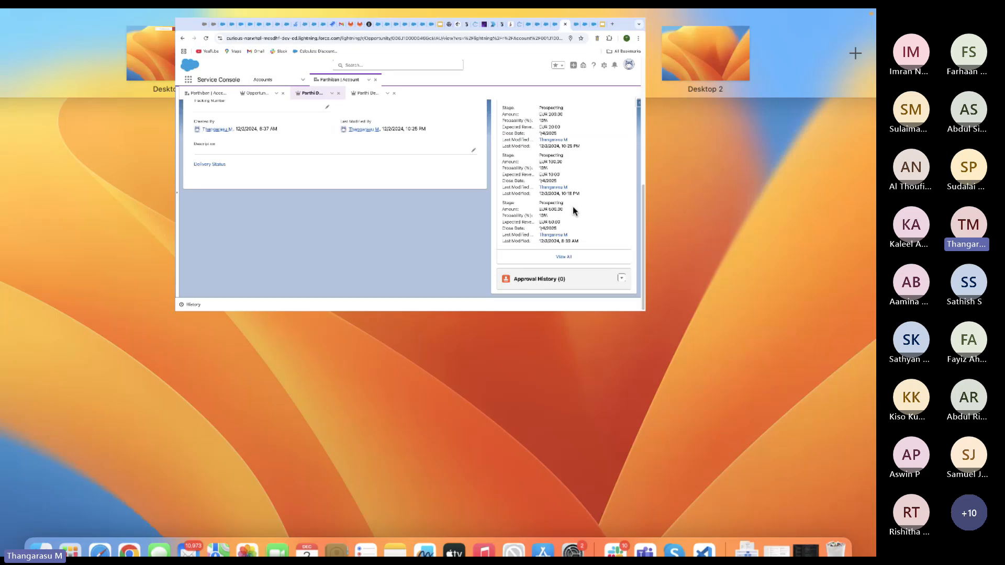
click(598, 52)
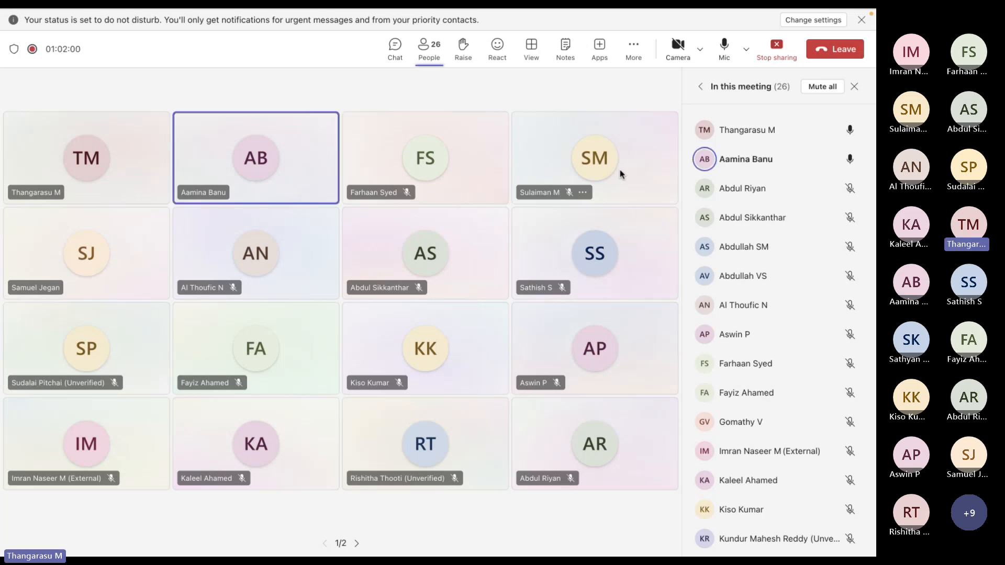
click(729, 59)
click(731, 60)
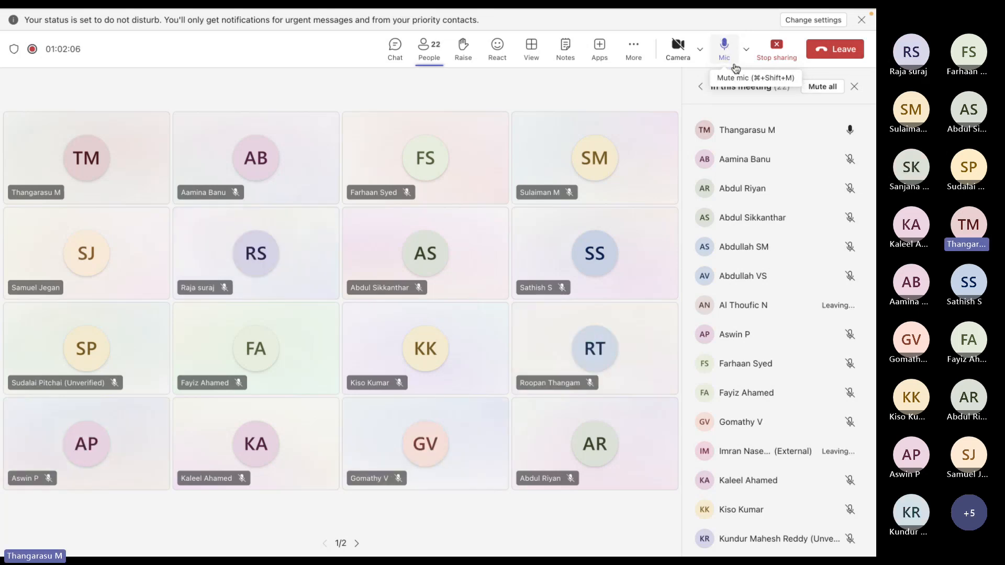
click(734, 60)
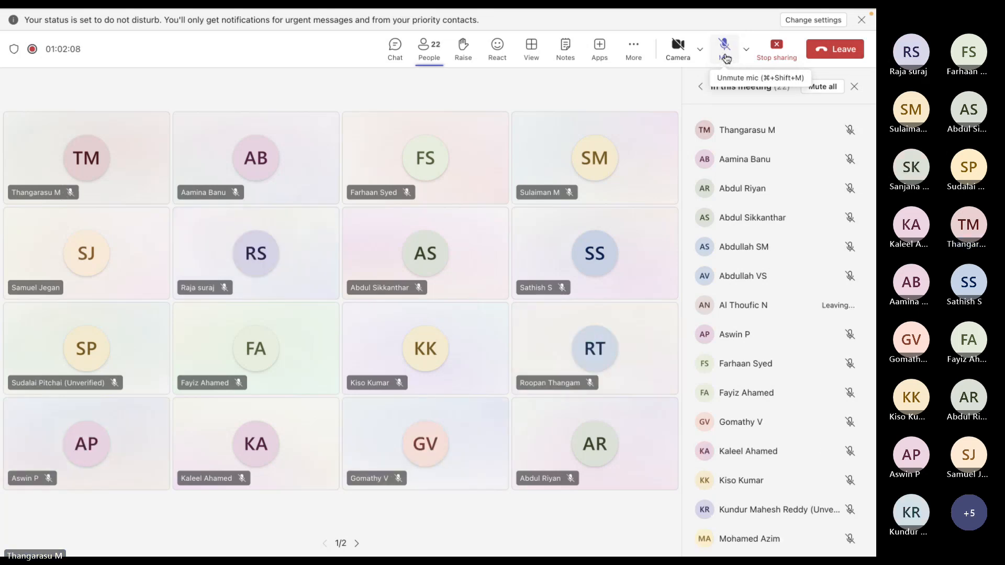